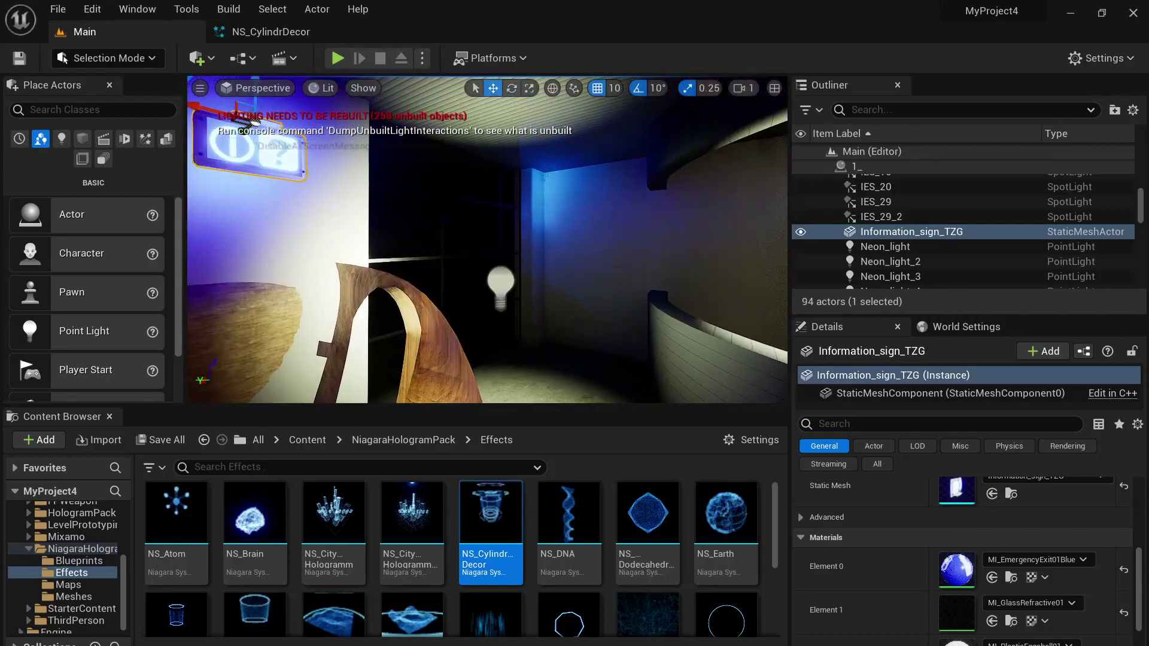
Open the information sign's MI_EmergencyExit01Blue material instance and set its LuminanceAmount to 1.
right_click_drag(487, 240, 454, 230)
key("w")
key("s")
right_click_drag(291, 253, 293, 254)
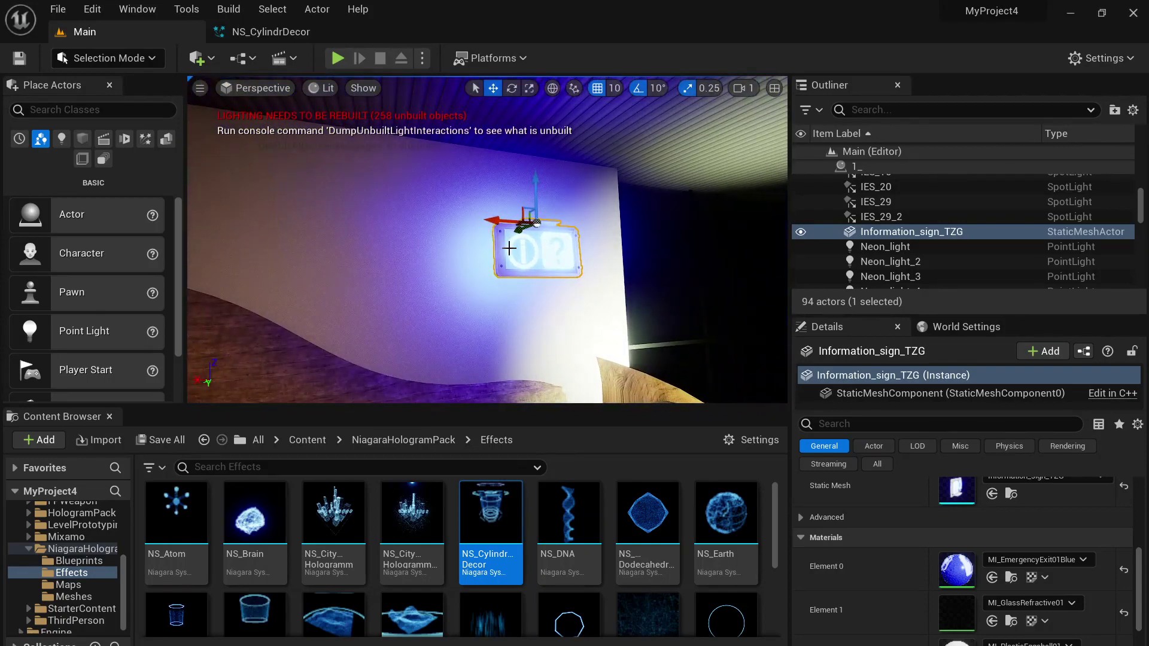
mouse_move(487, 239)
right_mouse_down()
mouse_move(586, 254)
mouse_move(574, 299)
mouse_move(514, 239)
mouse_move(520, 222)
mouse_move(478, 223)
right_mouse_up()
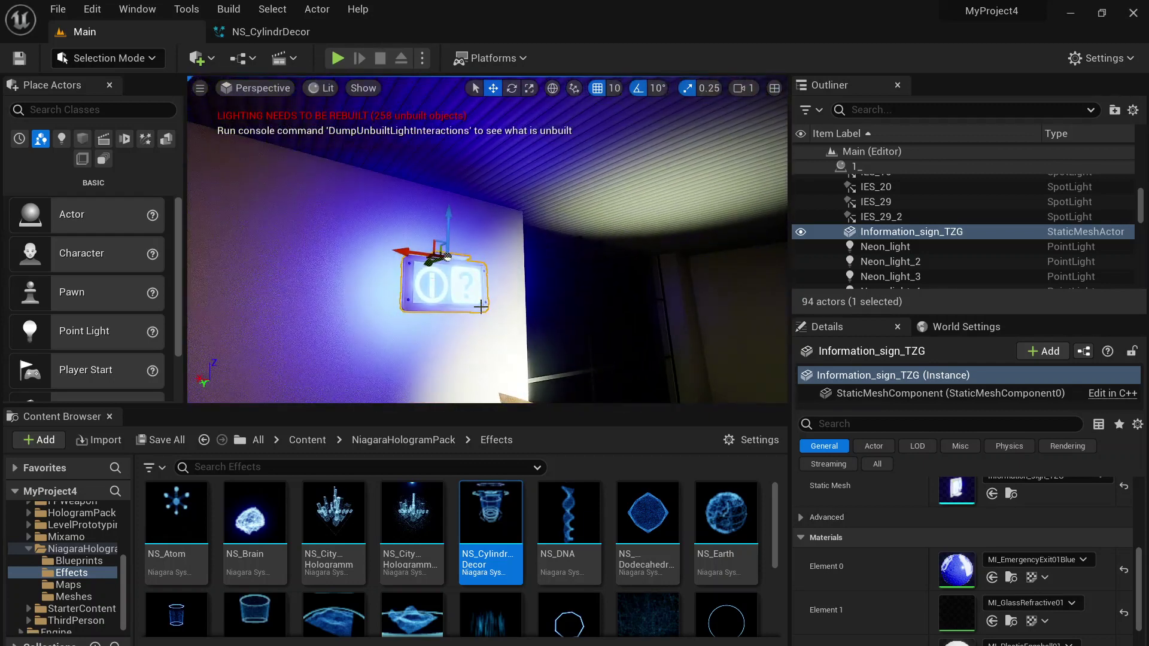
double_click(964, 574)
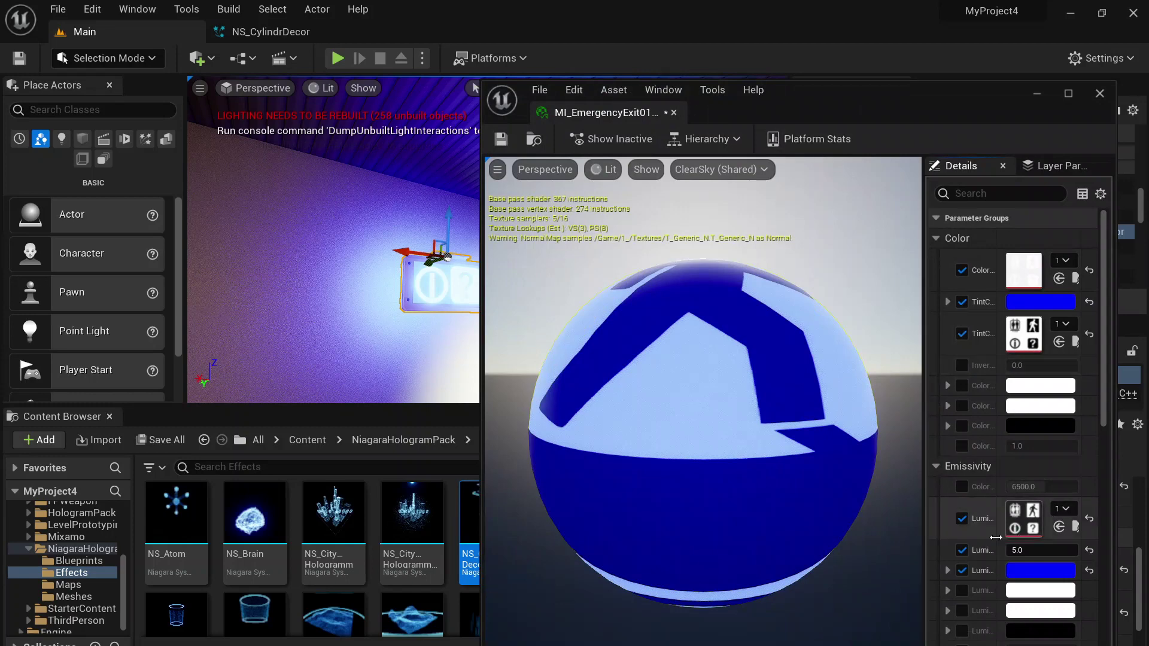
left_click_drag(926, 425, 799, 418)
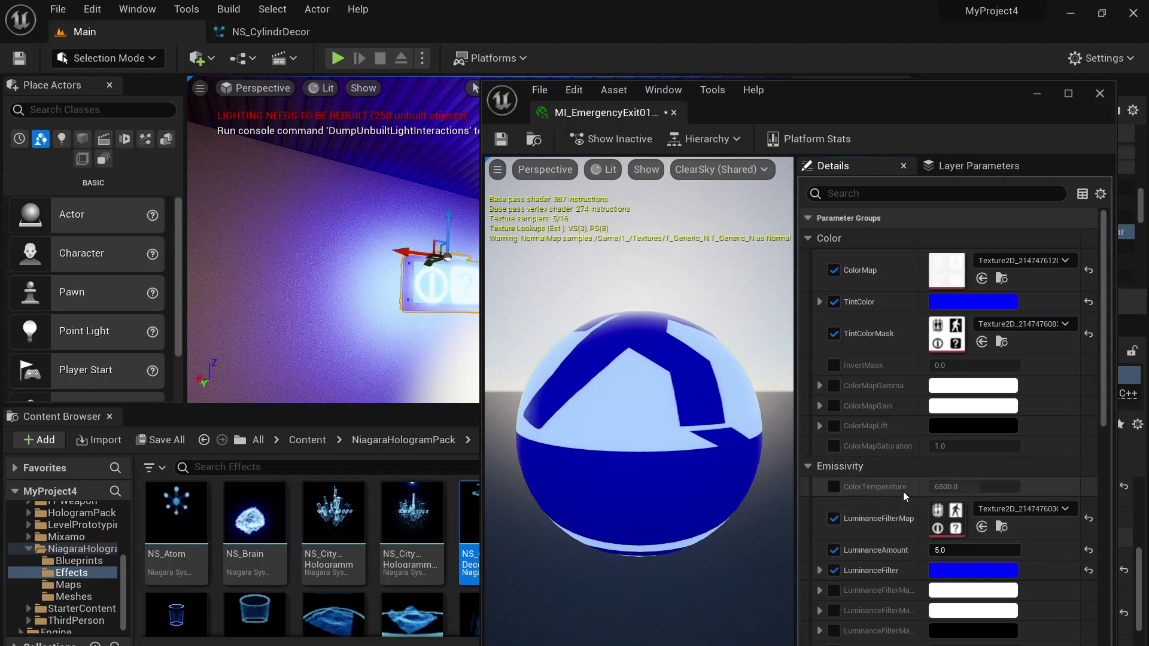
scroll(903, 490, "down", 1)
left_click(964, 530)
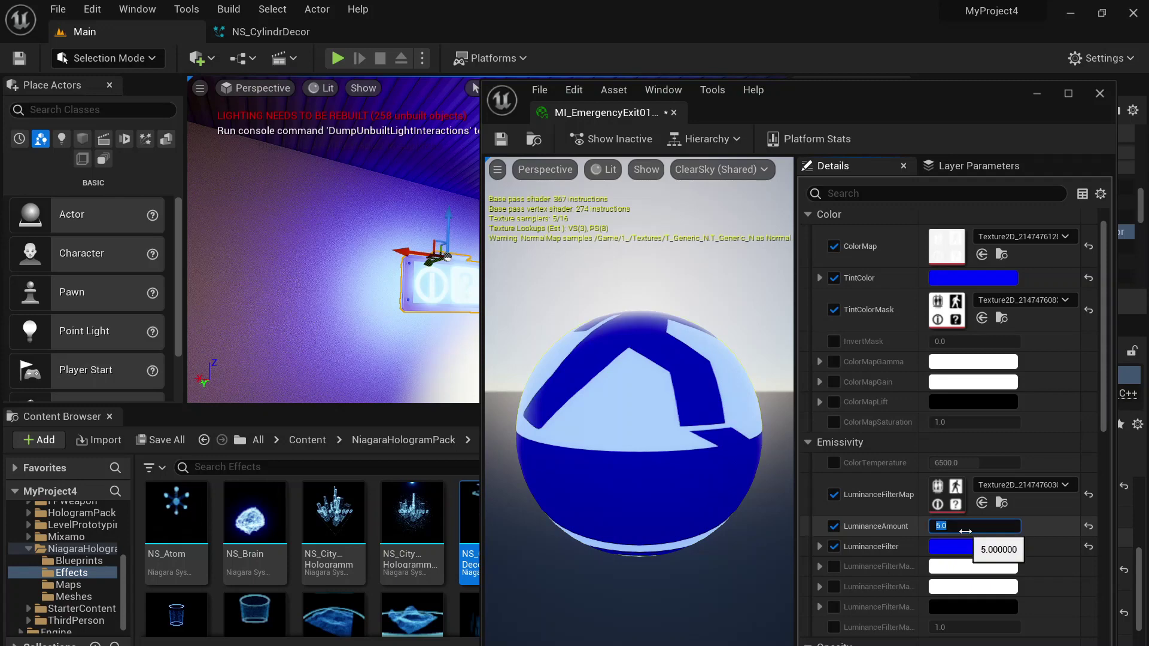
type("1")
key("Return")
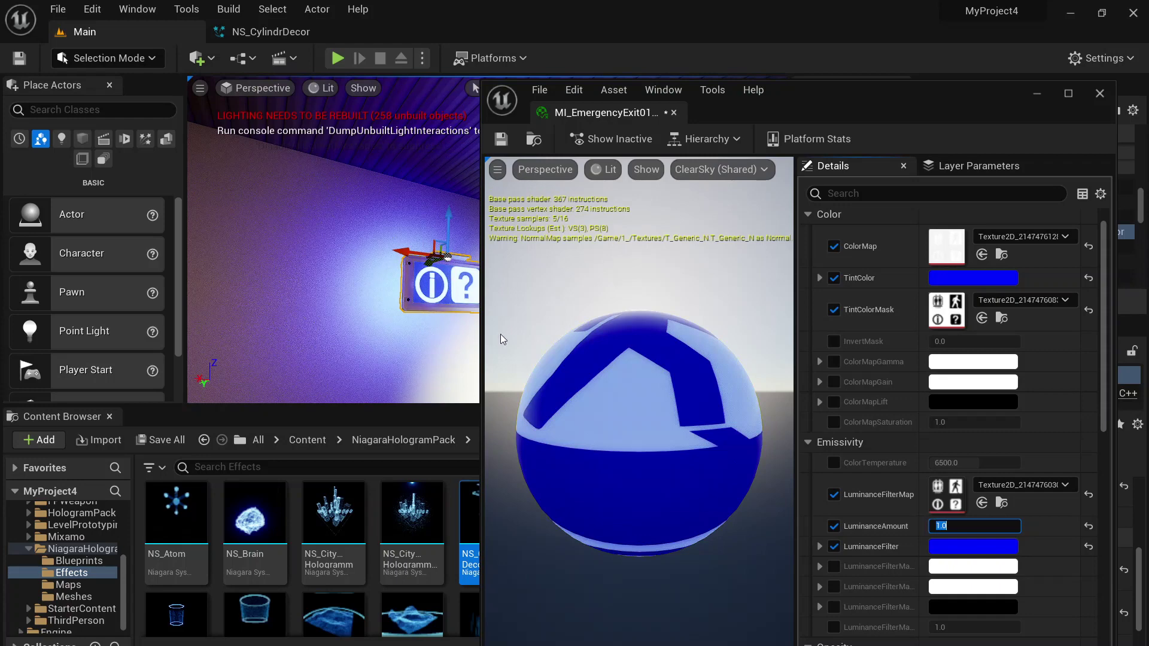
Compare the sign material with its LuminanceFilter override off and on, and close the material editor.
left_click(833, 547)
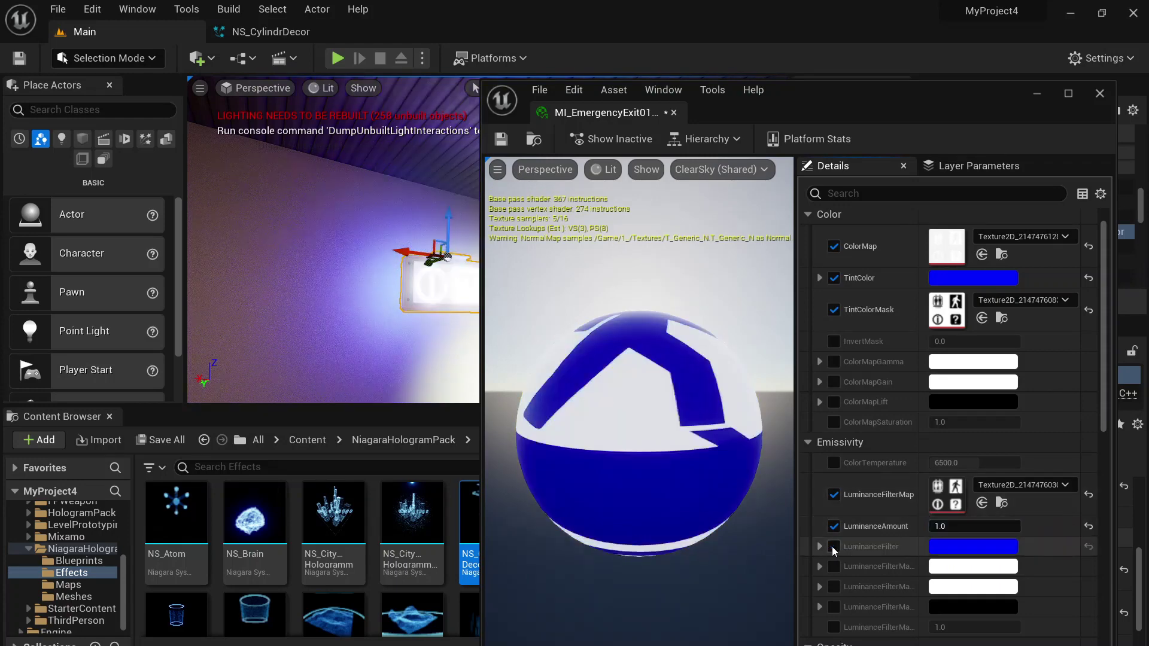
left_click(834, 547)
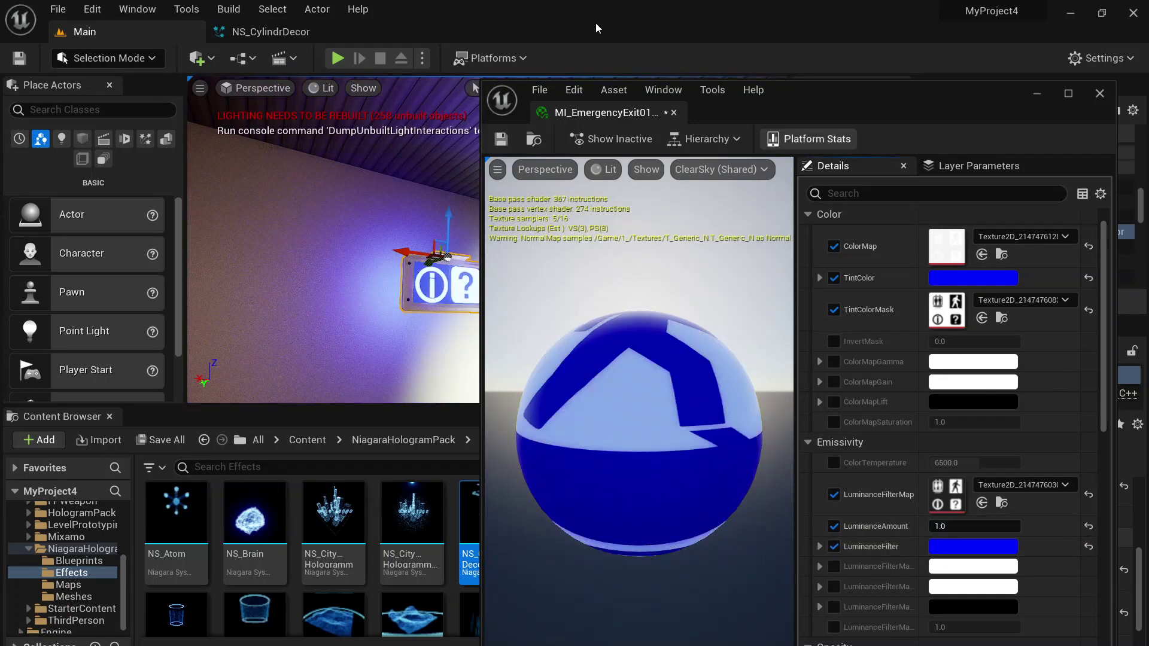
mouse_move(787, 96)
left_mouse_down()
mouse_move(834, 92)
mouse_move(783, 91)
left_mouse_up()
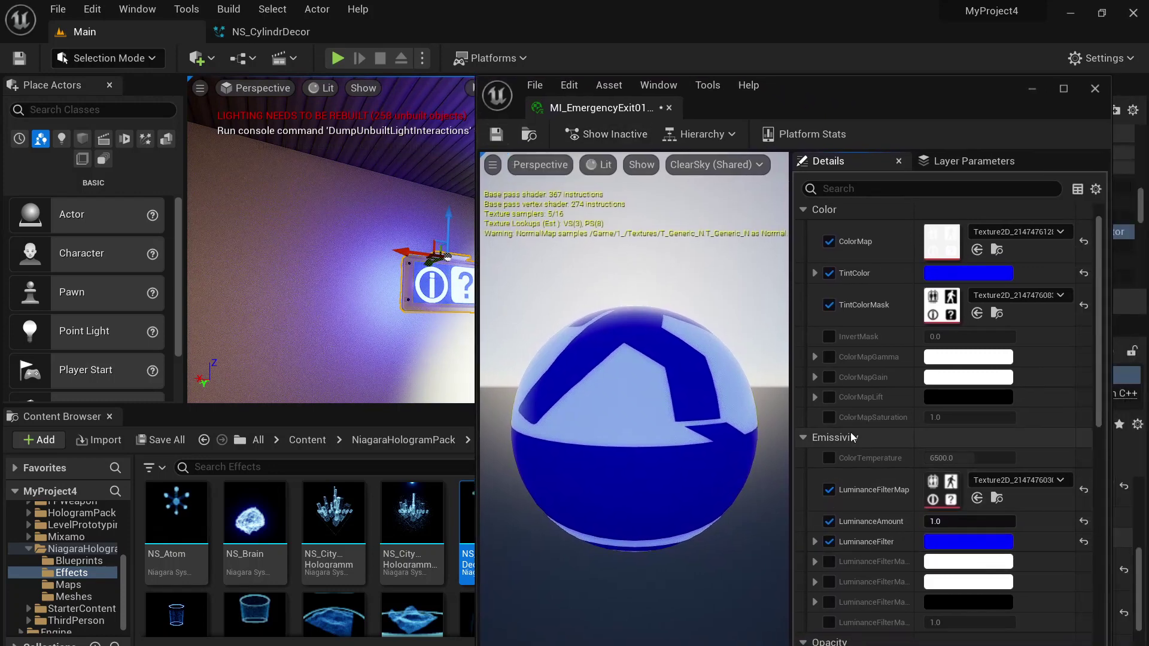
scroll(857, 478, "down", 2)
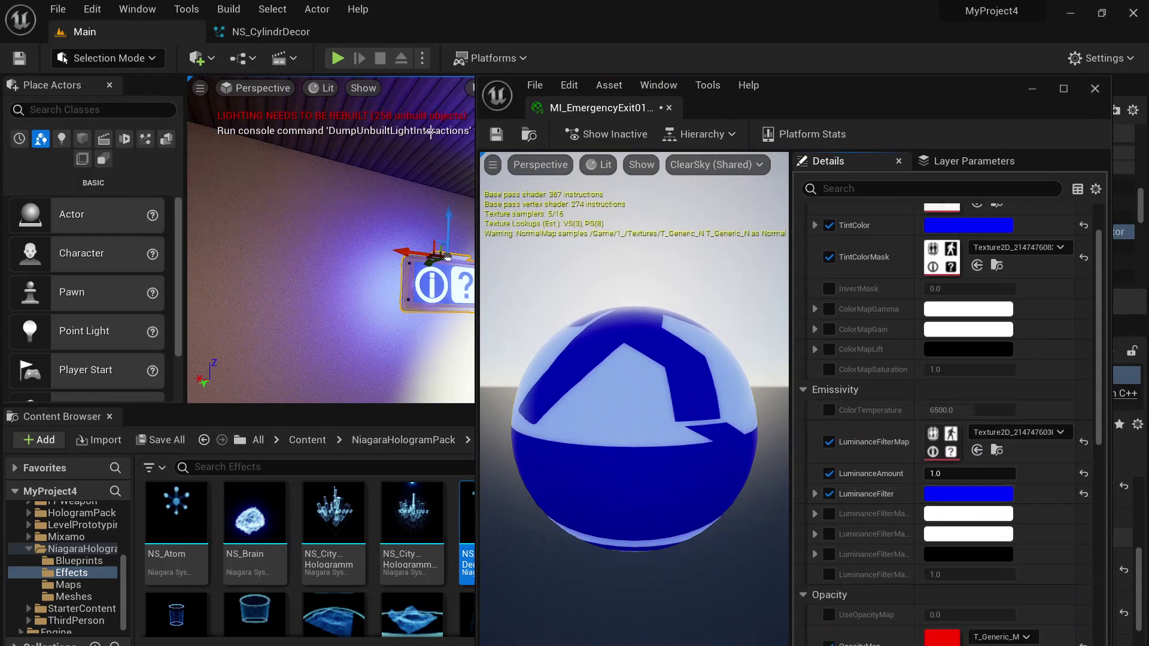
left_click(669, 107)
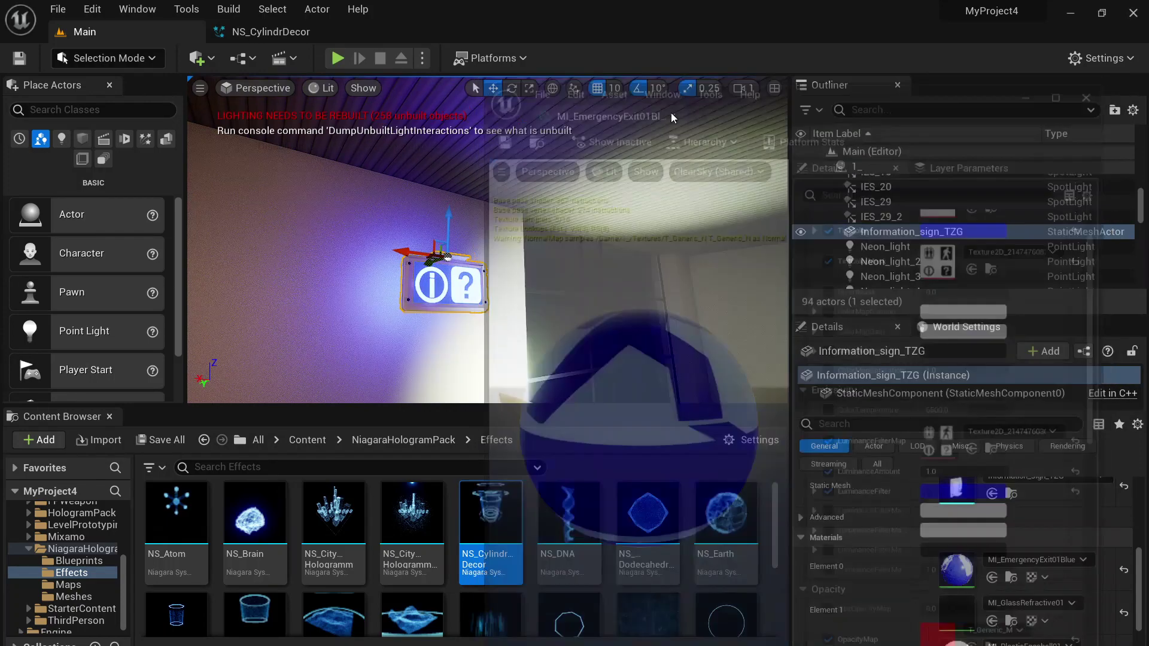
Compare the lounge with ProxyObject_Glass hidden and shown, and locate its M_Glass material in the project content.
right_click_drag(487, 240, 427, 317)
left_click(467, 217)
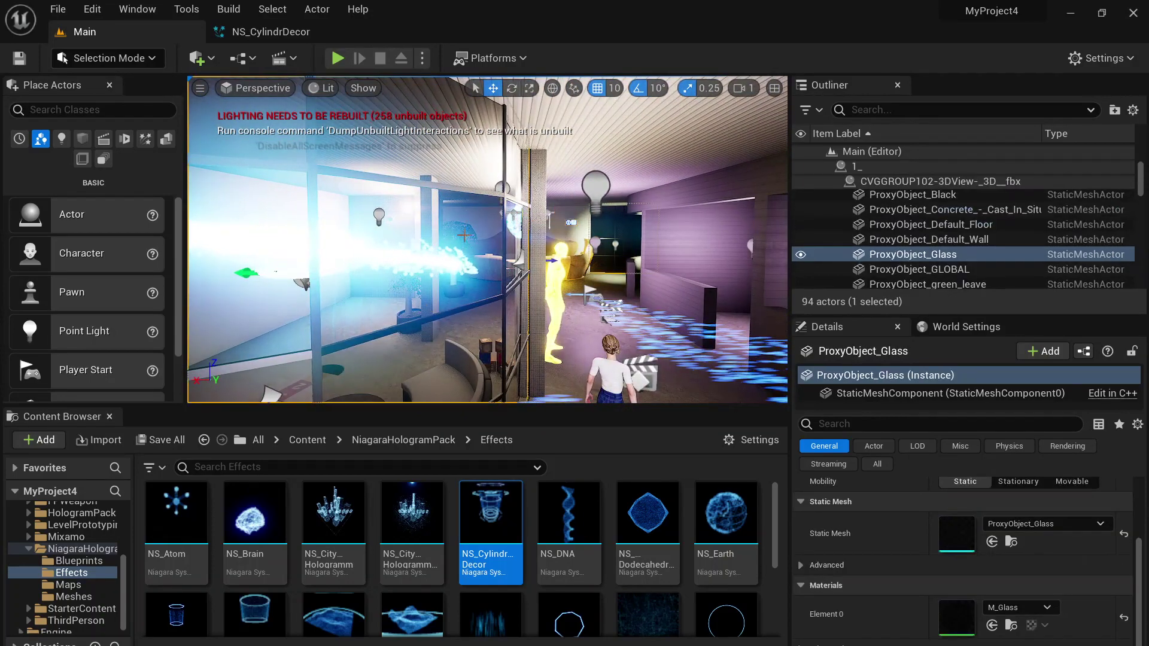
right_click_drag(467, 217, 412, 230)
left_click(802, 256)
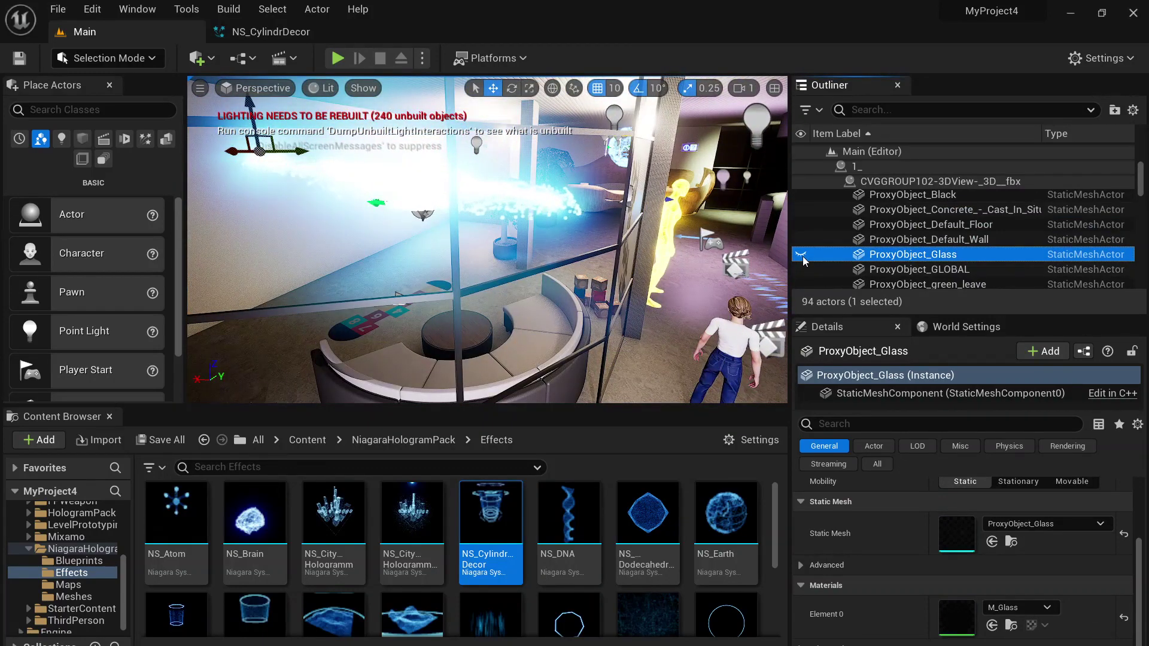
left_click(802, 256)
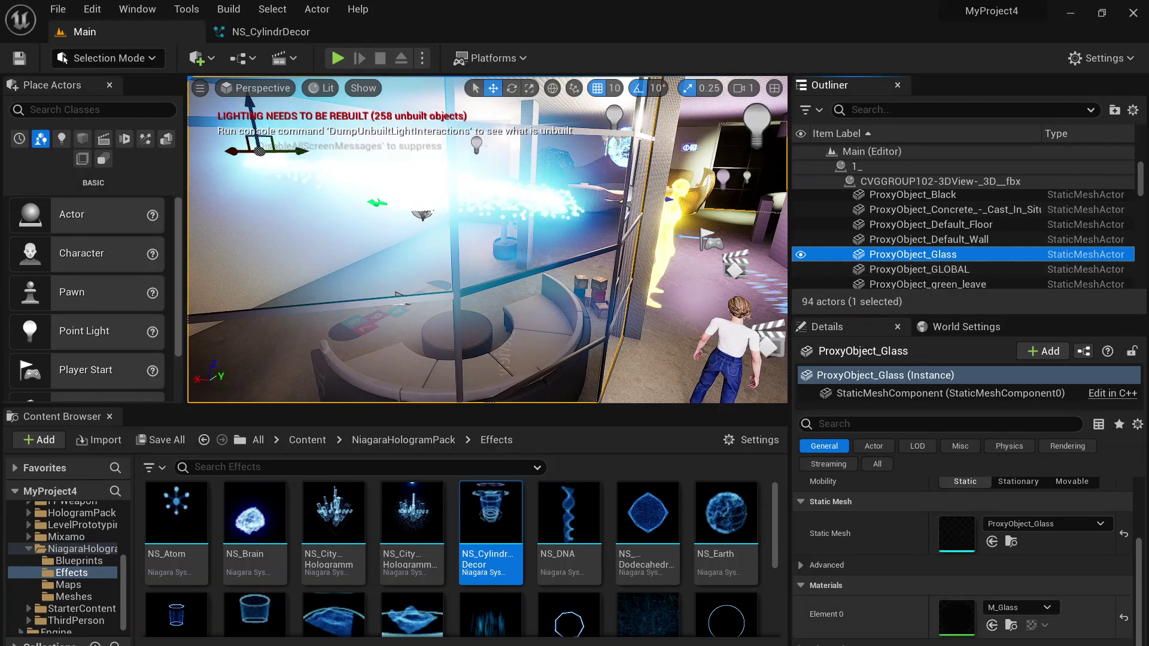
left_click(1011, 625)
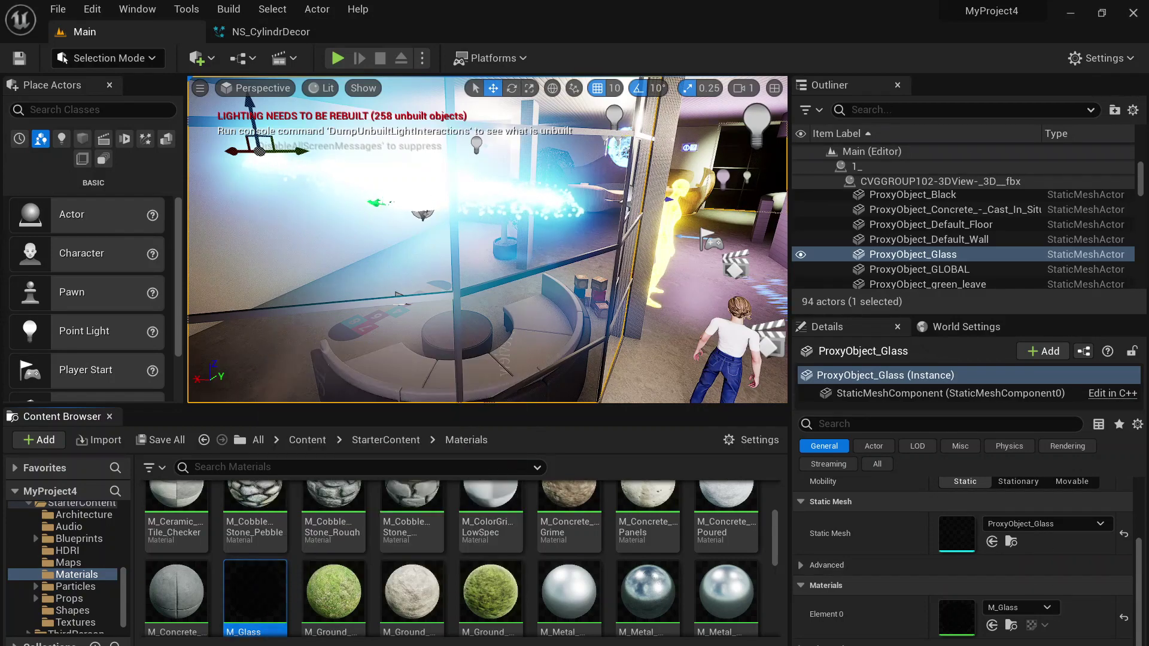
Browse the placeable light actors and search them for sunsky.
right_click_drag(488, 239, 512, 197)
key("w")
key("w")
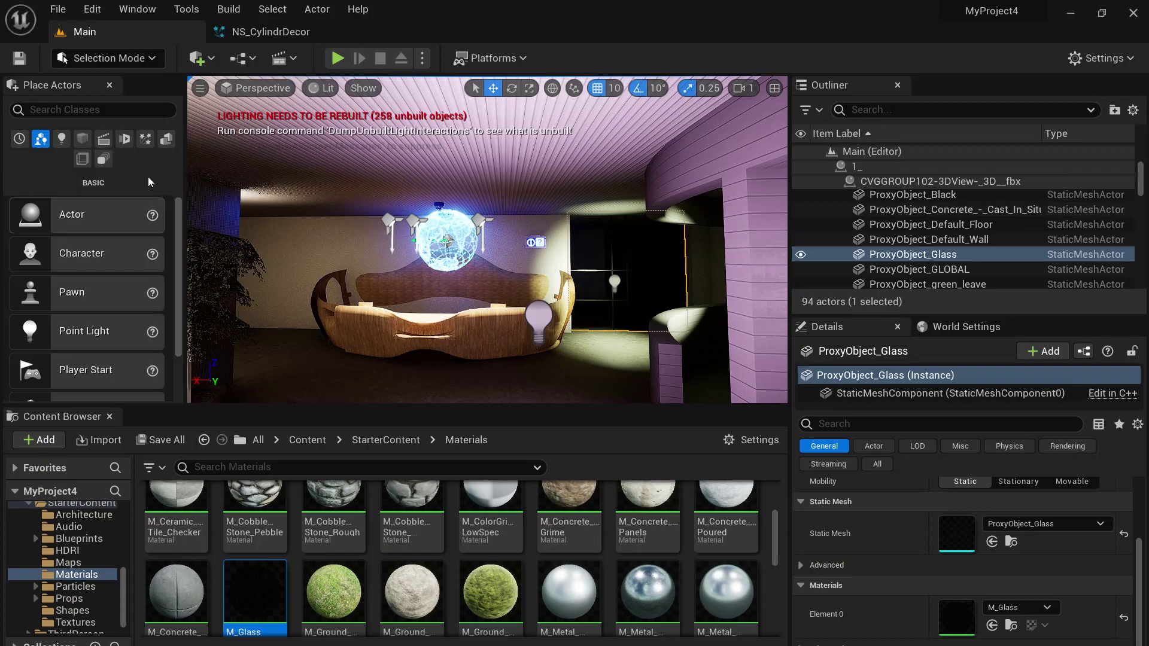
left_click(63, 139)
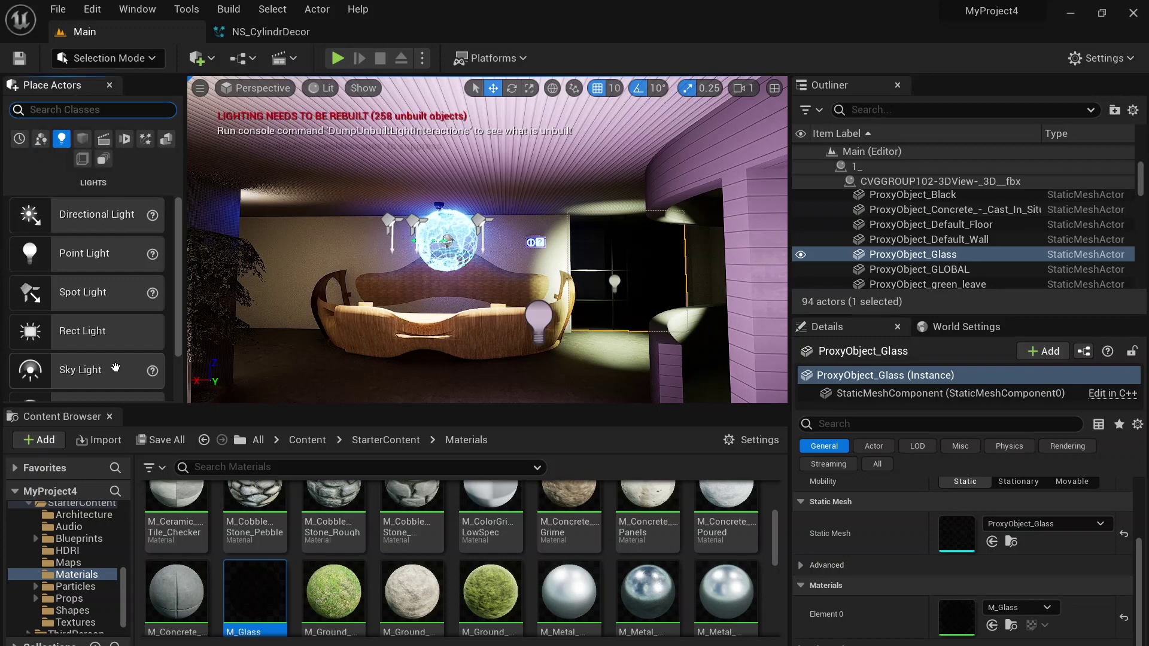
scroll(116, 369, "down", 2)
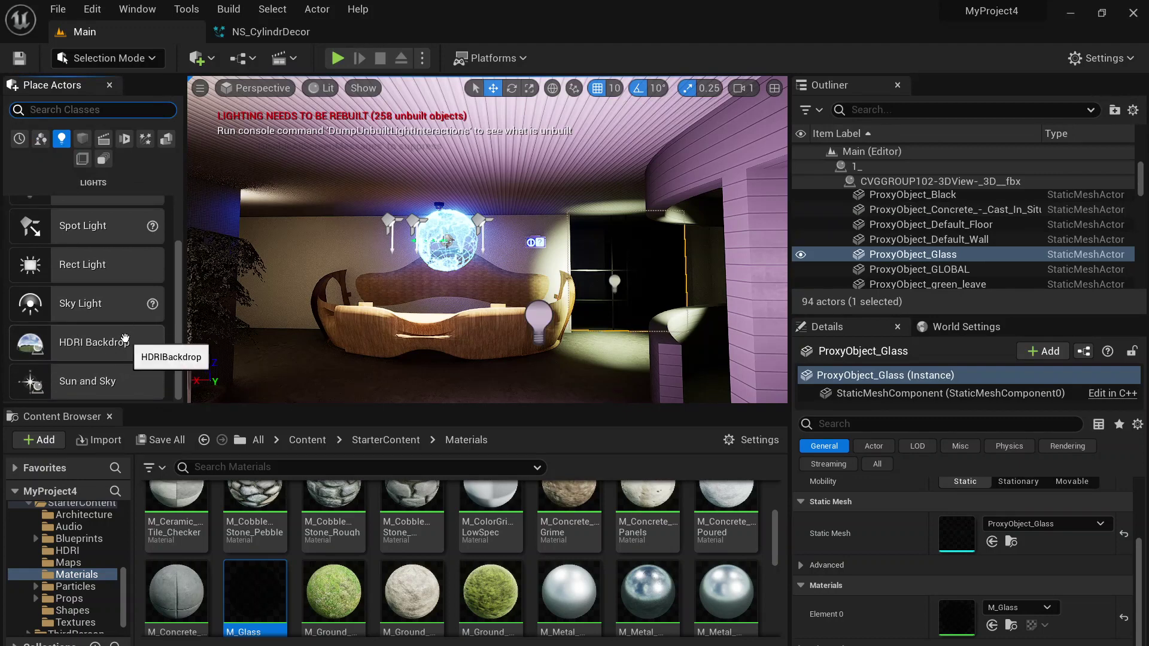
scroll(90, 257, "up", 1)
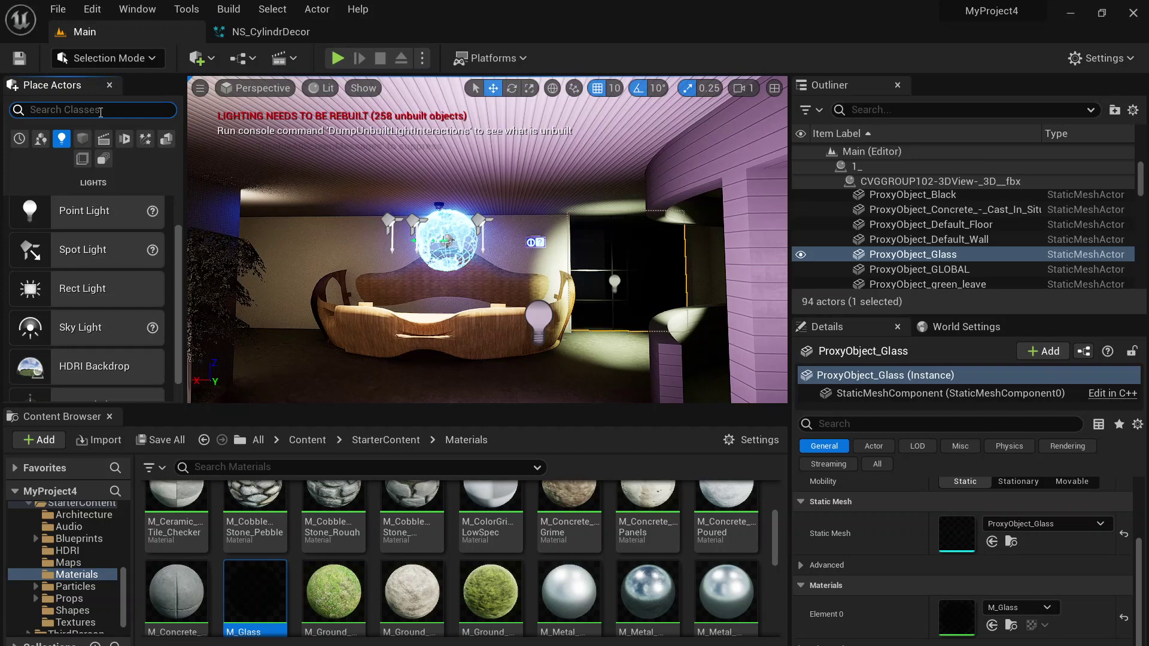
type("sky")
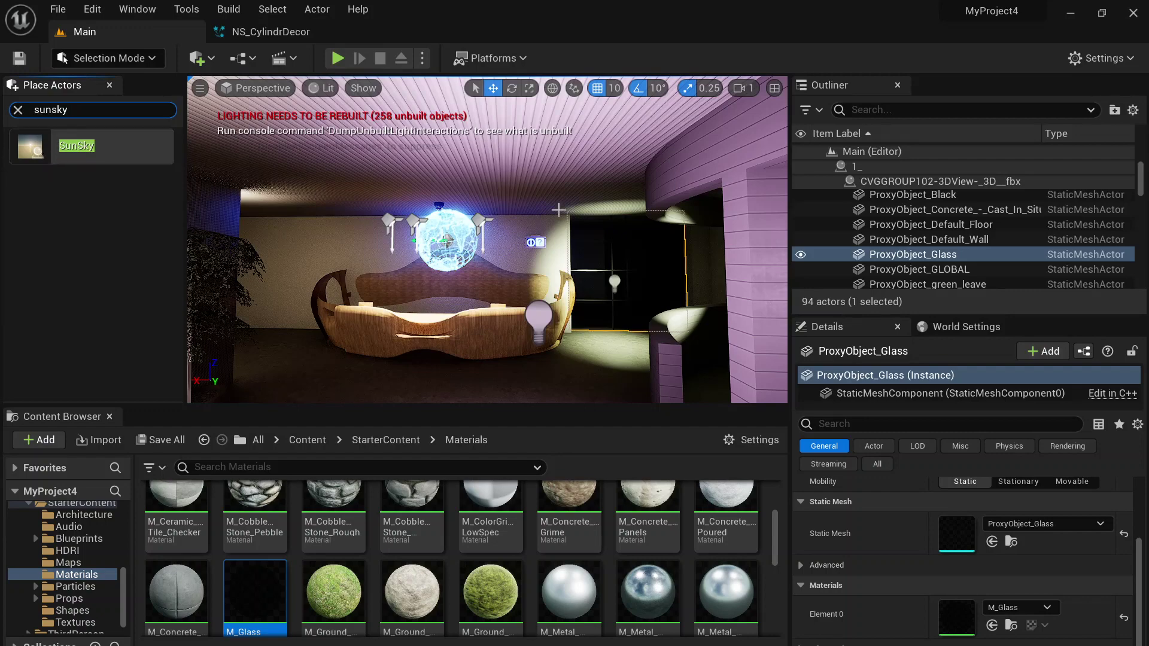
key("w")
right_click_drag(443, 251, 450, 350)
key("s")
key("w")
key("s")
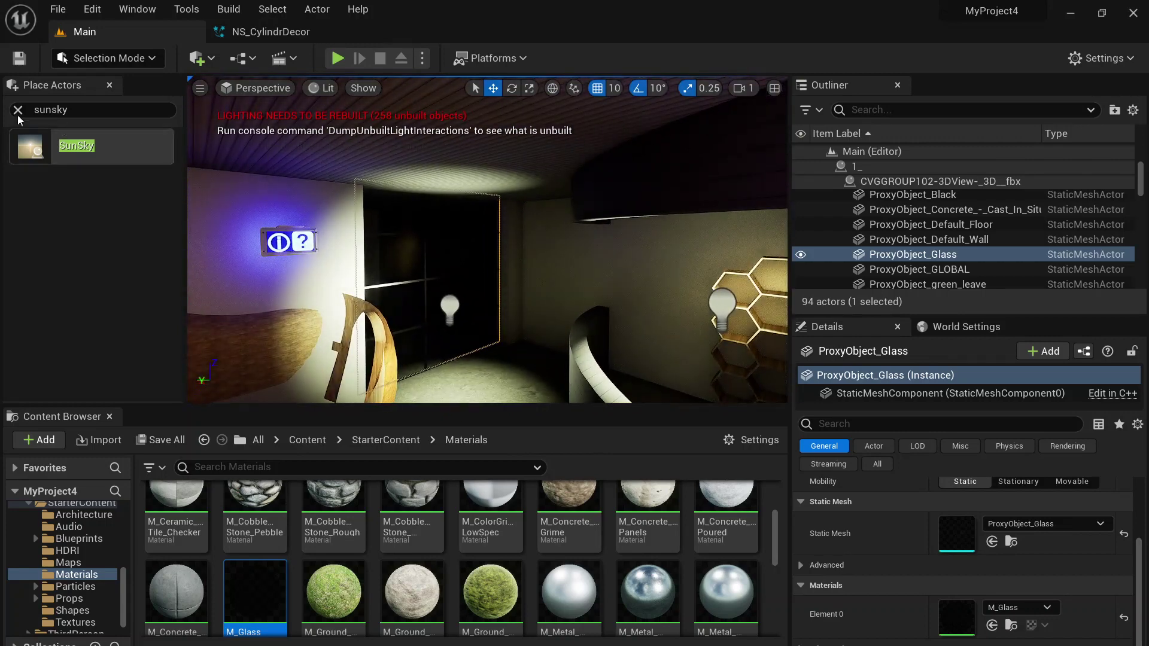
Try adding an Exponential Height Fog actor near the curved wall, and delete it.
left_click(18, 110)
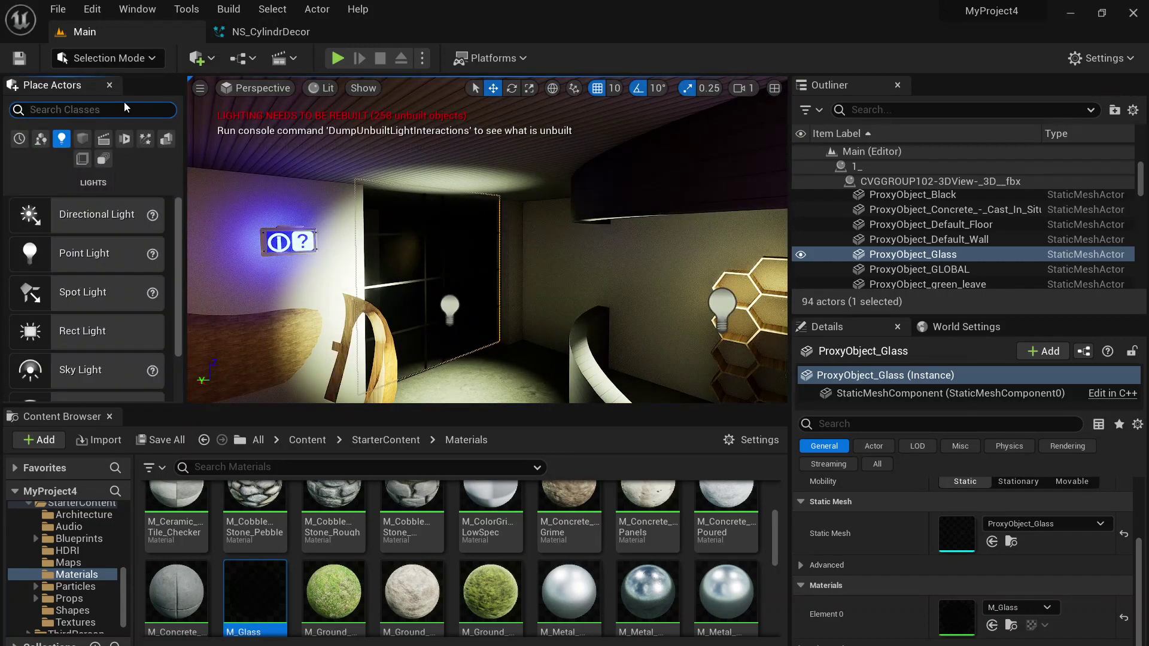
type("fog")
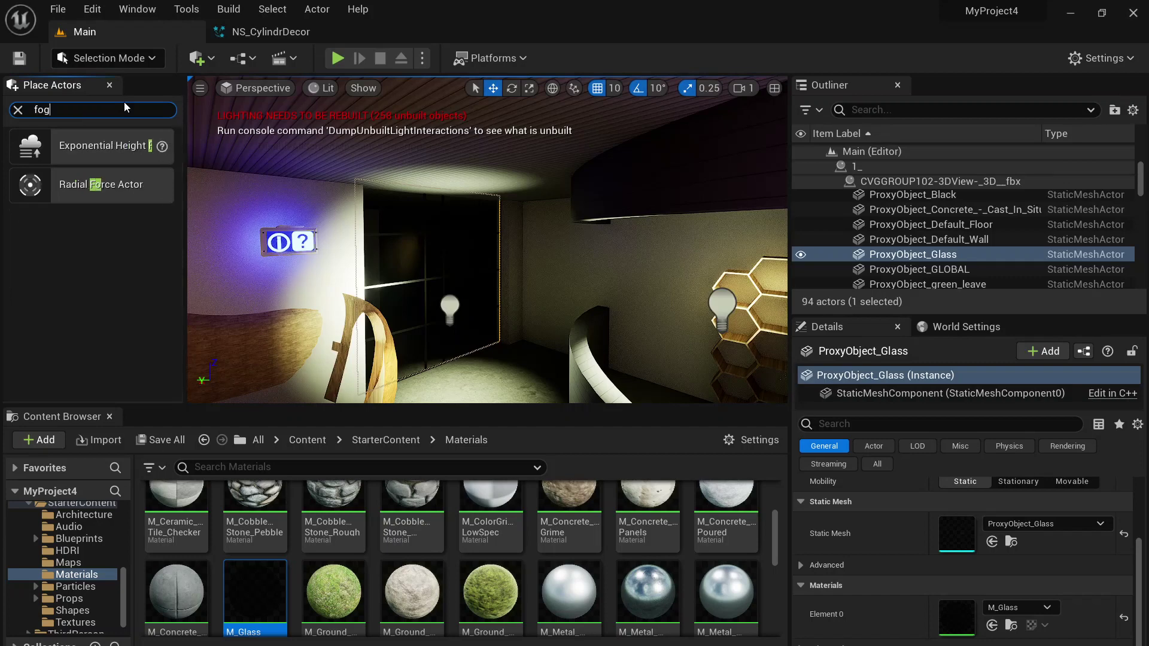
left_click_drag(102, 146, 546, 286)
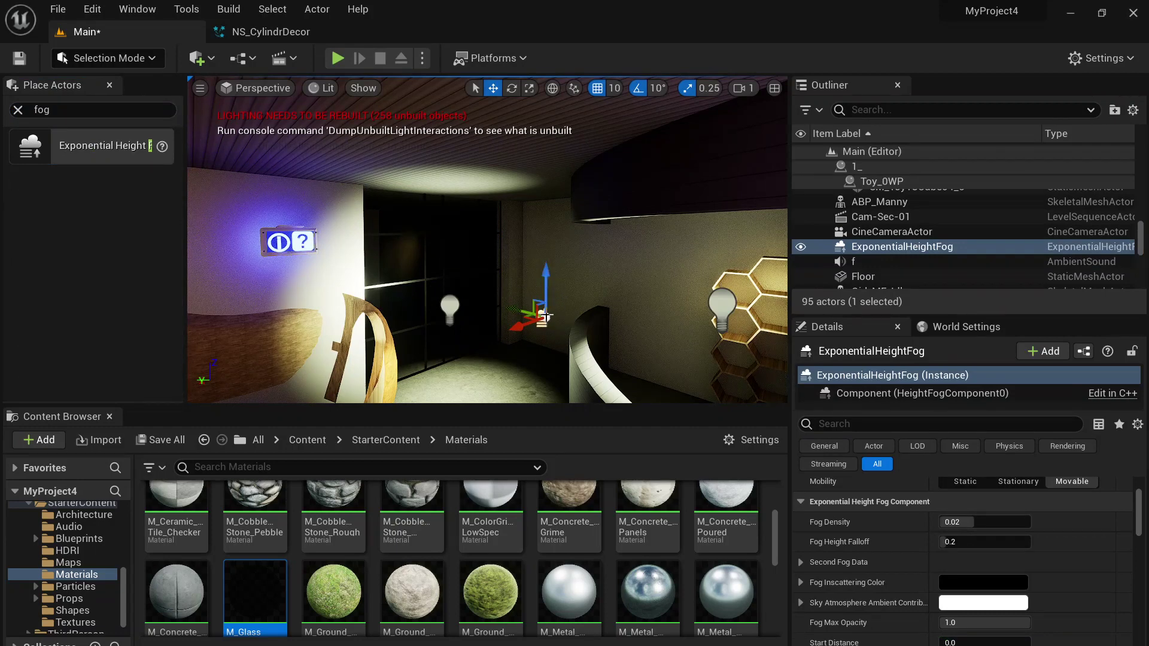
key("Delete")
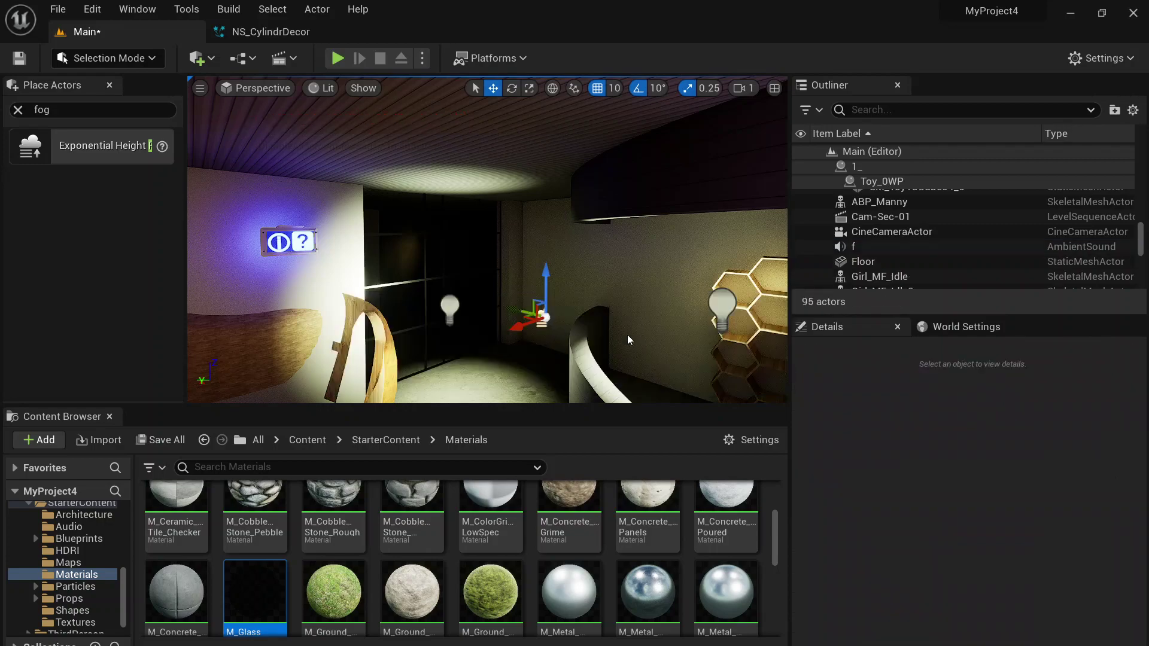
Filter the scene actors by light and compare the room with PointLight through PointLight8 hidden and shown.
right_click_drag(538, 298, 560, 283)
left_click(867, 109)
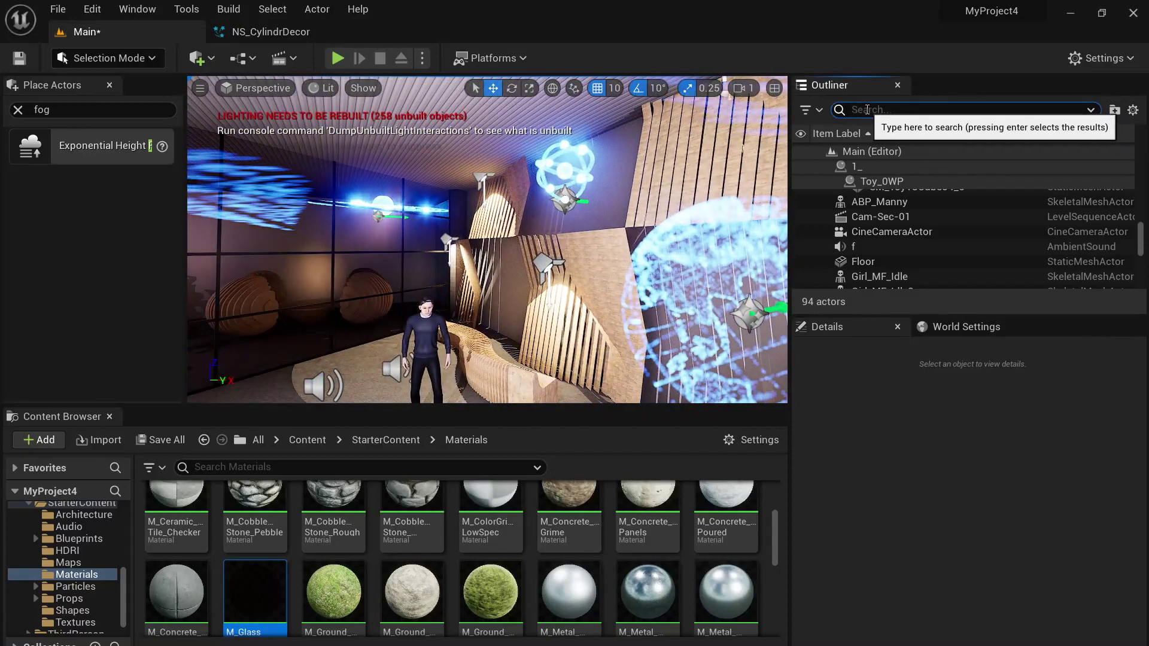
type("light")
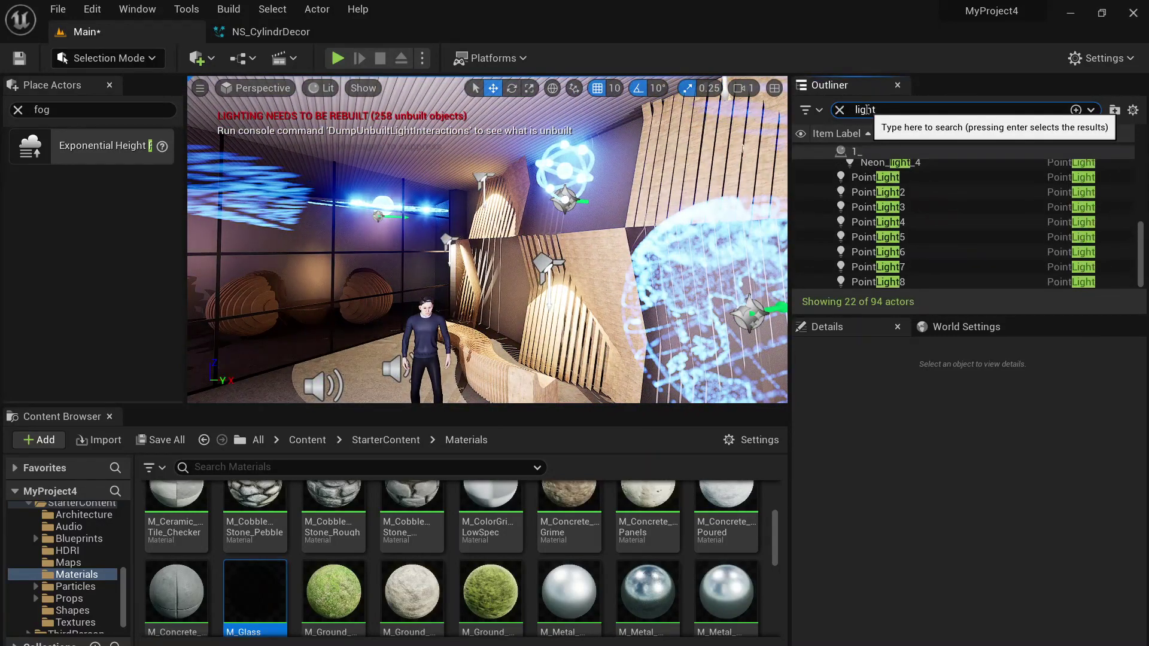
left_click(889, 178)
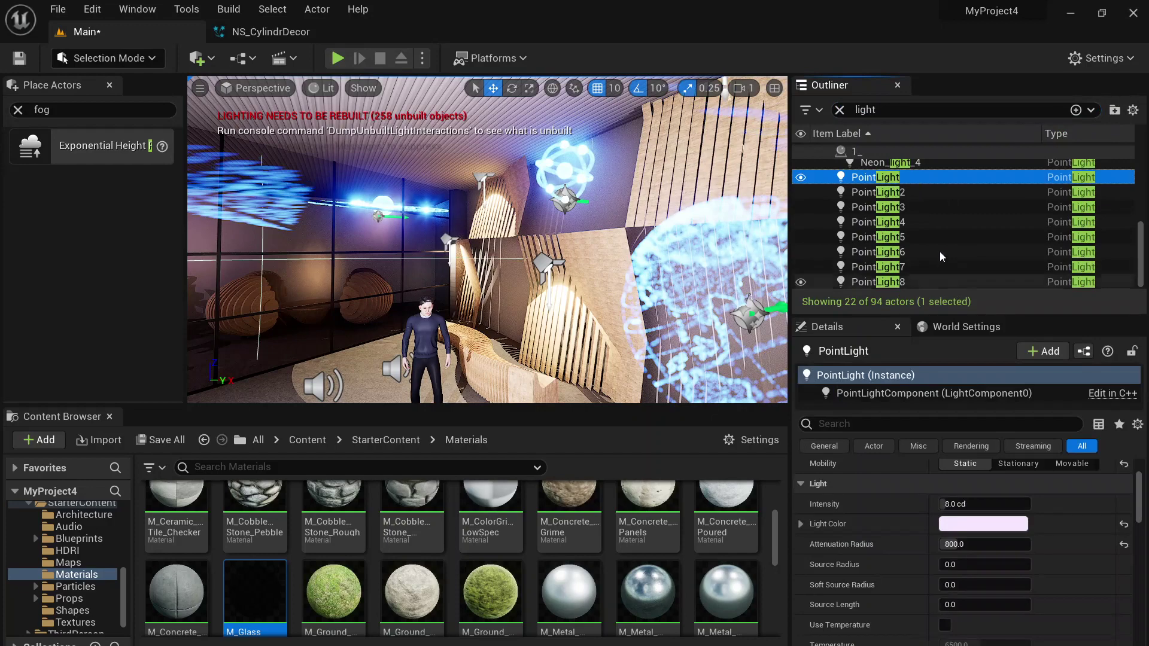
left_click(889, 283, "shift")
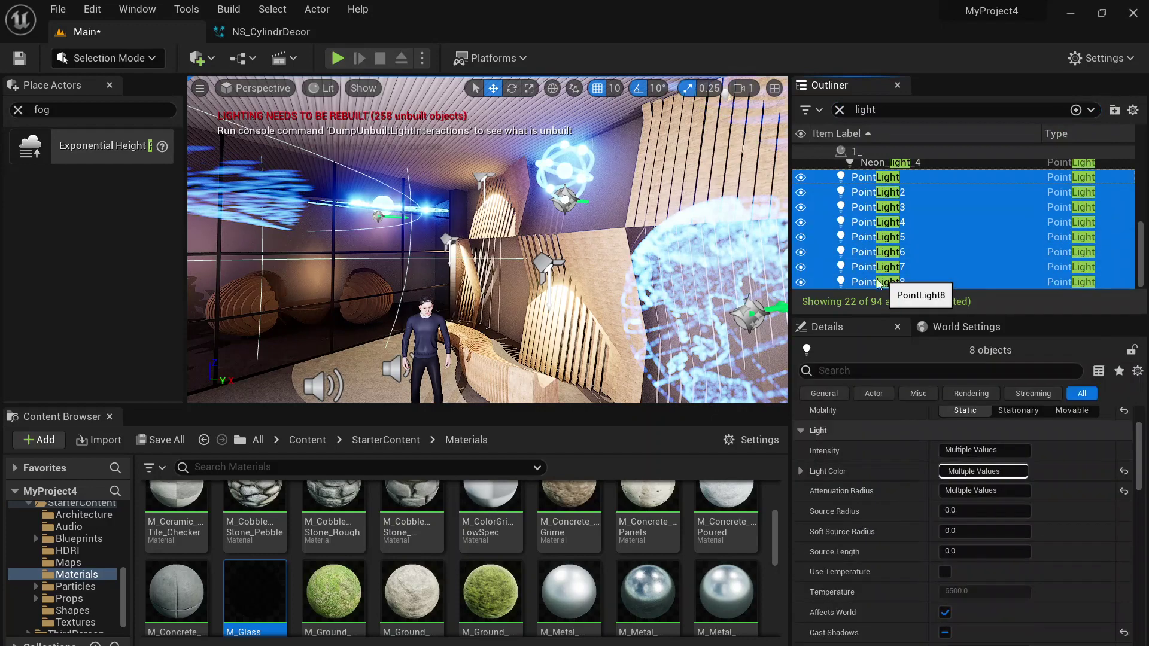
left_click(800, 178)
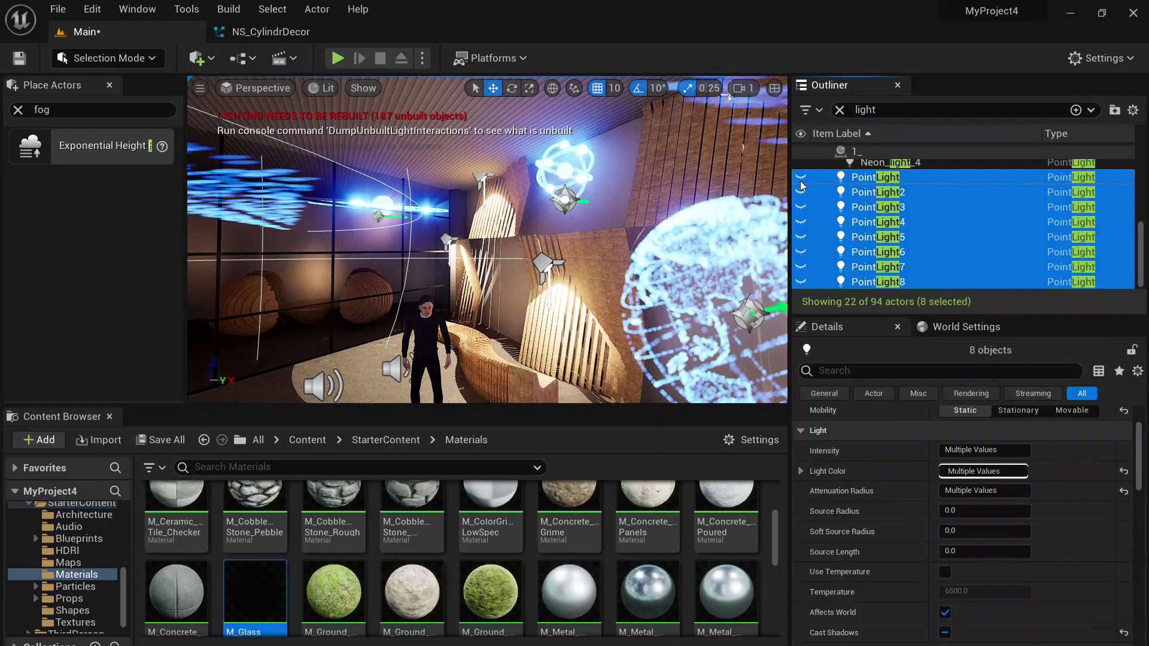
left_click(800, 178)
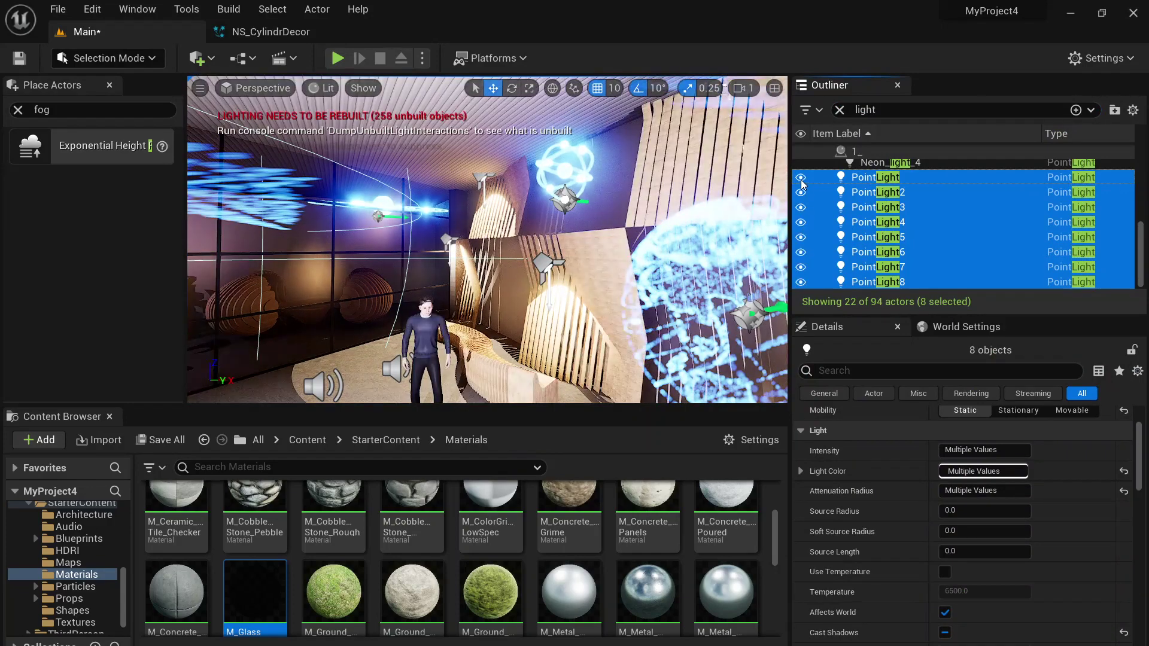
left_click(801, 178)
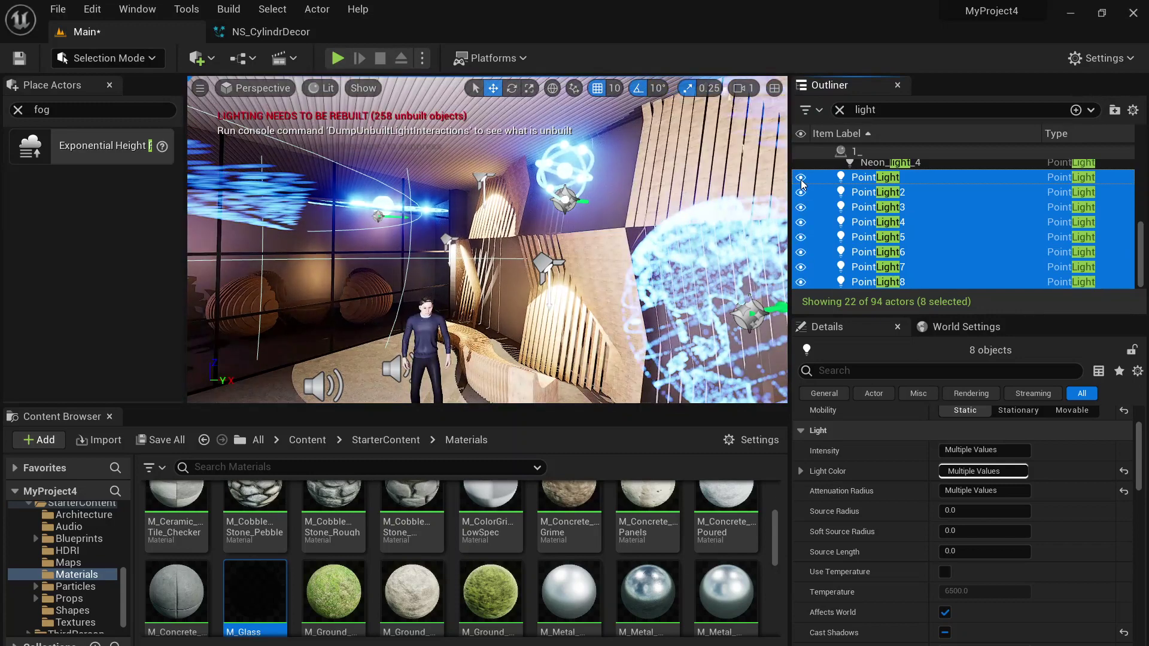
Examine the light settings of PointLight2 alone and of PointLight2 through PointLight7 as a group.
left_click(916, 198)
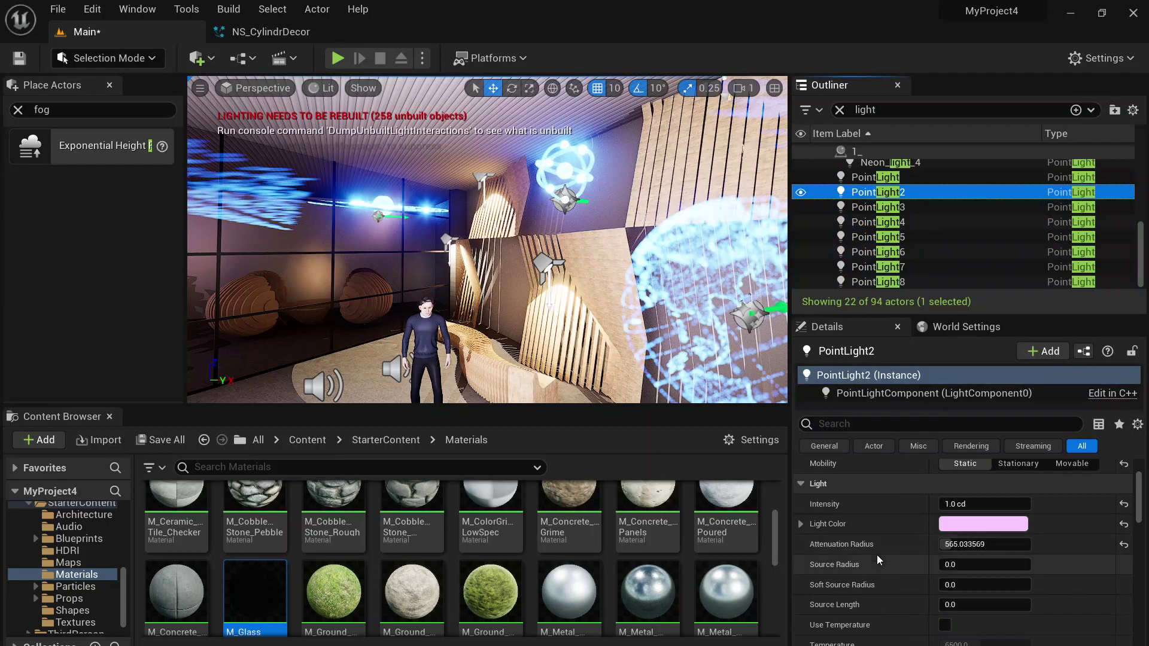
scroll(939, 520, "up", 1)
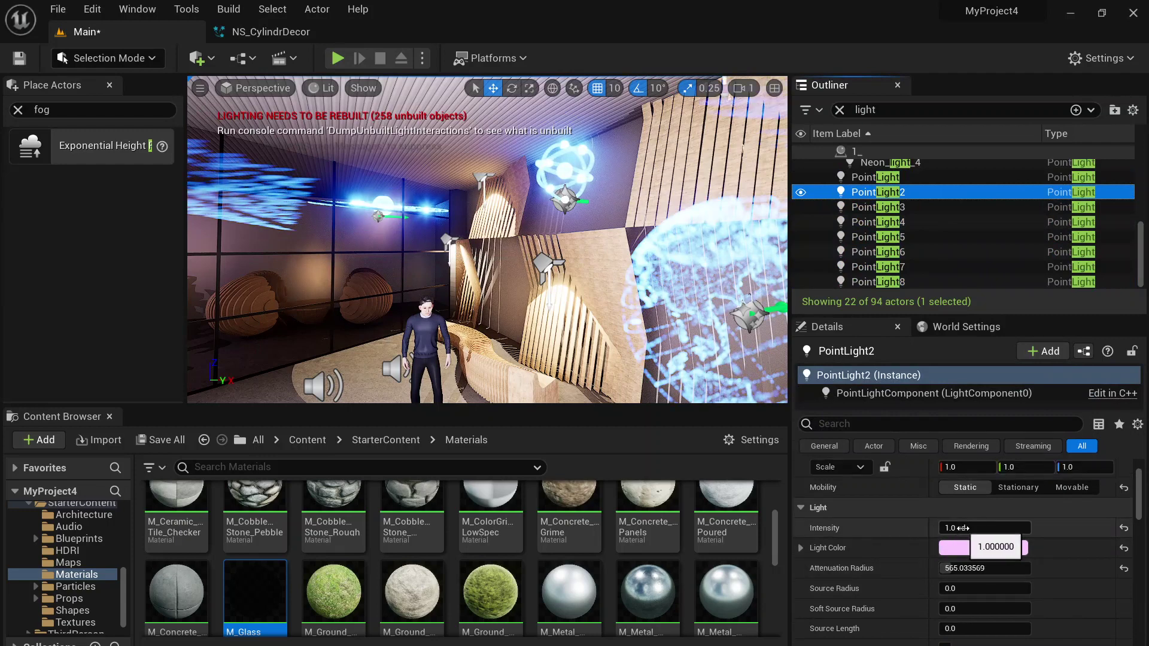
left_click(906, 265, "shift")
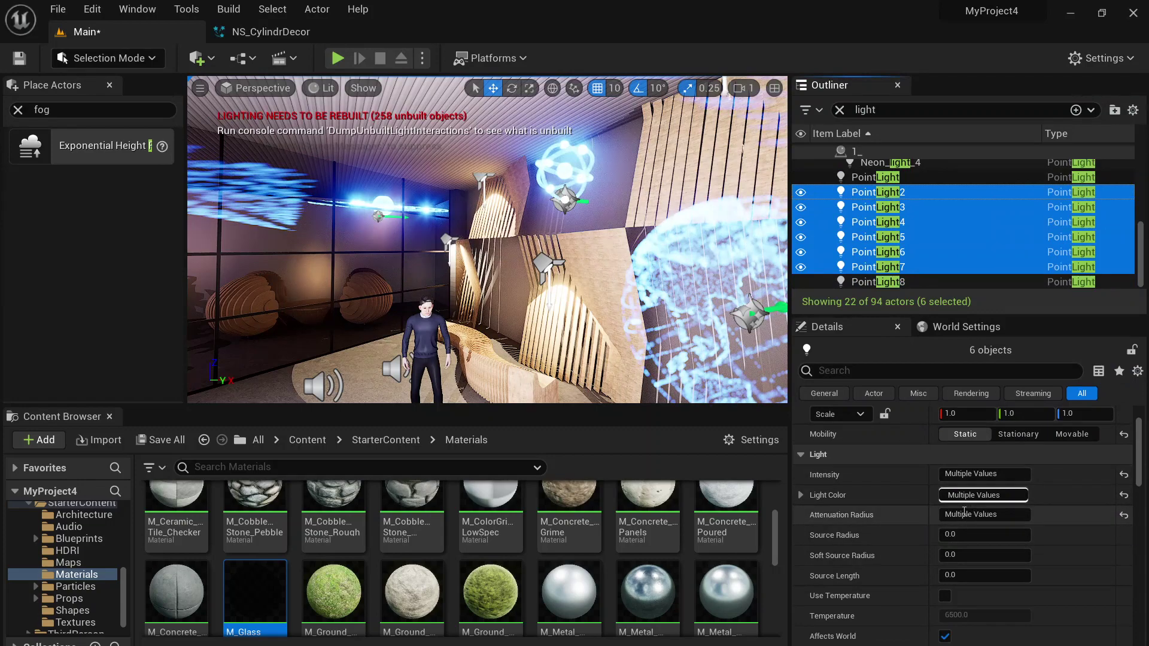
Frame PointLight3 above the curved counter and examine its intensity and attenuation radius.
left_click(926, 206)
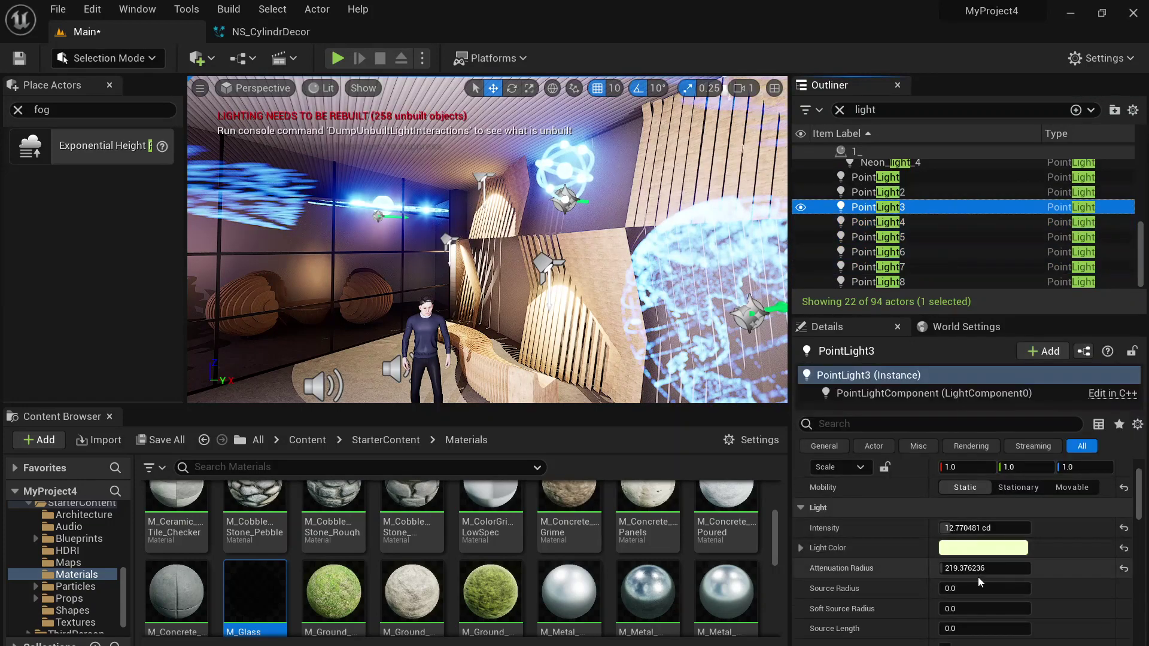
right_click_drag(534, 293, 463, 285)
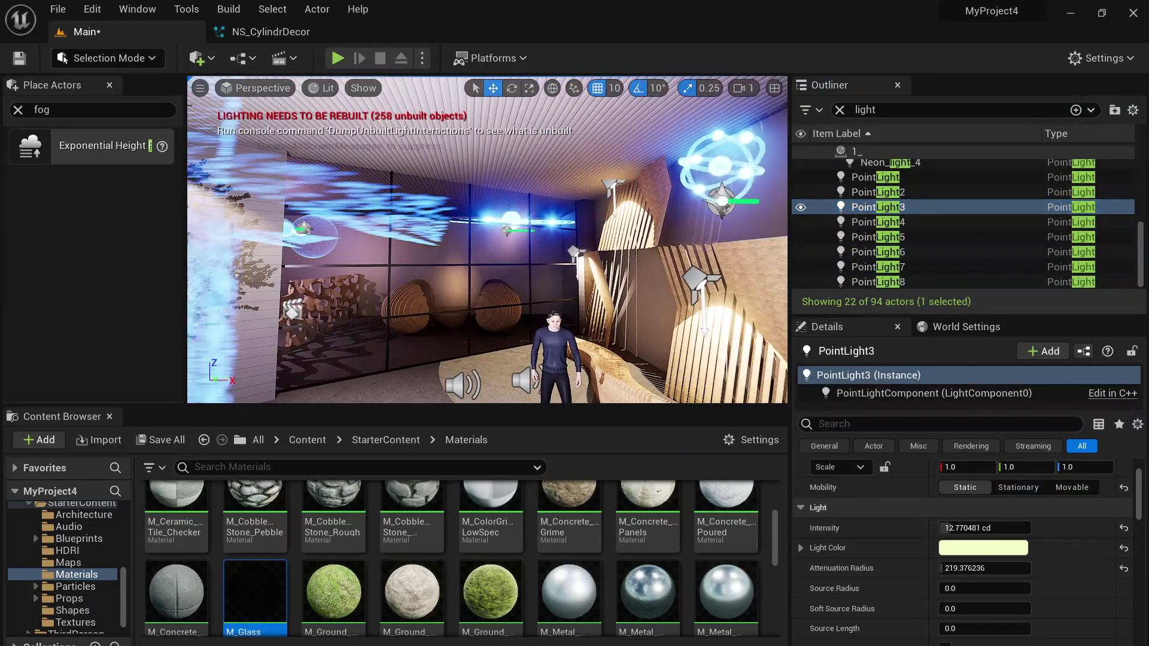
key("f")
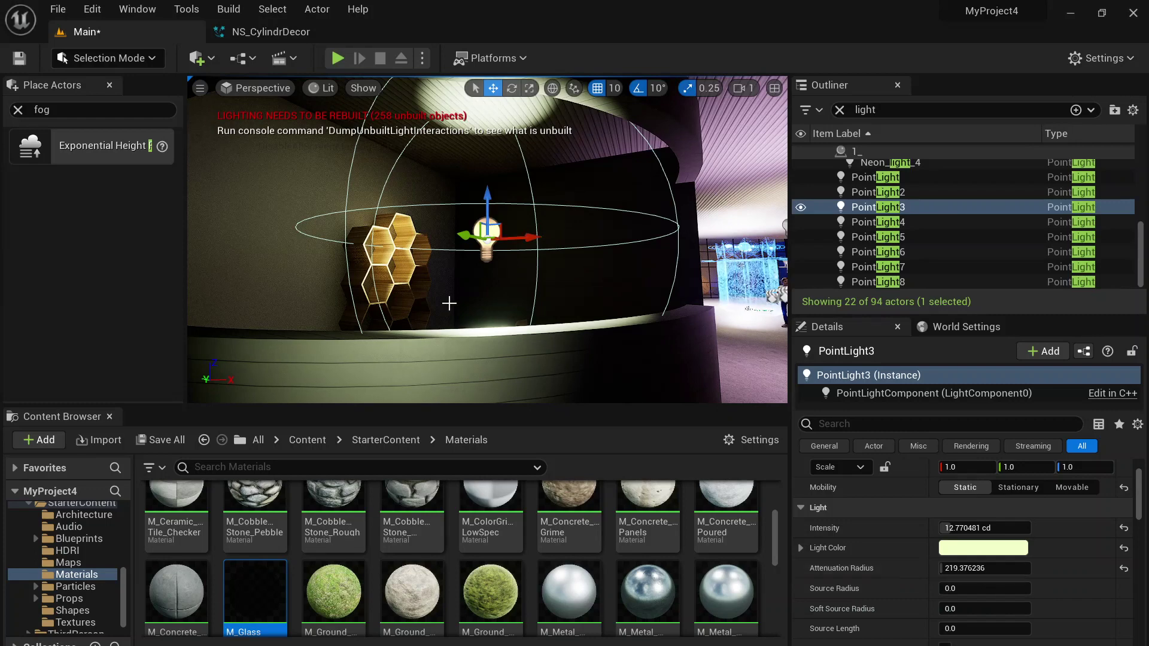
right_click_drag(589, 281, 590, 314)
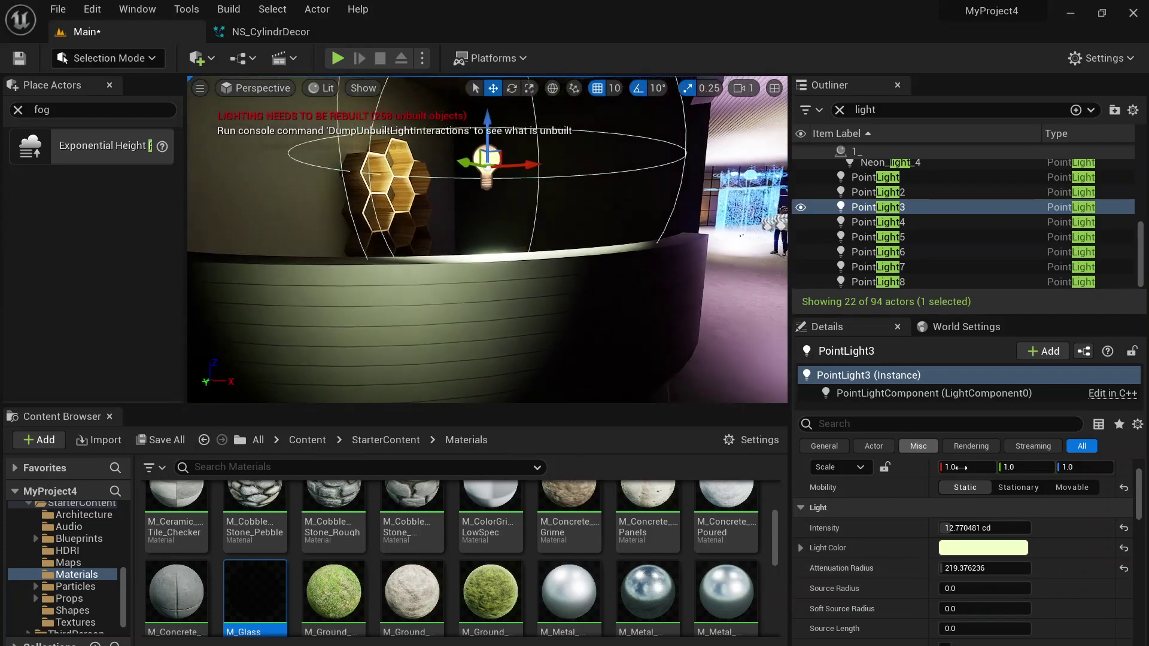
left_click(975, 527)
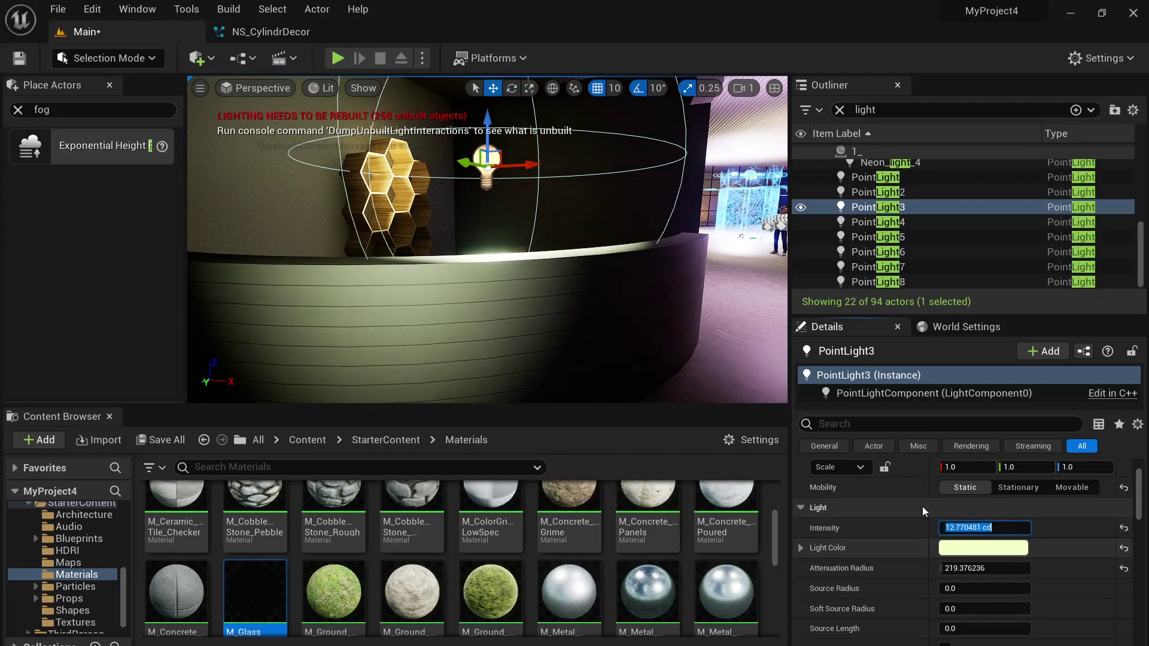
Inspect the pink lighting of the counter area with the honeycomb shelf from several viewpoints.
key("w")
right_click_drag(599, 323, 557, 311)
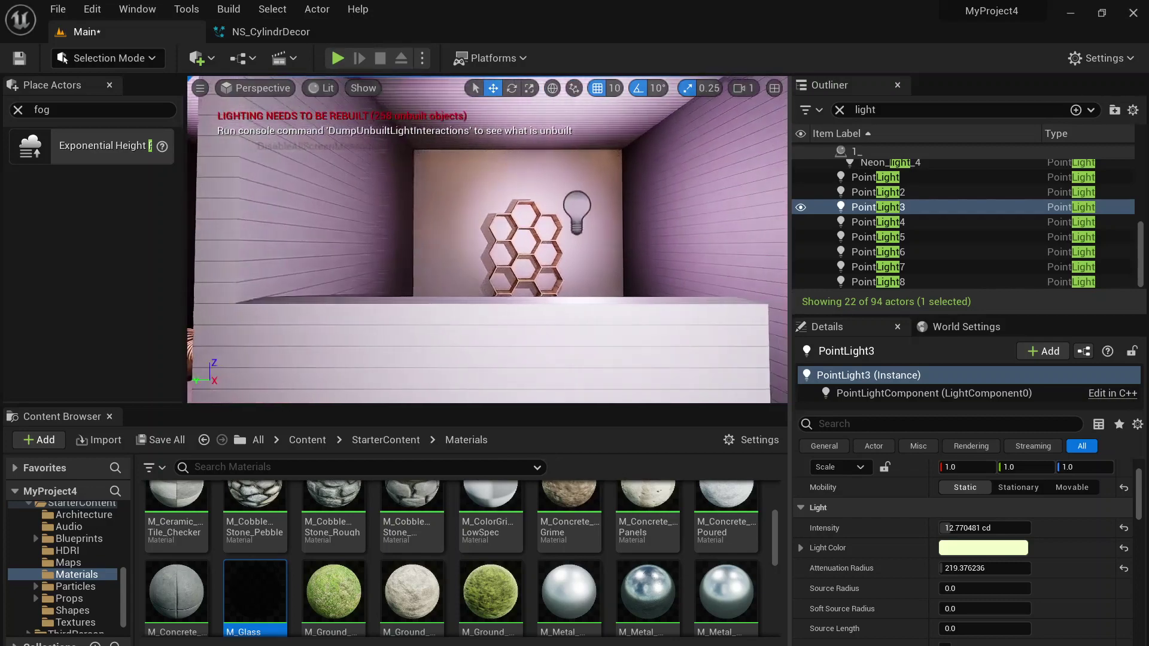
key("d")
key("a")
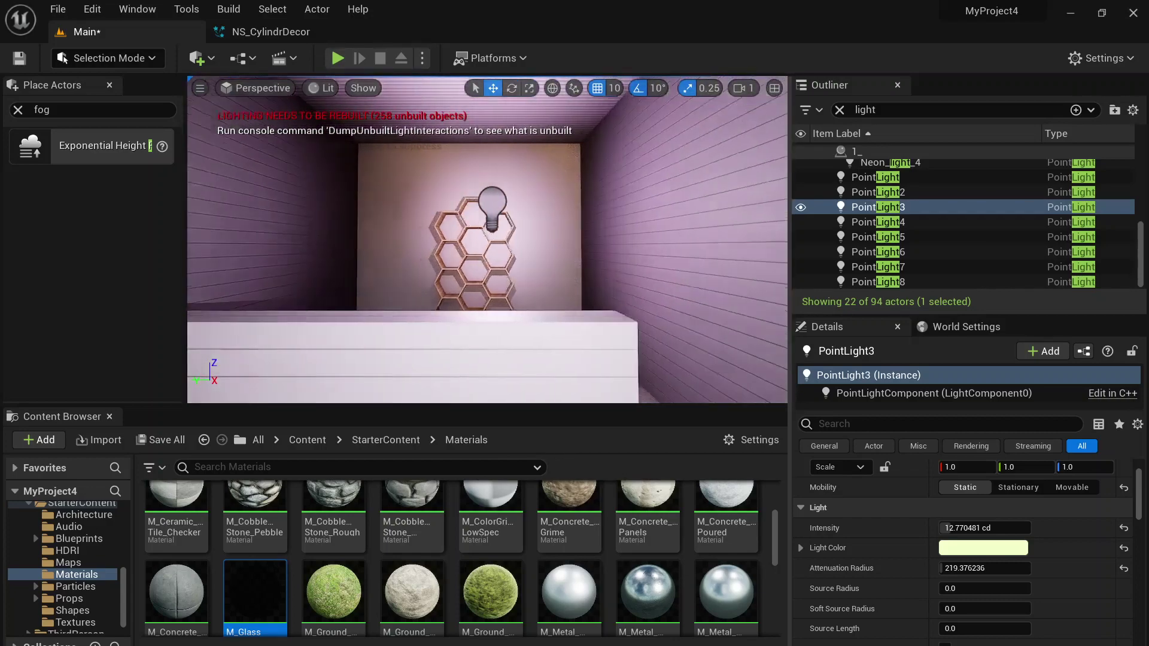
key("d")
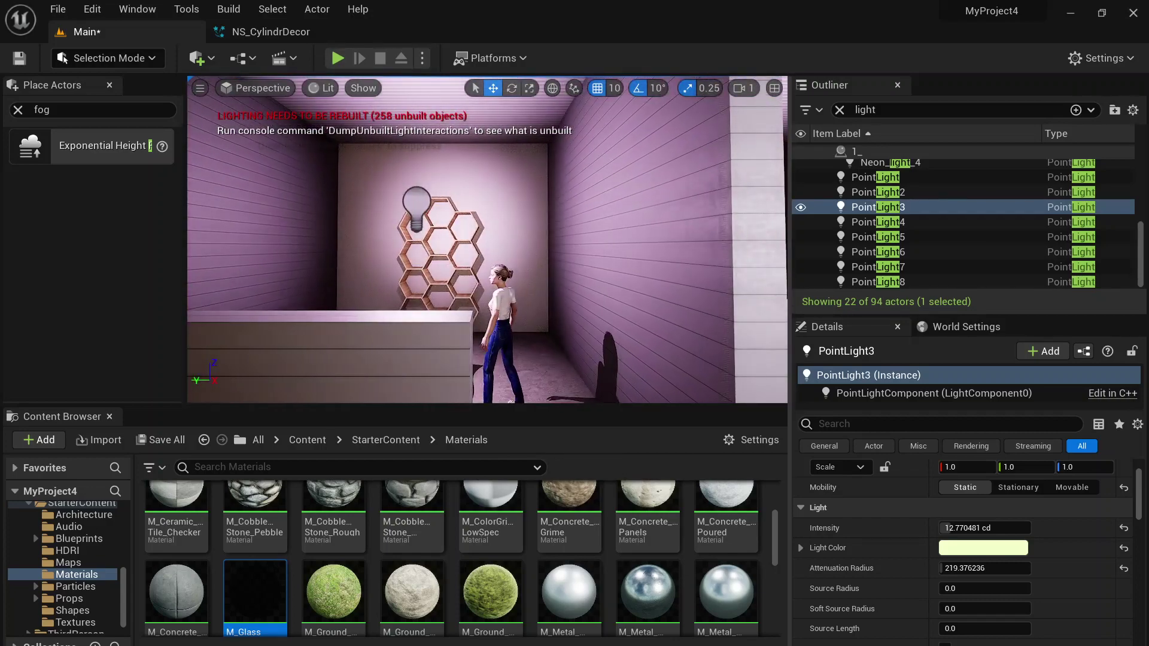
key("d")
key("a")
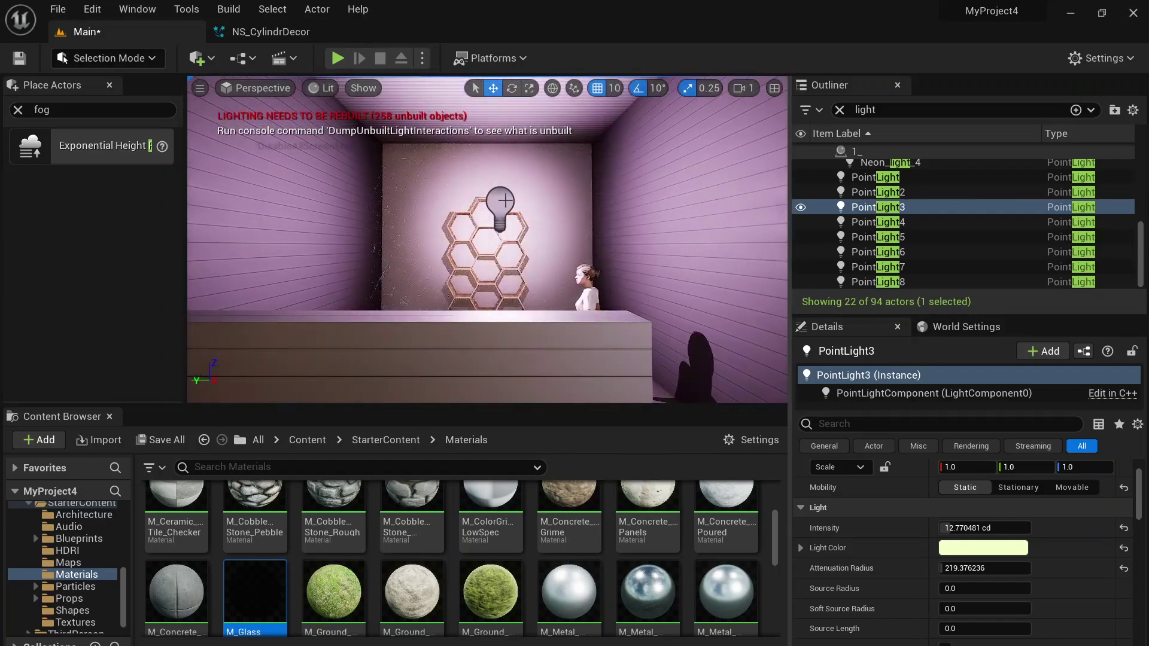
Filter PointLight6's settings by "sha" and turn off Cast Static Shadows and Cast Dynamic Shadows.
left_click(506, 203)
key("w")
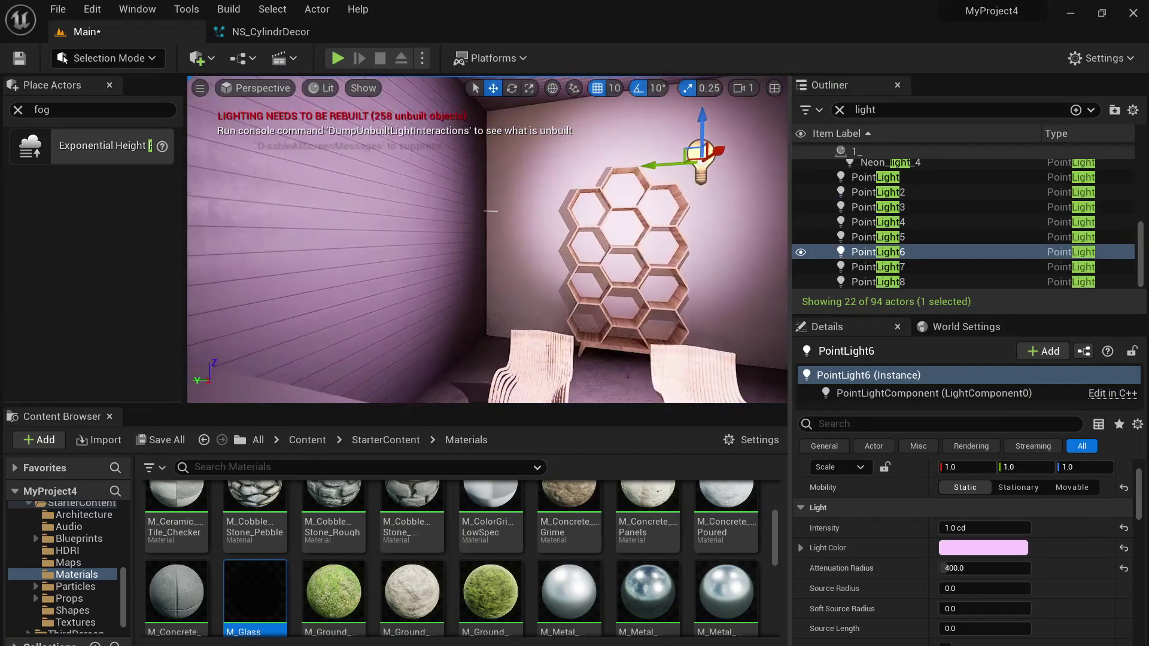
key("w")
right_click_drag(488, 239, 587, 240)
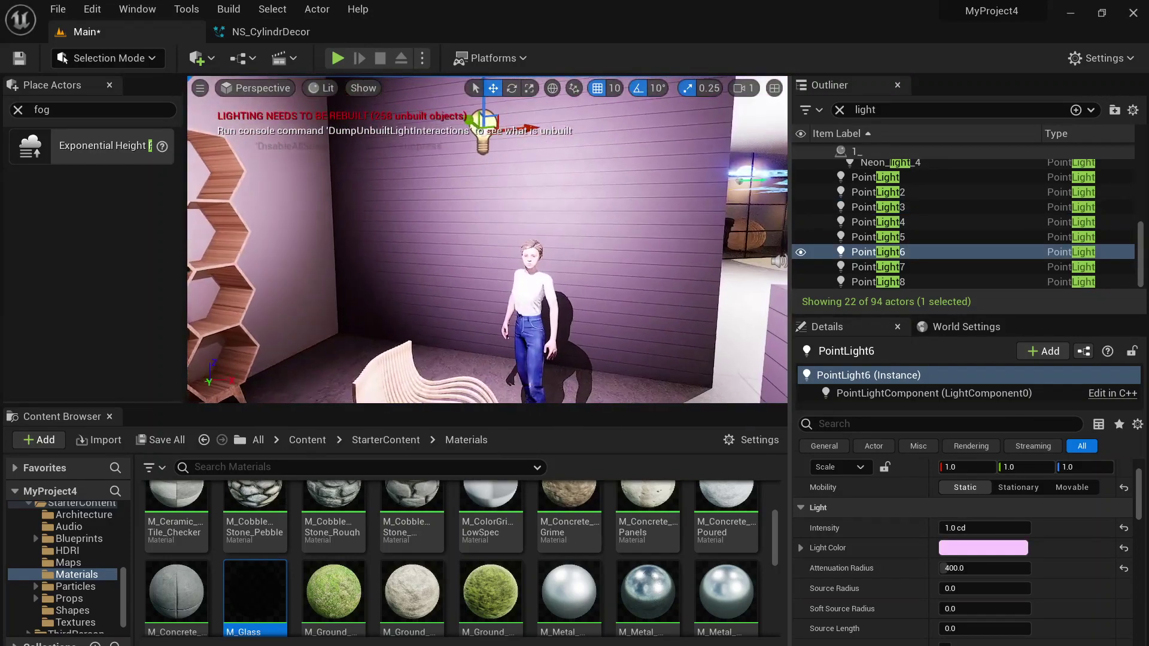
scroll(868, 586, "down", 2)
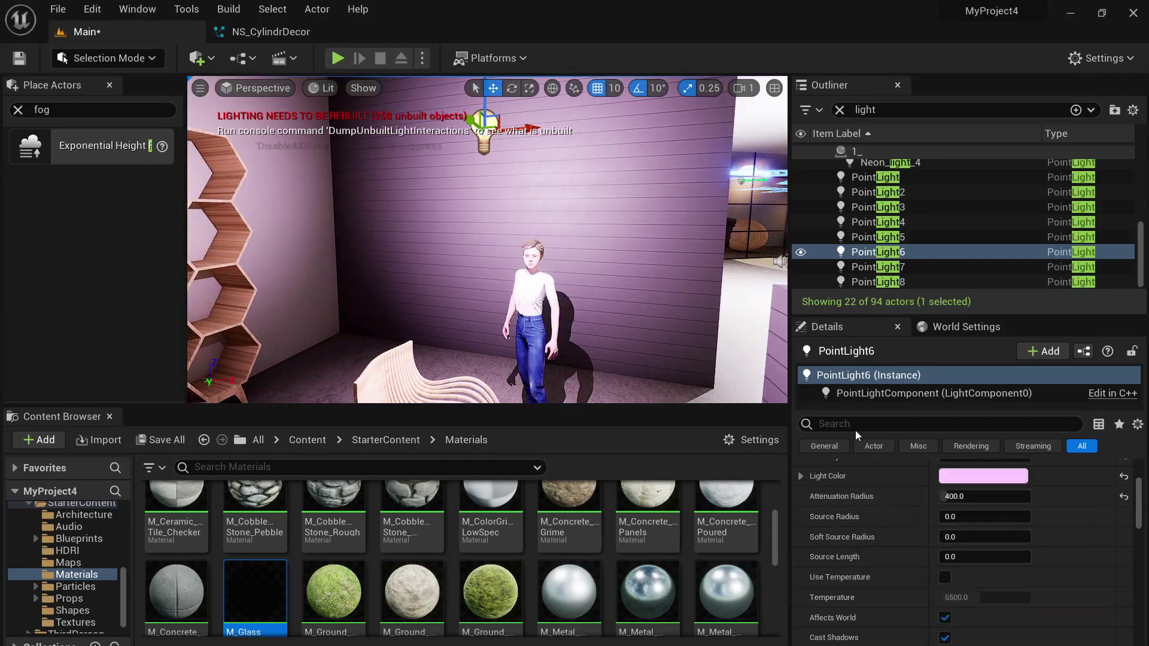
type("sha")
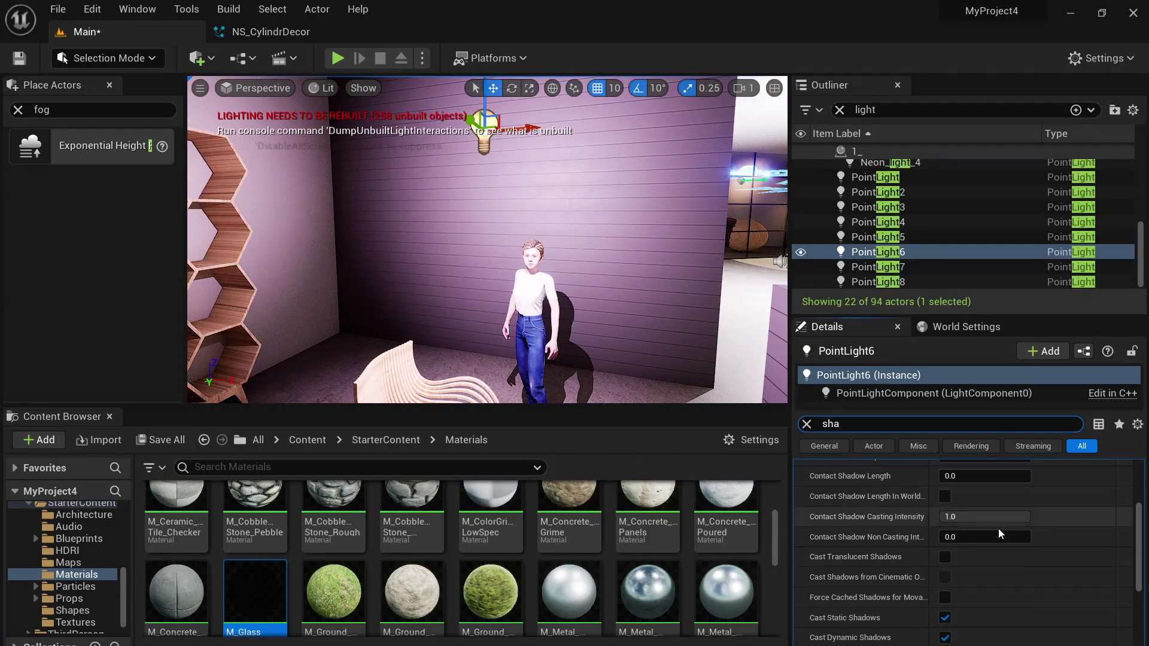
scroll(997, 529, "down", 1)
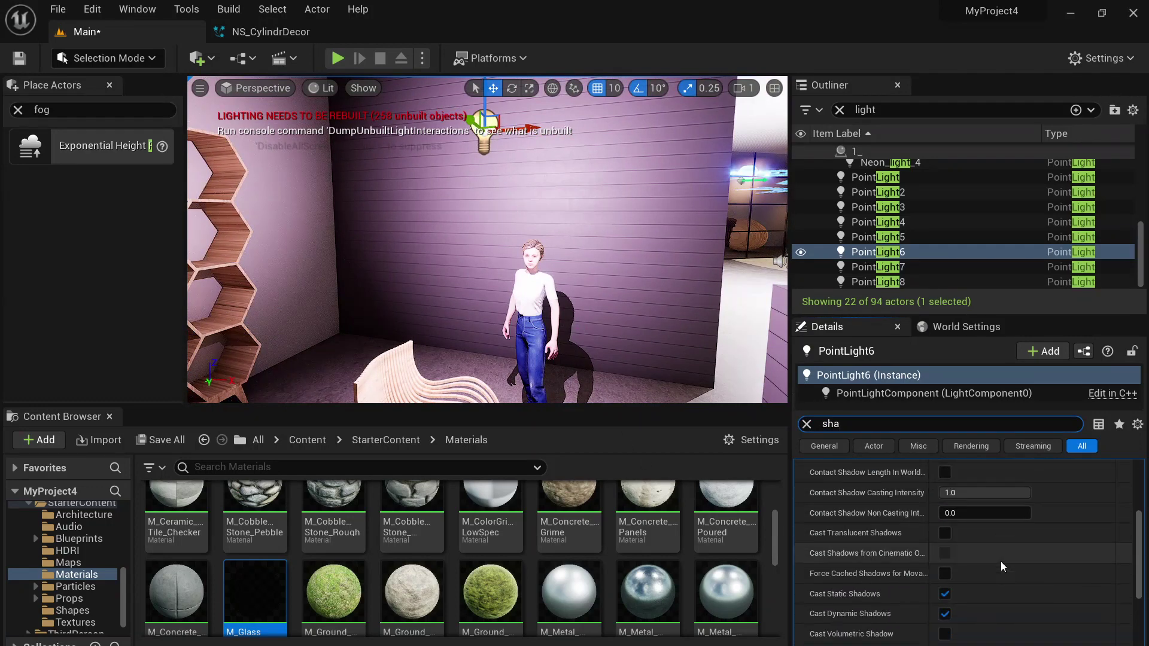
left_click(945, 615)
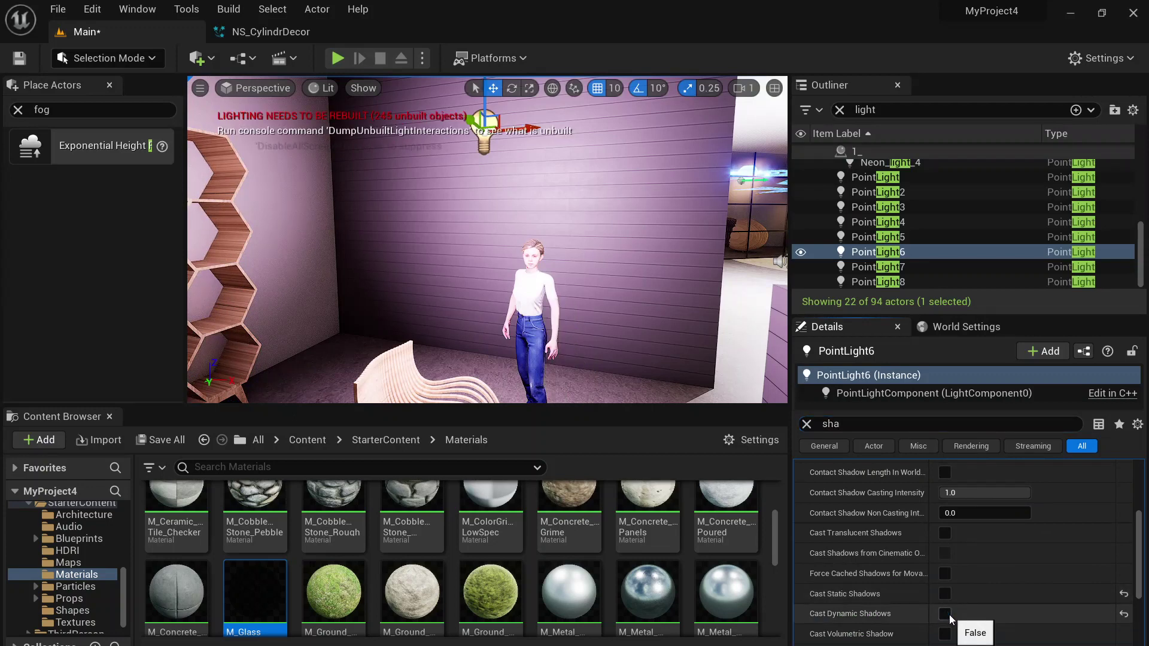
Inspect the walls, floor and honeycomb shelf under PointLight6, selecting the concrete cast-in-situ mesh.
right_click_drag(580, 240, 454, 240)
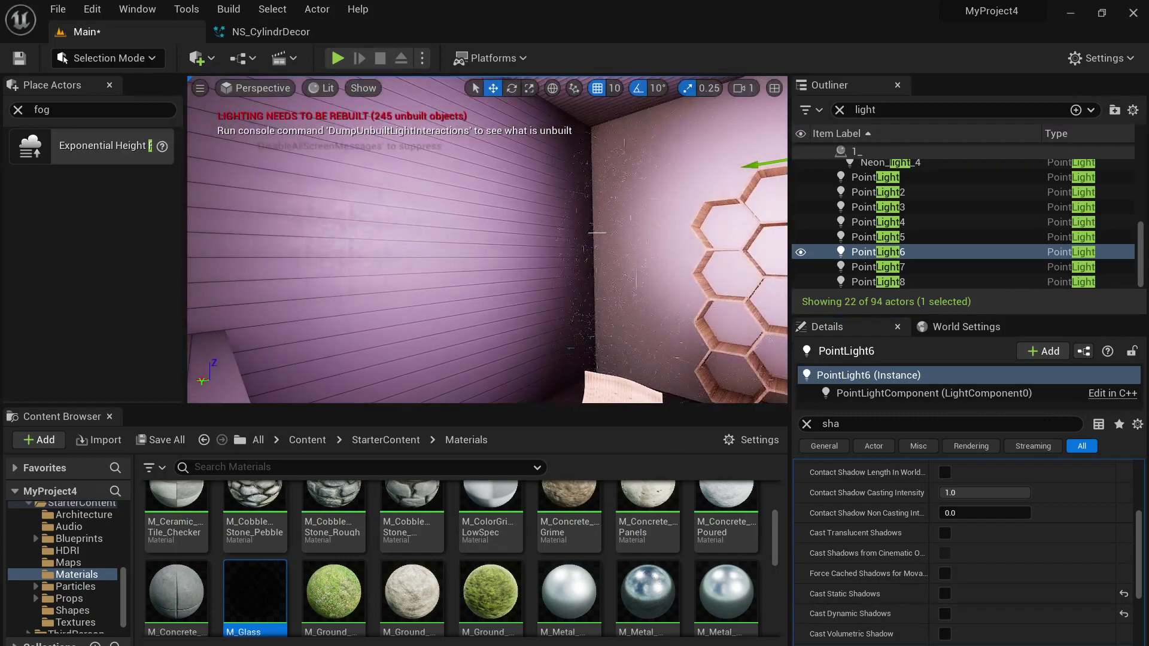
left_click(596, 232)
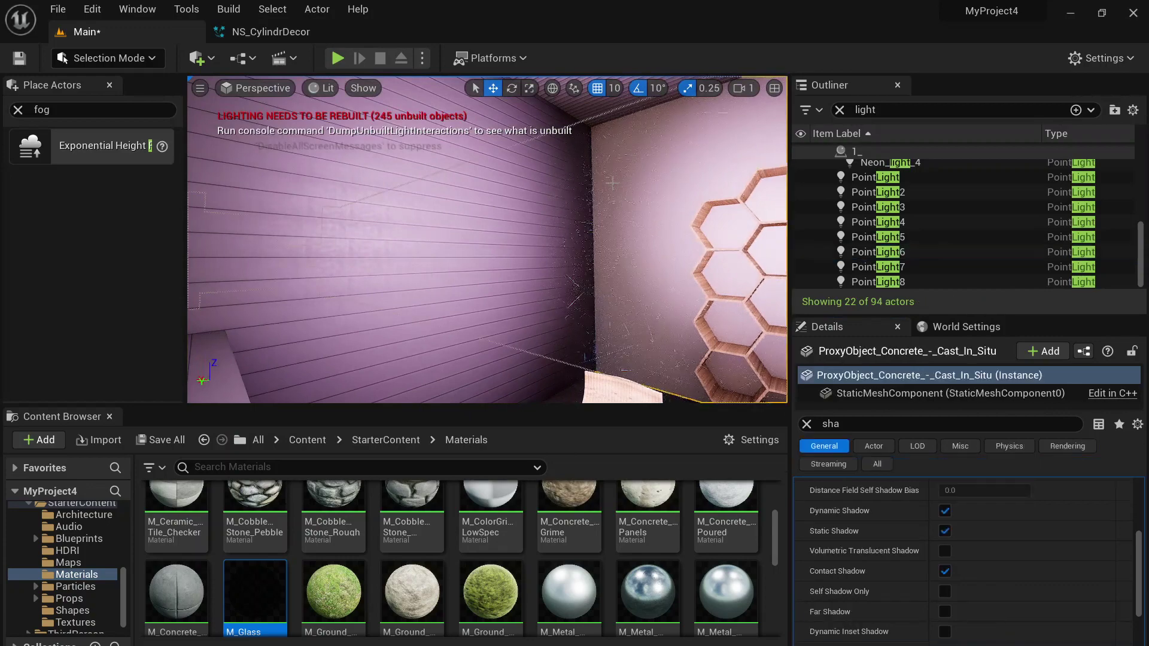
right_click_drag(625, 208, 585, 269)
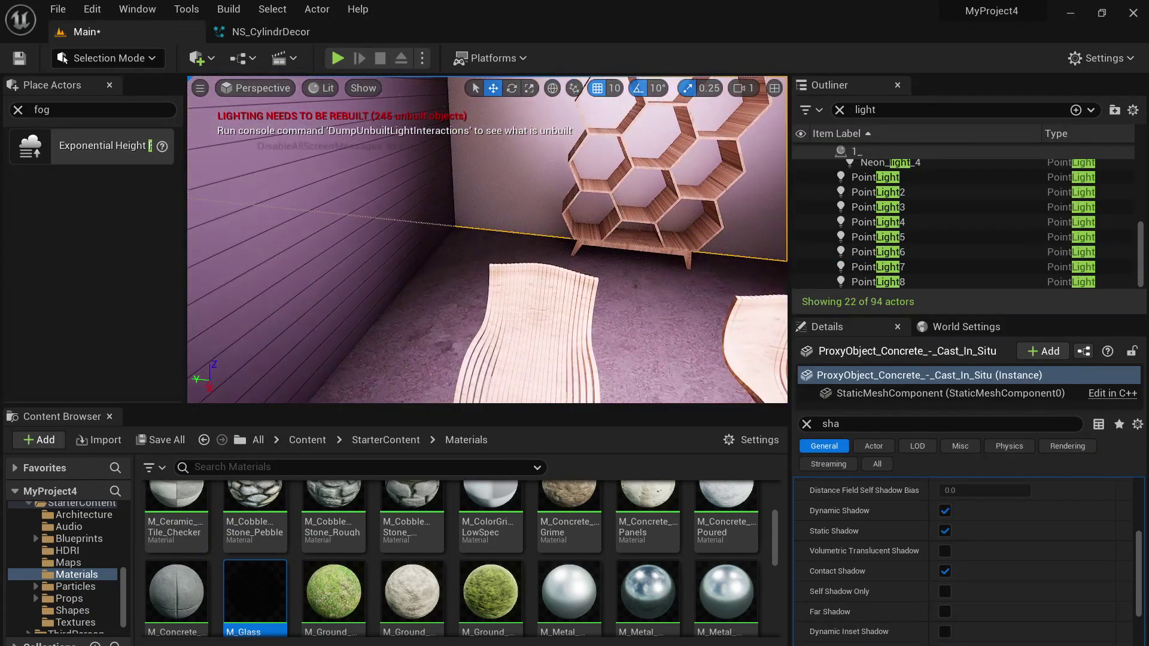
right_click_drag(606, 178, 623, 145)
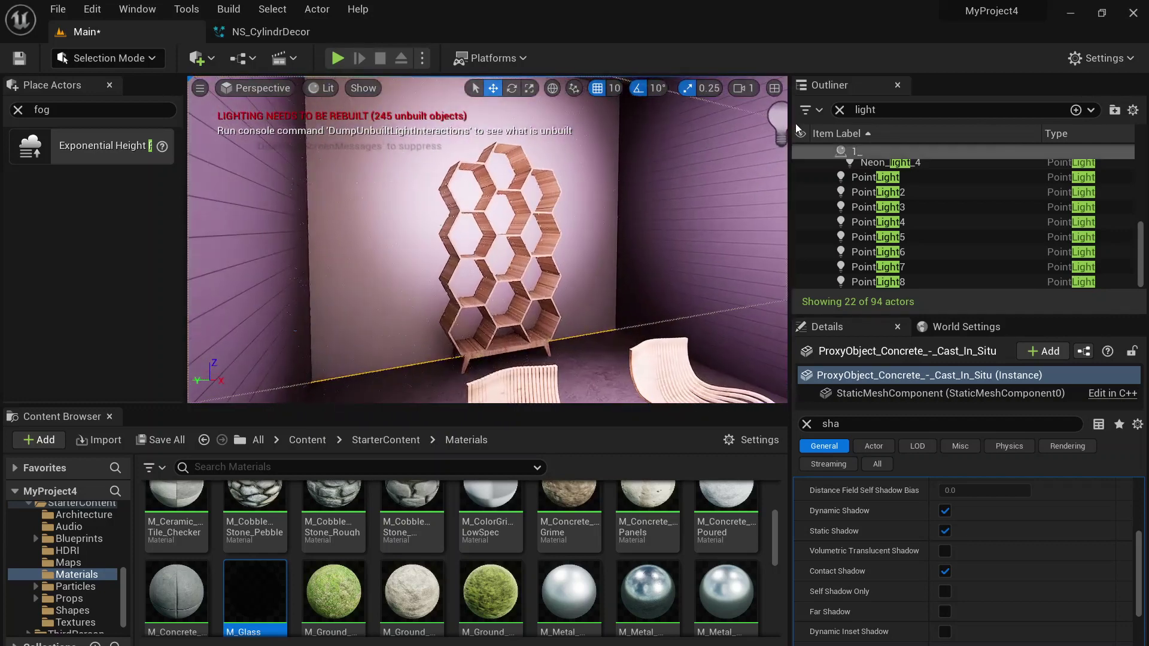
Filter the scene actors by "ns" and select the NS_ParticlesCloud effect.
left_click(838, 110)
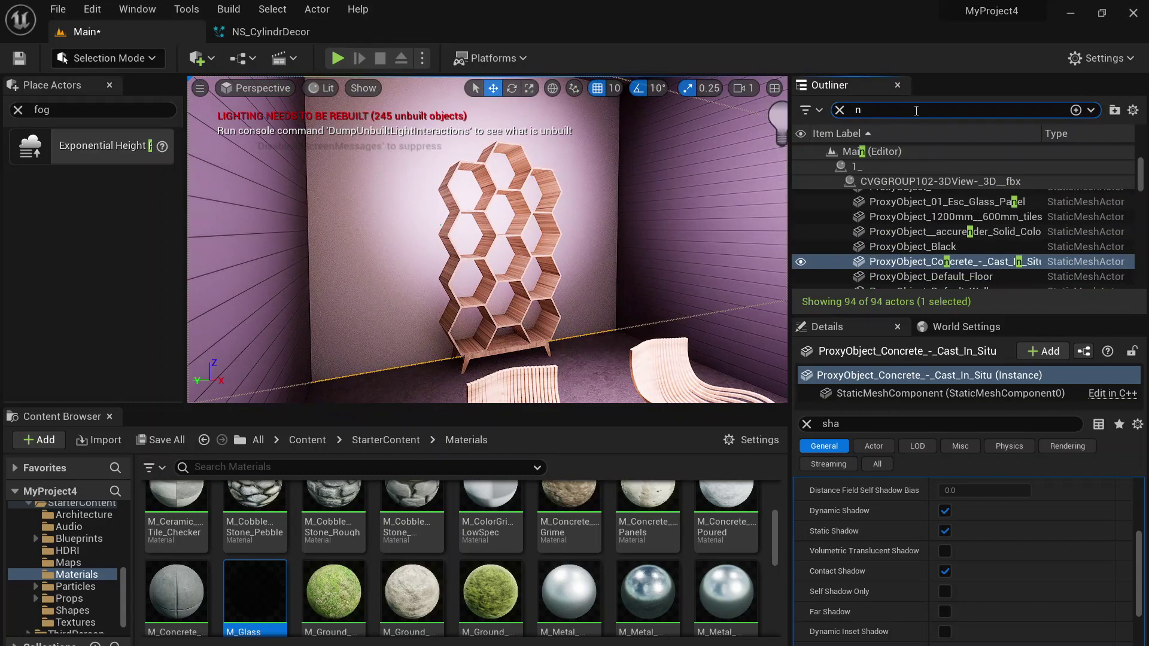
type("g")
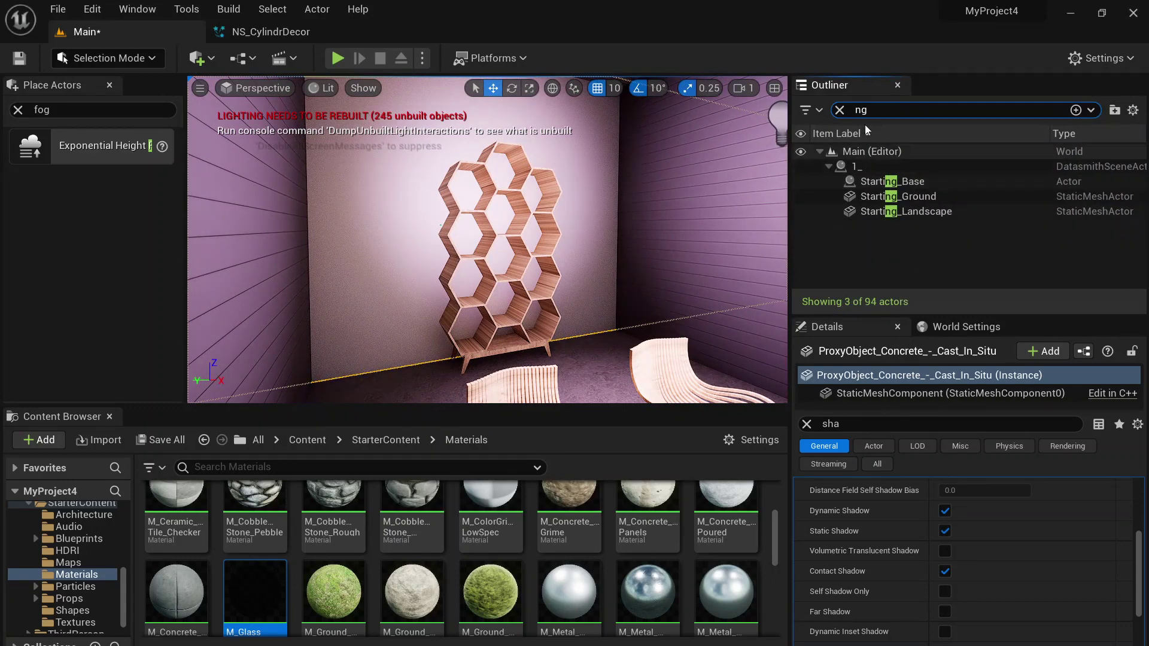
key("BackSpace")
type("s")
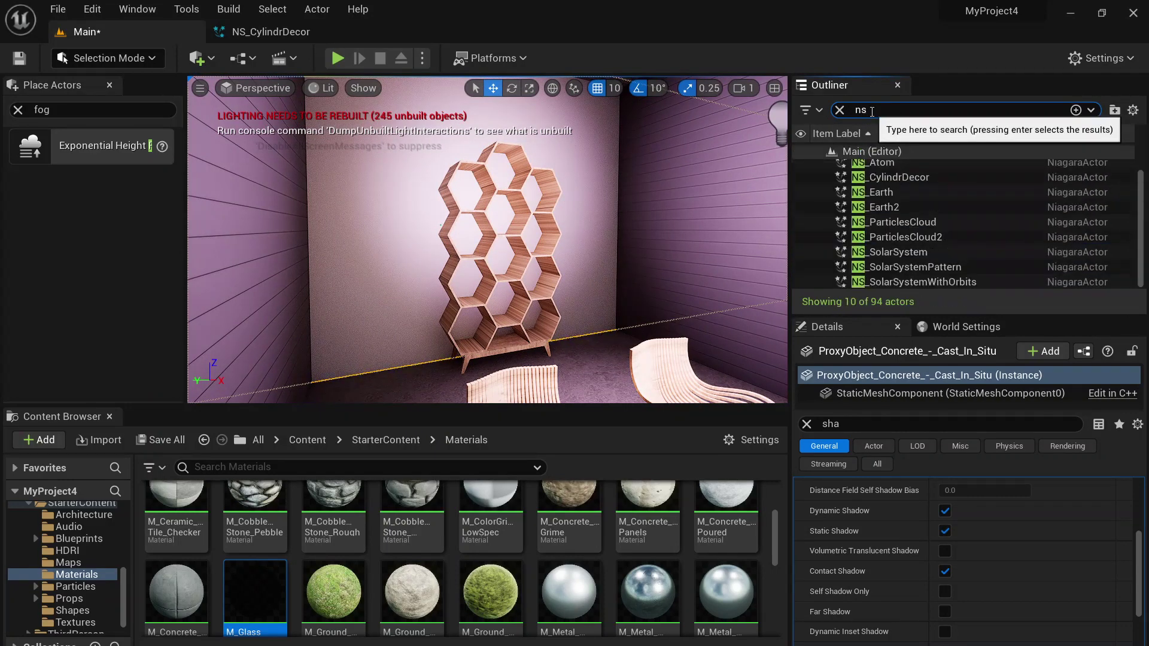
left_click(924, 172)
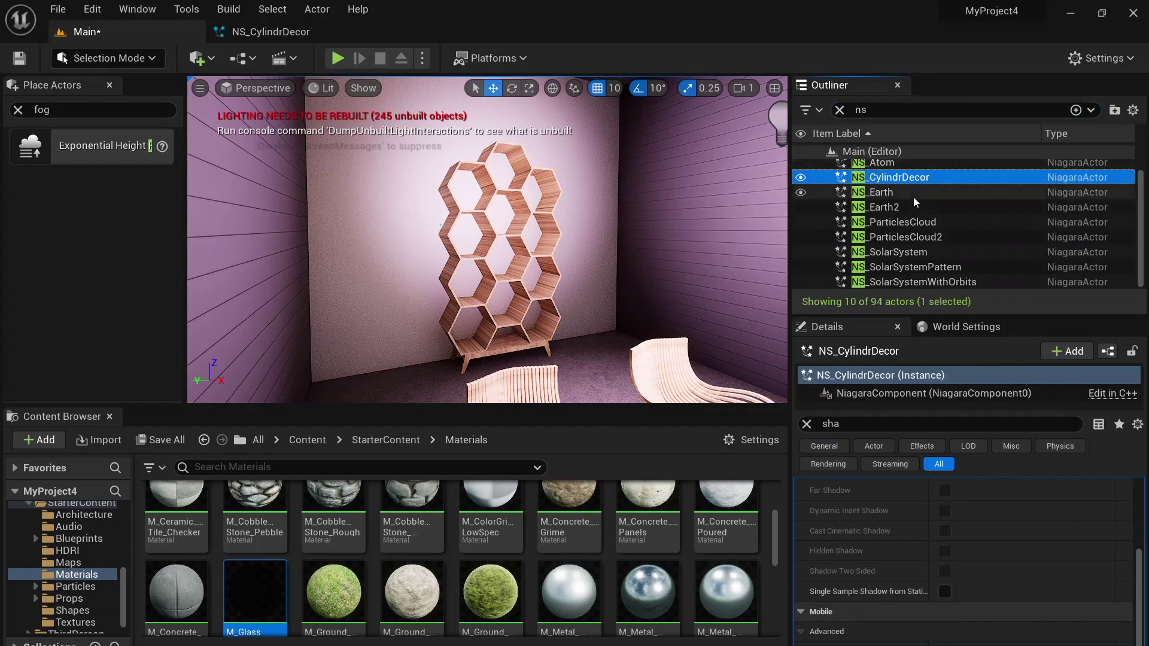
left_click(914, 194)
left_click(910, 208)
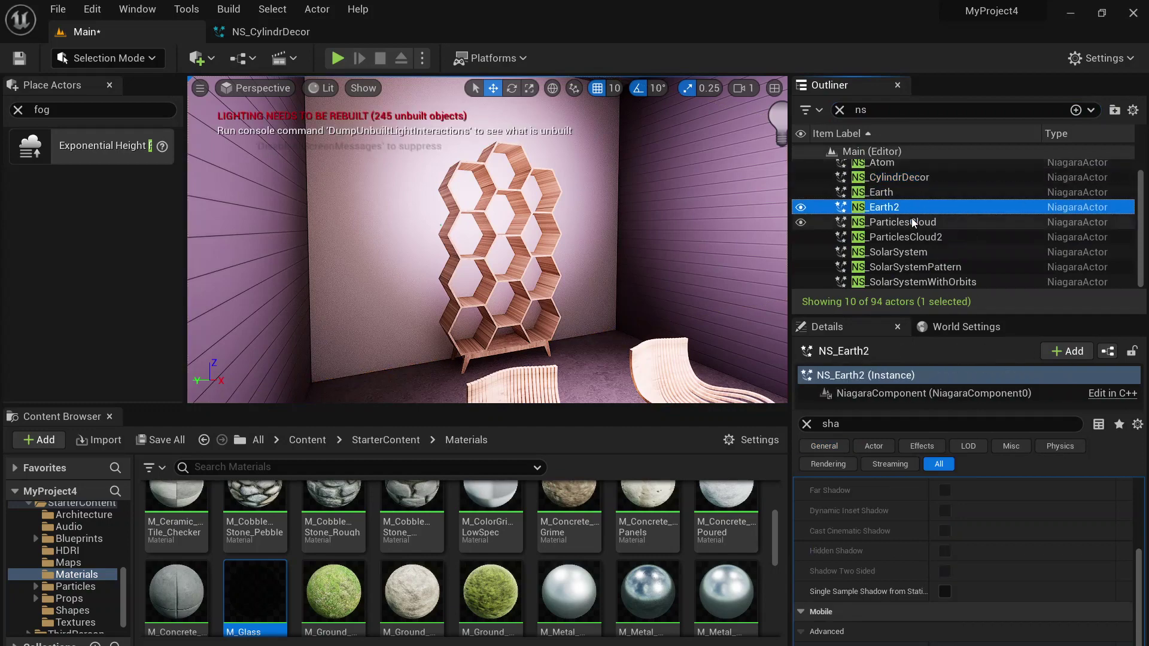
left_click(927, 223)
Locate the NS_ParticlesCloud asset in the Effects folder, open it for editing and select its Cloud emitter.
right_click(908, 226)
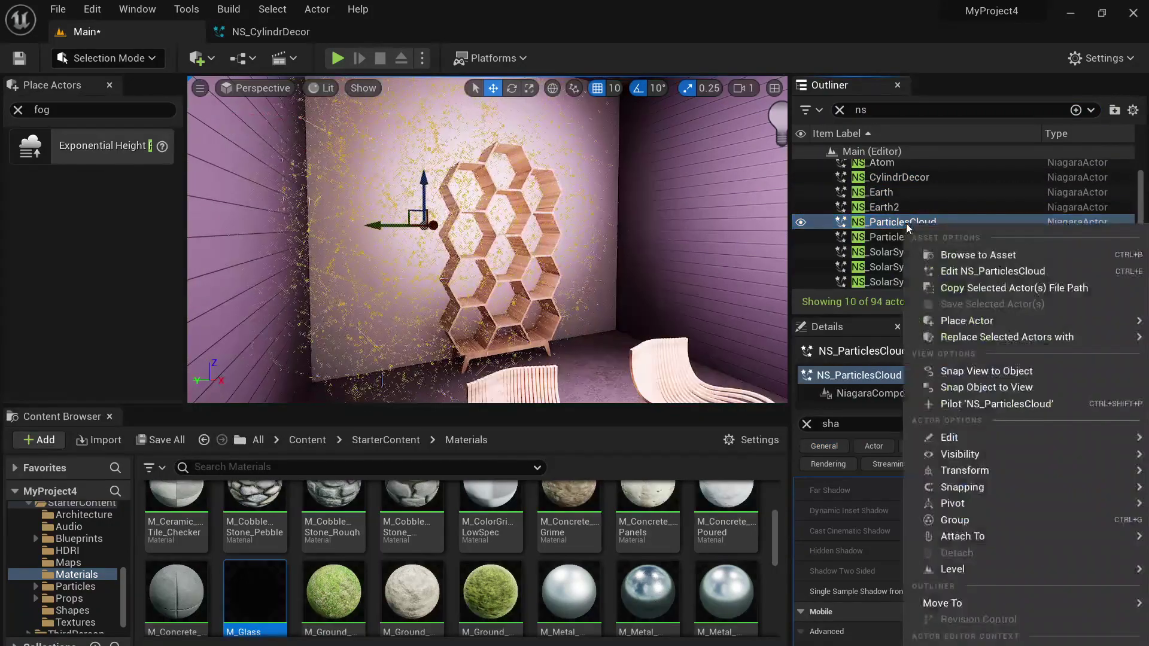
left_click(959, 255)
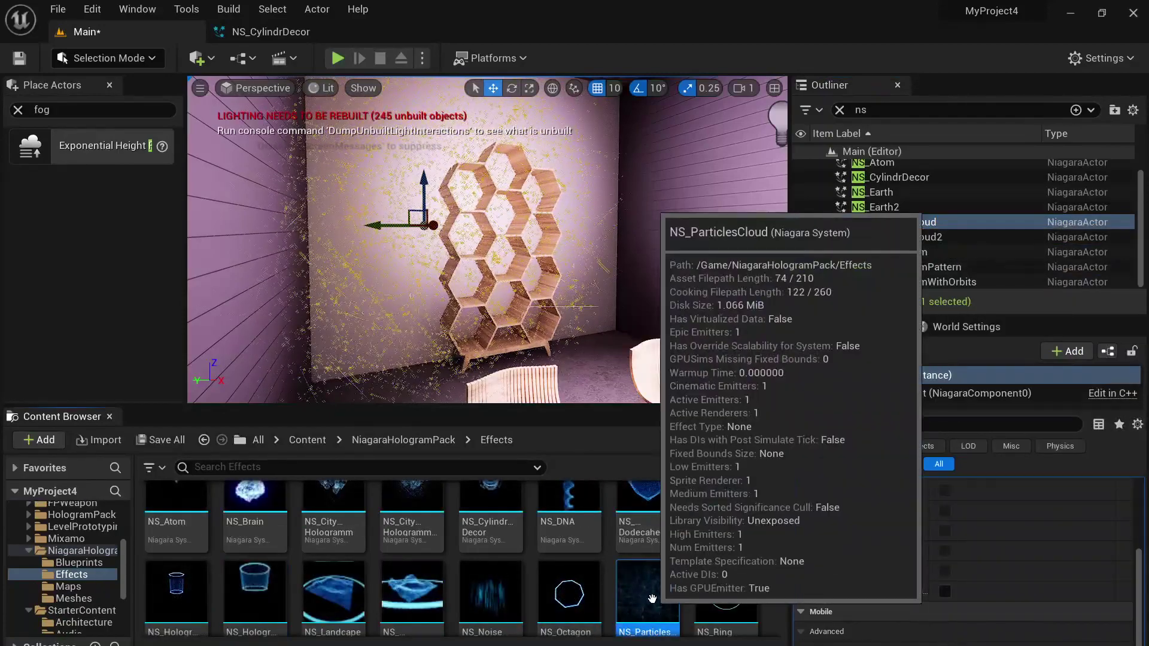
double_click(639, 566)
right_click_drag(623, 200, 326, 141)
scroll(359, 203, "up", 4)
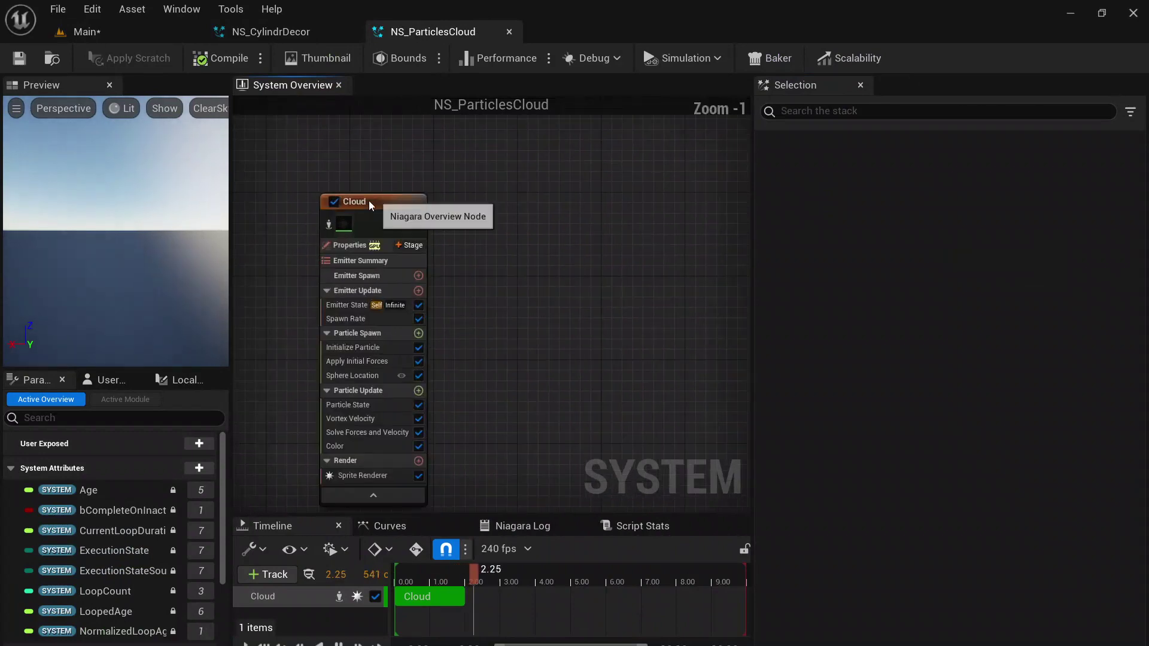
right_click_drag(282, 263, 352, 215)
left_click(439, 160)
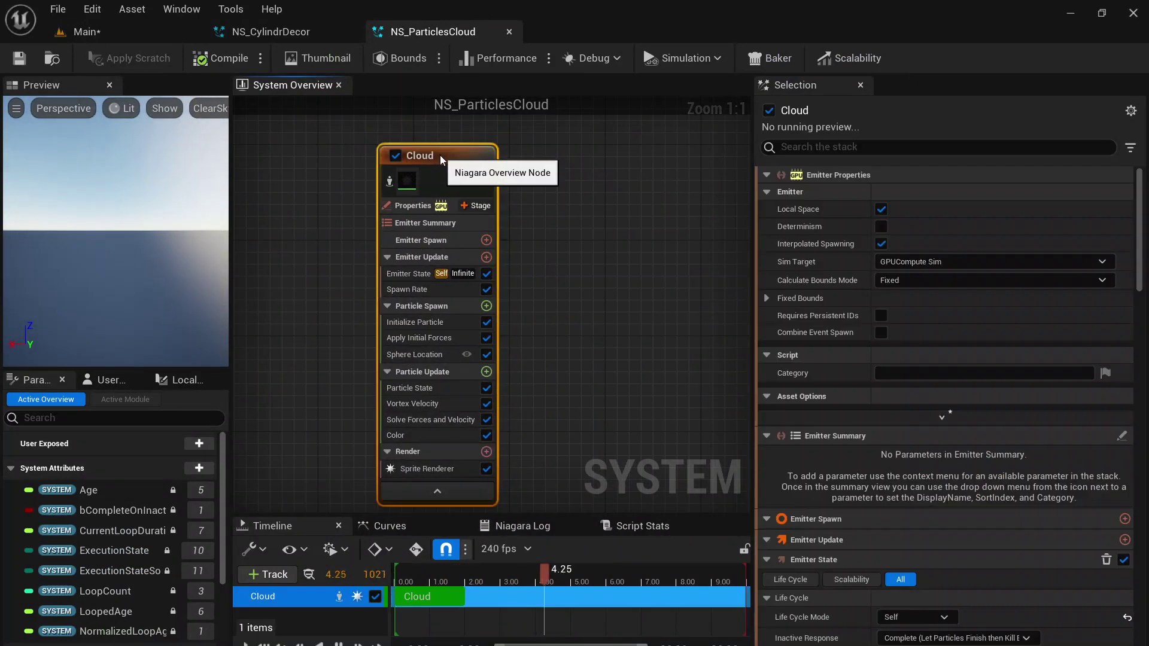
Set the Cloud emitter's SpawnRate to 200.
left_click(420, 290)
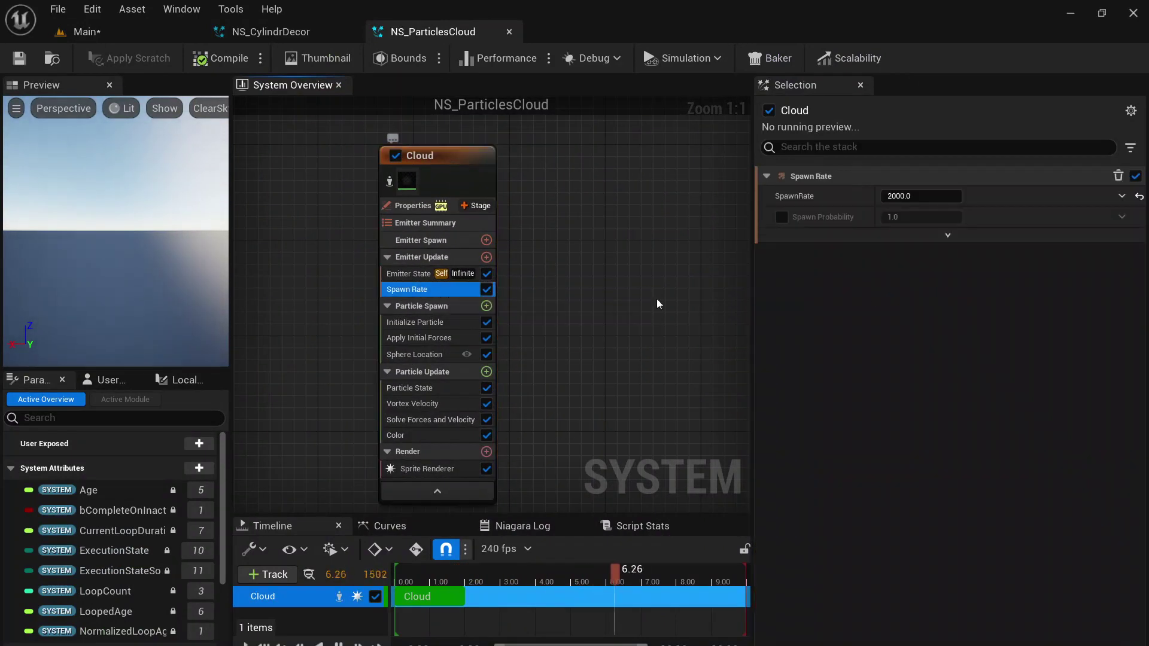
left_click(921, 196)
left_click(941, 203)
key("BackSpace")
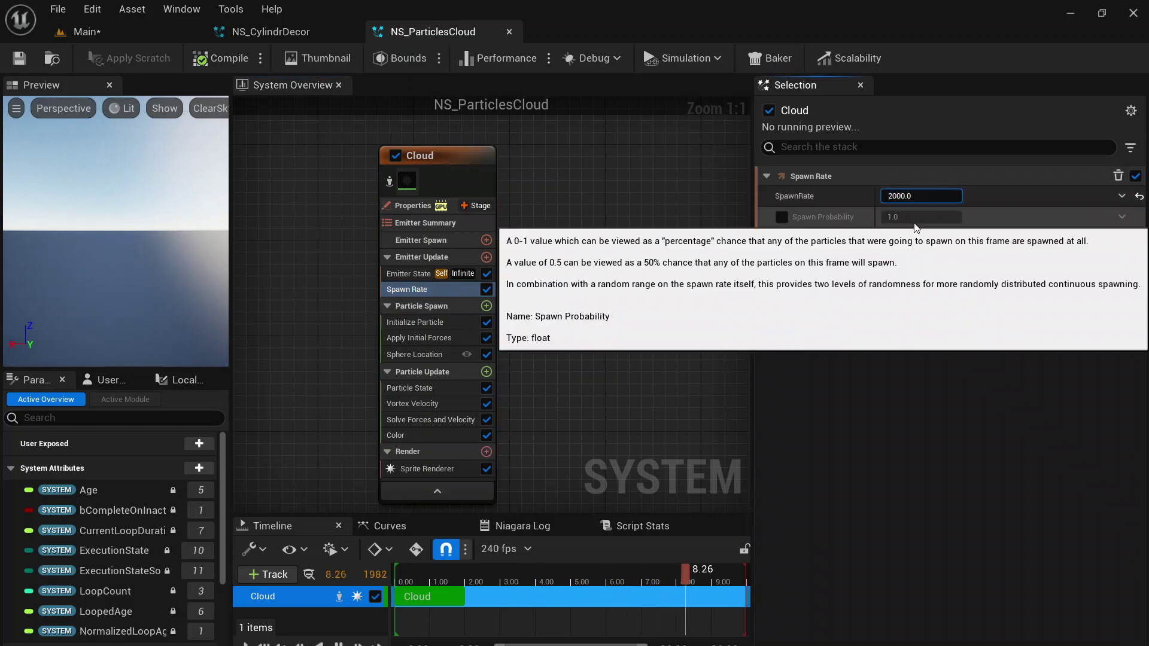
key("Return")
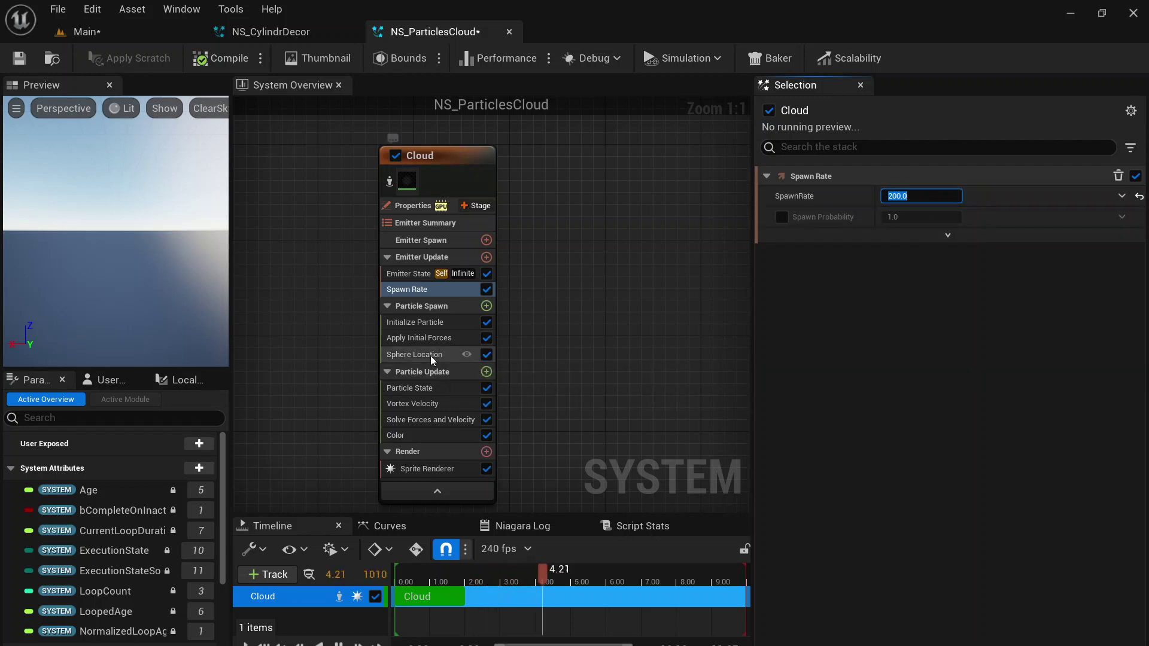
Set the Cloud emitter's sprite size to X 100 and Y 100 in Initialize Particle and save NS_ParticlesCloud.
left_click(439, 324)
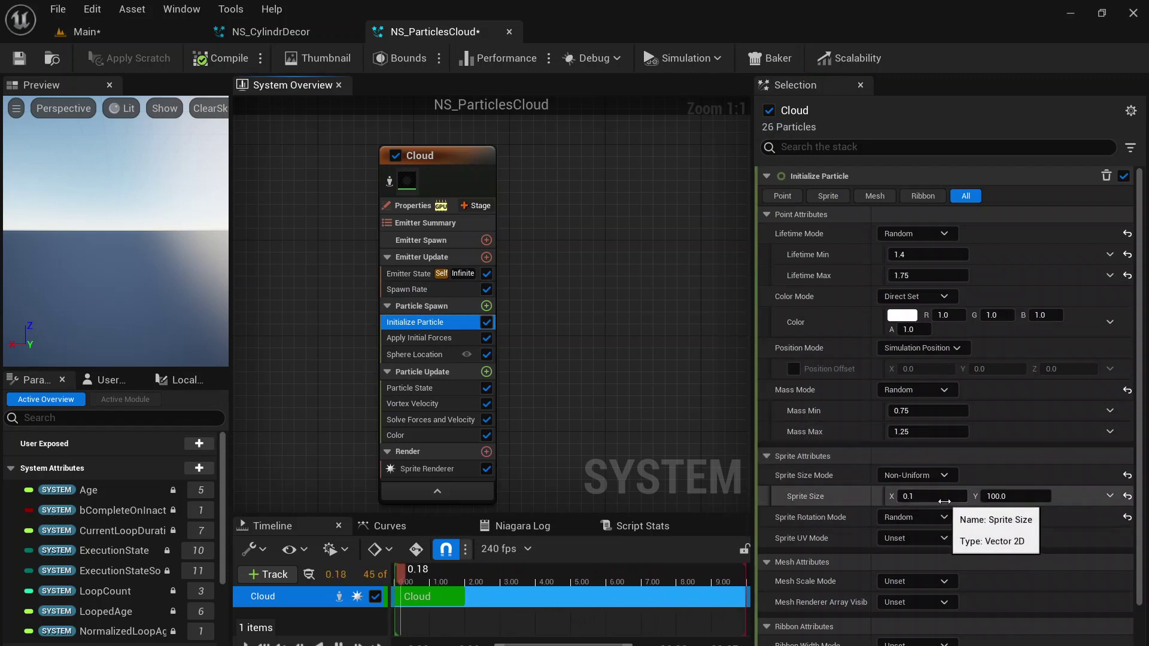
left_click(951, 498)
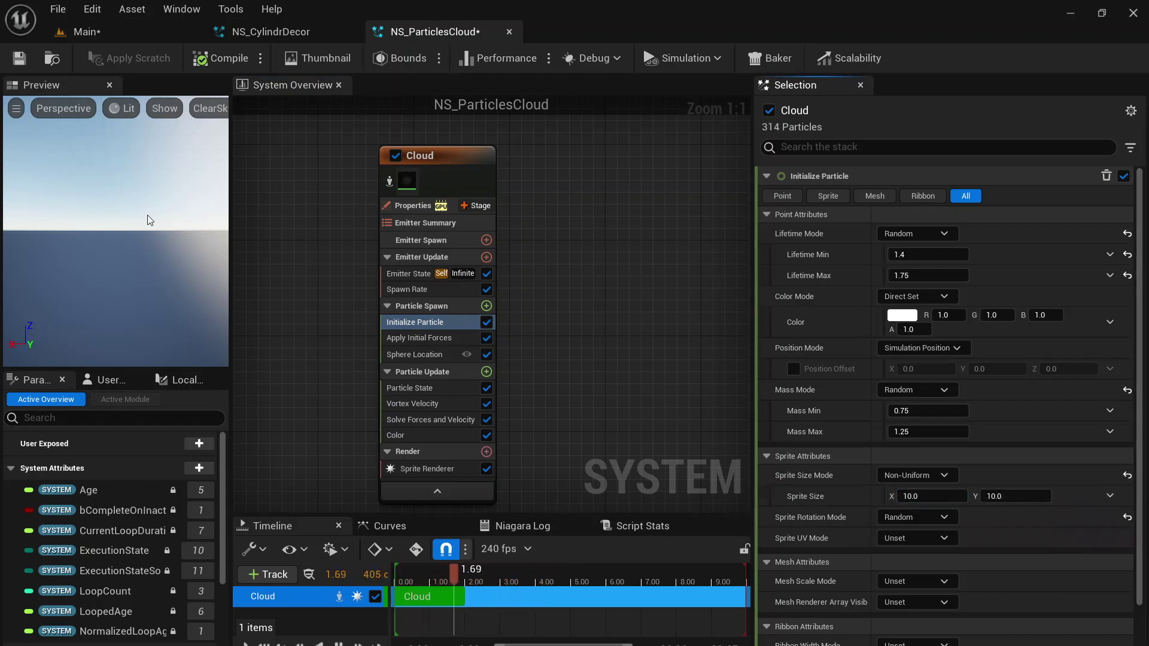
left_click(946, 495)
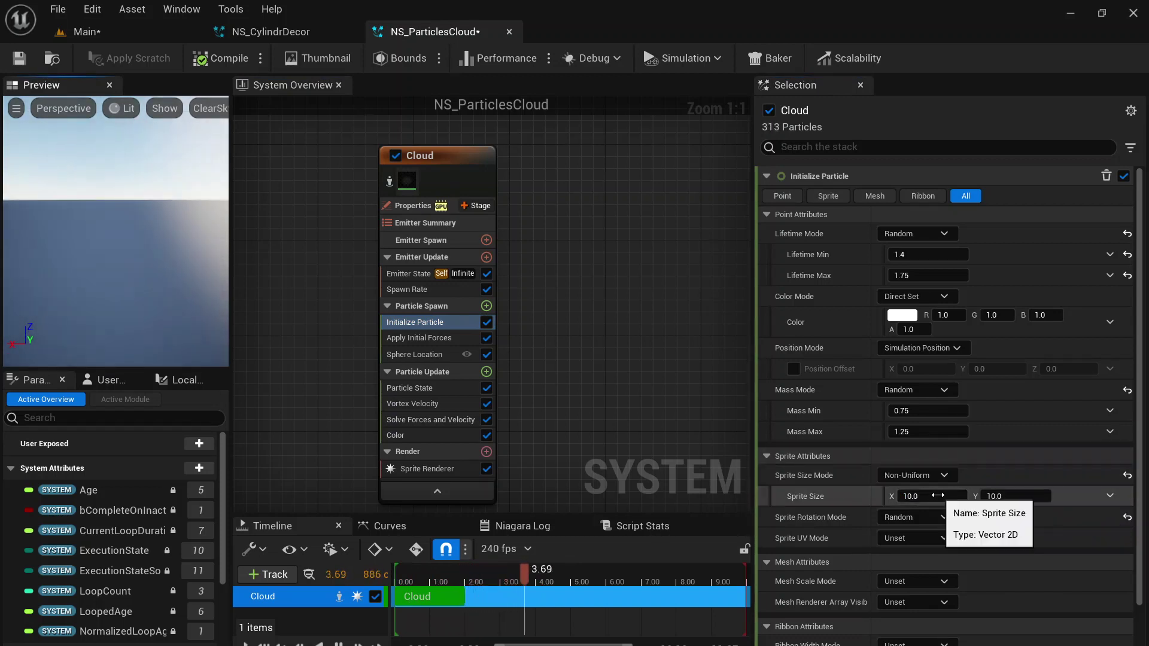
left_click_drag(935, 500, 911, 496)
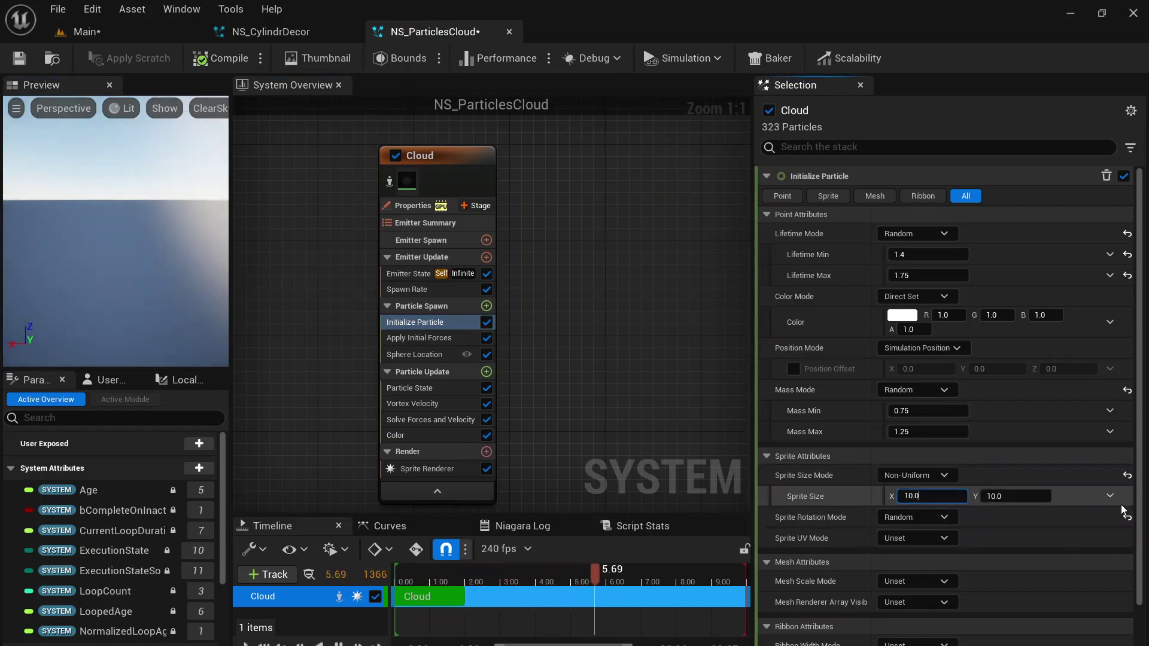
type("100")
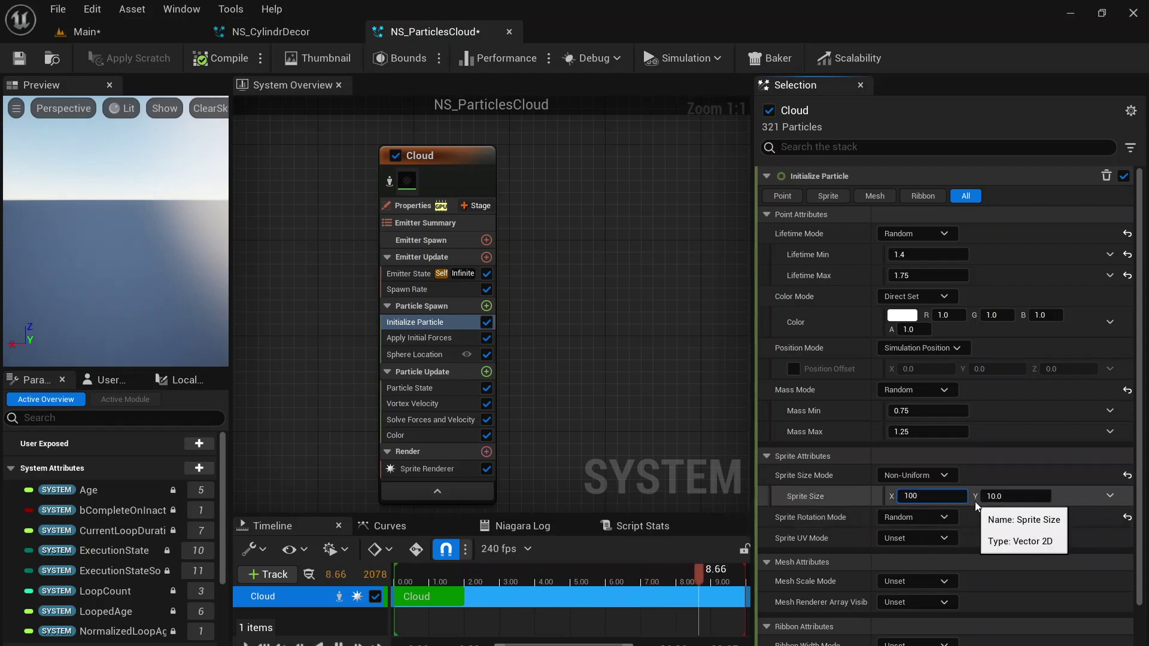
key("Return")
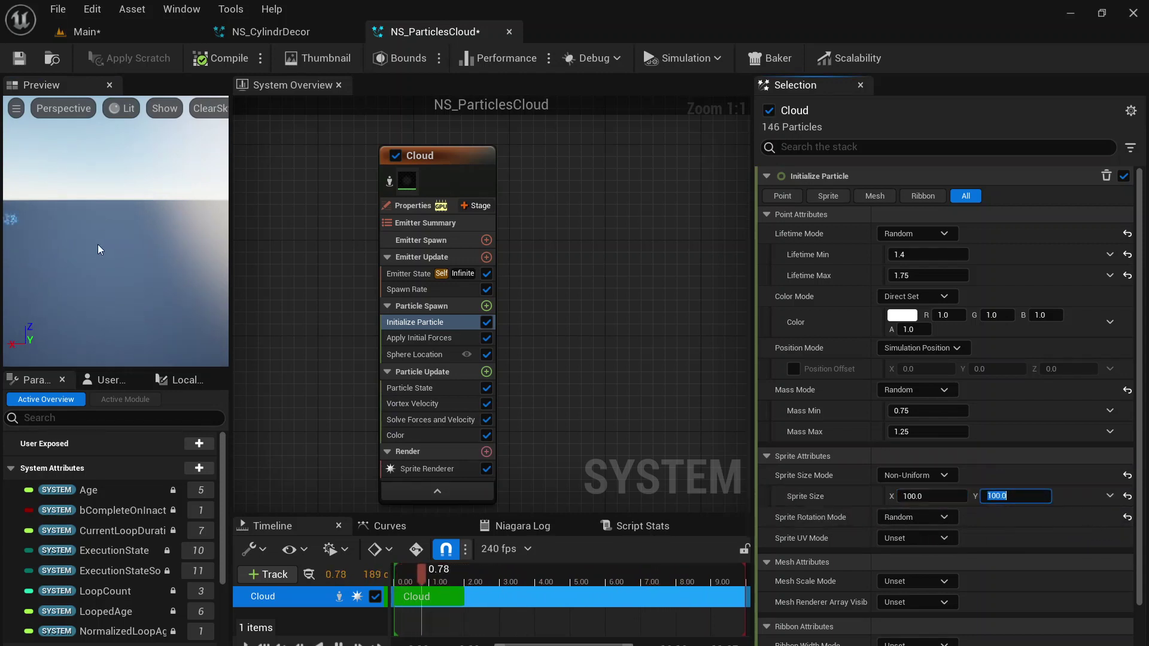
mouse_move(135, 250)
right_mouse_down()
mouse_move(136, 225)
mouse_move(135, 249)
right_mouse_up()
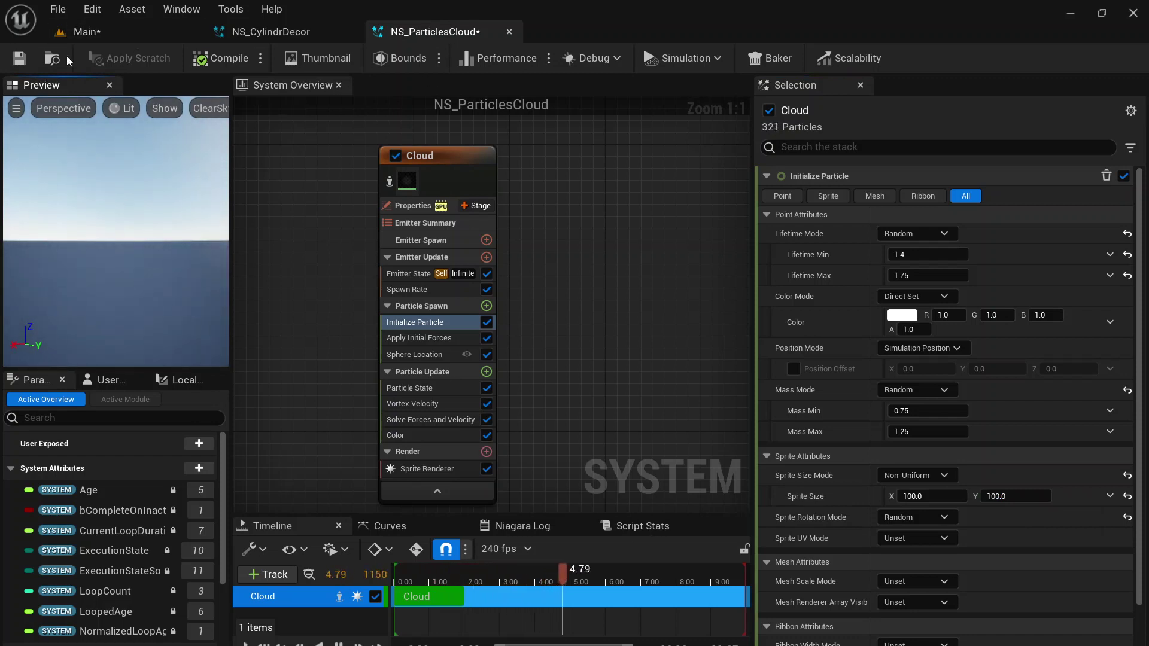
left_click(20, 60)
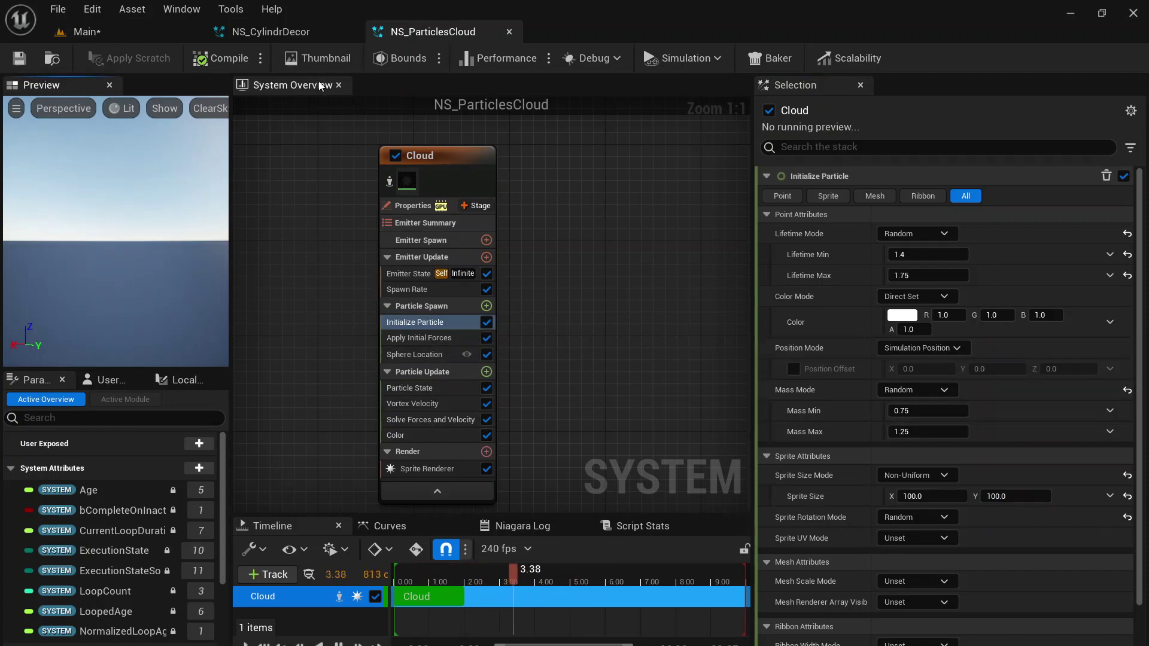
Check how the enlarged cloud particles look around the honeycomb shelf in the Main level.
left_click(257, 35)
left_click(160, 31)
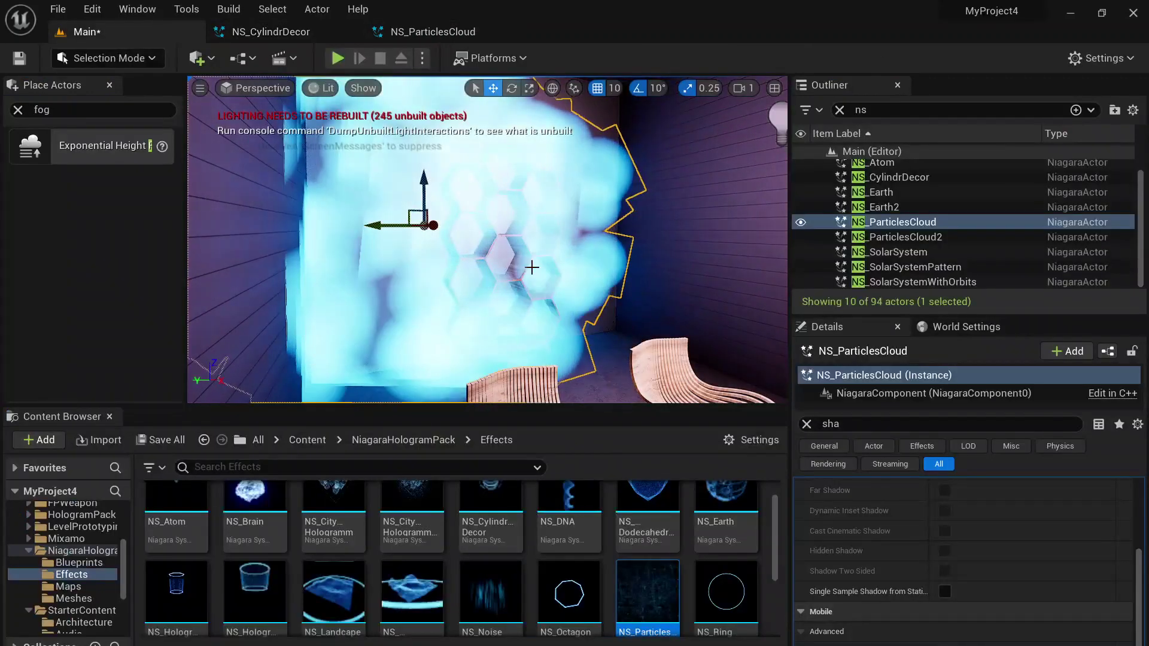
mouse_move(479, 239)
right_mouse_down()
mouse_move(419, 221)
mouse_move(467, 231)
right_mouse_up()
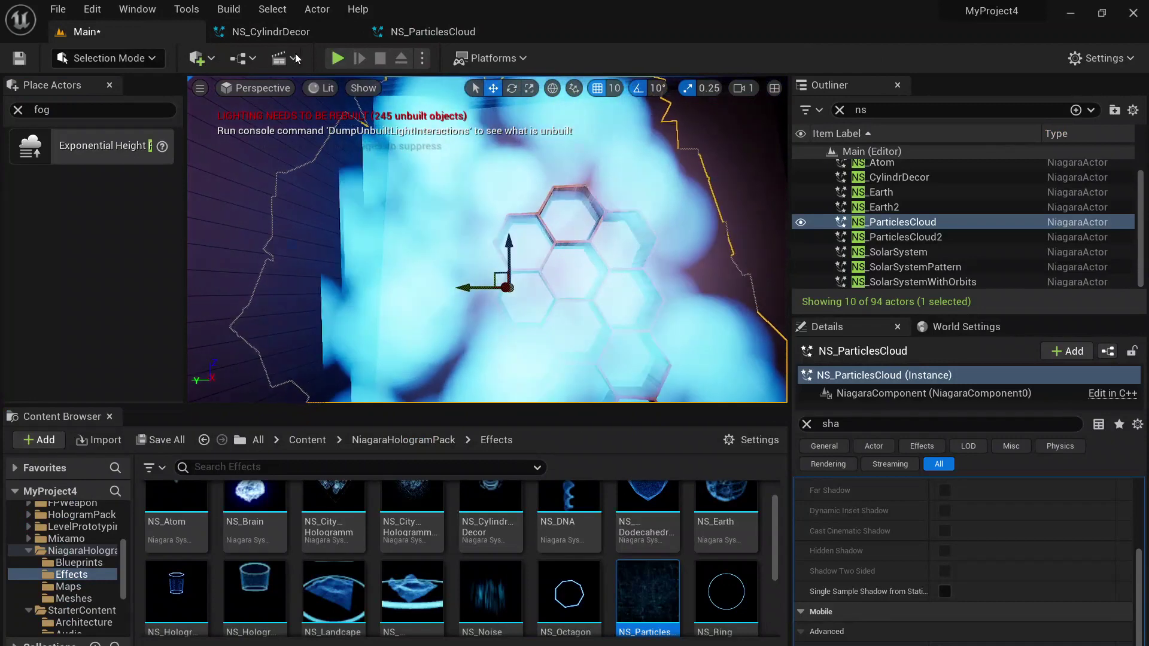
Reset the Cloud emitter's sprite size to the default 10 by 10 and save NS_ParticlesCloud.
left_click(430, 35)
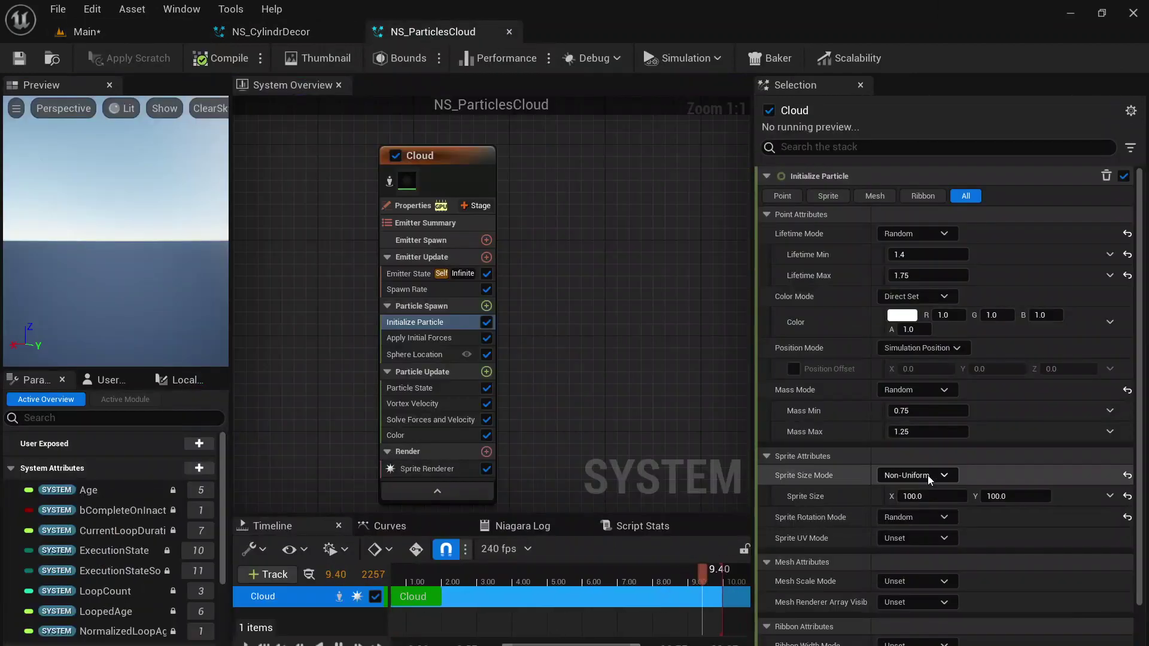
left_click(1127, 496)
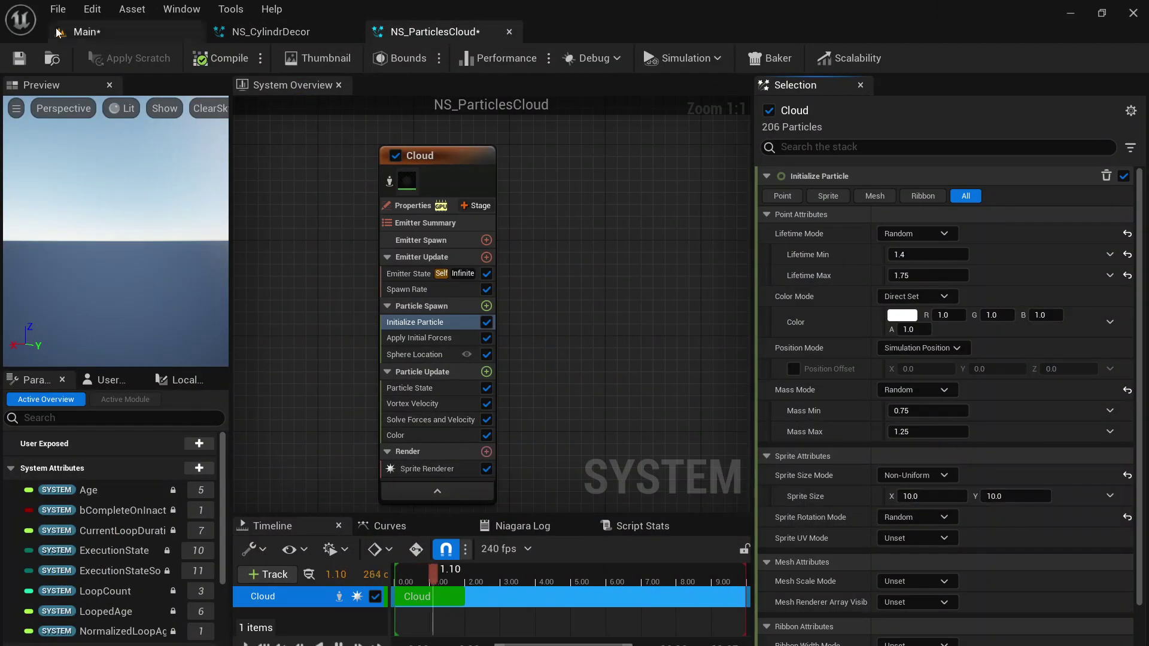
key("ctrl+s")
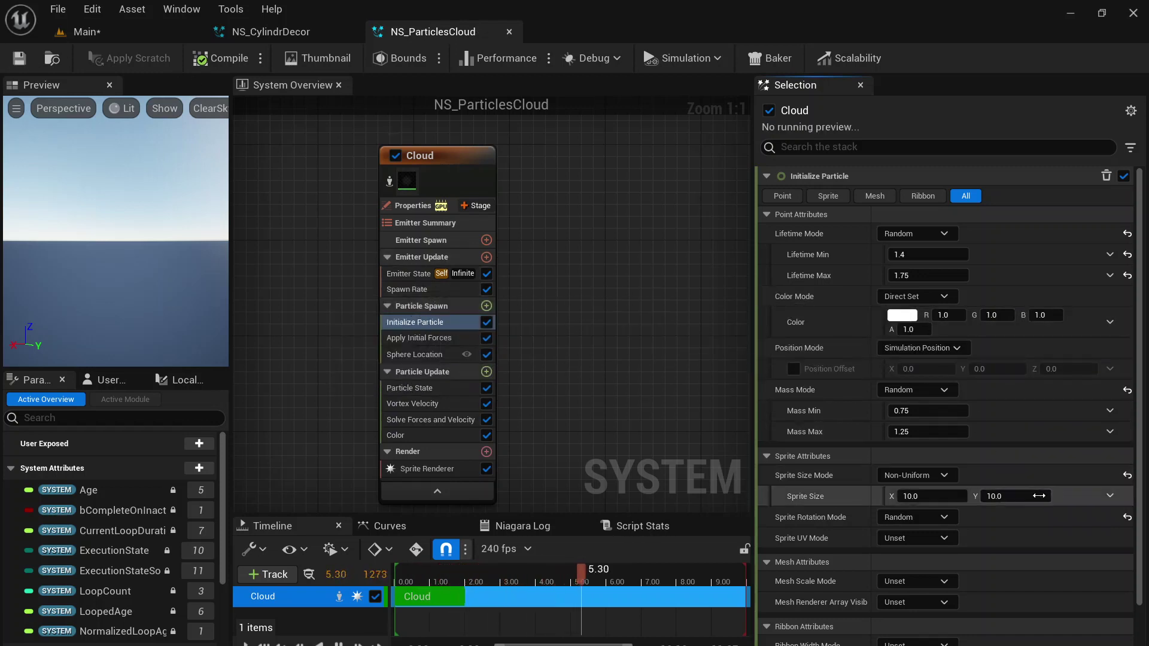
Inspect the particle cloud and the rooms with honeycomb shelves in the Main level, clearing the selection and selecting NS_CylindrDecor.
left_click(98, 33)
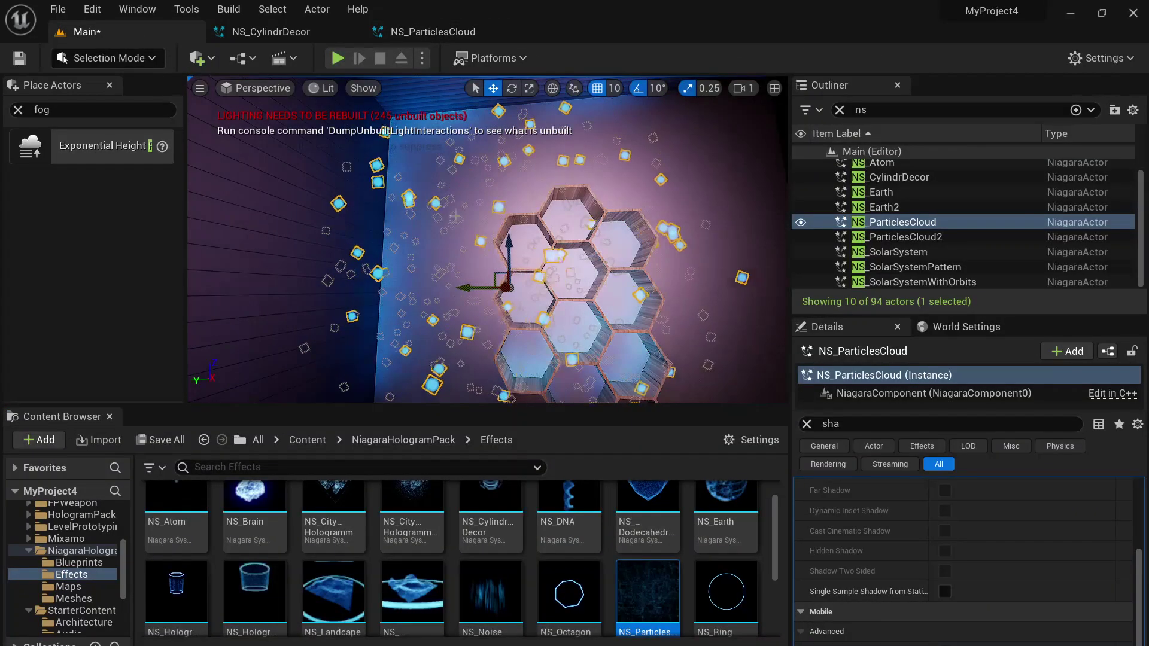
right_click_drag(472, 227, 449, 260)
key("Delete")
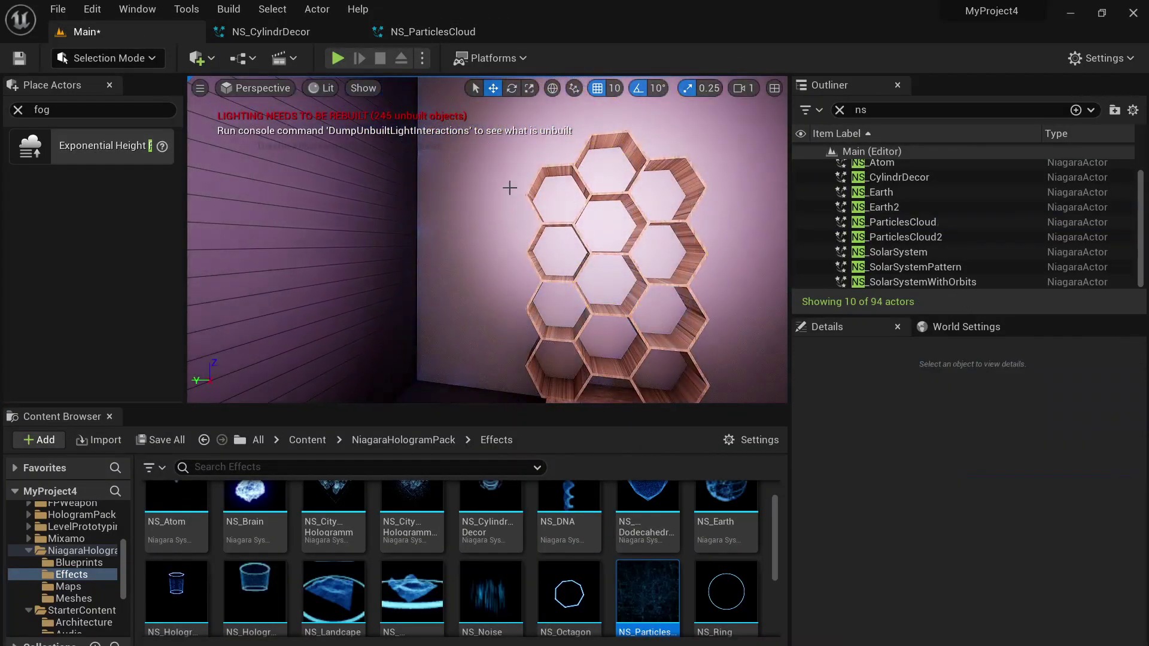
right_click_drag(509, 188, 446, 196)
right_click_drag(521, 267, 672, 238)
left_click(708, 330)
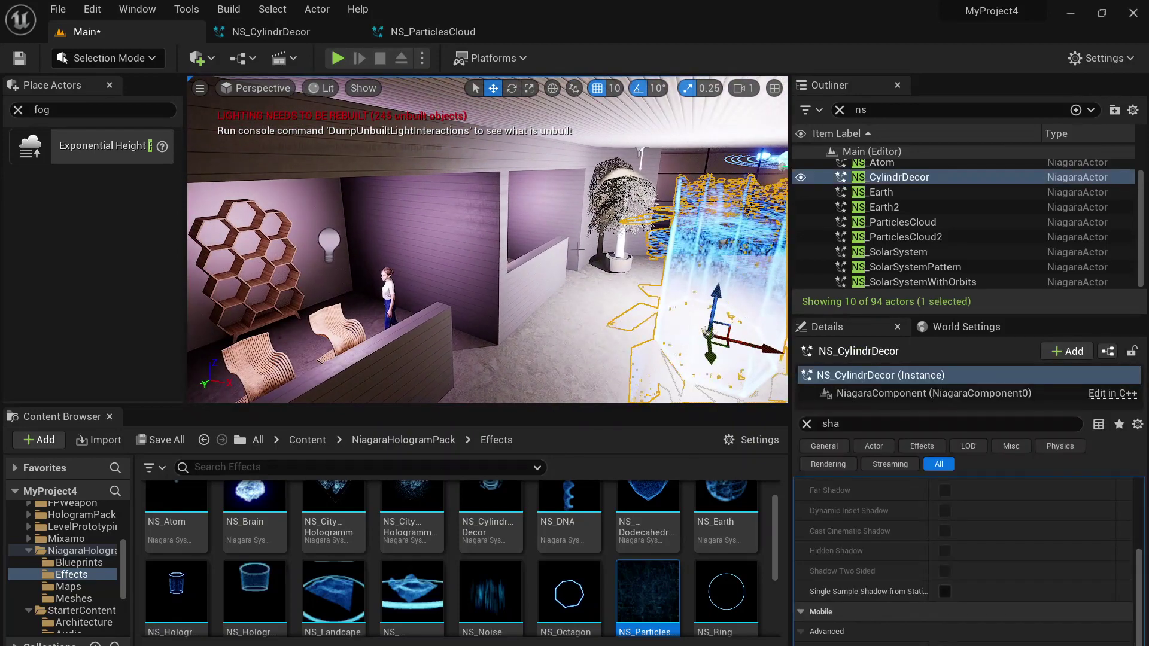
right_click_drag(578, 248, 652, 246)
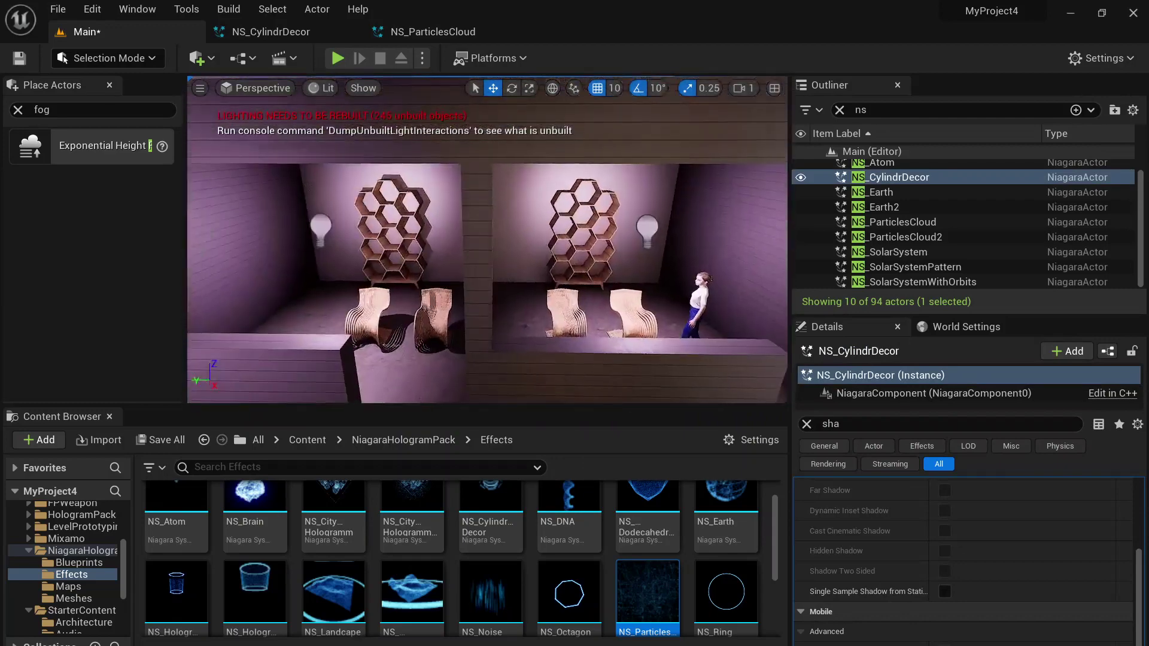
right_click_drag(598, 251, 676, 249)
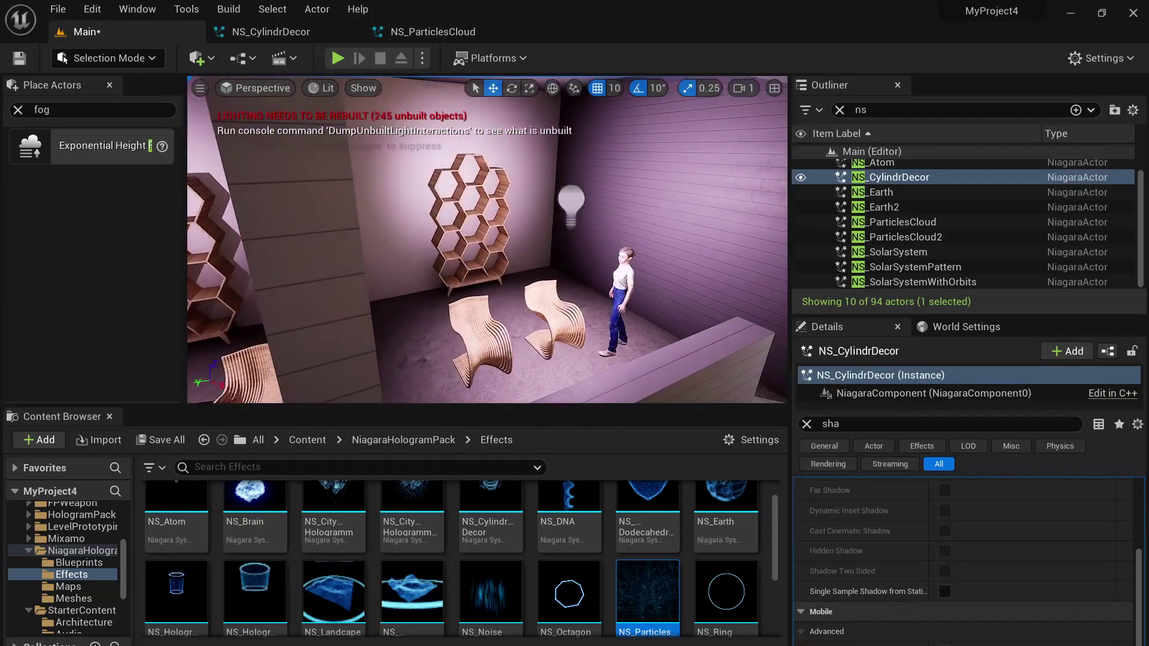
right_click_drag(527, 247, 533, 246)
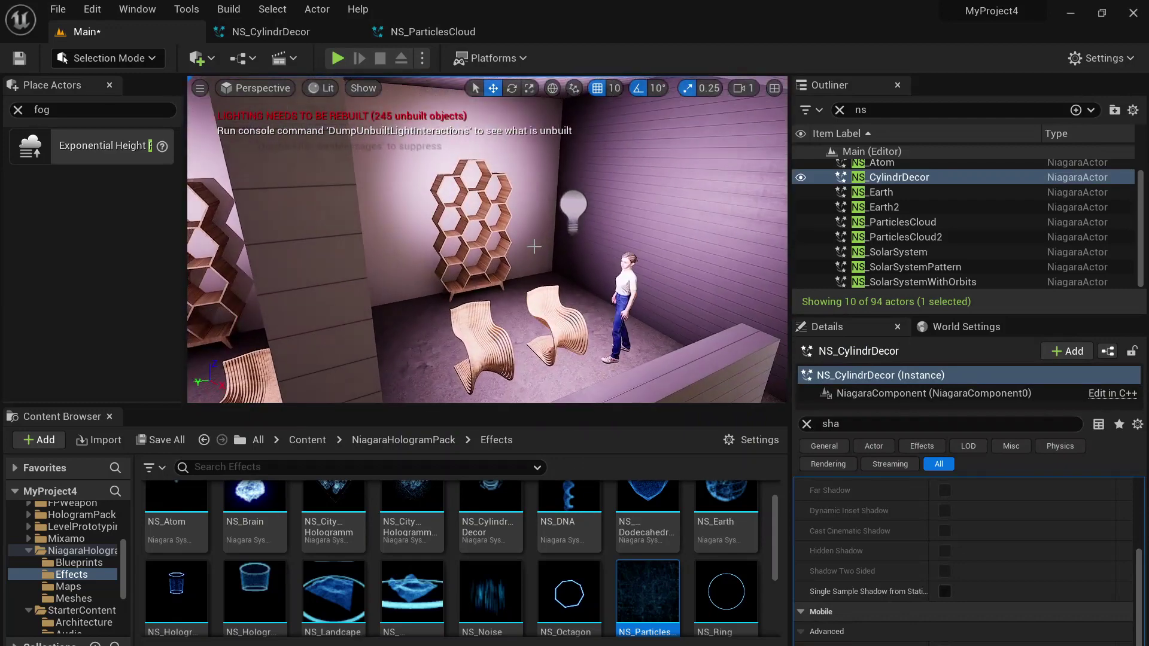
Reopen NS_ParticlesCloud, set the Cloud emitter's SpawnRate to 2000 and save the system.
double_click(646, 587)
left_click(425, 293)
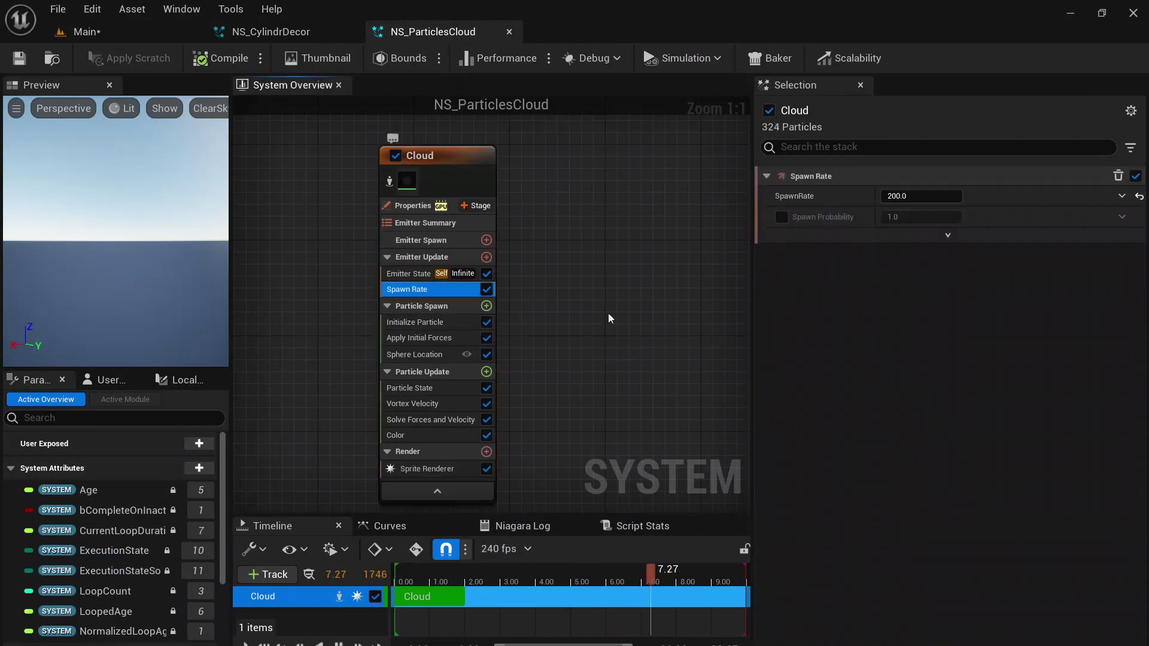
left_click(895, 196)
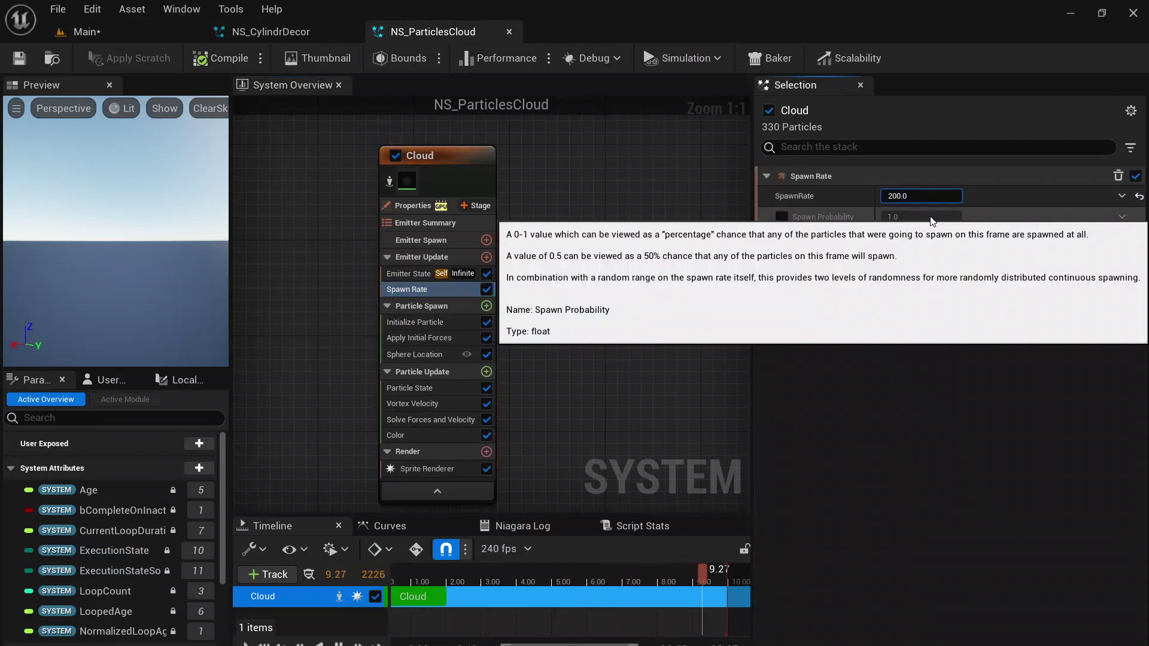
type("0")
key("Return")
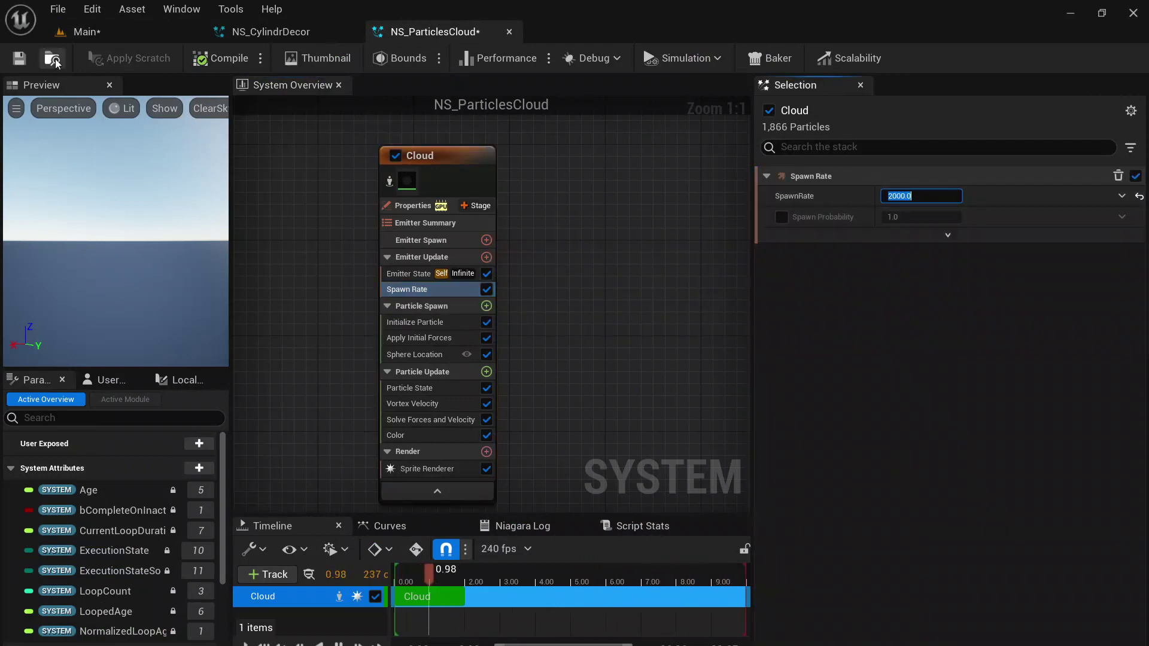
left_click(18, 59)
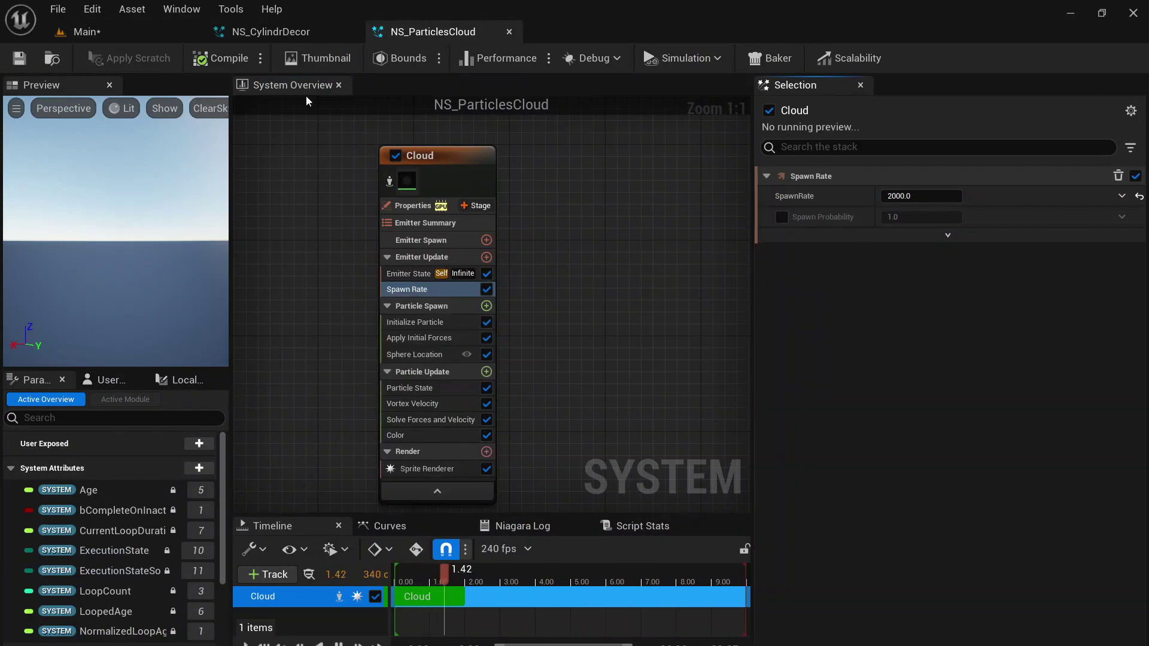
Review the shelf rooms and the area around the cylinder hologram in the Main level.
left_click(133, 37)
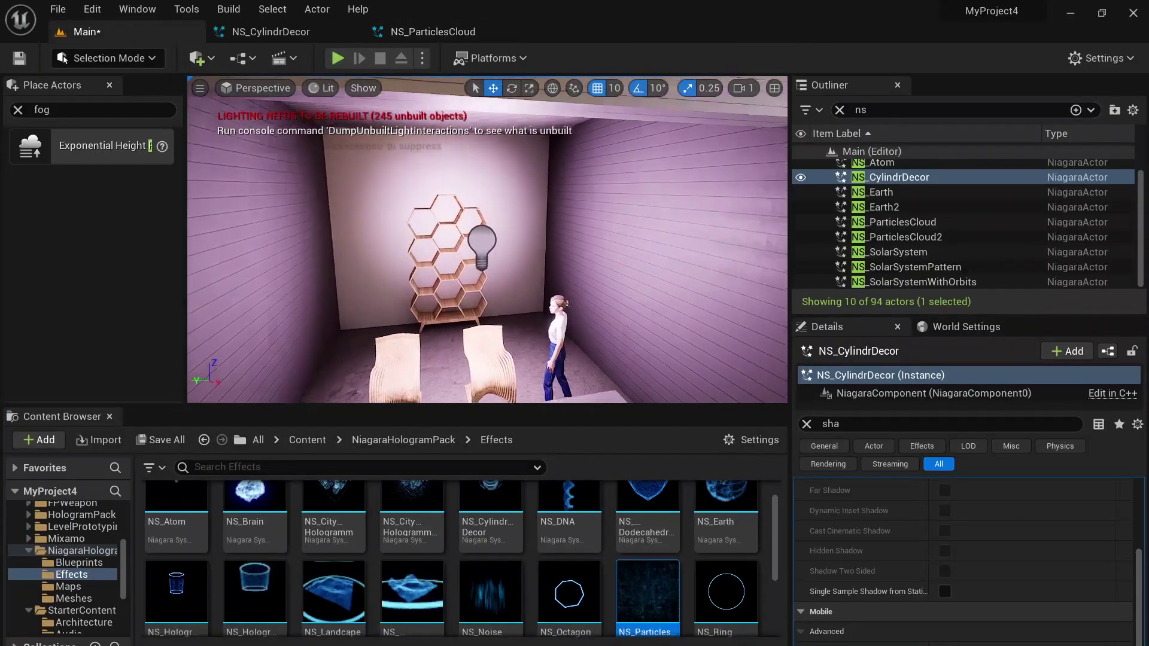
key("f")
key("Down")
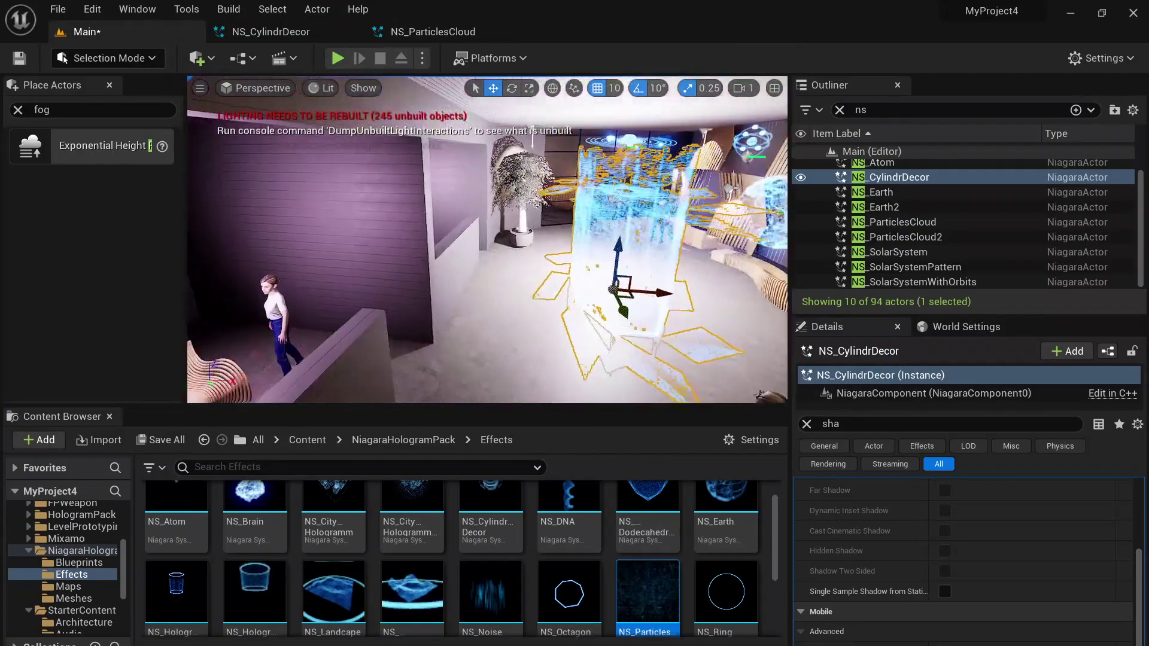
key("Right")
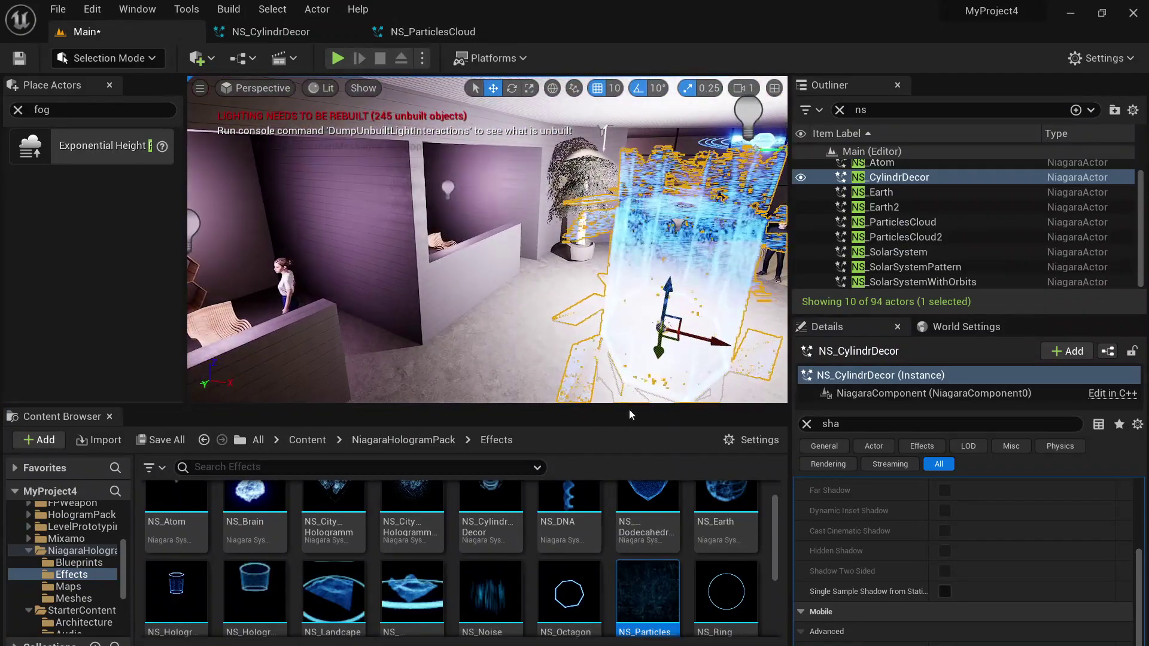
key("w")
right_click_drag(527, 257, 560, 233)
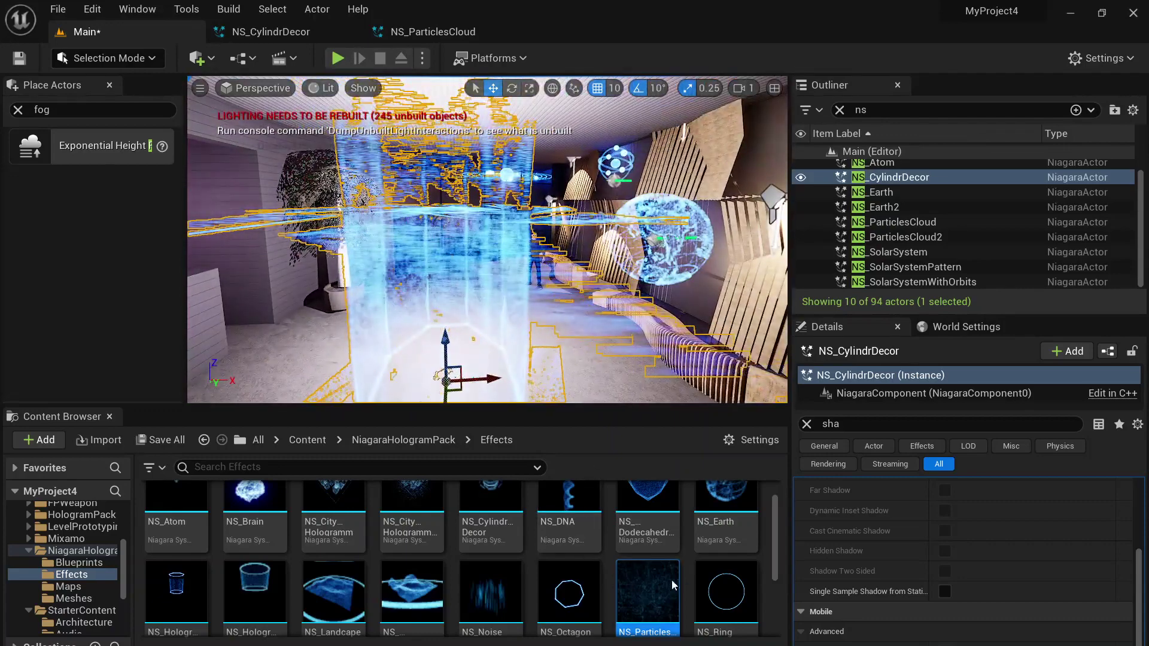
Select the NS_Earth2 globe hologram, locate its NS_Earth asset in the Effects folder and open it for editing.
left_click(661, 236)
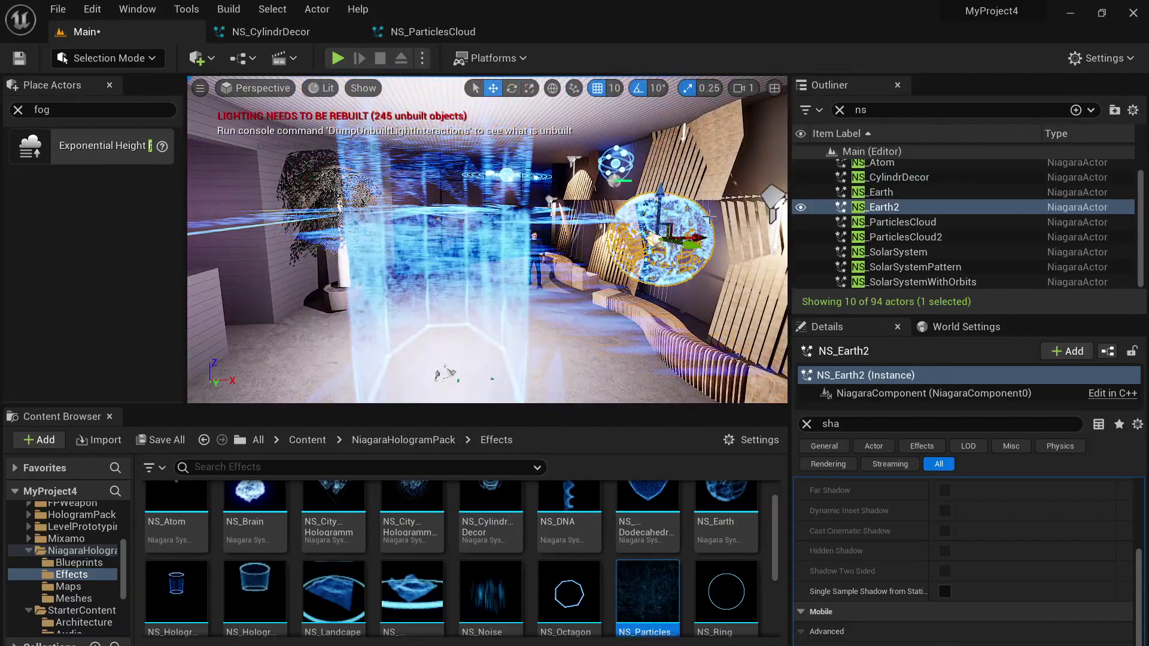
right_click(706, 231)
left_click(739, 241)
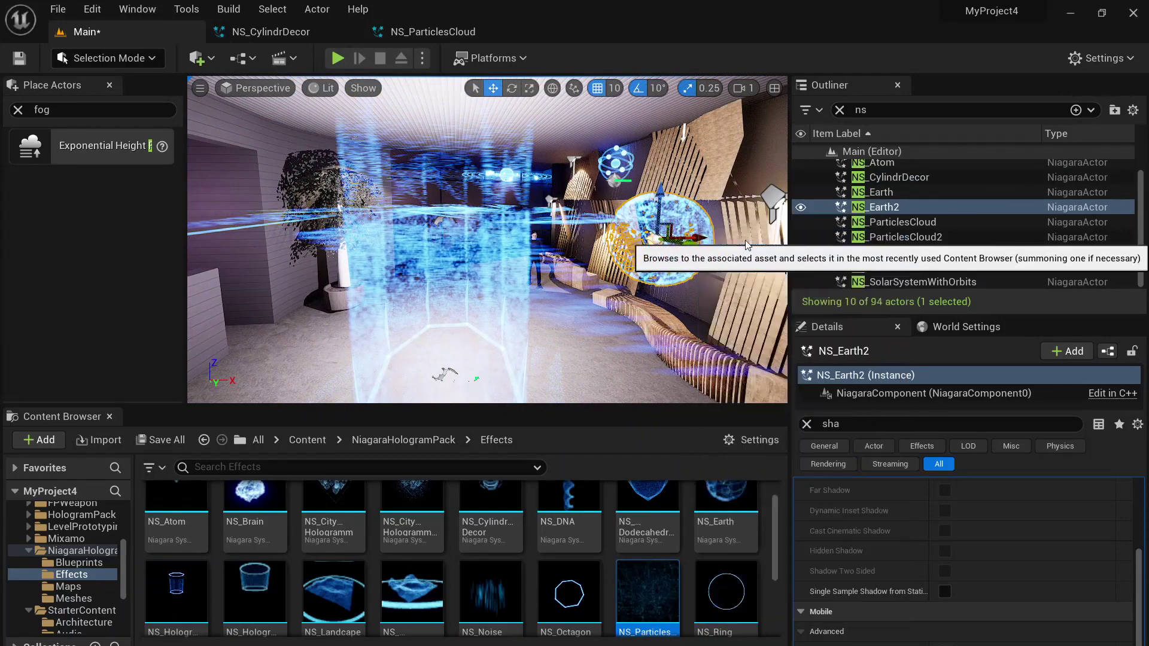
double_click(723, 527)
right_click_drag(561, 441, 528, 328)
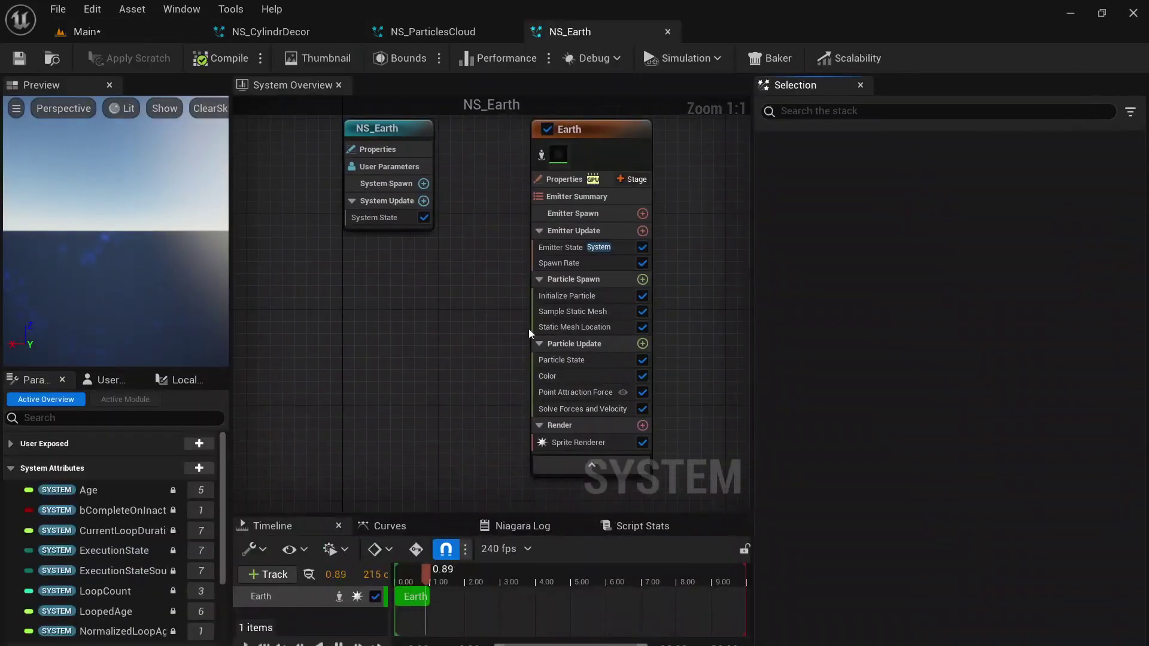
right_click_drag(687, 271, 618, 256)
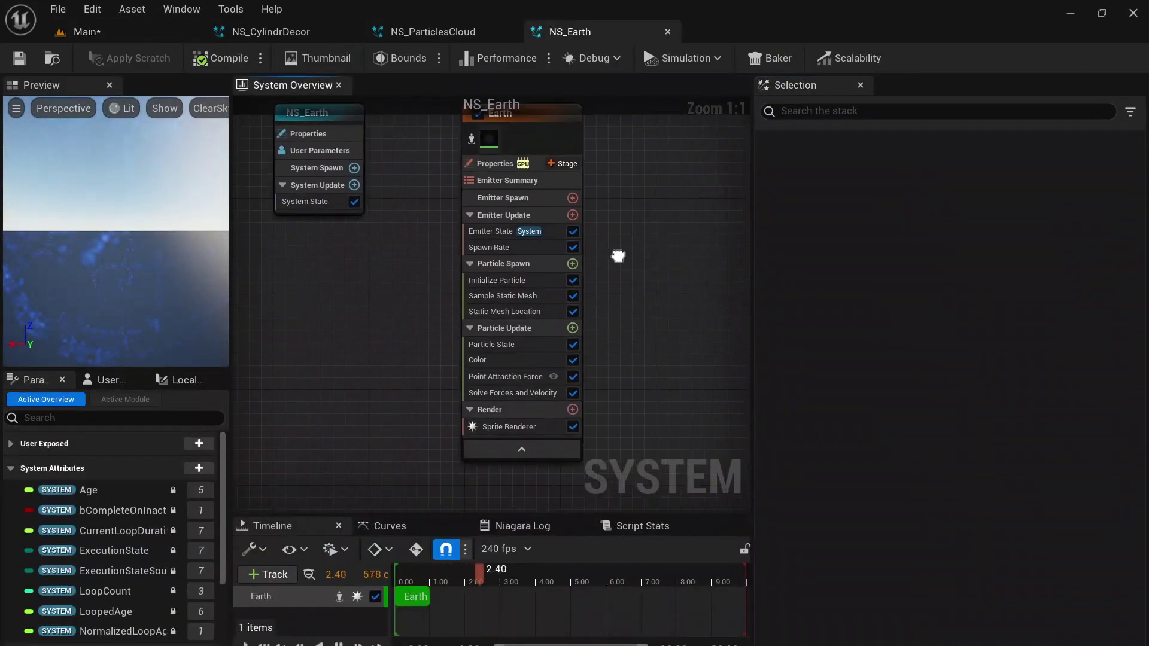
Examine the Earth emitter's spawn rate and Initialize Particle sprite size, and return to the Main level.
left_click(518, 268)
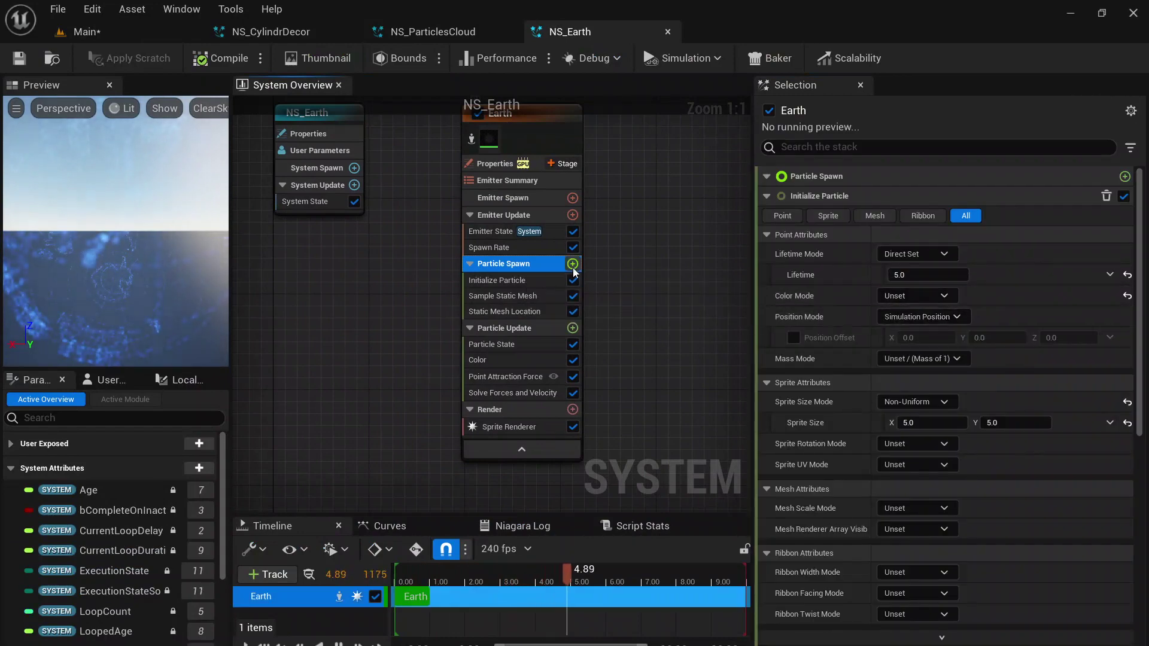
left_click(520, 248)
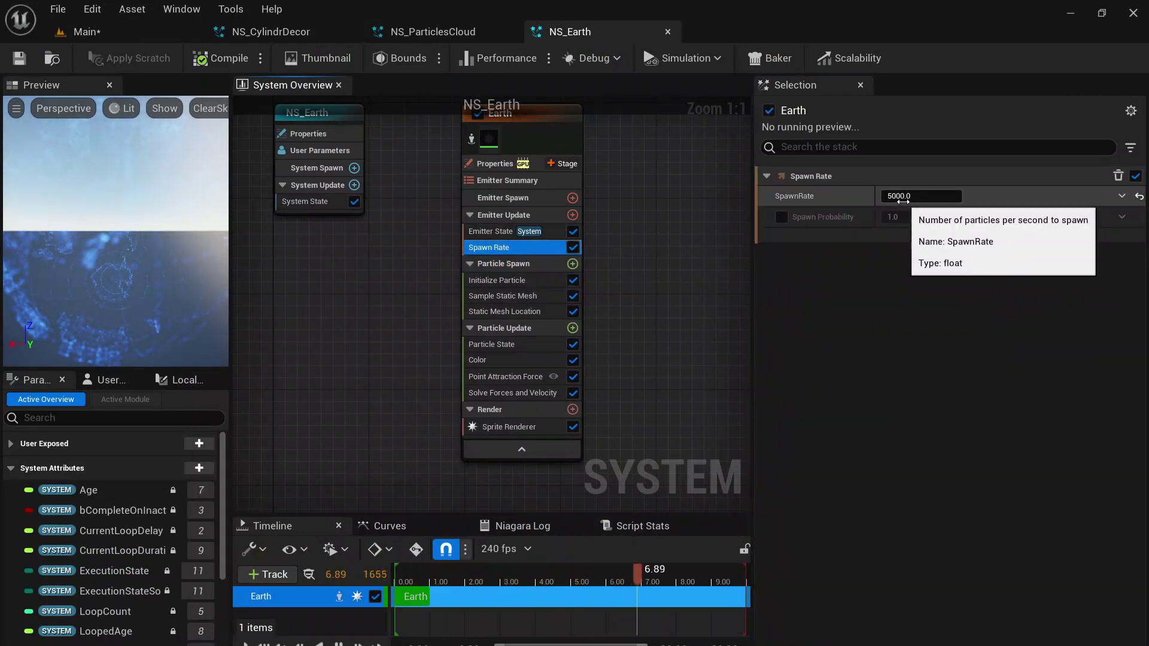
left_click(520, 283)
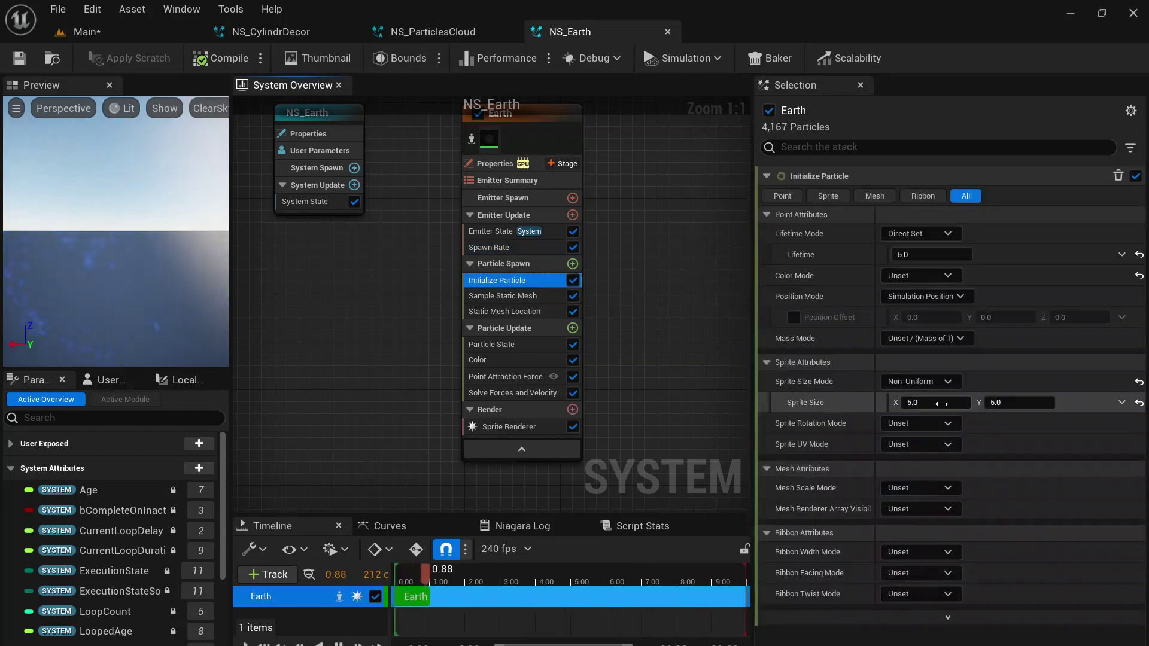
left_click(99, 30)
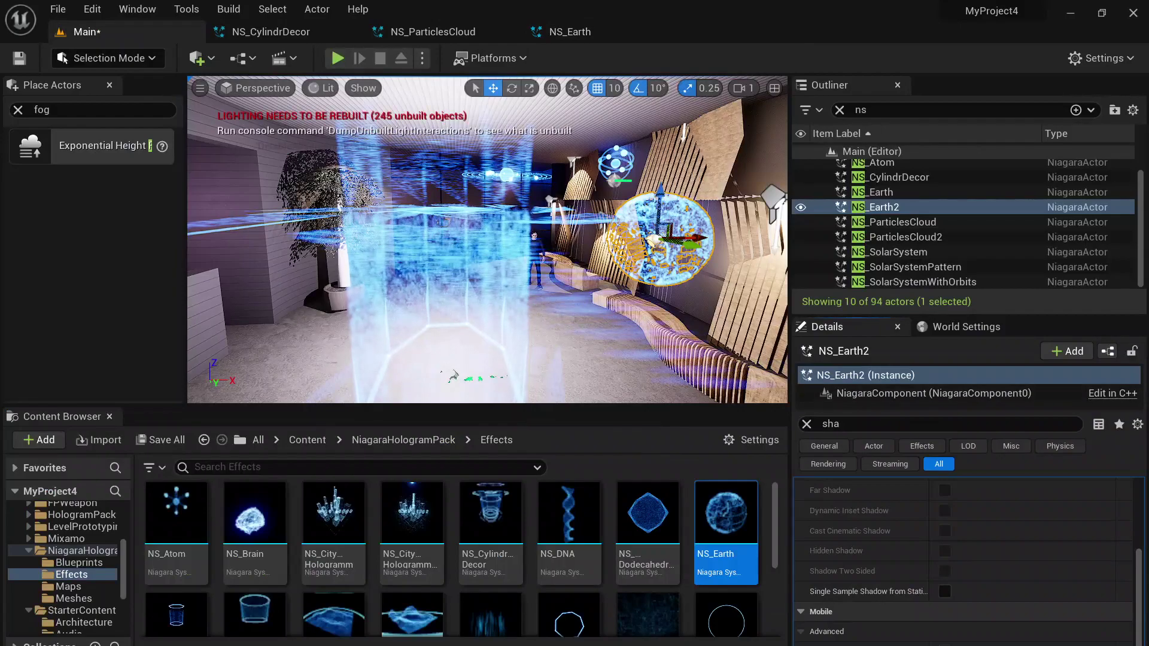
Filter the level's actors by "post" and frame the PostProcessVolume in the viewport.
right_click_drag(487, 240, 446, 215)
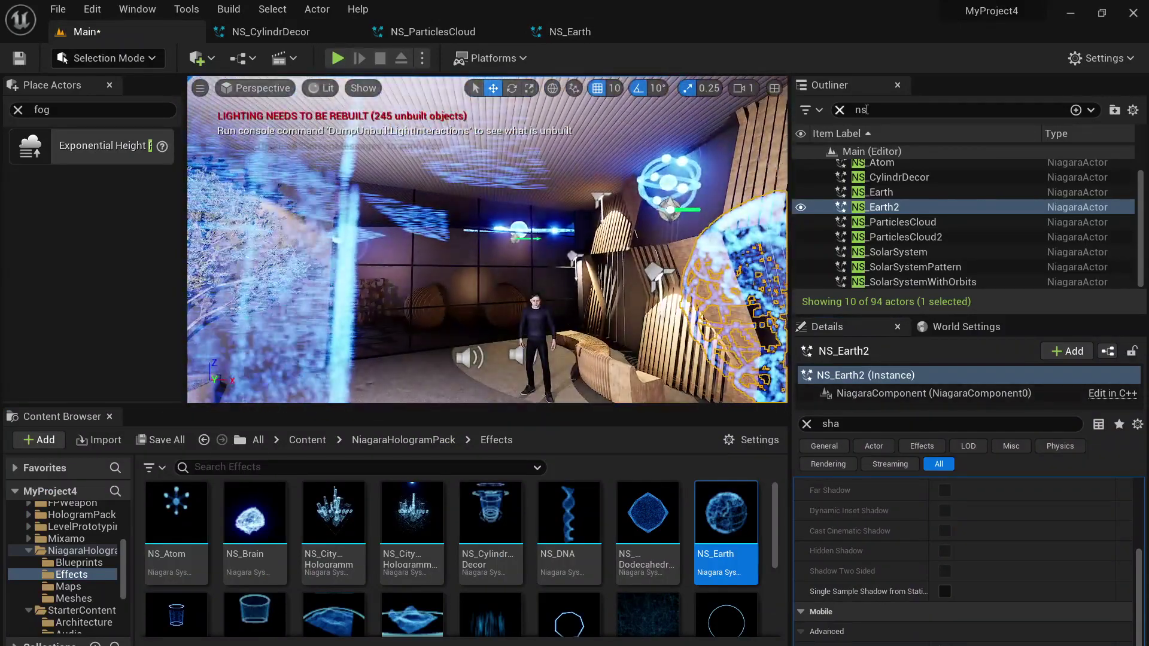
left_click(898, 110)
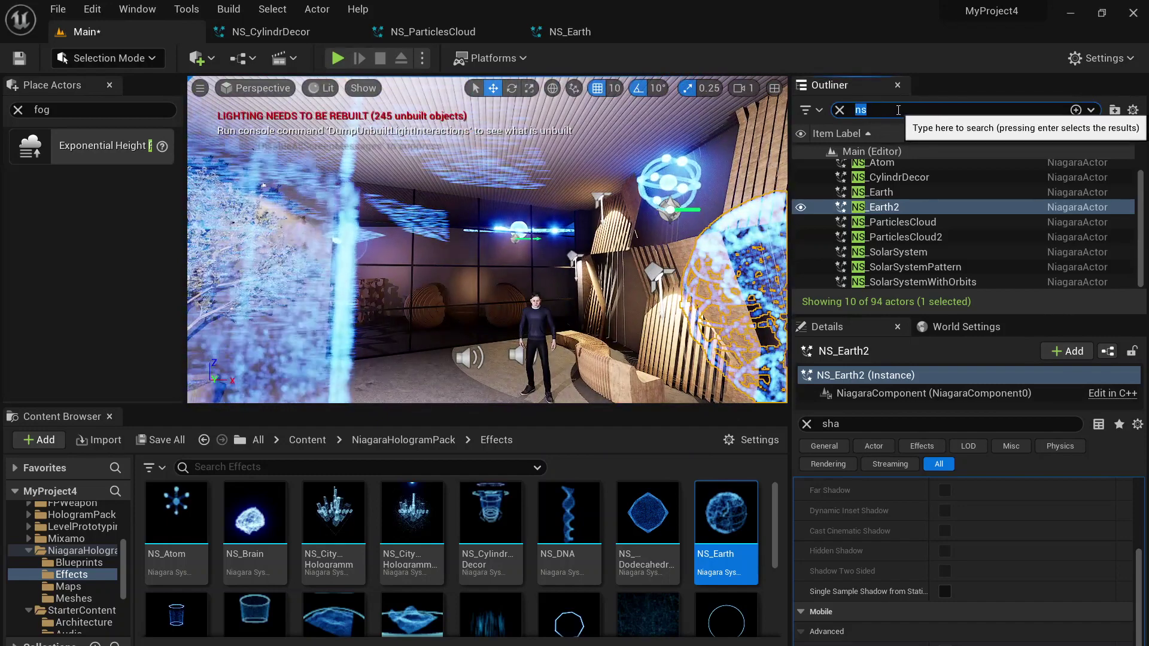
type("post")
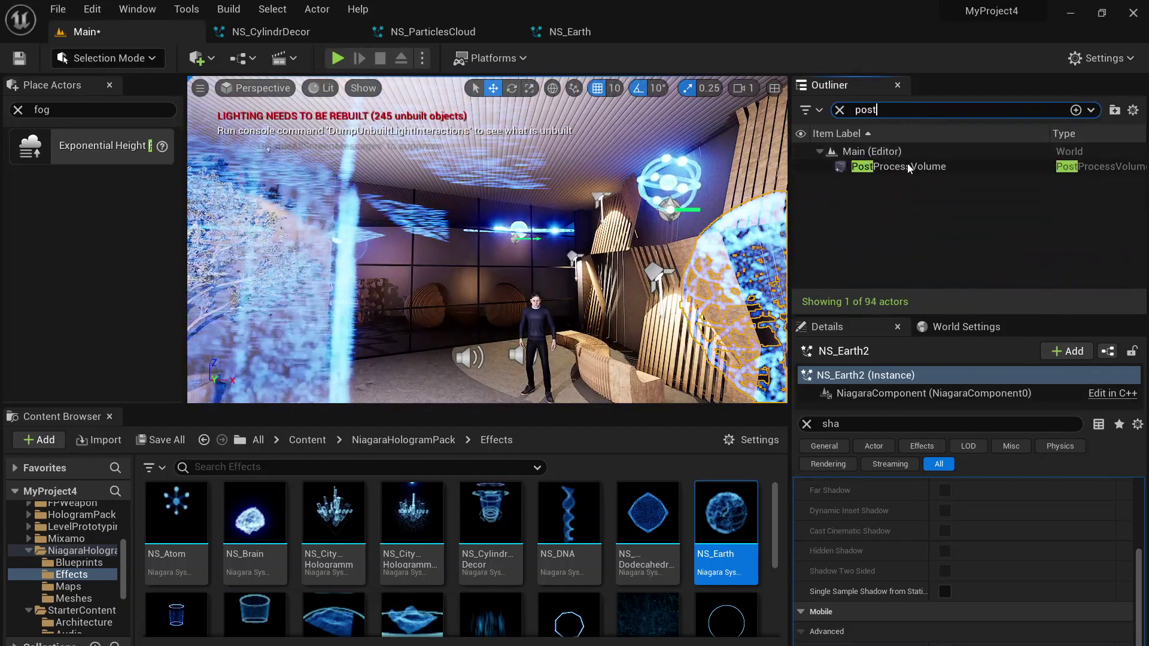
double_click(903, 168)
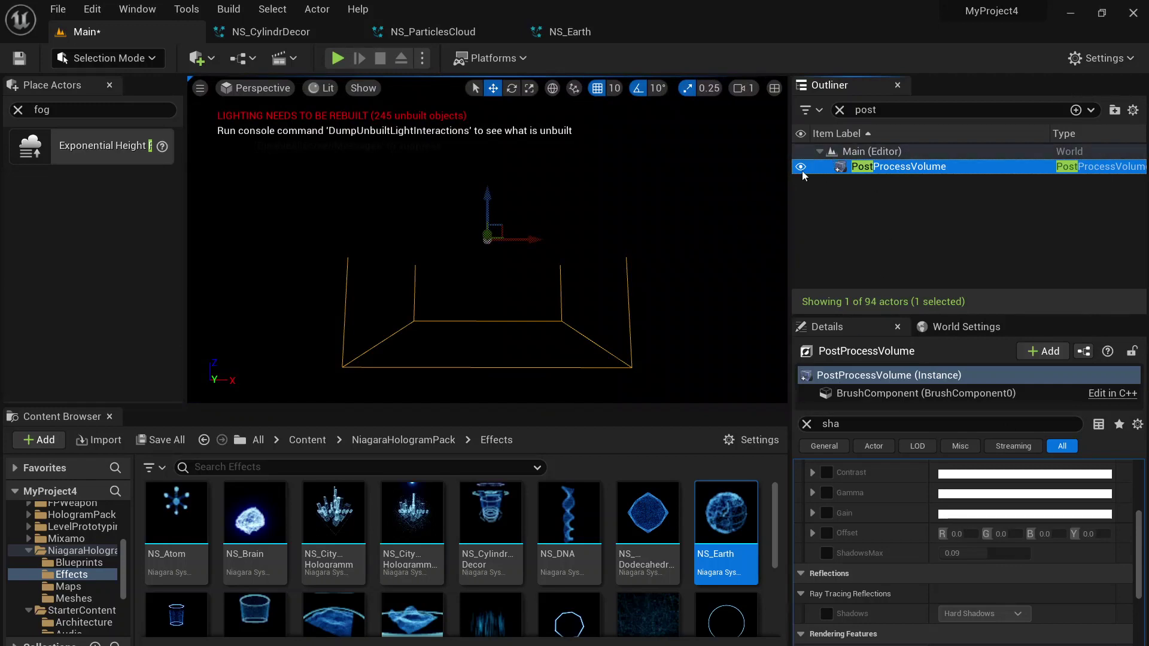
right_click_drag(614, 262, 521, 263)
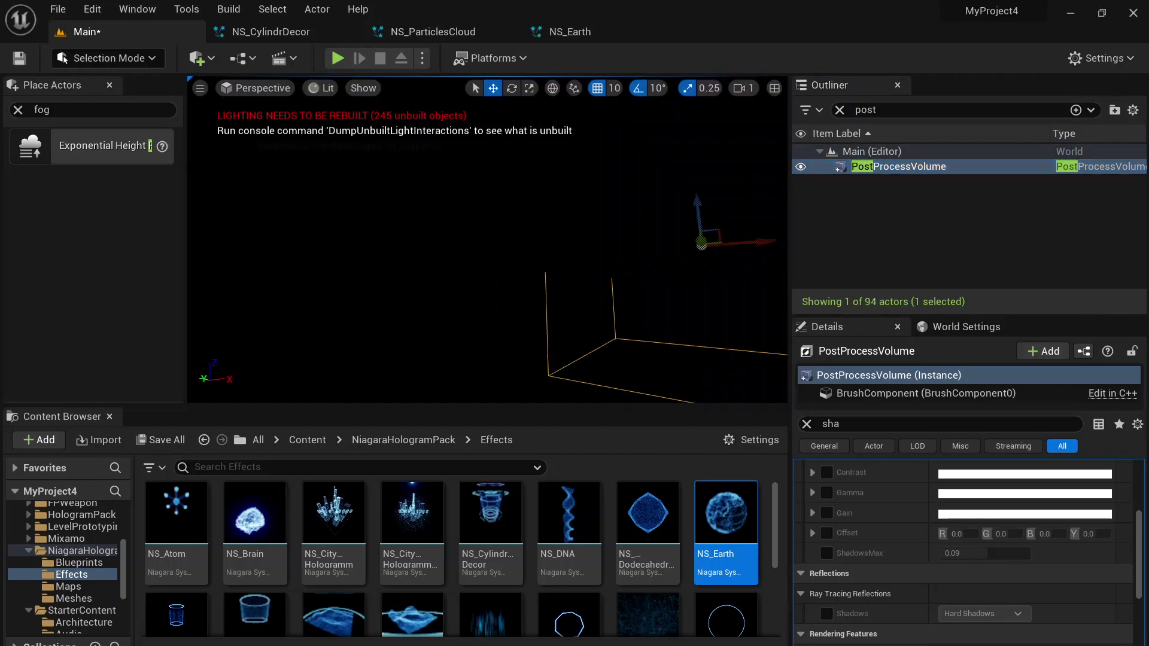
Clear the actor filter and frame PointLight5 to bring the view back to the interior.
left_click(840, 110)
double_click(876, 193)
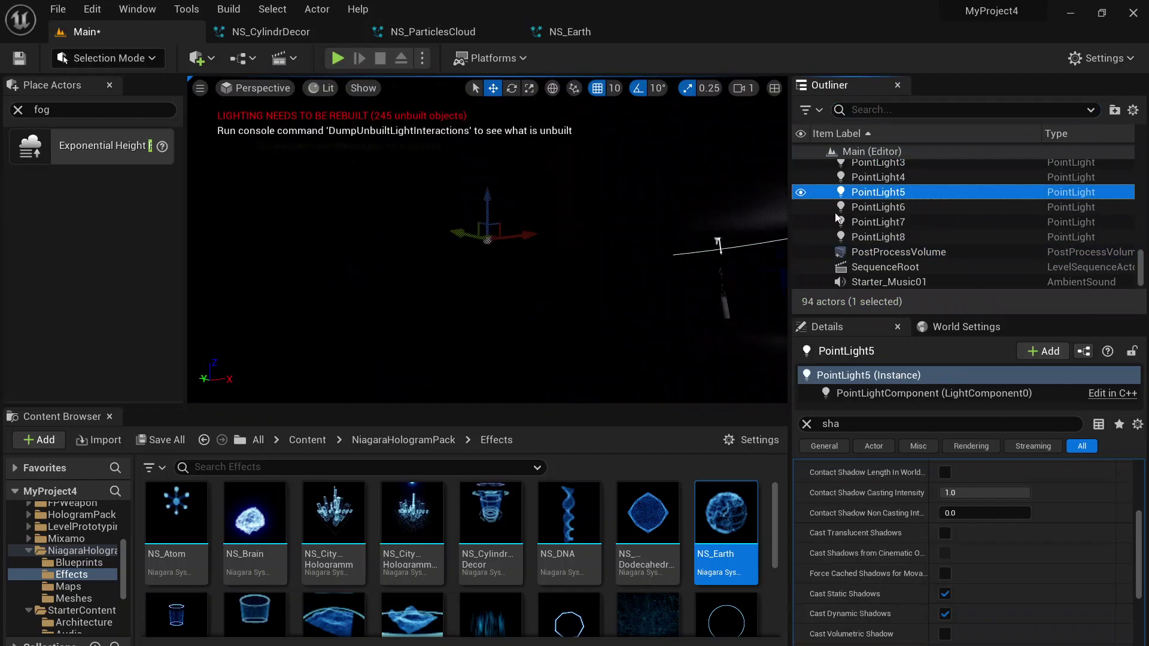
right_click_drag(652, 243, 712, 305)
Filter the actors by "post" again, select the PostProcessVolume, clear its property filter and expand the Bloom settings.
left_click(886, 110)
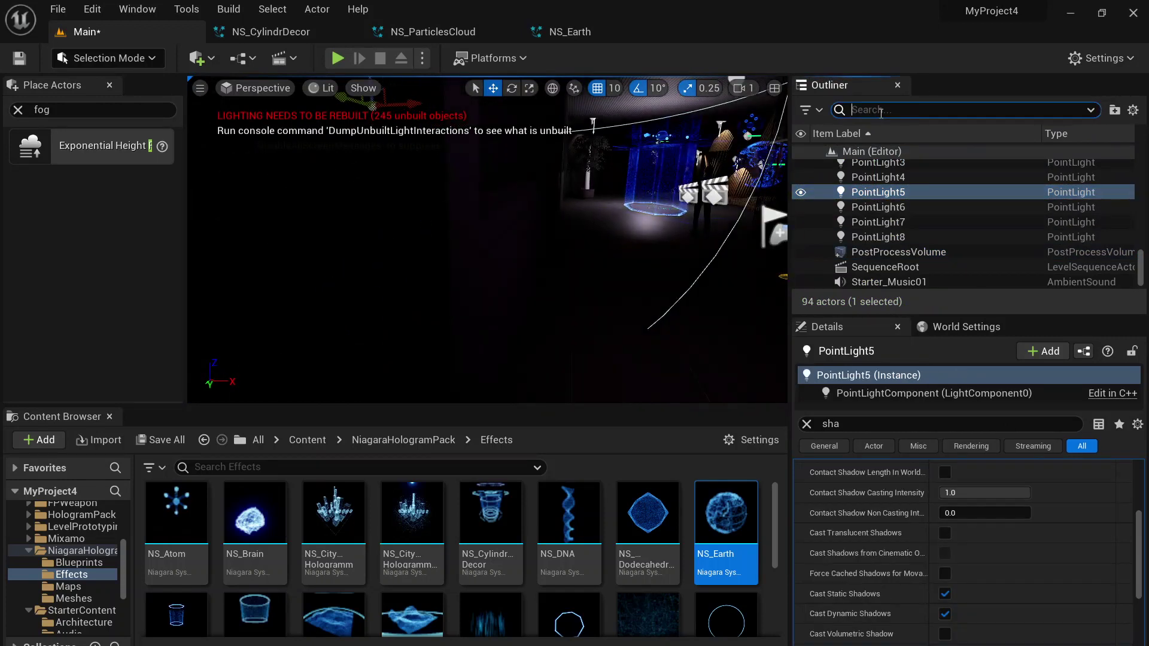
type("post")
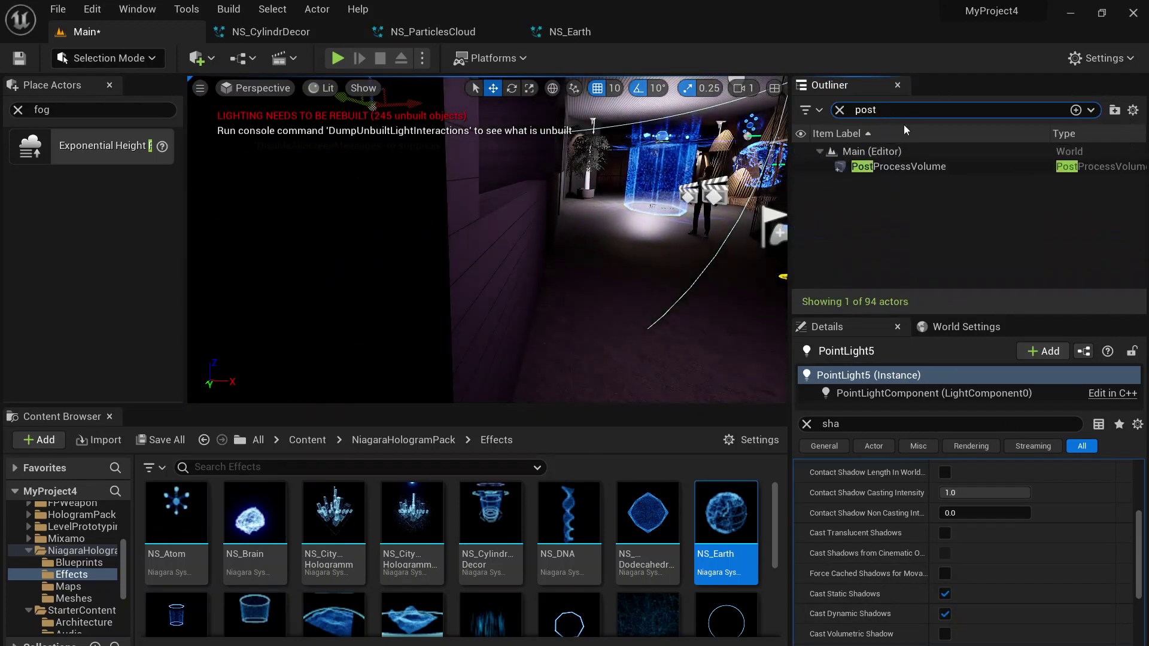
left_click(922, 168)
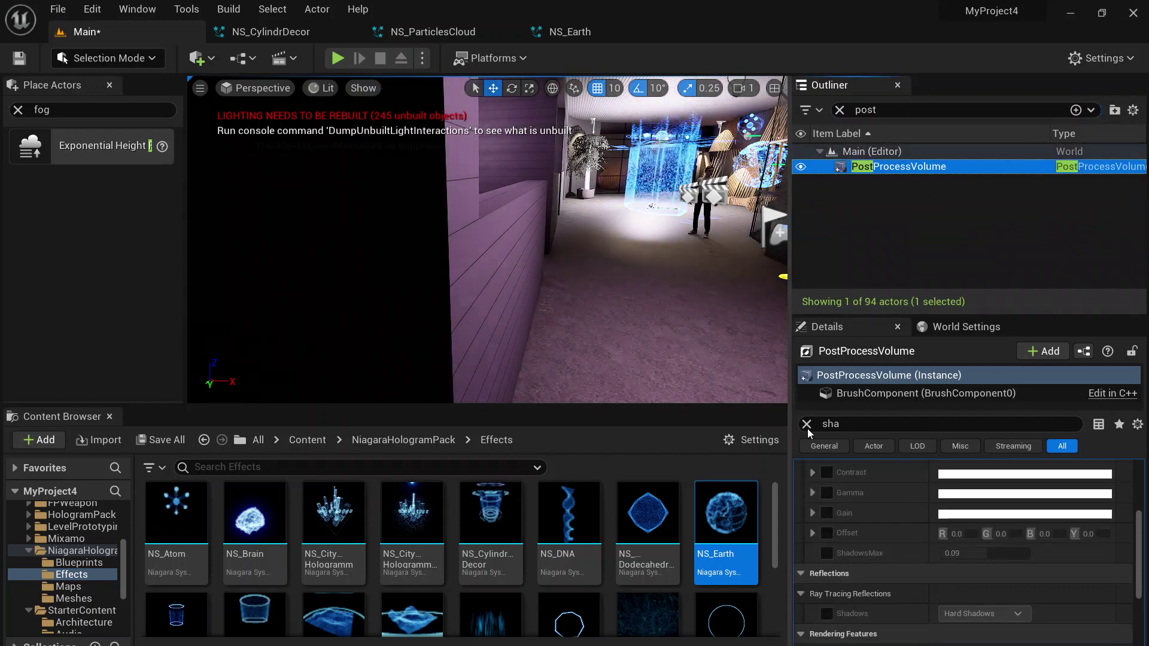
left_click(807, 424)
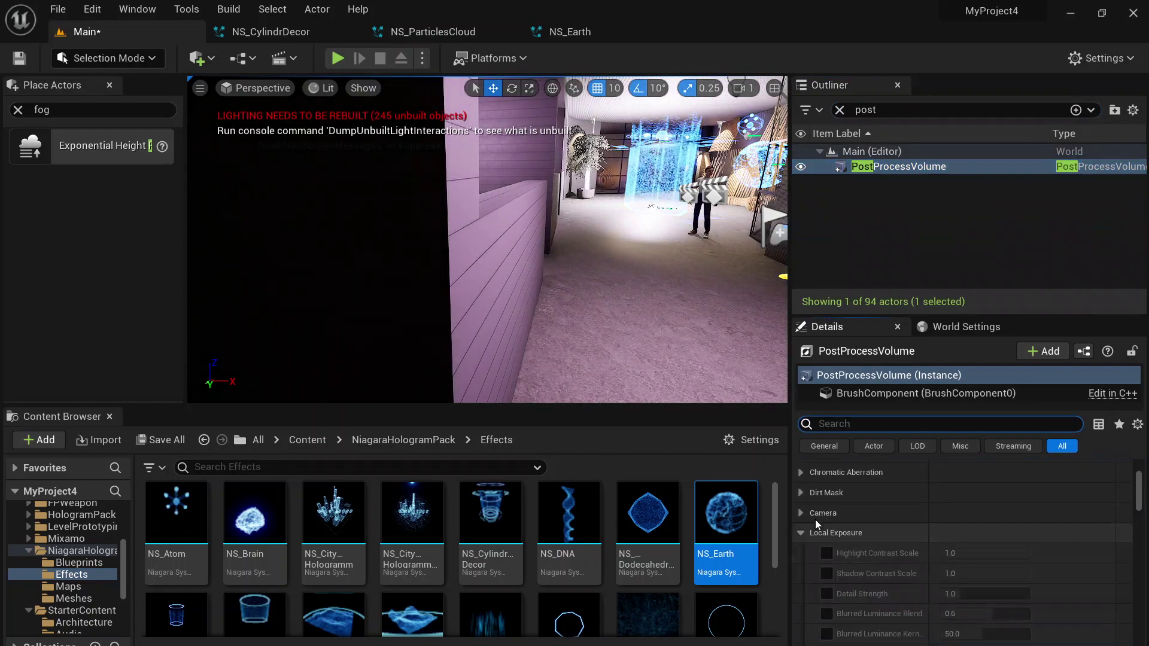
scroll(903, 514, "up", 2)
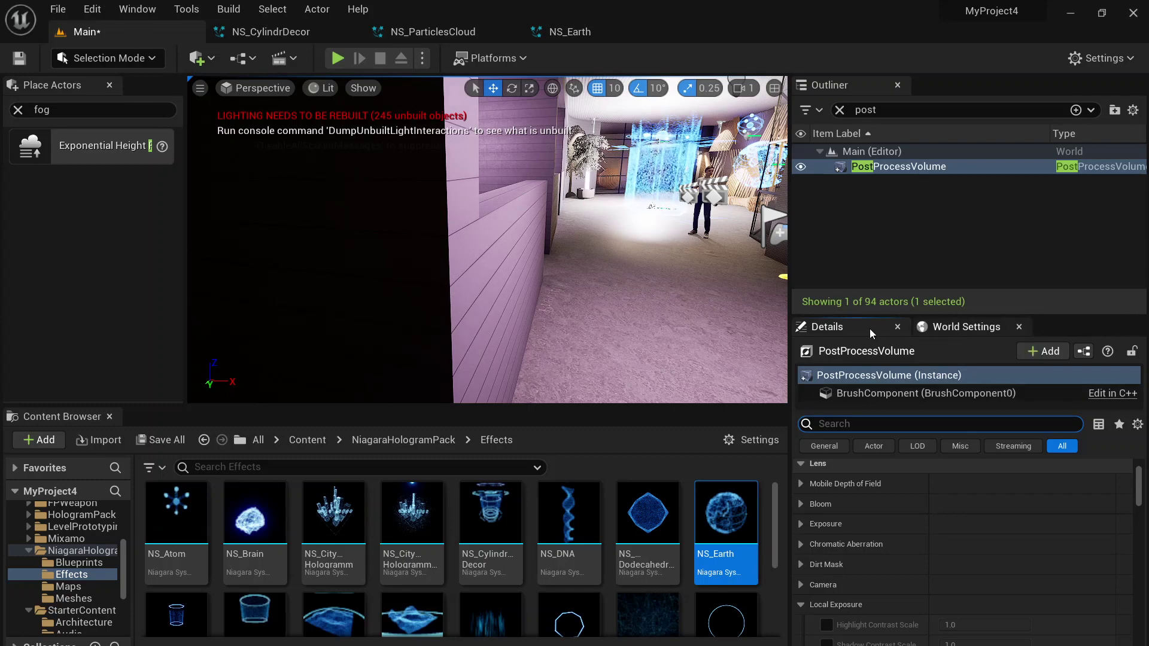
scroll(949, 526, "up", 2)
scroll(898, 554, "up", 1)
scroll(864, 566, "down", 2)
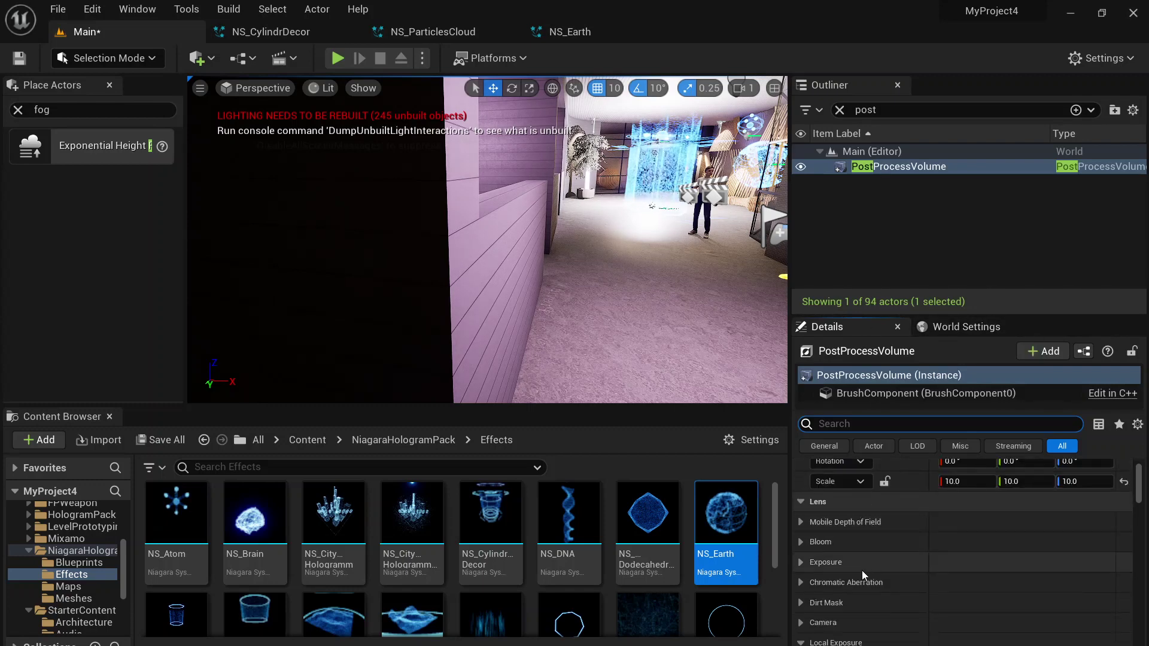
left_click(800, 542)
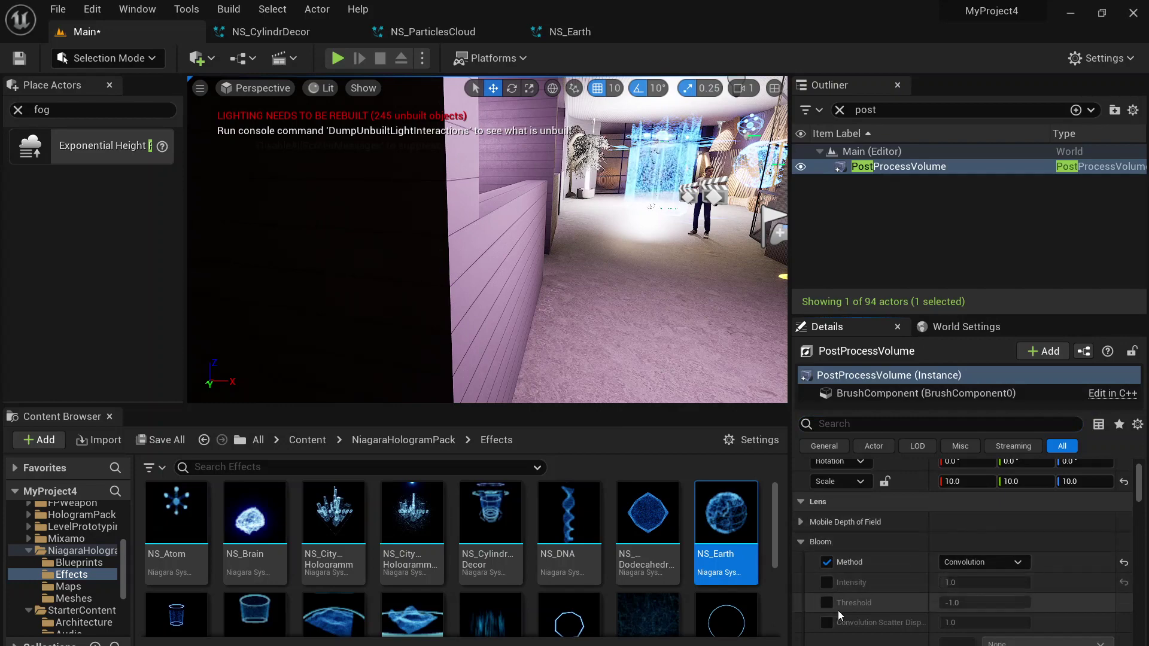
scroll(840, 612, "down", 2)
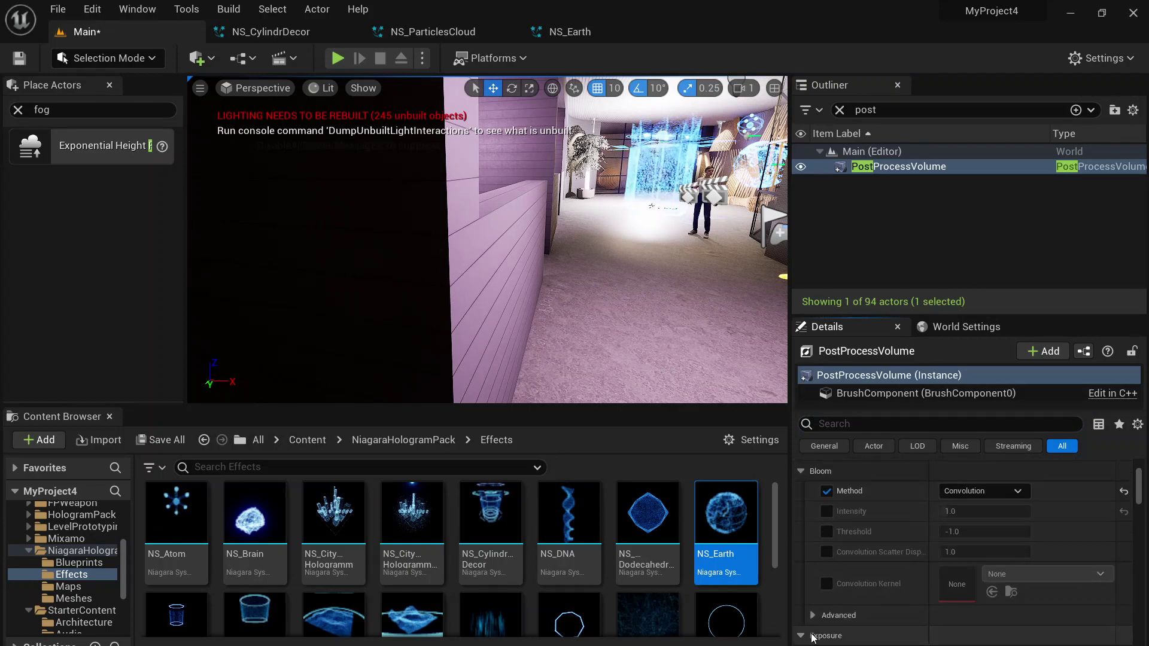
Facing the cylinder hologram, disable the PostProcessVolume's Bloom Method override and re-enable it to compare the scene.
right_click_drag(419, 205, 449, 180)
key("w")
key("w")
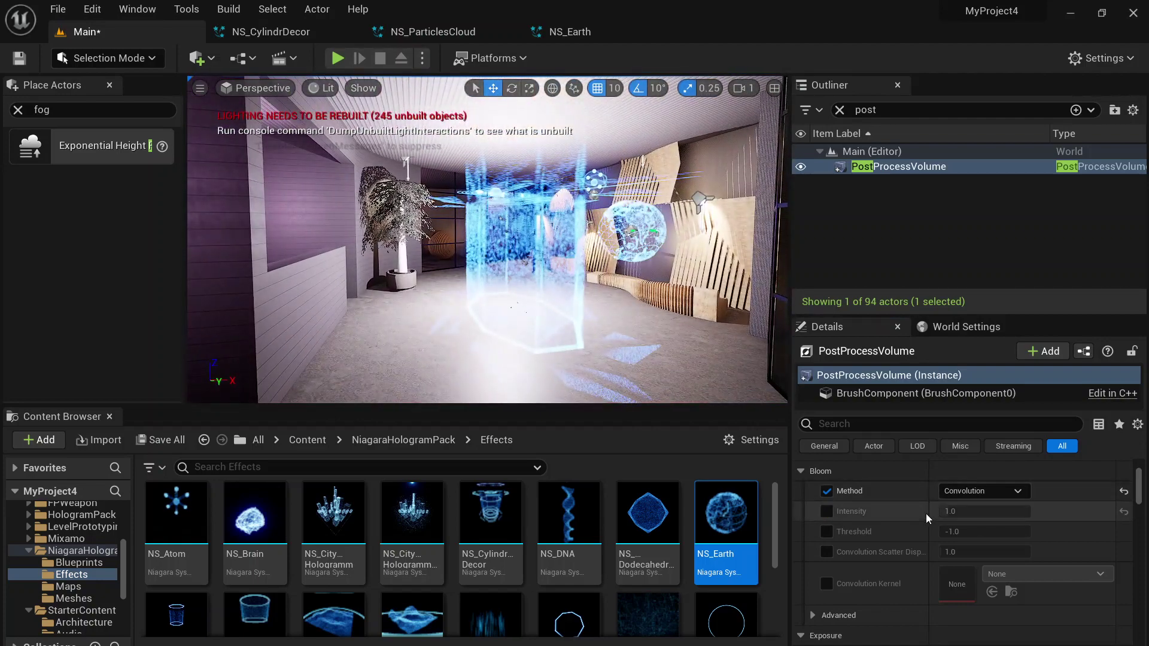
scroll(917, 524, "down", 3)
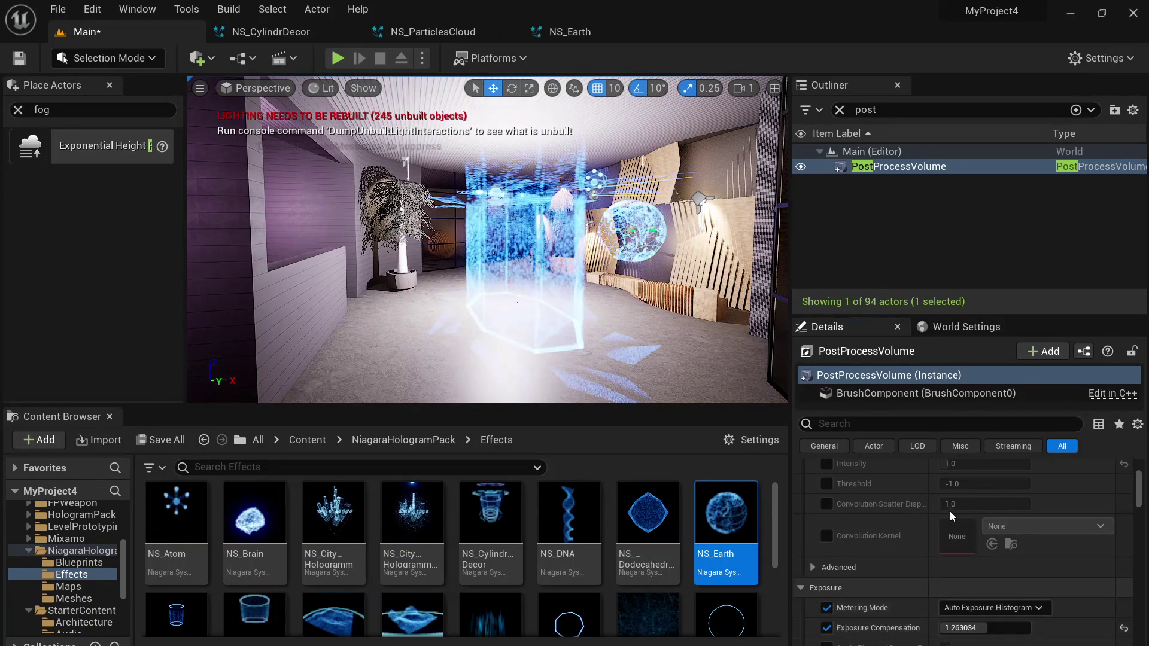
scroll(910, 515, "up", 3)
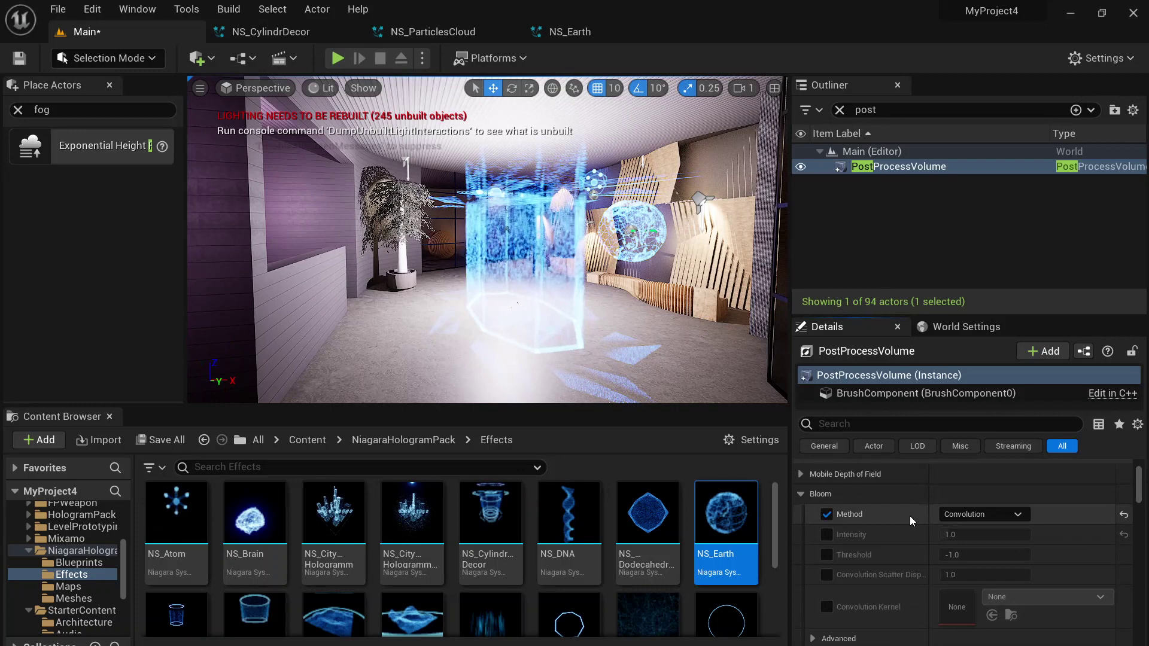
left_click(827, 515)
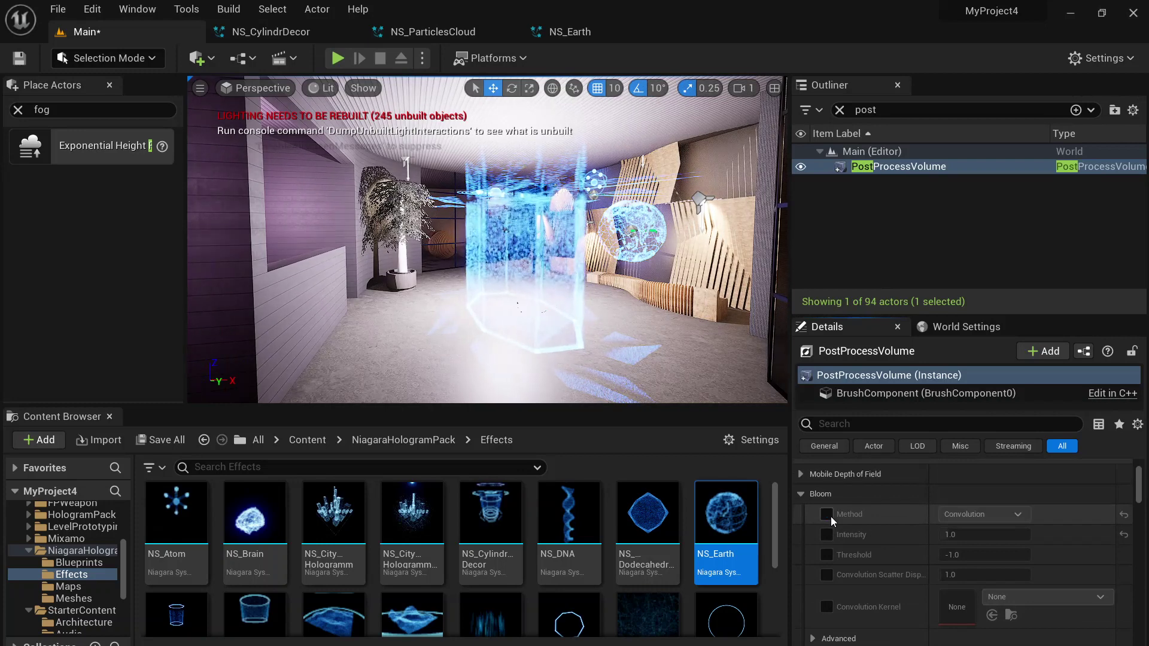
left_click(828, 515)
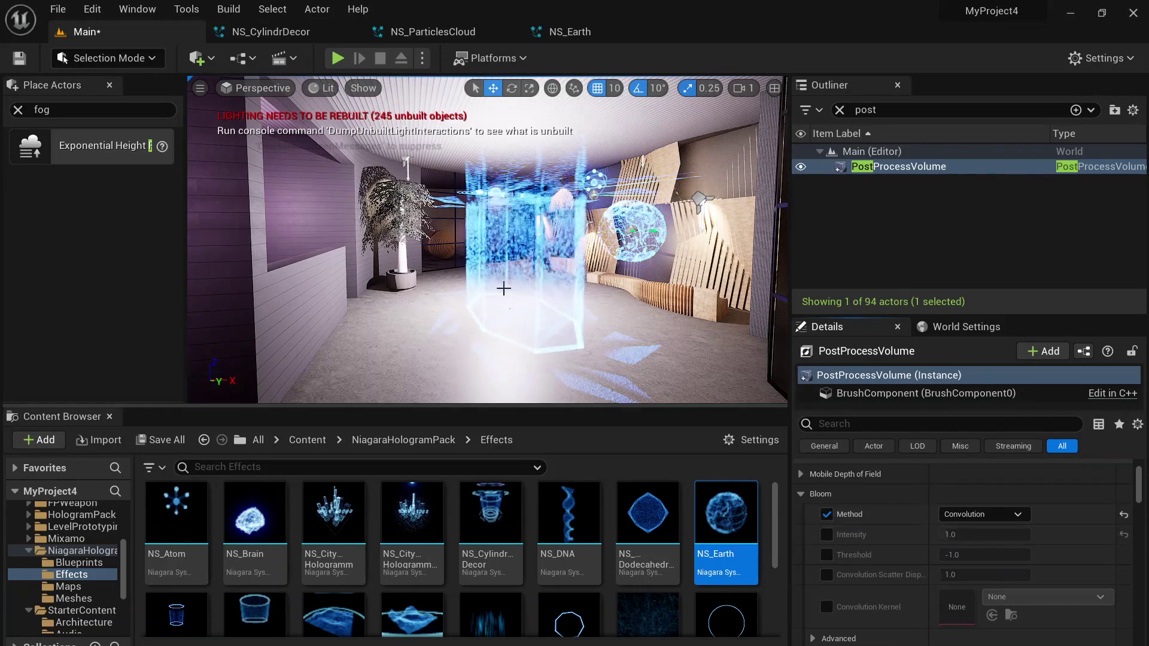
Review the hologram area, select the ceiling light in the corridor and clear the actor filter.
mouse_move(503, 288)
right_mouse_down()
mouse_move(418, 288)
mouse_move(514, 288)
right_mouse_up()
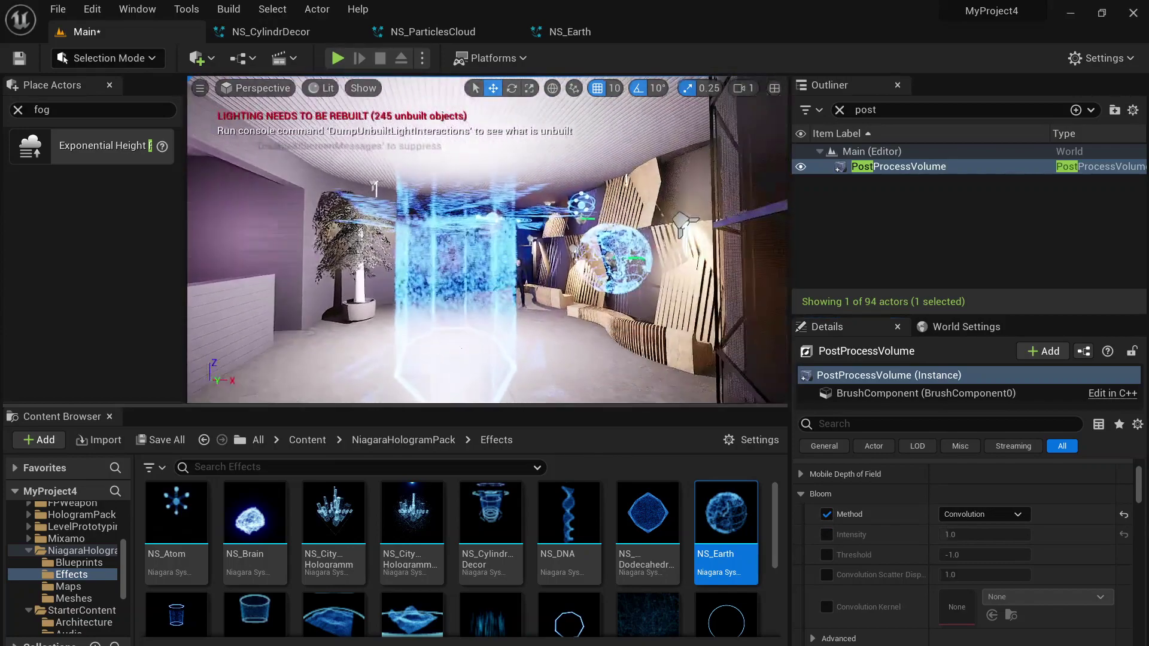
right_click_drag(402, 364, 655, 362)
key("w")
key("w")
key("s")
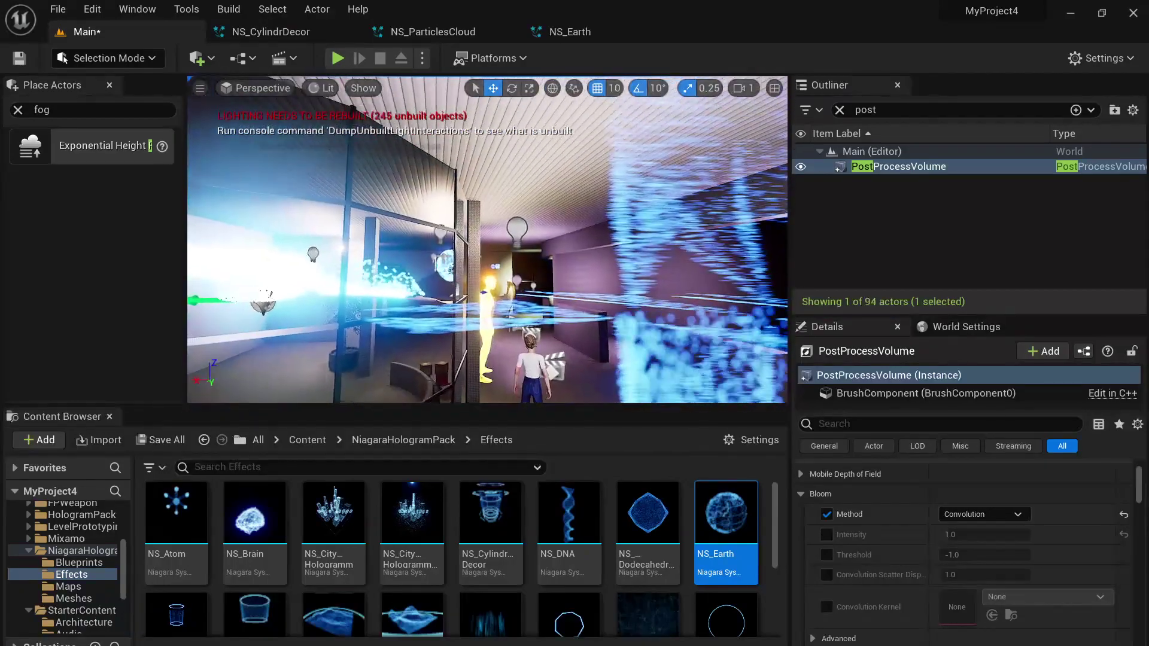
right_click_drag(376, 243, 383, 223)
key("w")
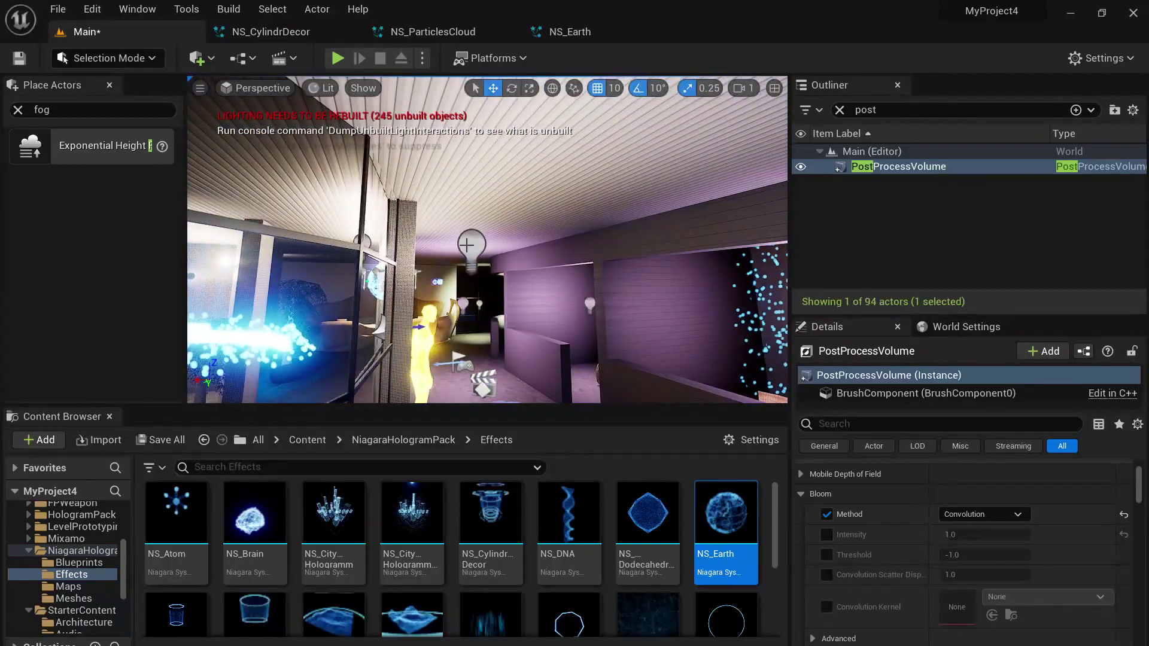
left_click(481, 243)
left_click(898, 113)
key("BackSpace")
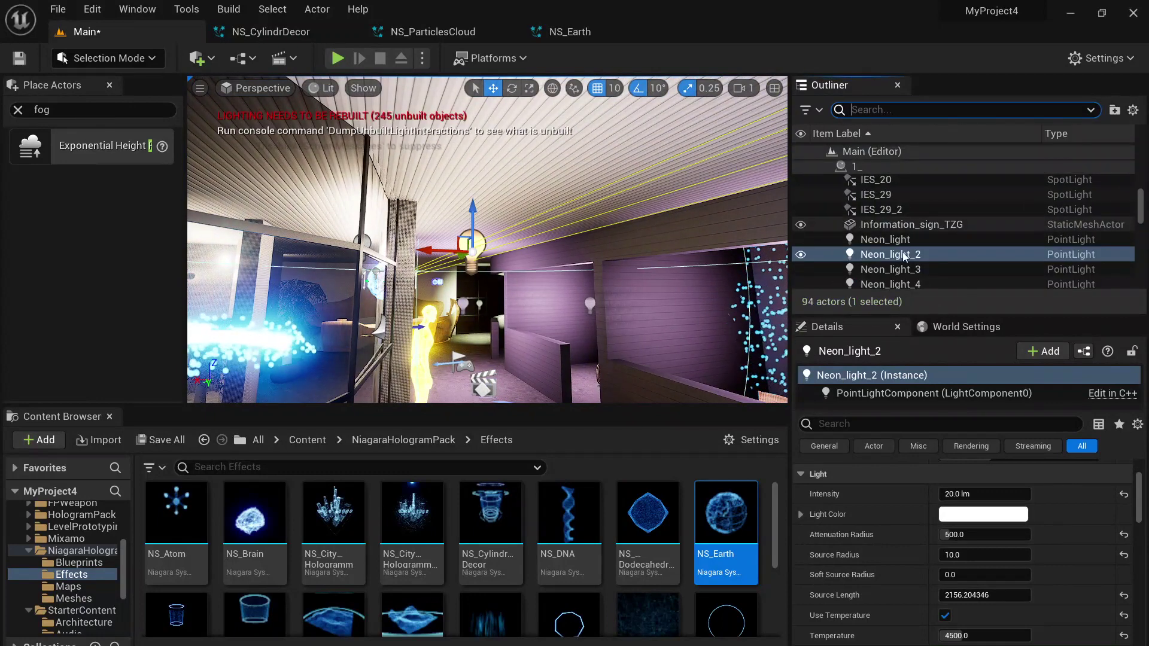
Select Neon_light through Neon_light_4 together and raise them slightly toward the ceiling.
left_click(884, 239)
scroll(895, 246, "down", 2)
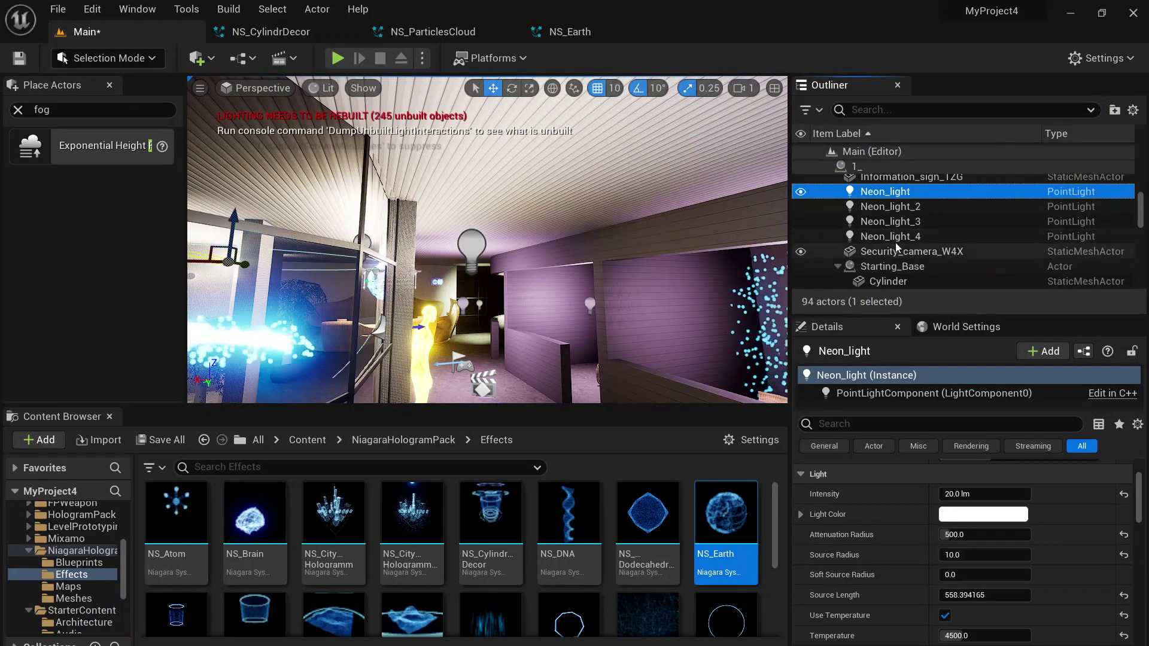
left_click(898, 238, "shift")
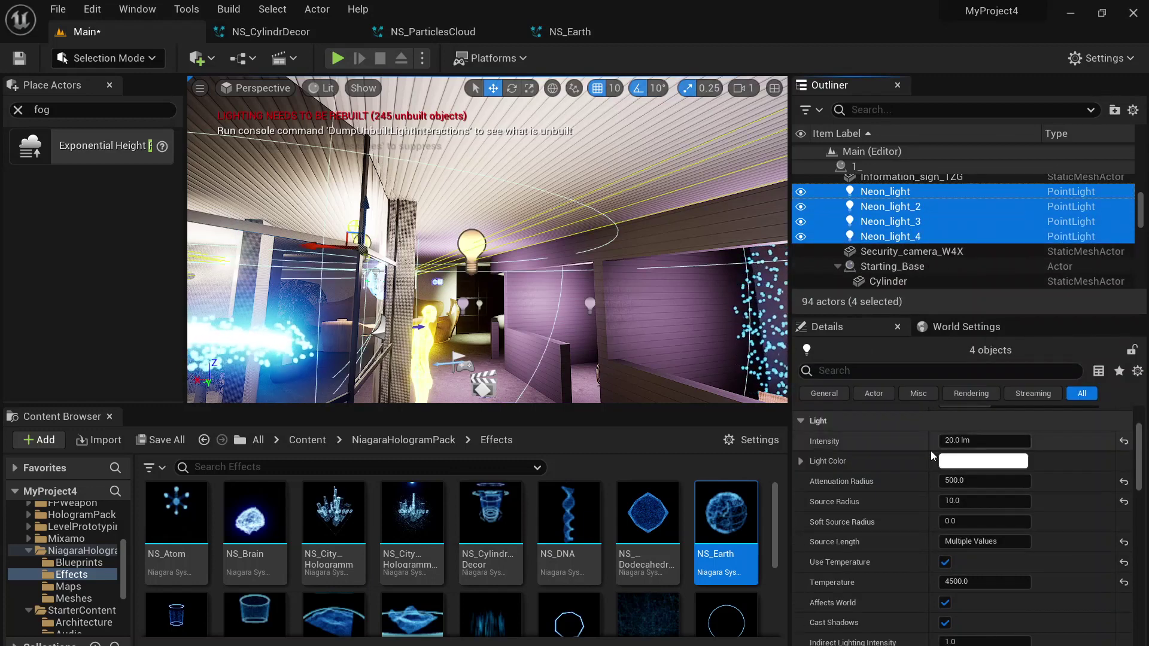
scroll(930, 467, "up", 2)
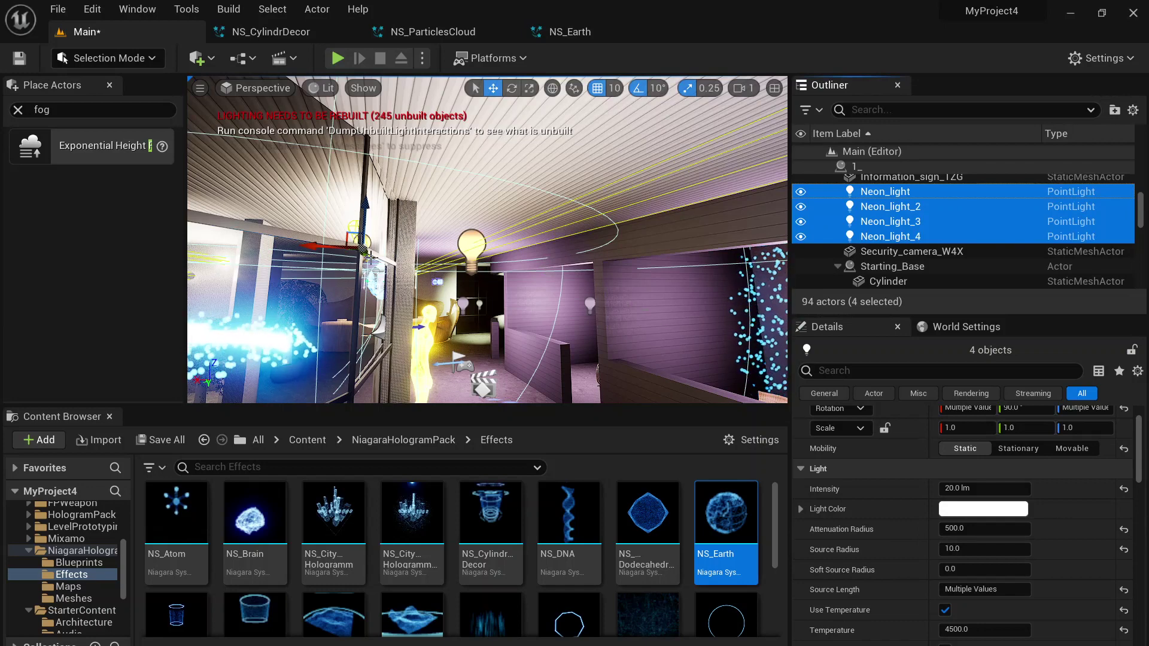
right_click_drag(381, 202, 598, 285)
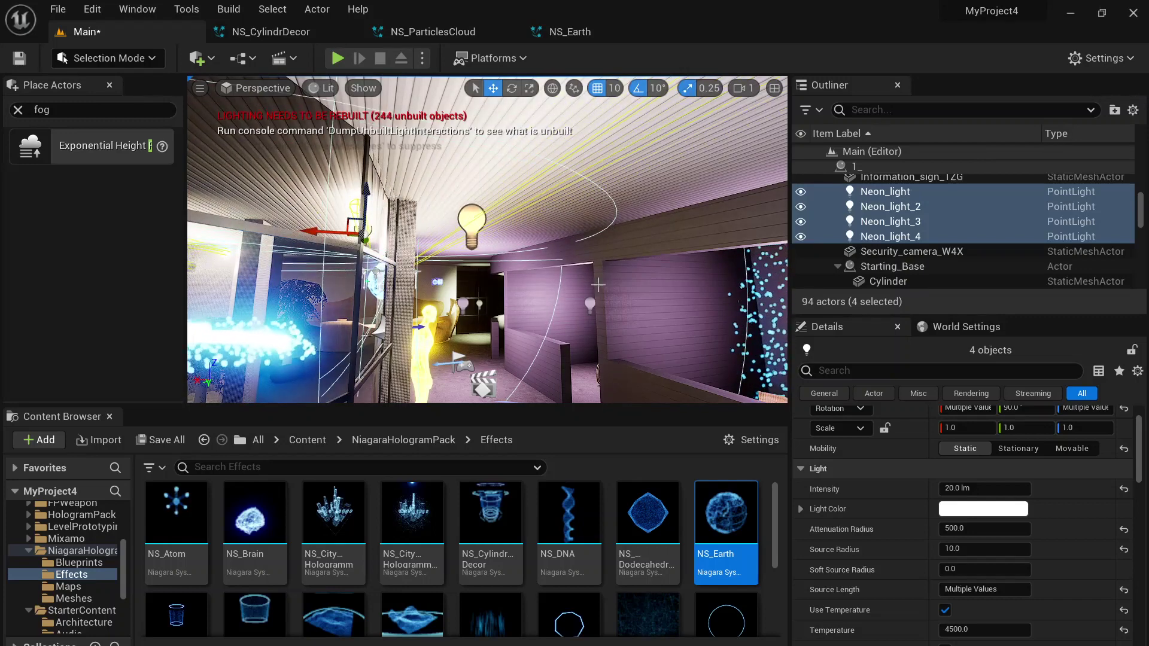
Set the Intensity of the four neon lights to 40 lm and lower them slightly.
left_click(980, 489)
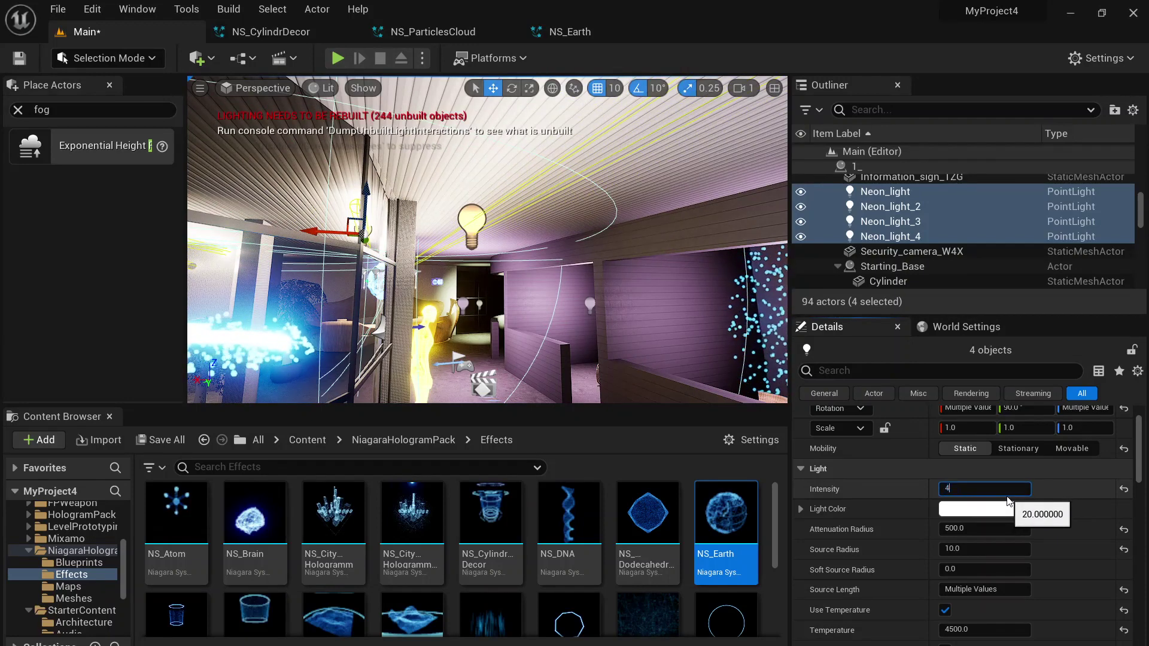
key("Return")
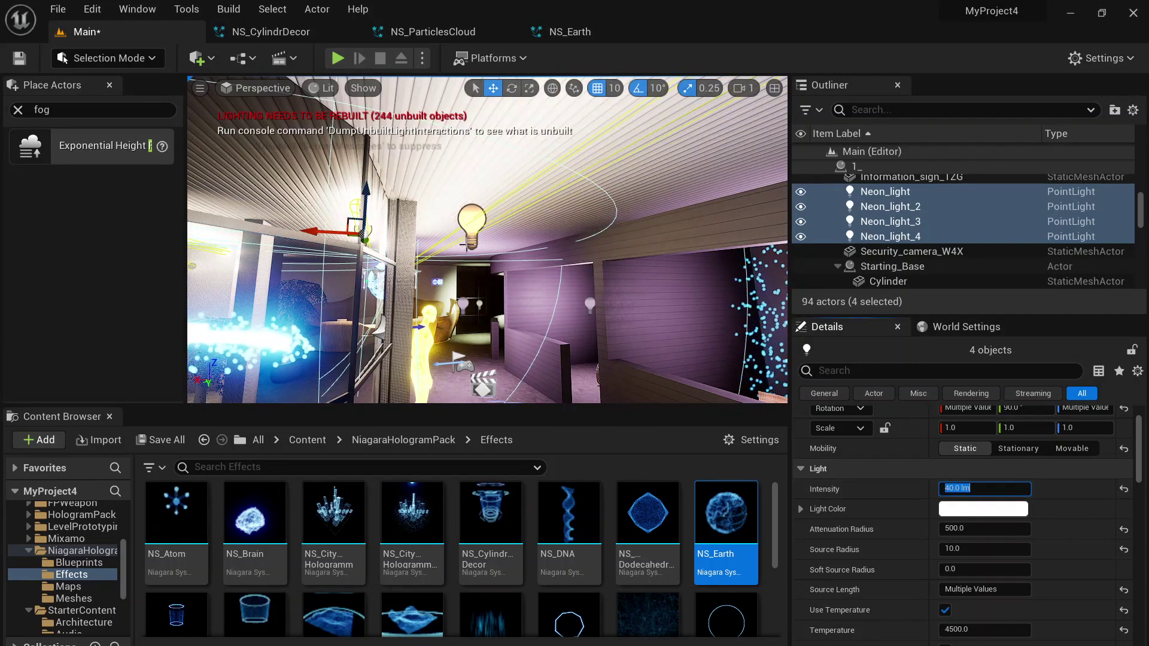
left_click_drag(371, 192, 377, 196)
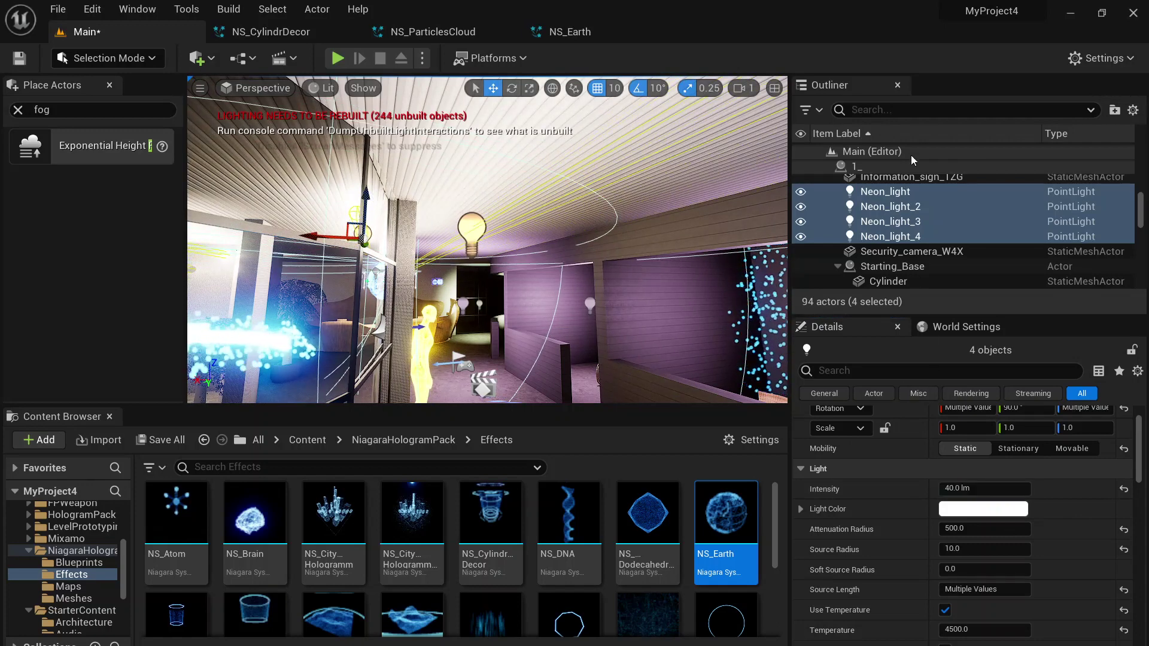
Filter the scene actors by IES, select all nine IES spotlights from IES_03 through IES_29_2 and inspect IES_15's settings.
left_click(927, 113)
type("I")
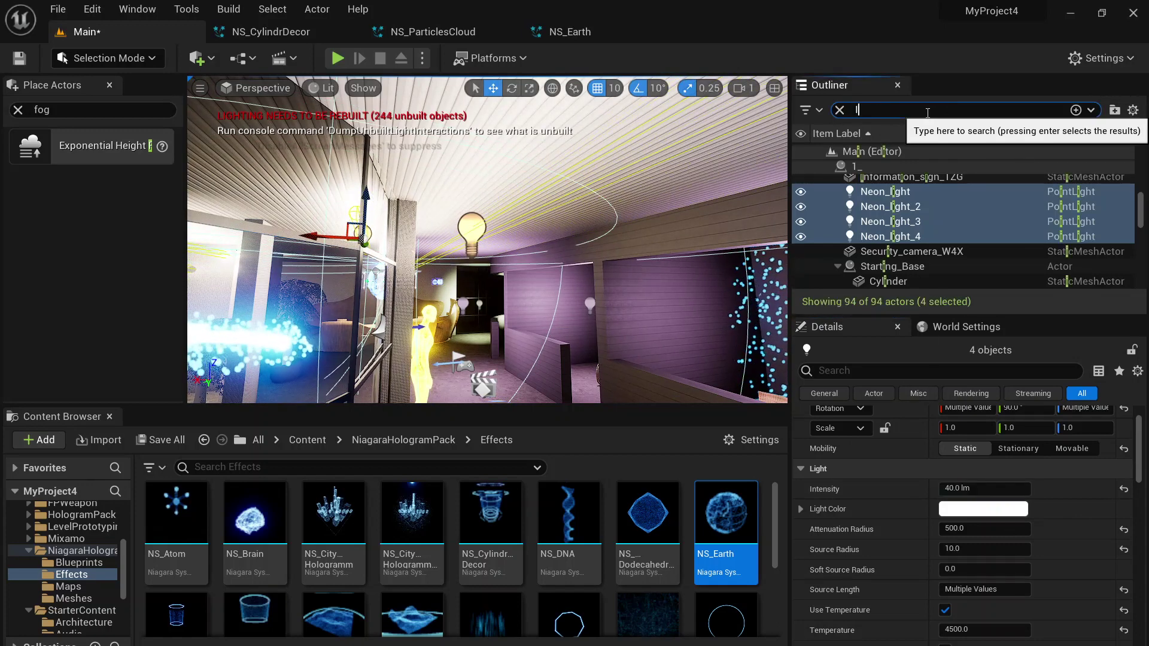
type("ES")
scroll(912, 203, "up", 1)
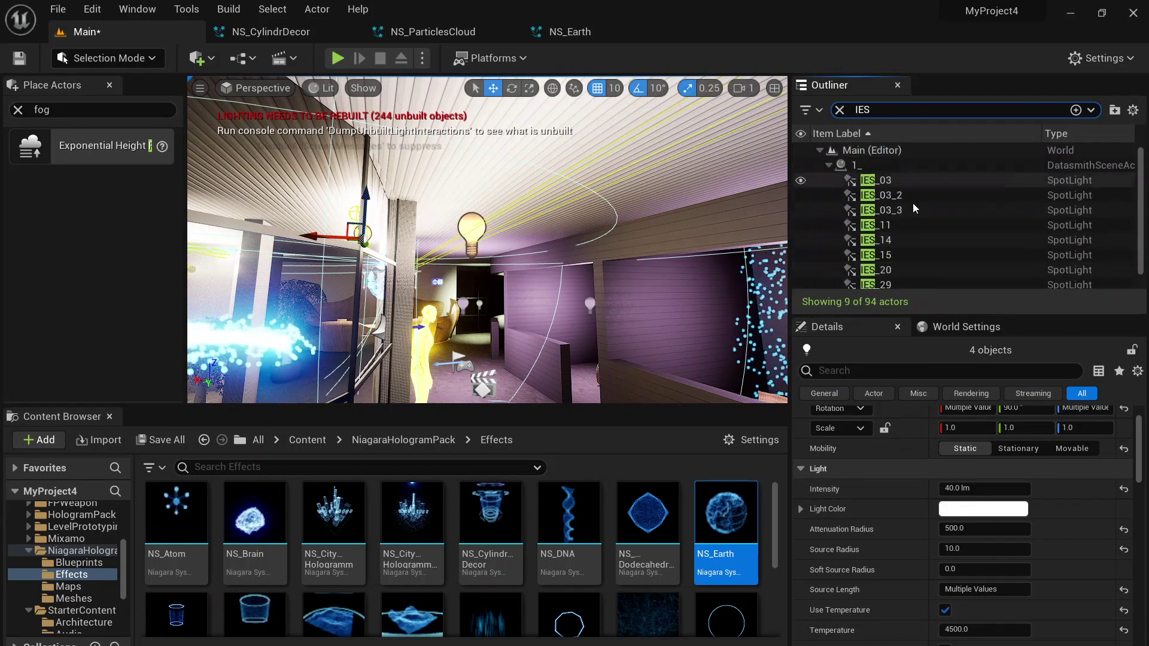
left_click(904, 183)
scroll(981, 200, "down", 1)
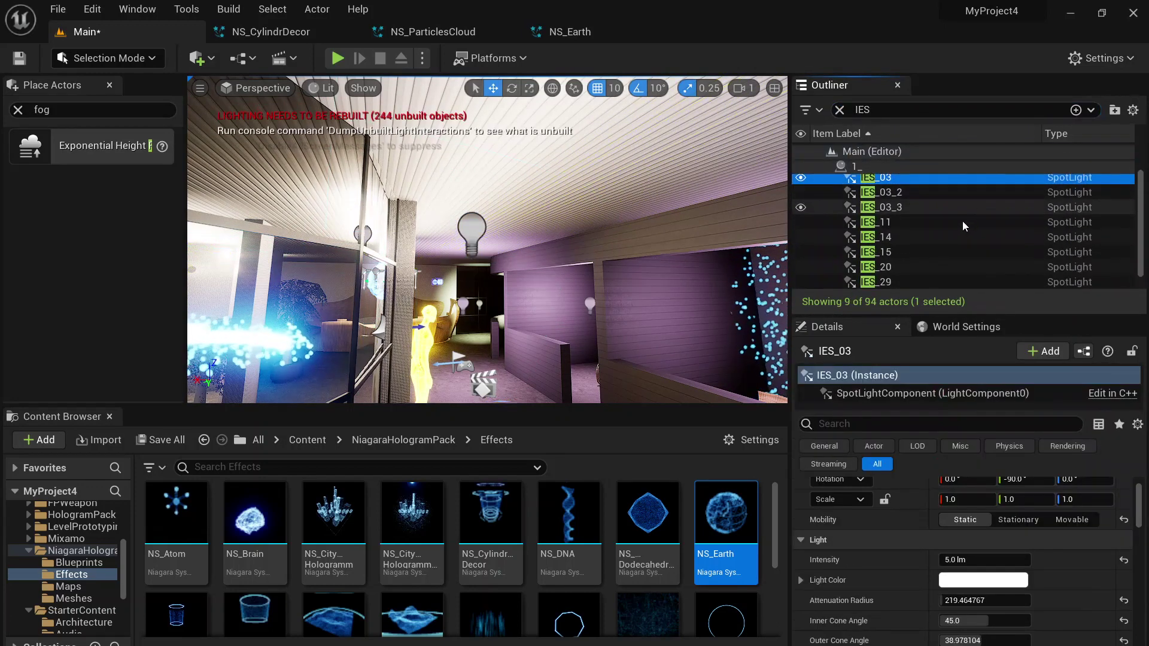
left_click(906, 284, "shift")
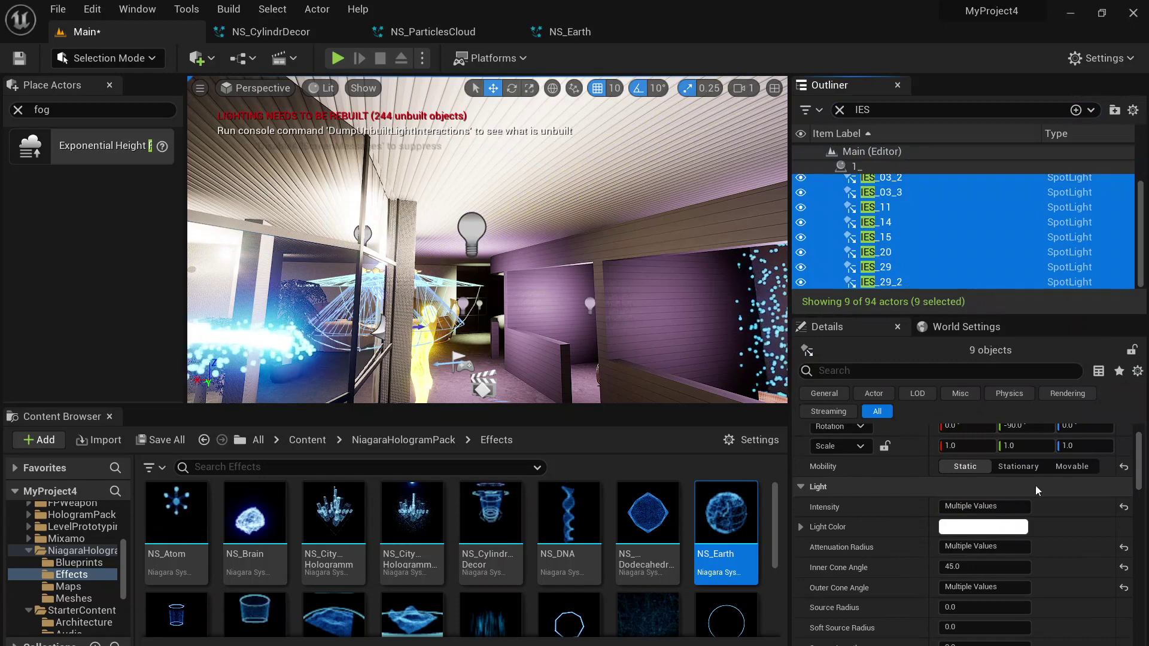
left_click(906, 235)
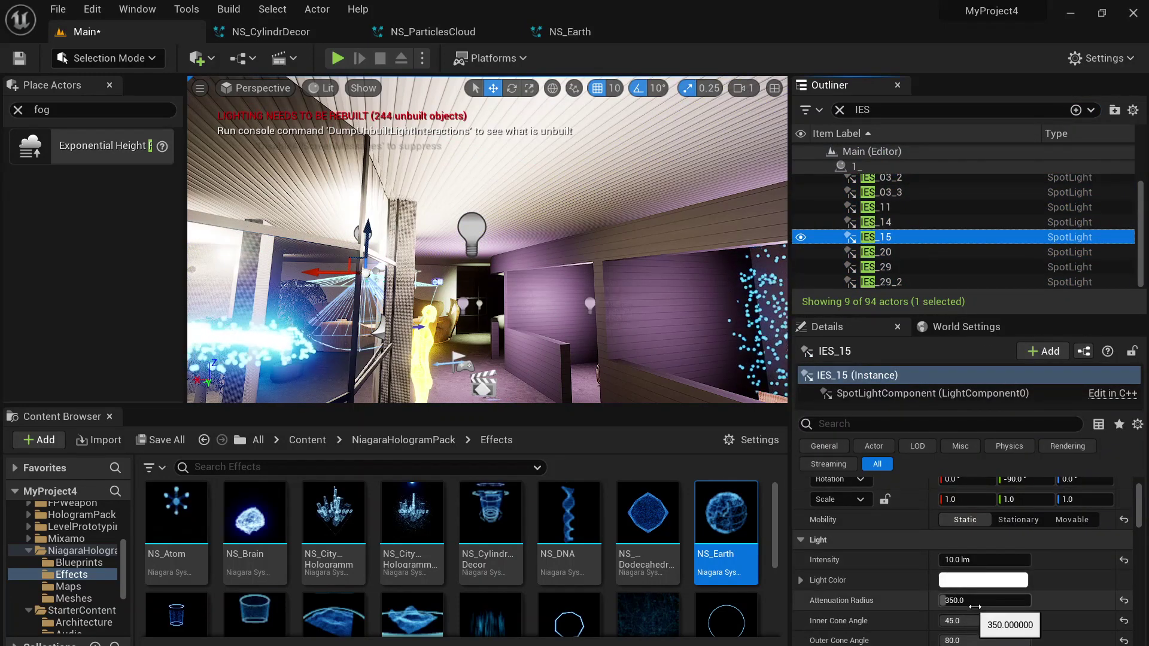
Focus on IES_15, select the IES_20 spotlight beside the Earth hologram and examine its cone and settings around the reception desk.
double_click(913, 236)
right_click_drag(575, 246, 508, 236)
left_click_drag(509, 235, 527, 192)
left_click(566, 245)
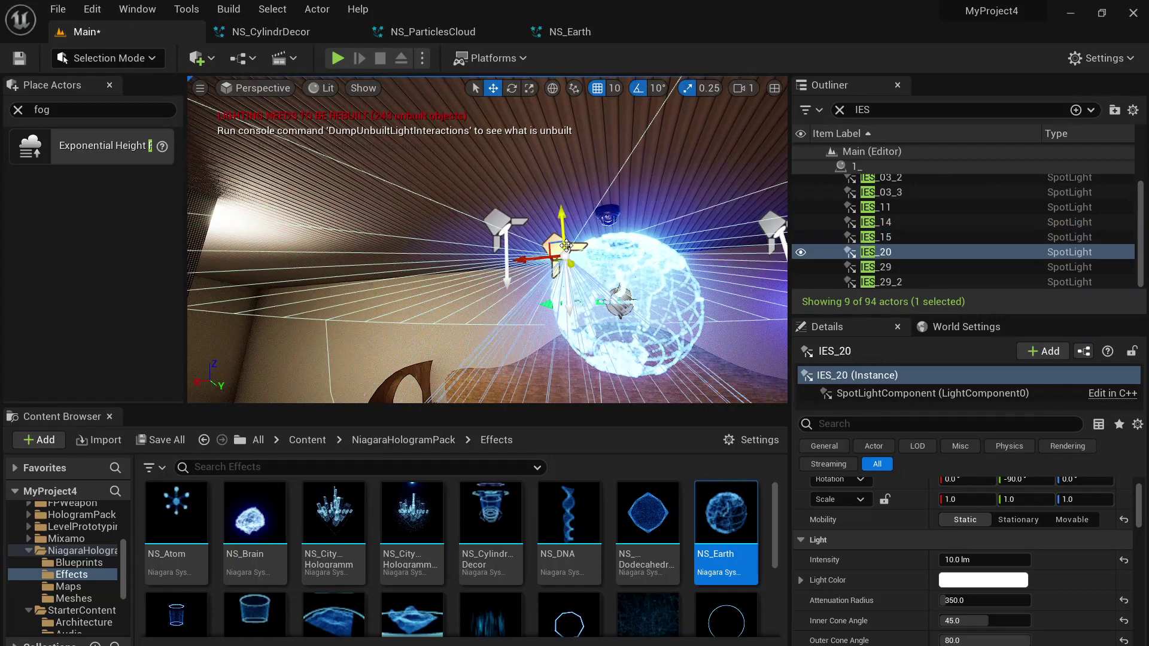
right_click_drag(607, 264, 604, 329)
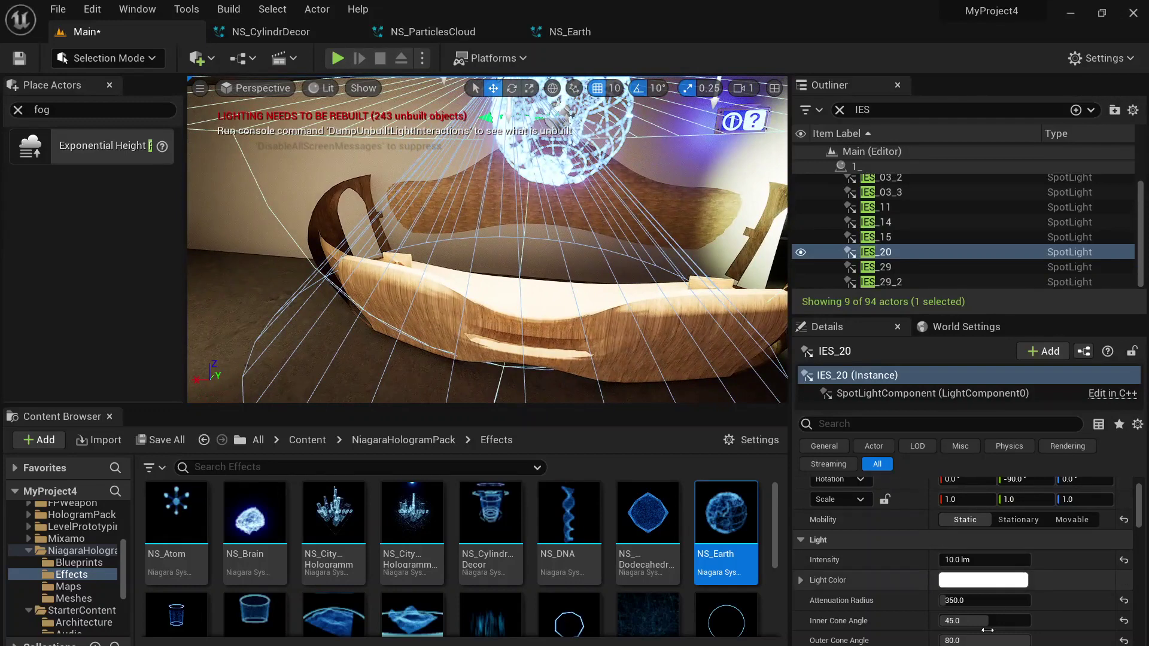
scroll(927, 210, "up", 2)
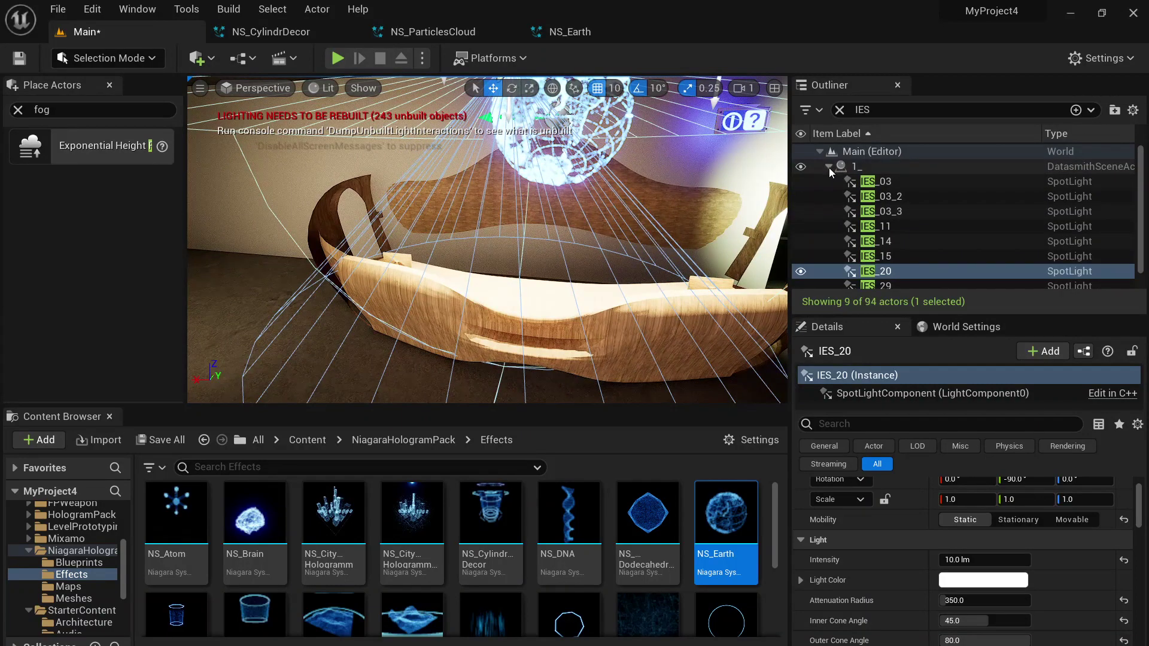
right_click_drag(487, 239, 285, 237)
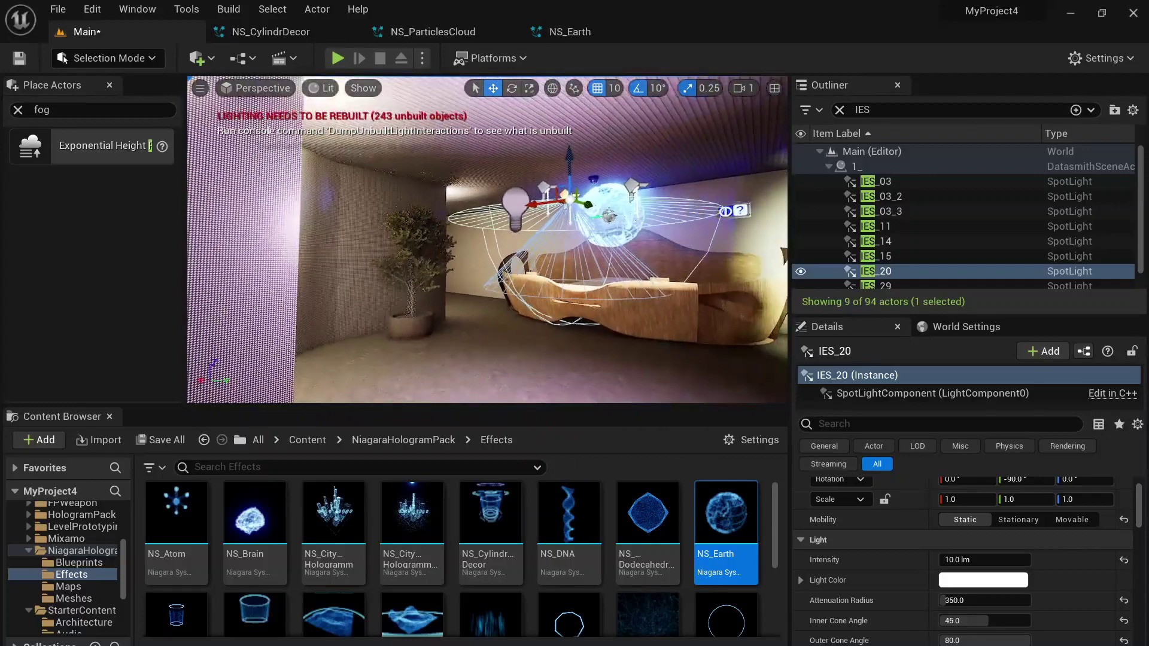
Clear the search for placeable actors, deselect IES_20 and collapse the 1_ group in the actor hierarchy.
left_click(18, 110)
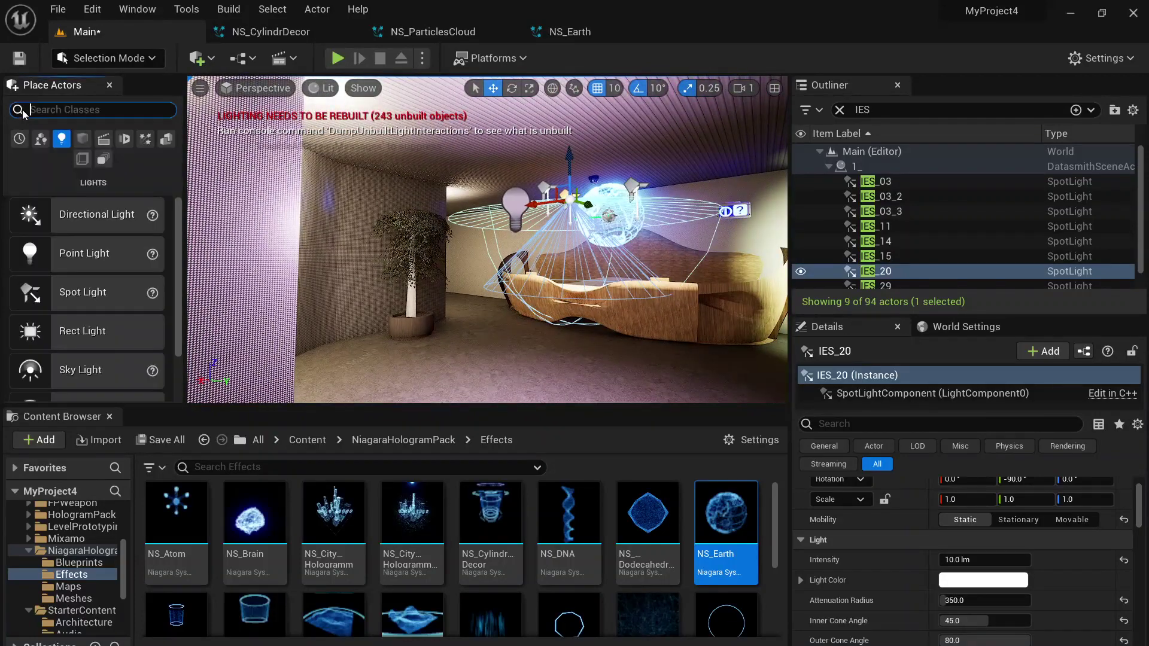
left_click(813, 152)
left_click(820, 153)
left_click(820, 153)
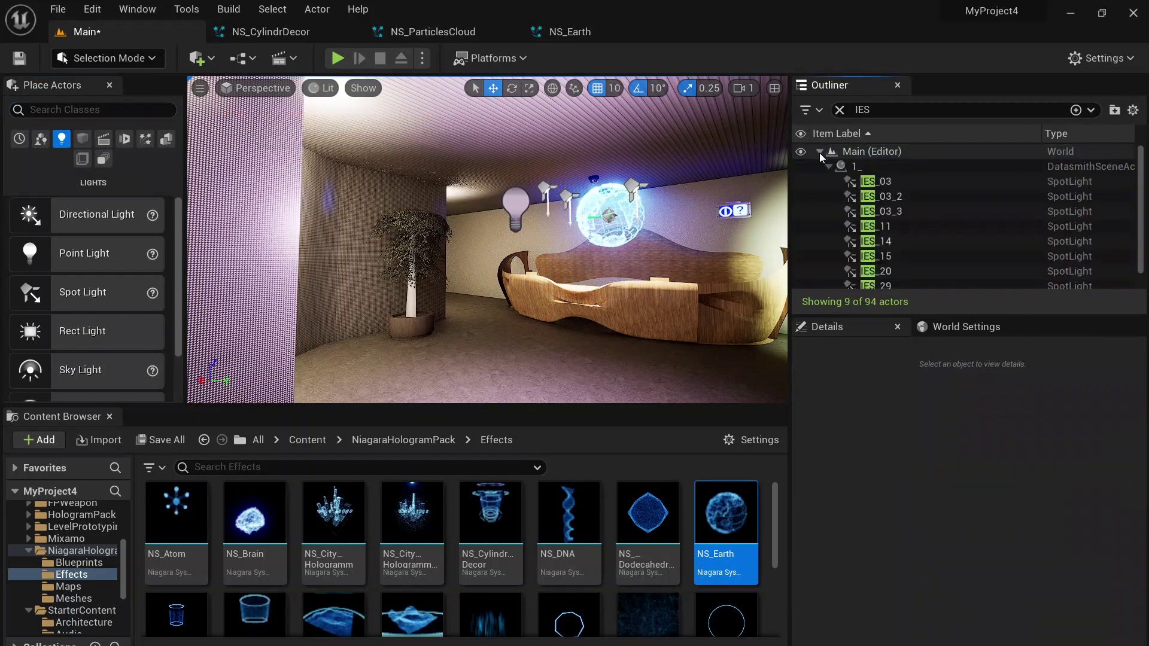
left_click(828, 166)
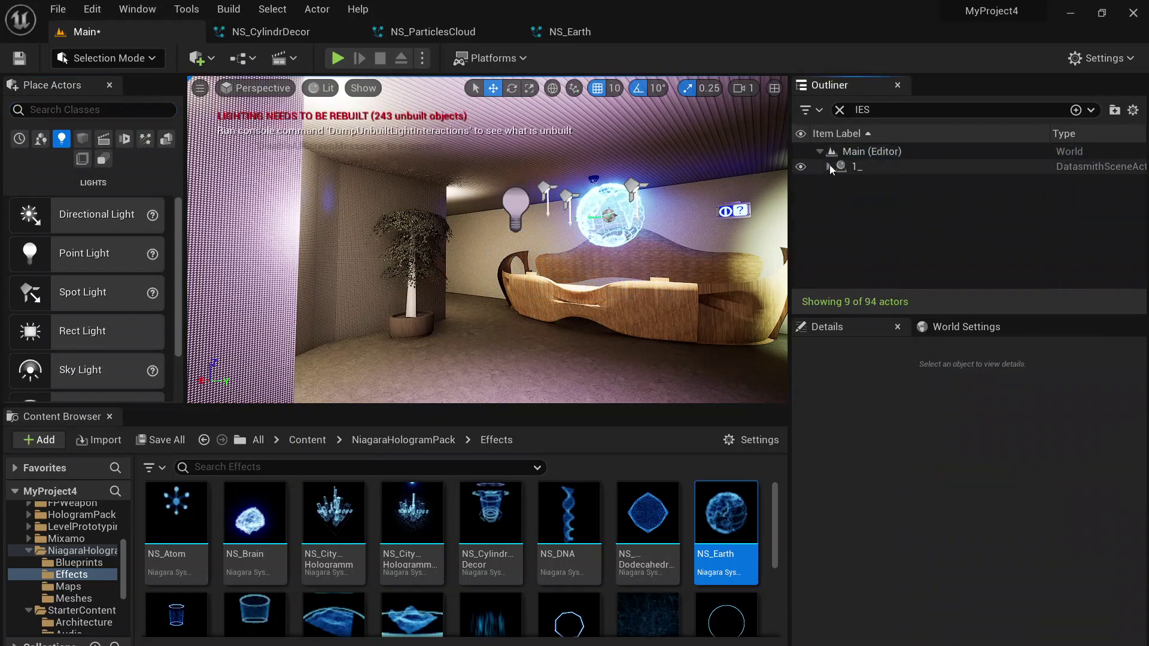
Replace the IES actor filter with a search for light and a search for sky.
left_click(839, 110)
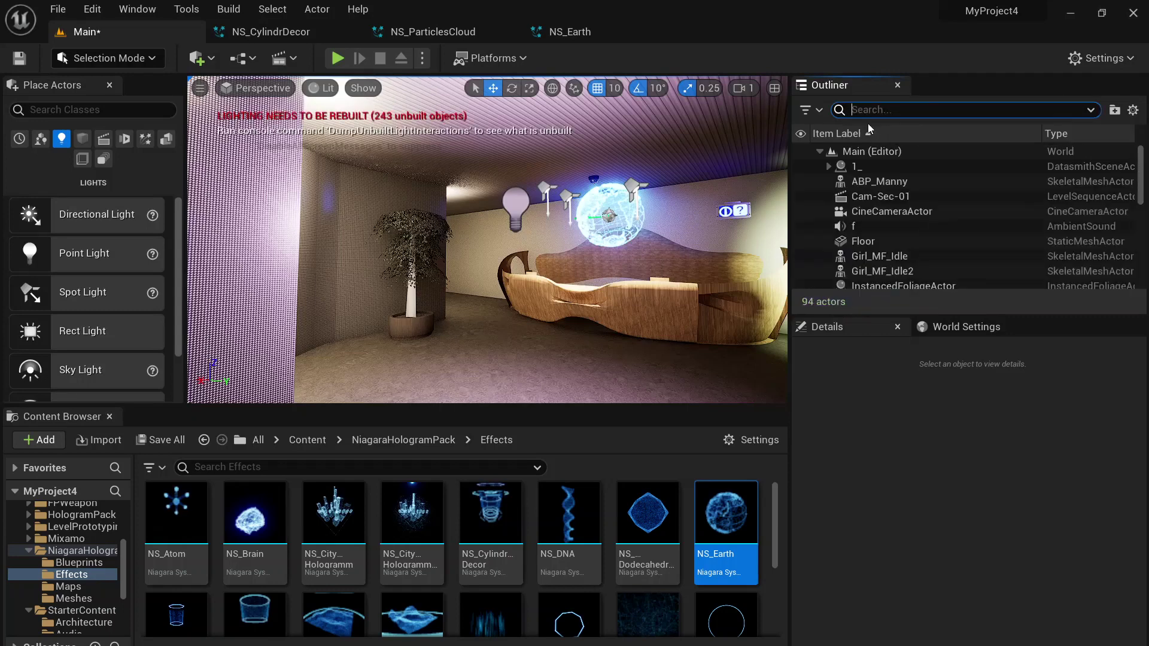
type("light")
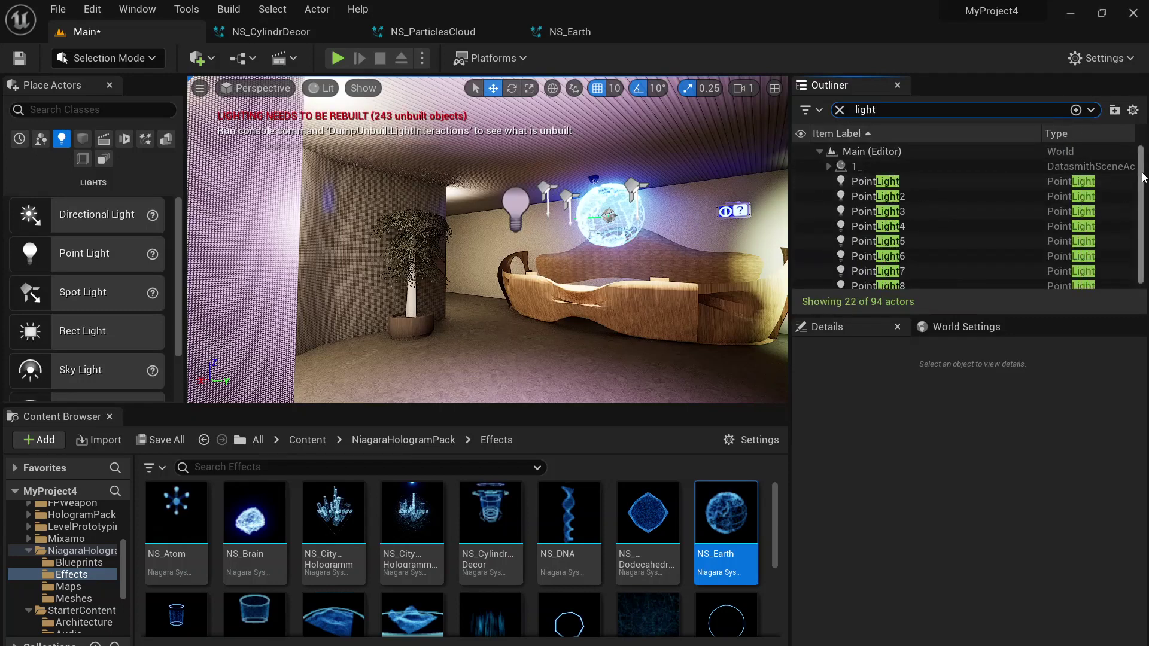
left_click(986, 110)
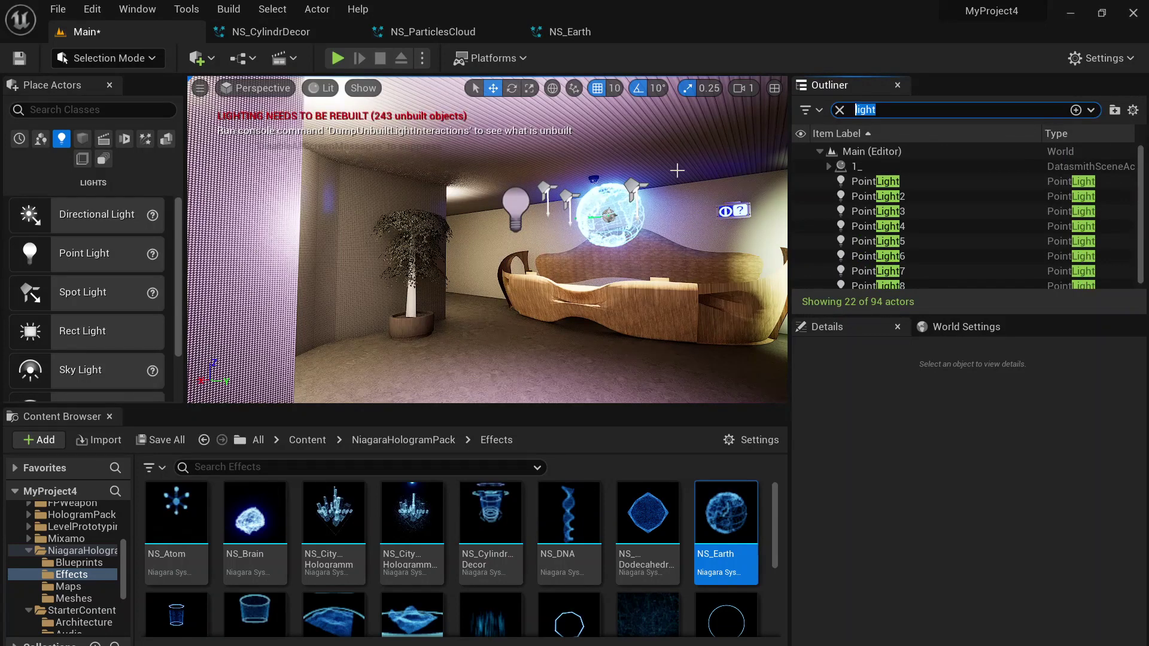
type("sky")
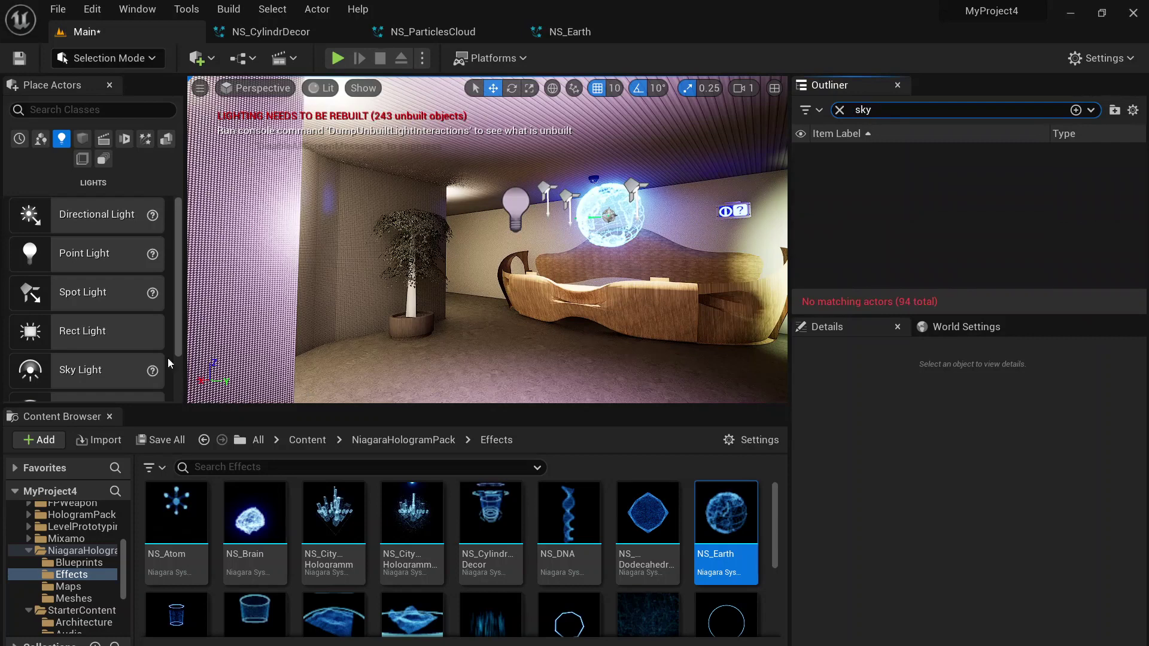
Place a Sky Light and a Directional Light on the floor near the potted plant.
left_click_drag(41, 371, 453, 257)
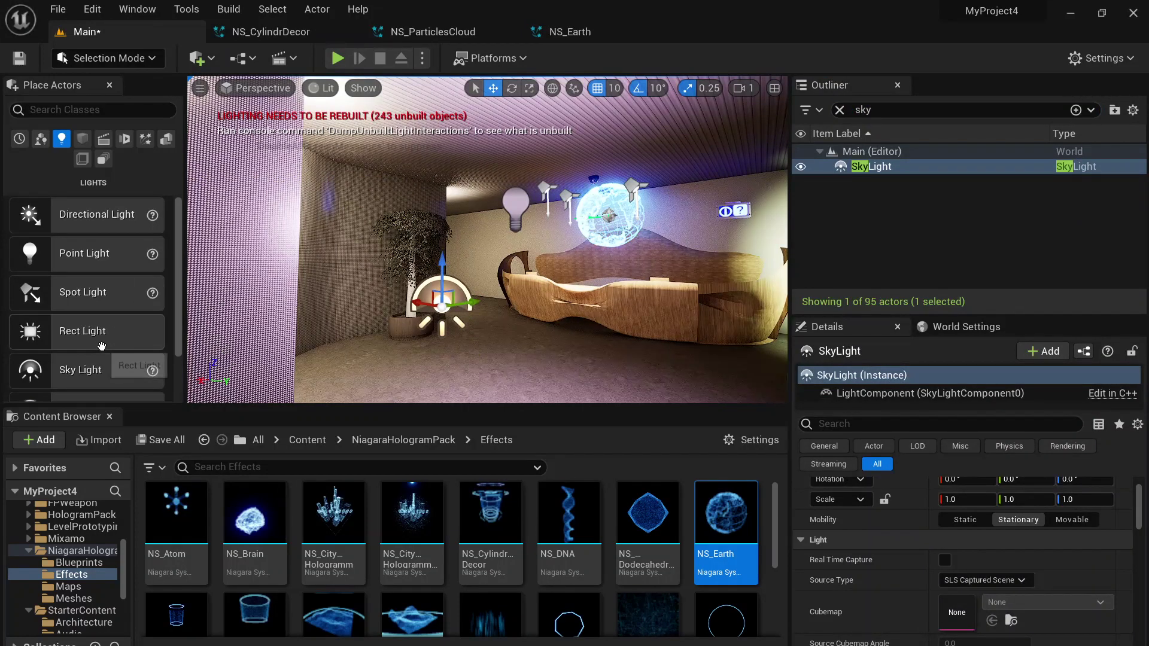
left_click_drag(350, 289, 367, 330)
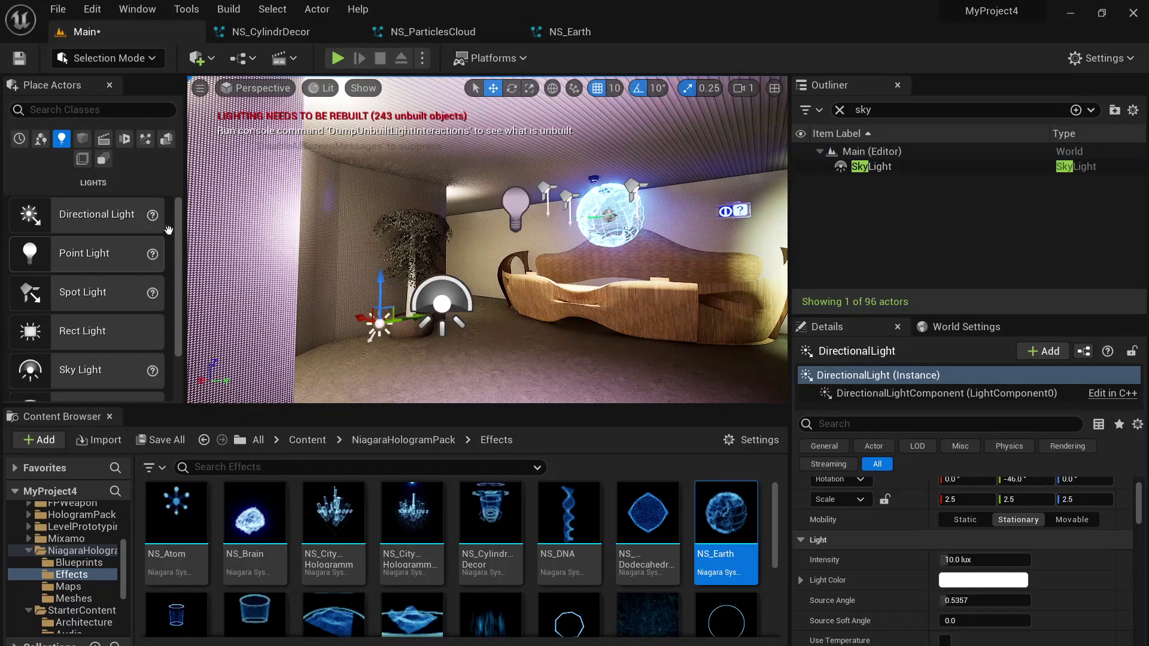
scroll(181, 239, "down", 2)
scroll(180, 261, "up", 2)
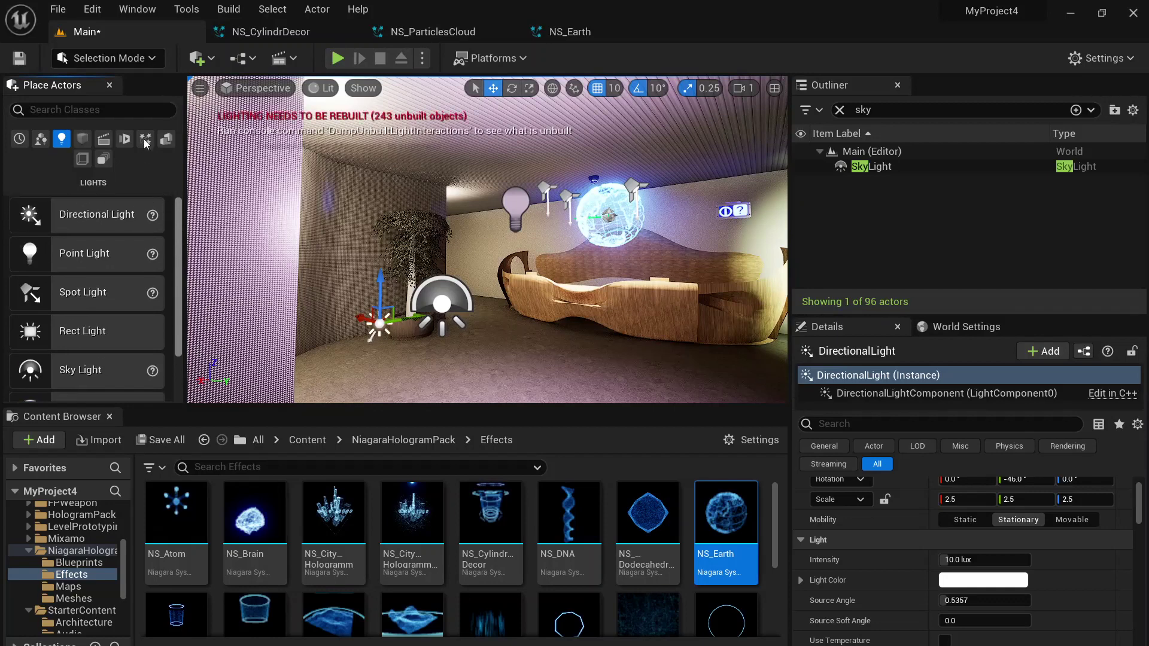
Find and place a Sky Atmosphere near the potted plant and enable Real Time Capture on the Sky Light.
left_click(153, 108)
type("sky")
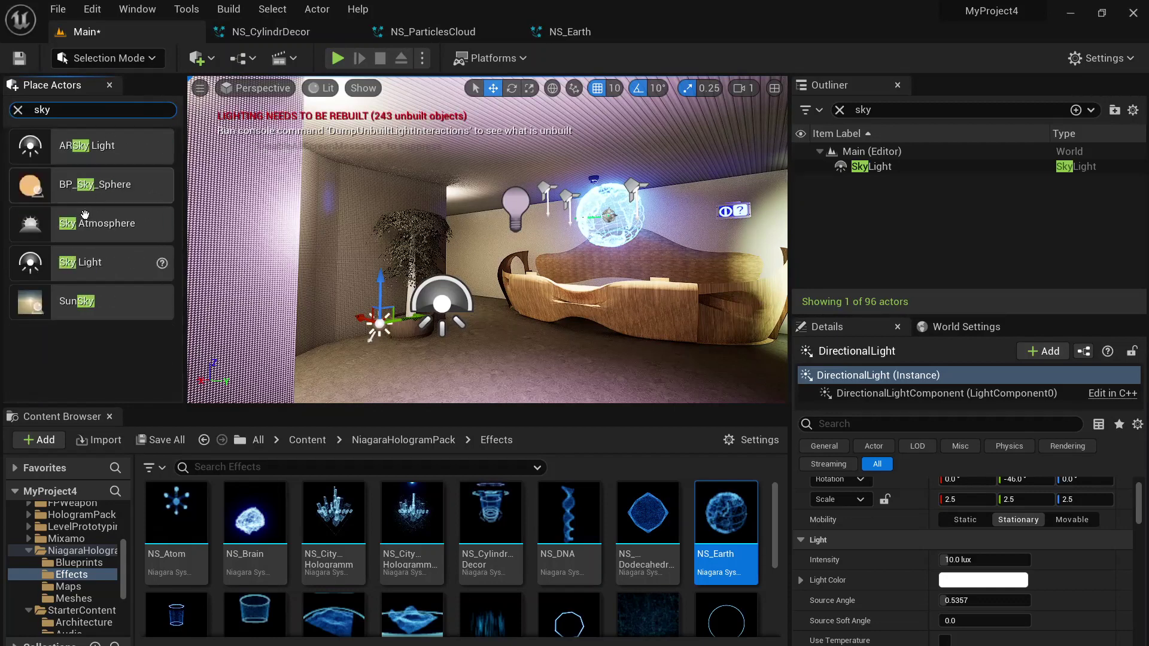
left_click_drag(85, 215, 404, 344)
left_click(442, 303)
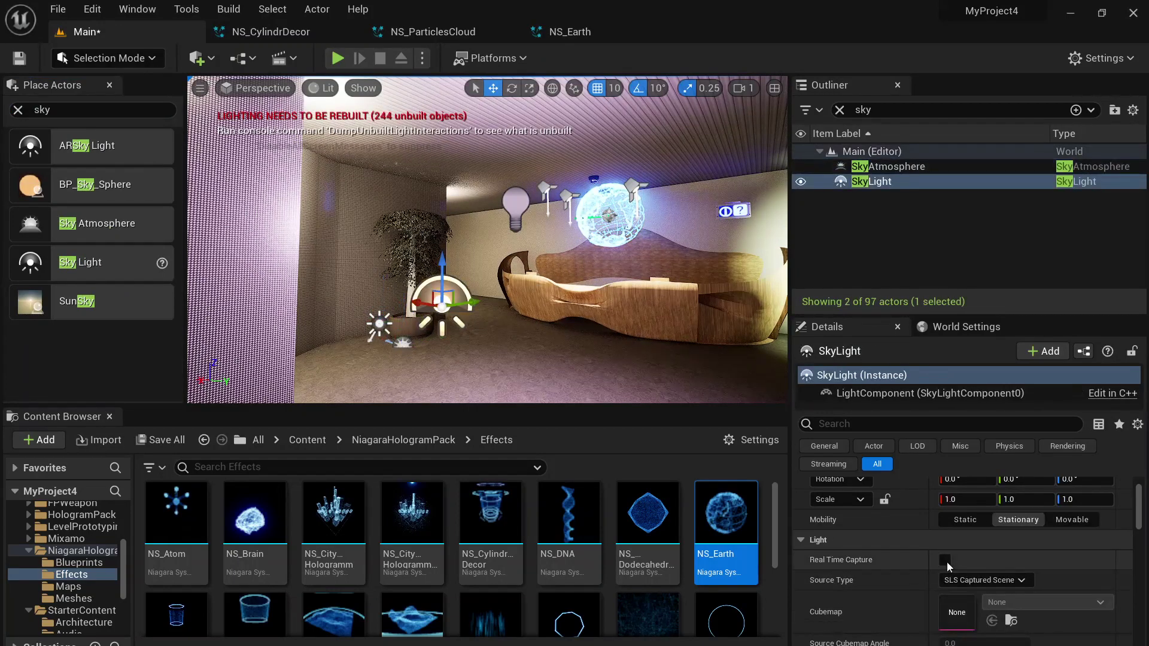
left_click(947, 562)
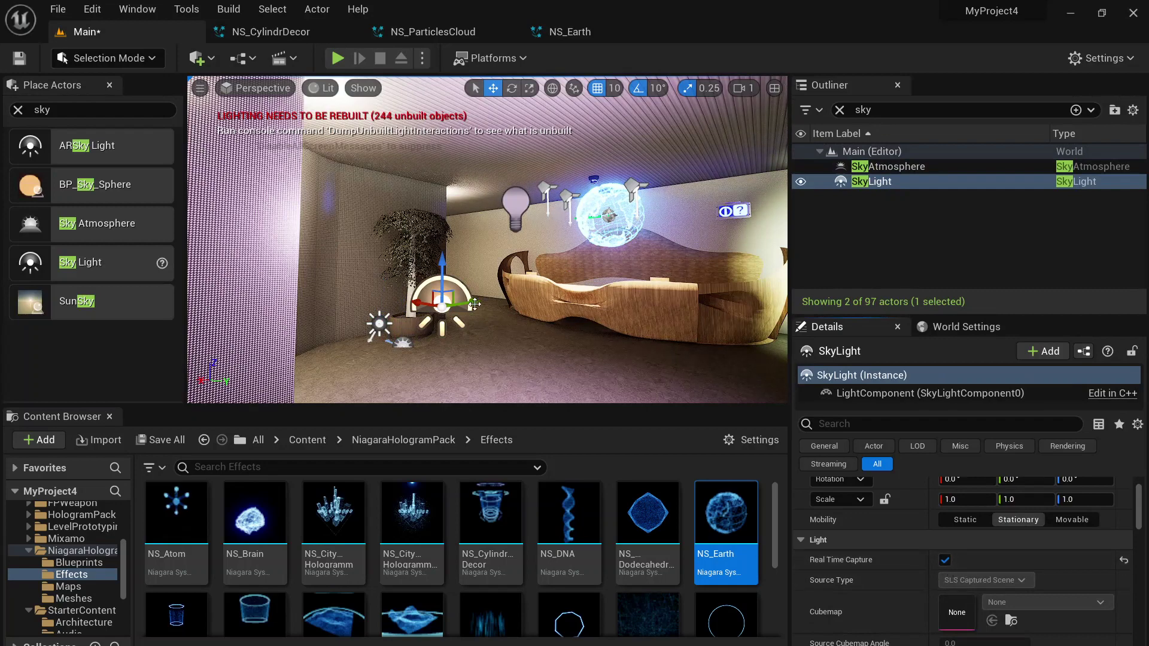
Check the ceiling and hologram lighting, and delete the SkyLight, SkyAtmosphere and DirectionalLight near the potted plant.
mouse_move(461, 299)
right_mouse_down()
mouse_move(413, 320)
mouse_move(466, 314)
right_mouse_up()
right_click_drag(557, 320, 262, 225)
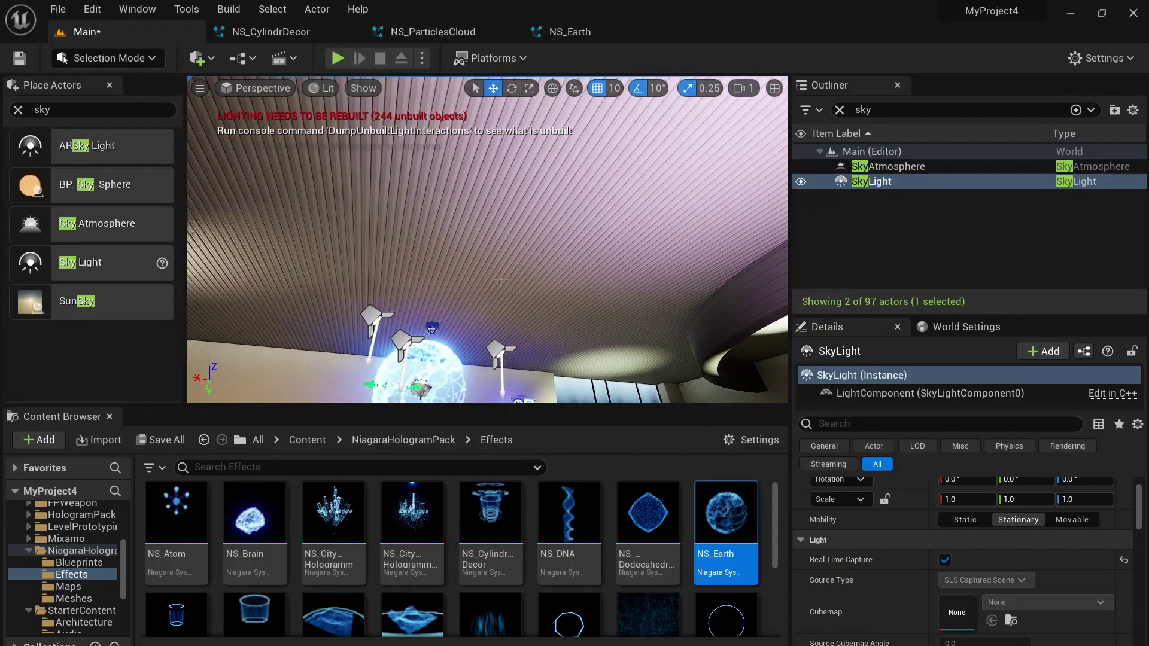
right_click_drag(500, 279, 509, 317)
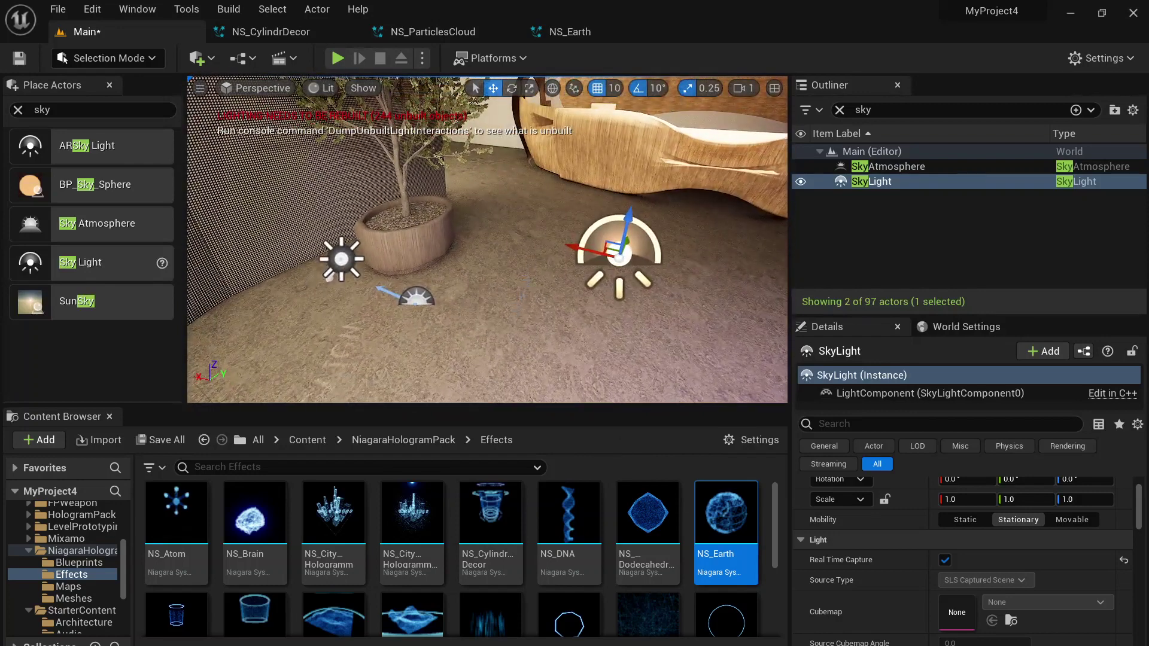
key("Delete")
left_click(422, 295)
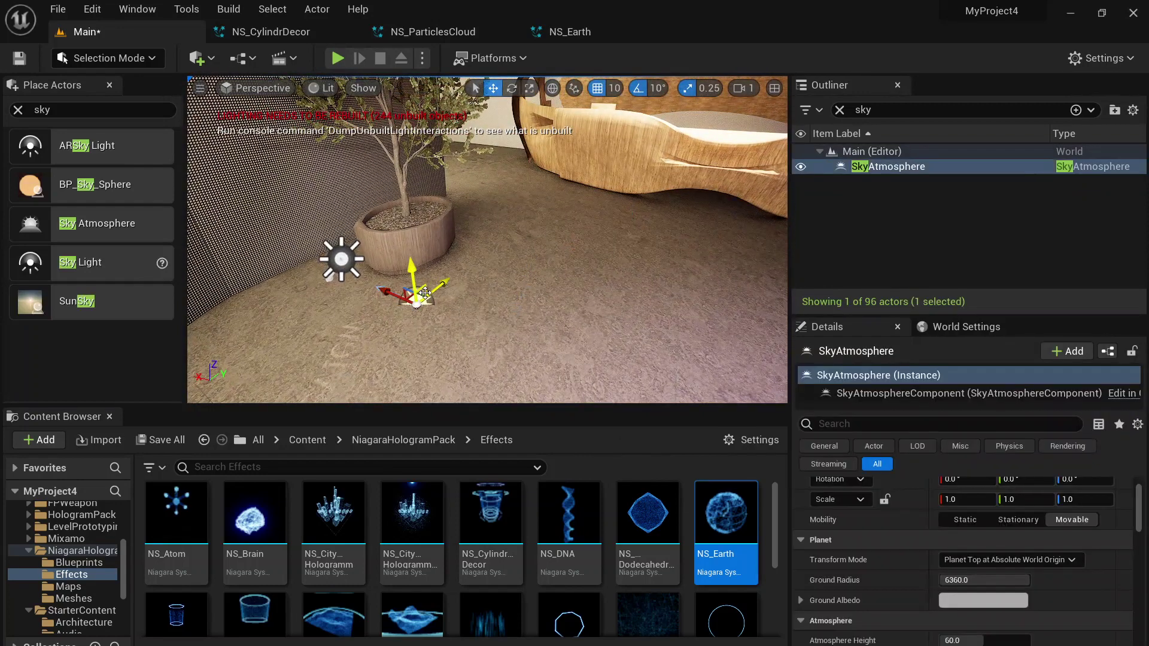
key("Delete")
left_click(342, 260)
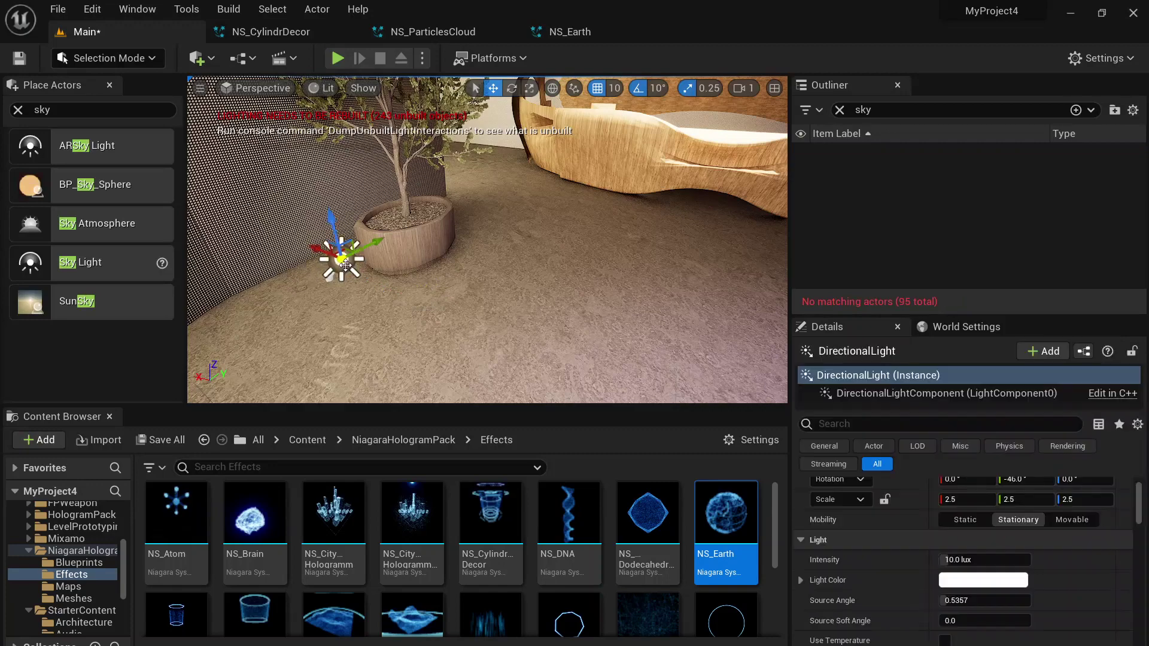
key("Delete")
Clear the class search, place a Point Light in the dark unlit area and shift it along its Y axis.
right_click_drag(345, 265, 359, 180)
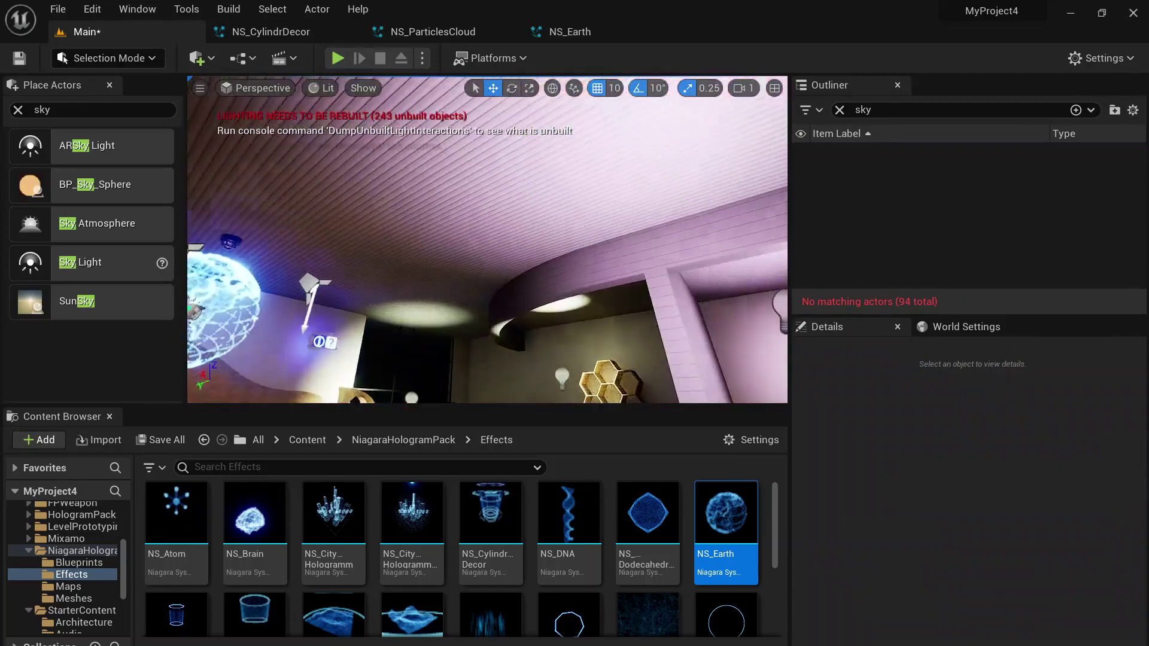
right_click_drag(554, 295, 522, 333)
key("w")
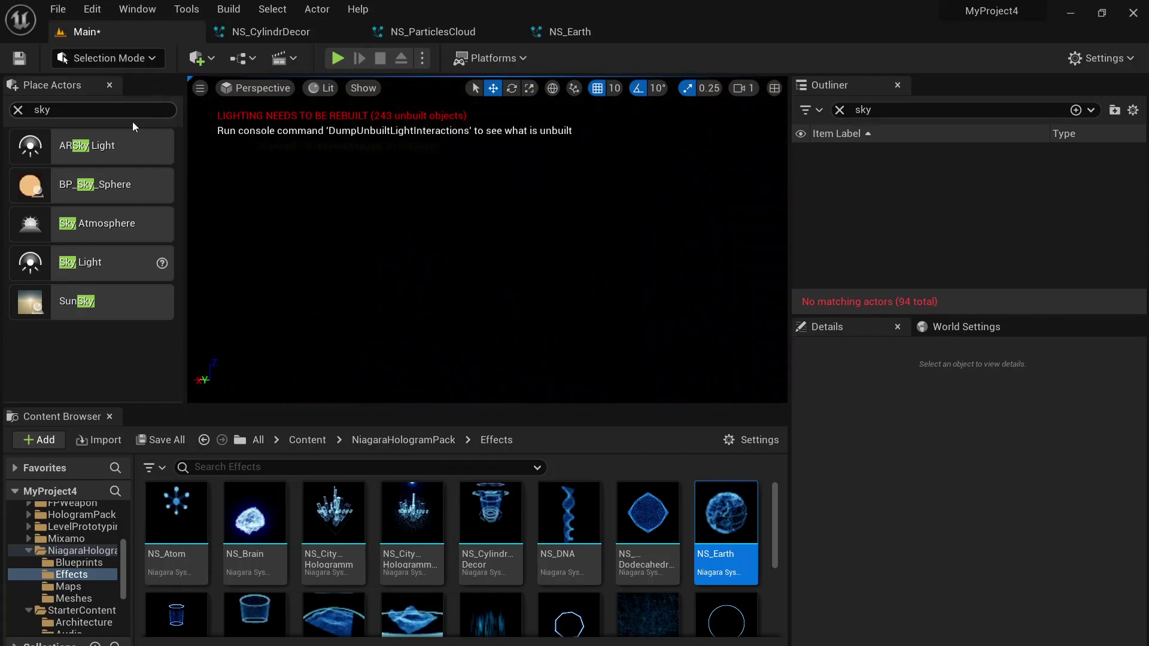
left_click(18, 111)
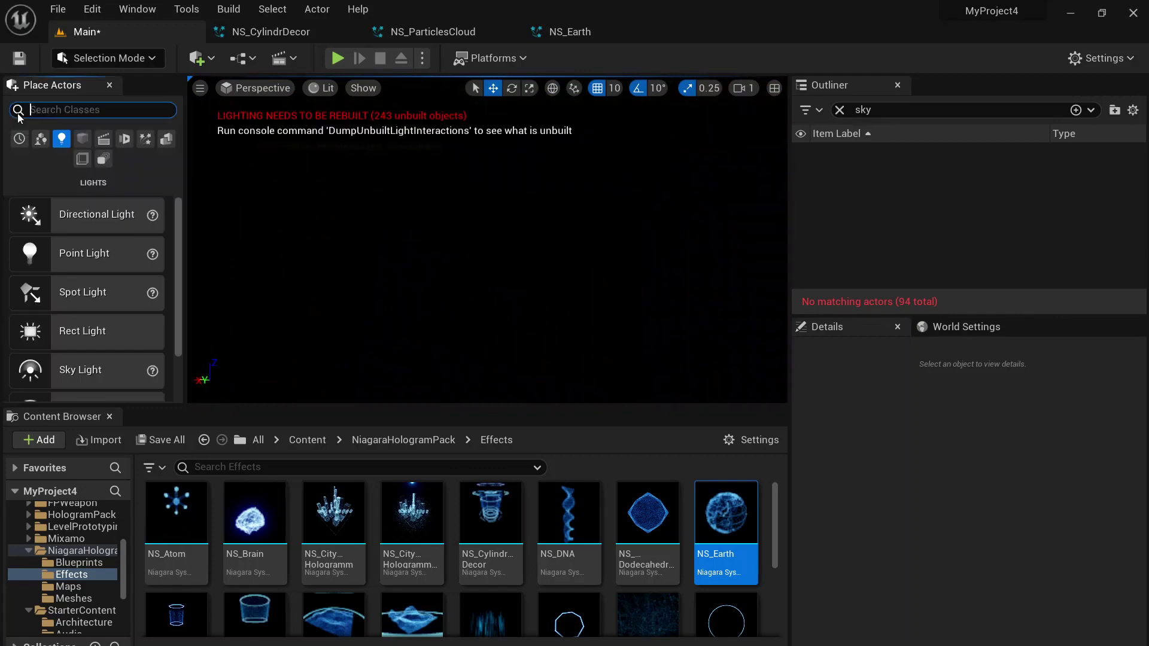
left_click_drag(65, 260, 527, 367)
mouse_move(465, 298)
right_mouse_down()
mouse_move(521, 281)
mouse_move(574, 285)
mouse_move(556, 323)
mouse_move(480, 295)
right_mouse_up()
key("w")
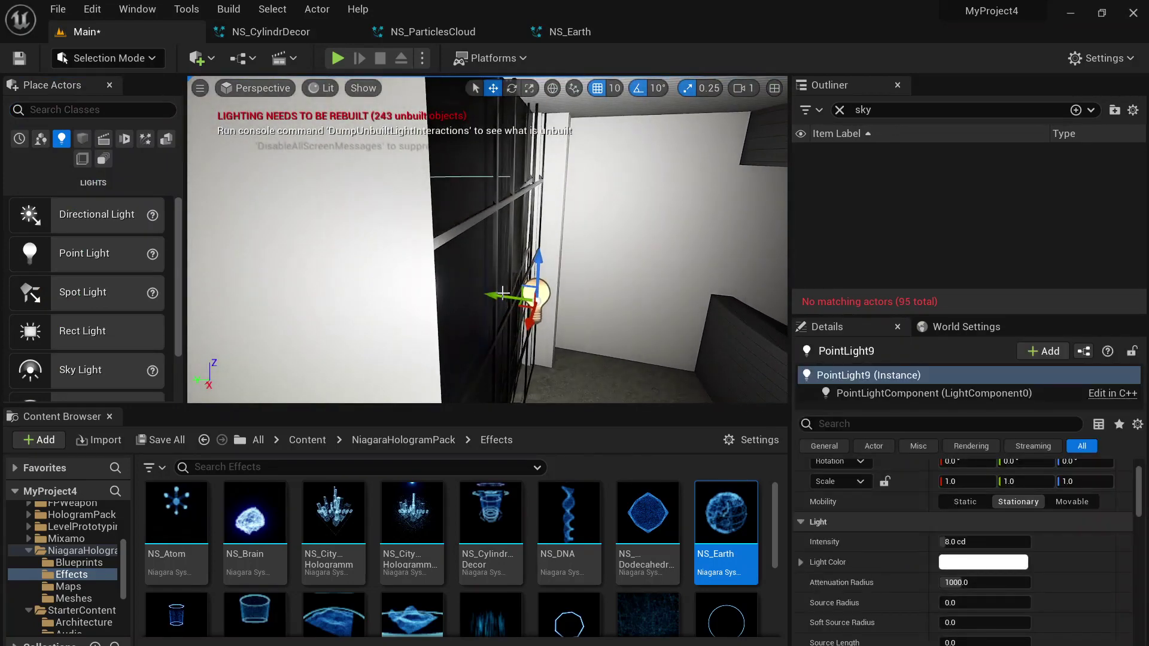
left_click_drag(499, 296, 365, 274)
right_click_drag(358, 272, 451, 231)
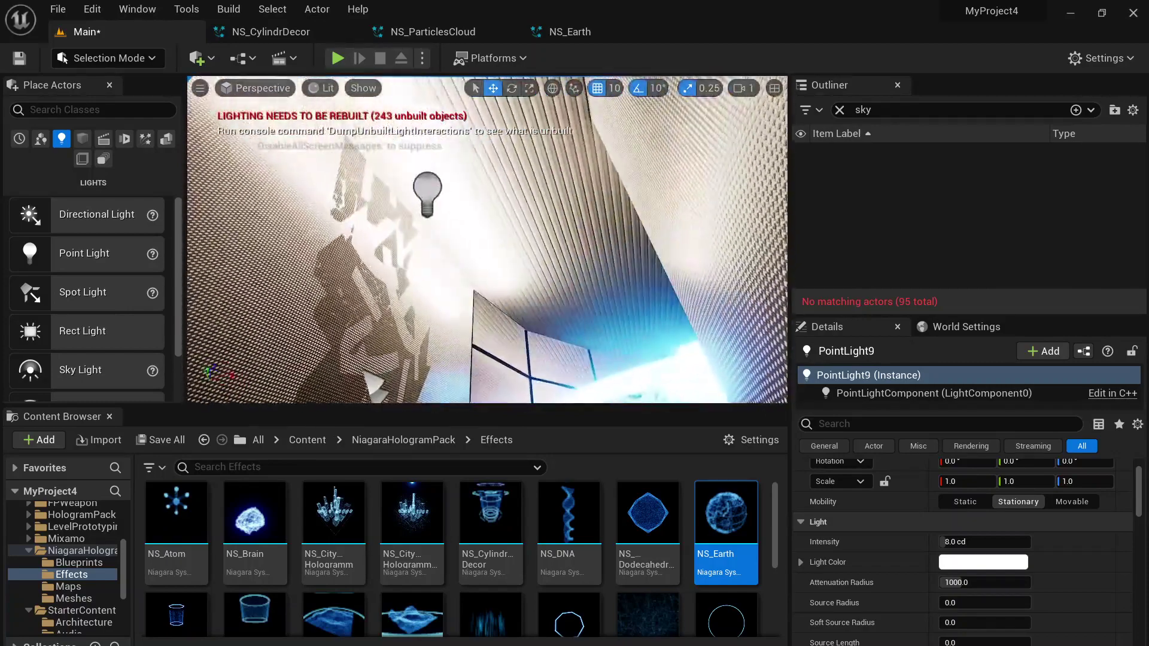
Select Neon_light_4 under the slatted ceiling and lower it slightly.
left_click(428, 192)
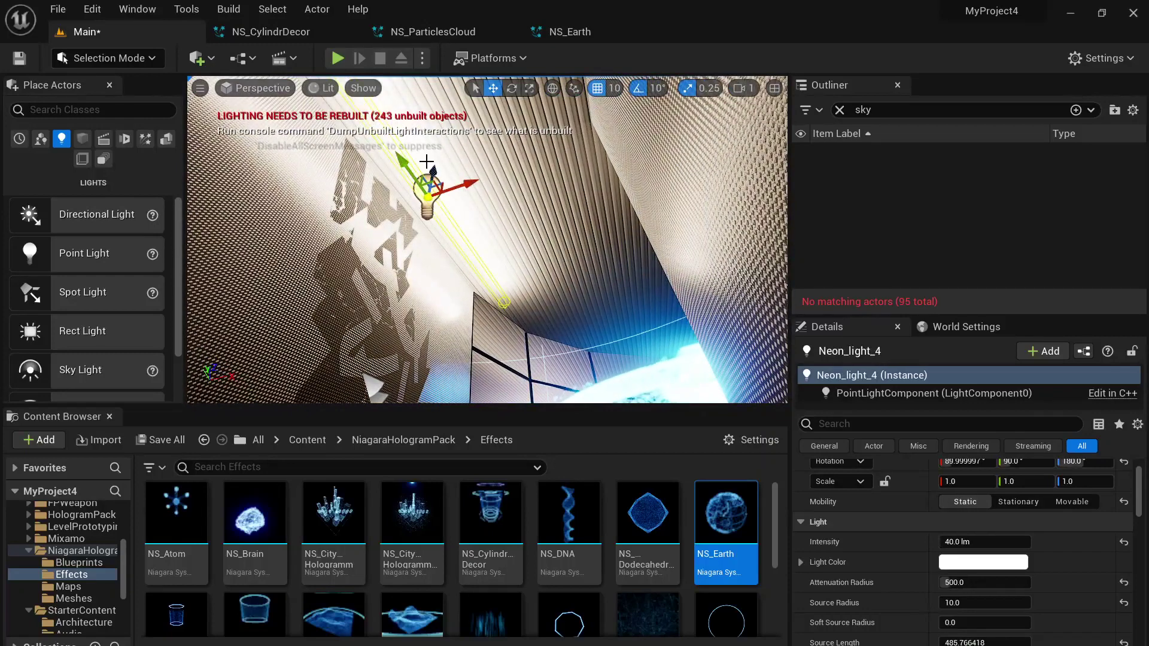
left_click_drag(433, 182, 434, 198)
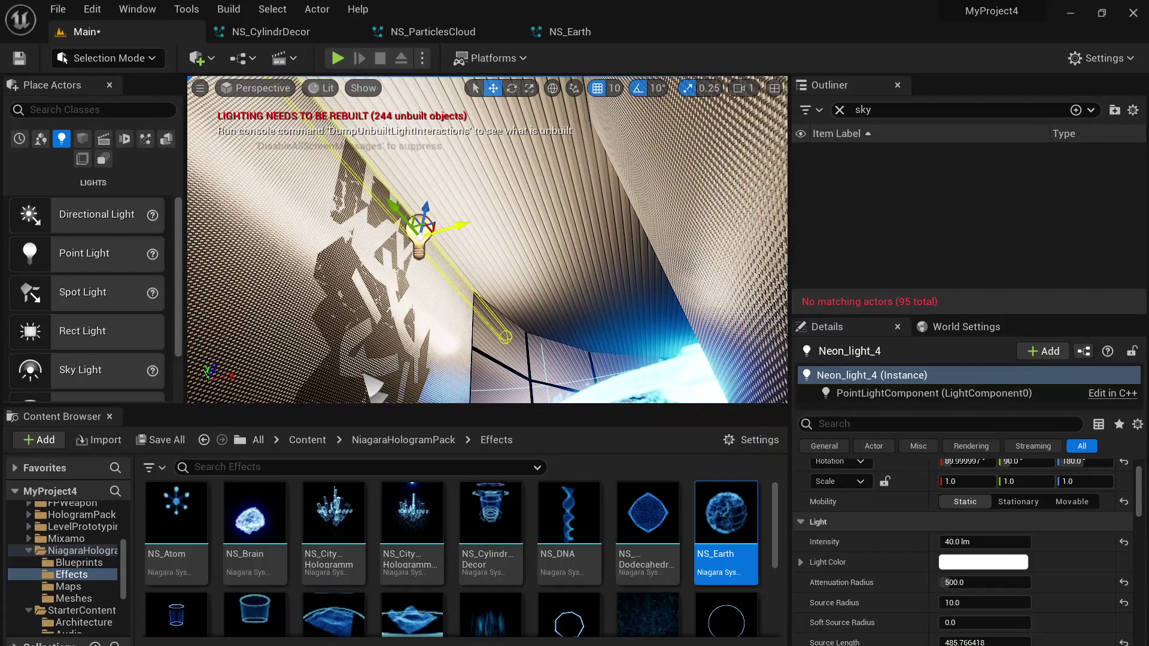
Select the NS_SolarSystemPattern effect and the TriggerSphere above it to inspect their details.
mouse_move(482, 213)
right_mouse_down()
mouse_move(466, 287)
mouse_move(452, 266)
mouse_move(473, 270)
mouse_move(474, 230)
right_mouse_up()
left_click(479, 243)
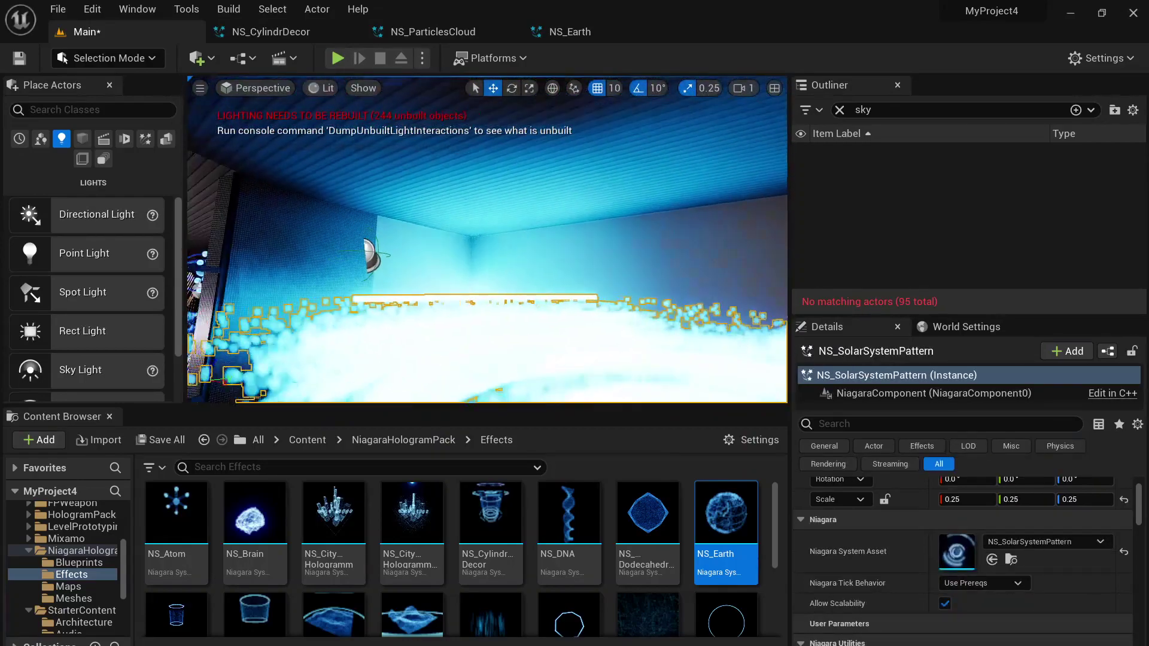
left_click(372, 254)
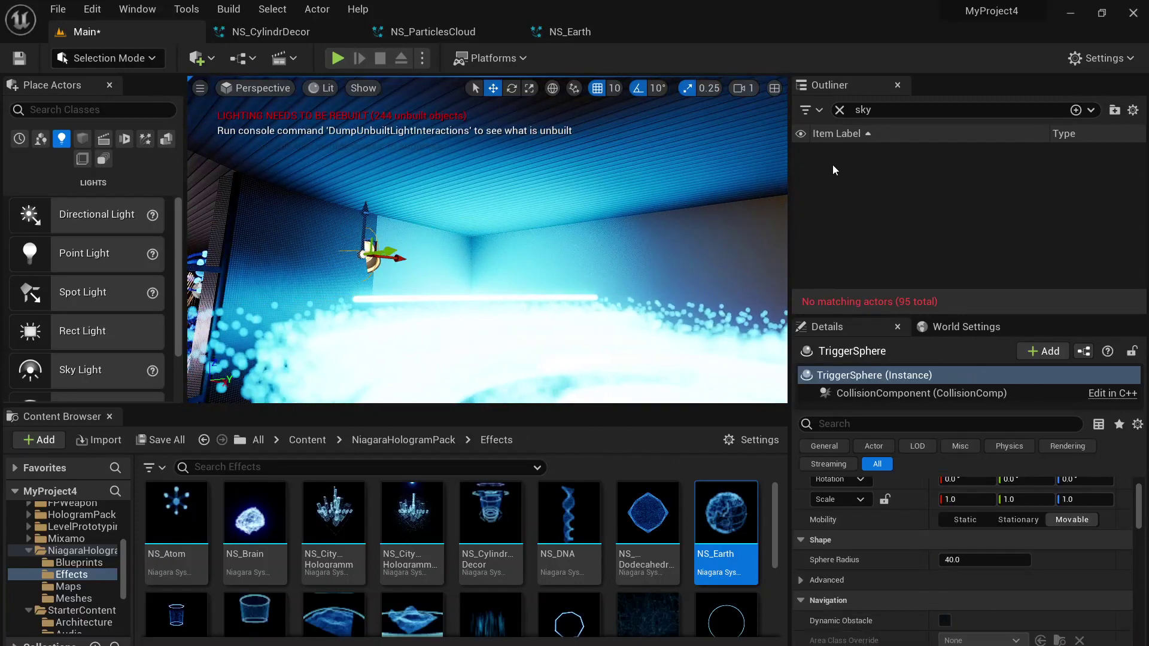
Clear the actor search in the Outliner and delete the selected TriggerSphere from the level.
left_click(840, 109)
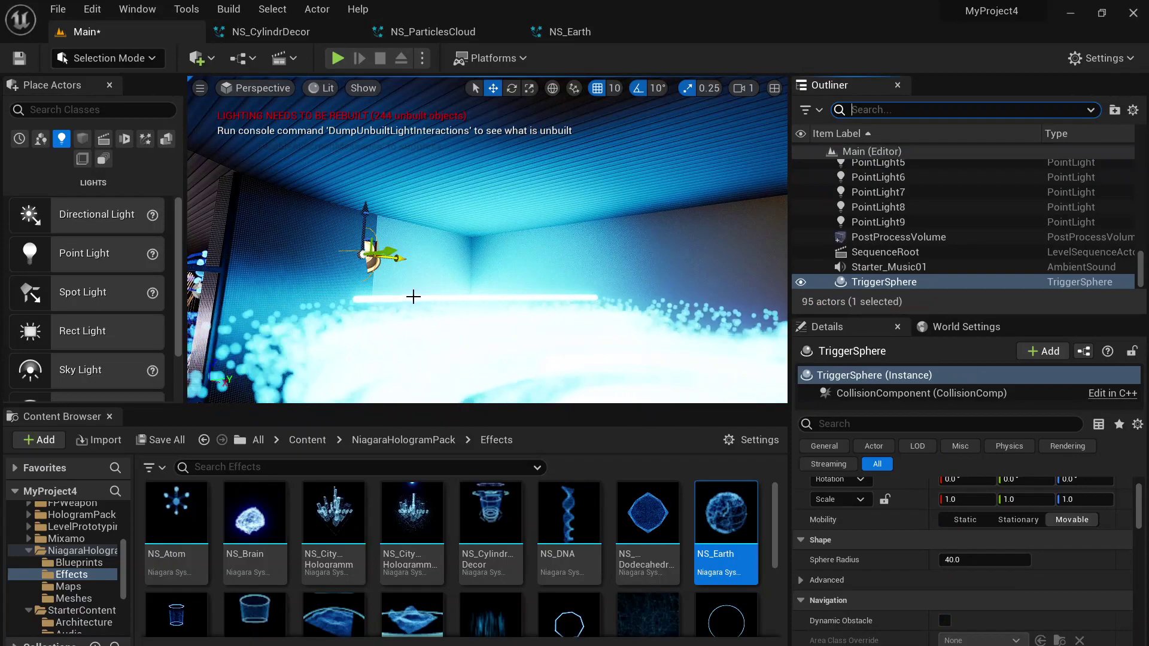
right_click_drag(412, 297, 515, 269)
key("Delete")
Select the NS_SolarSystem effect in the room, locate its asset in the Effects folder and open it for editing.
left_click(544, 259)
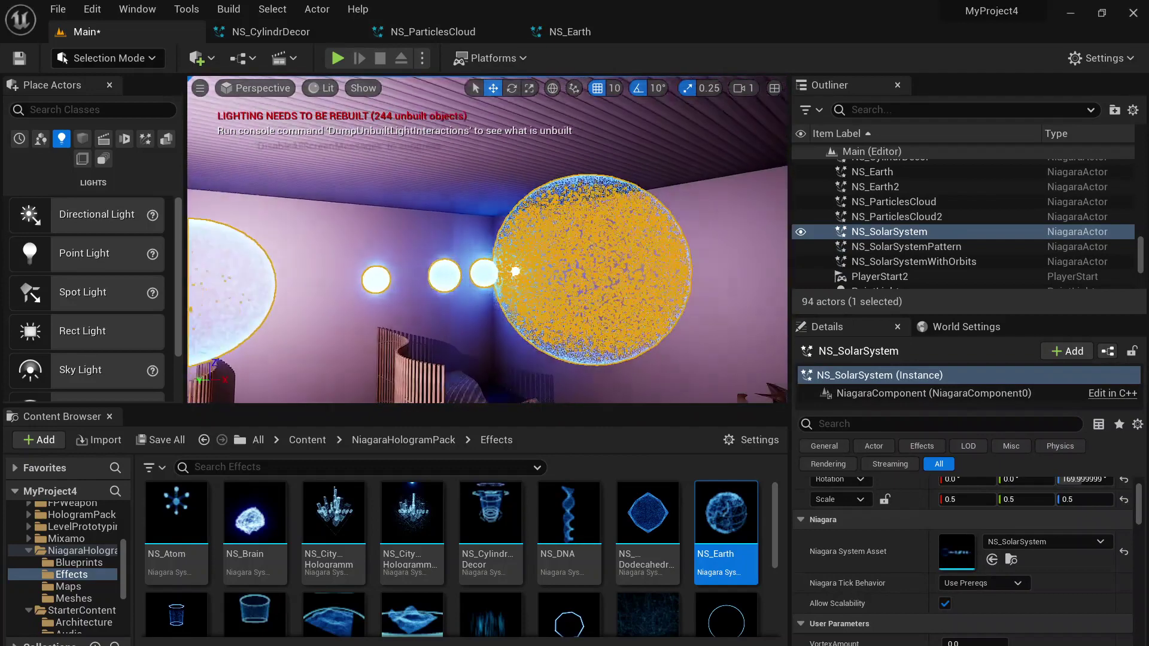
right_click(555, 239)
left_click(598, 271)
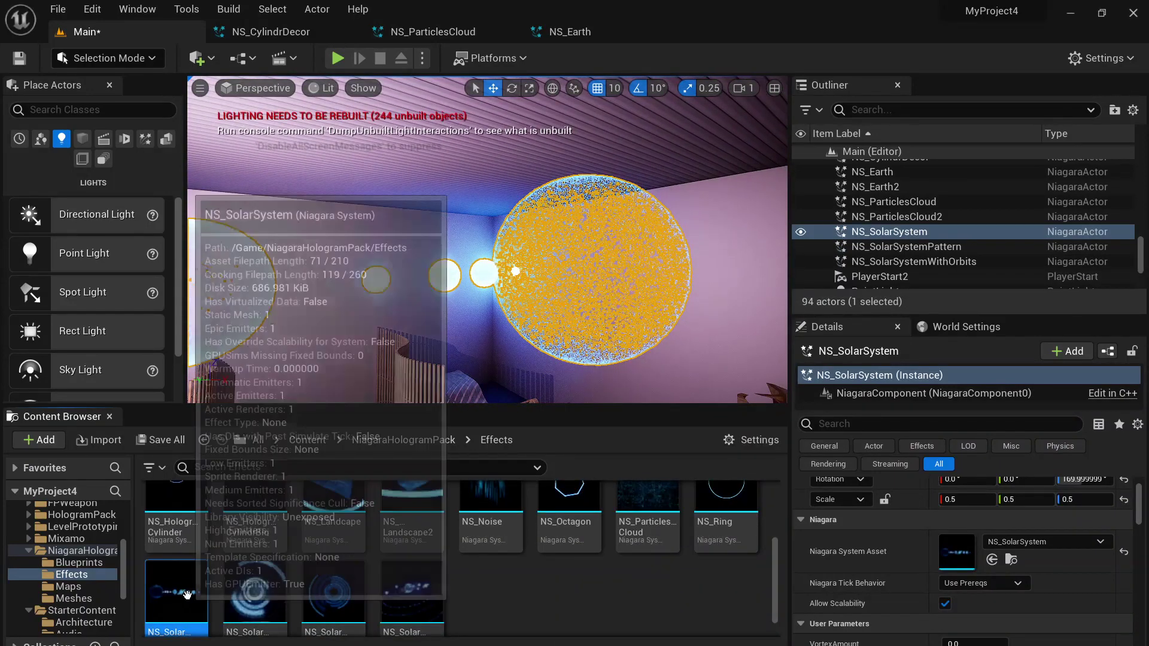
double_click(191, 594)
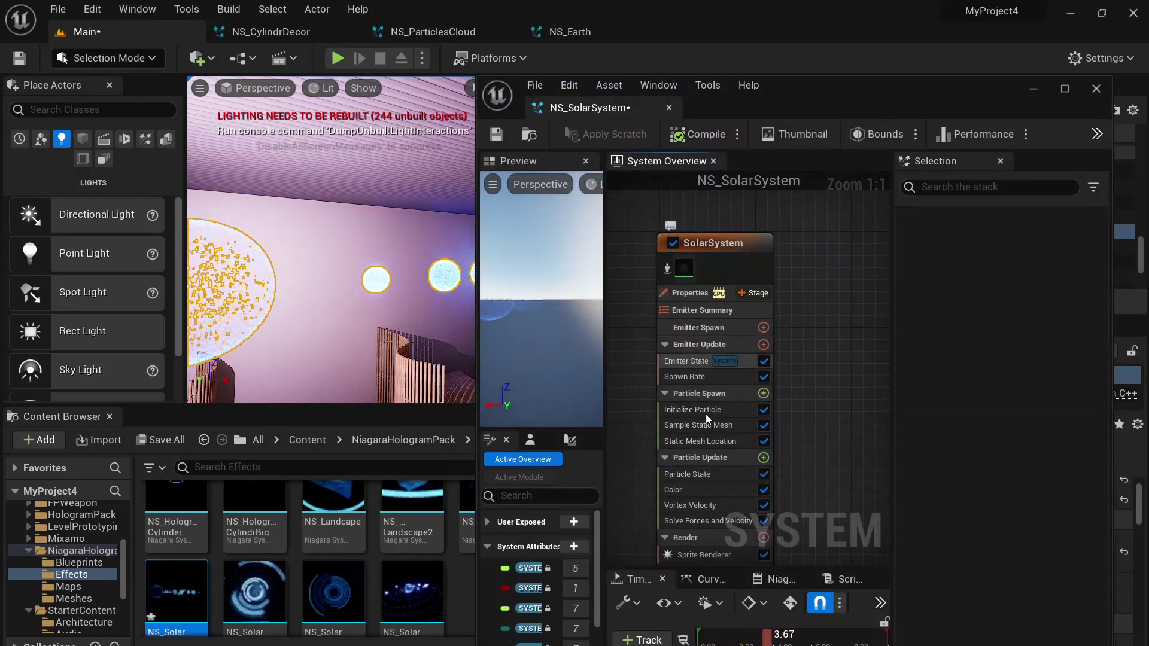
Set the SolarSystem emitter's spawn rate to 5000 and check the planets in the level.
left_click(697, 377)
left_click(993, 273)
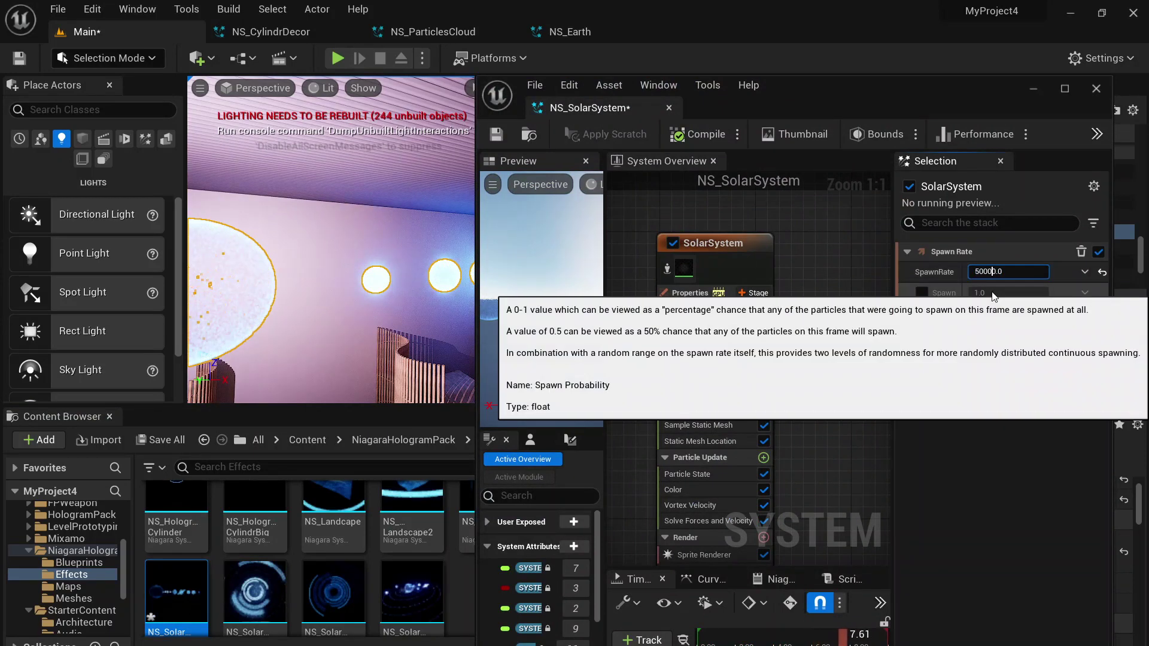
key("BackSpace")
key("Return")
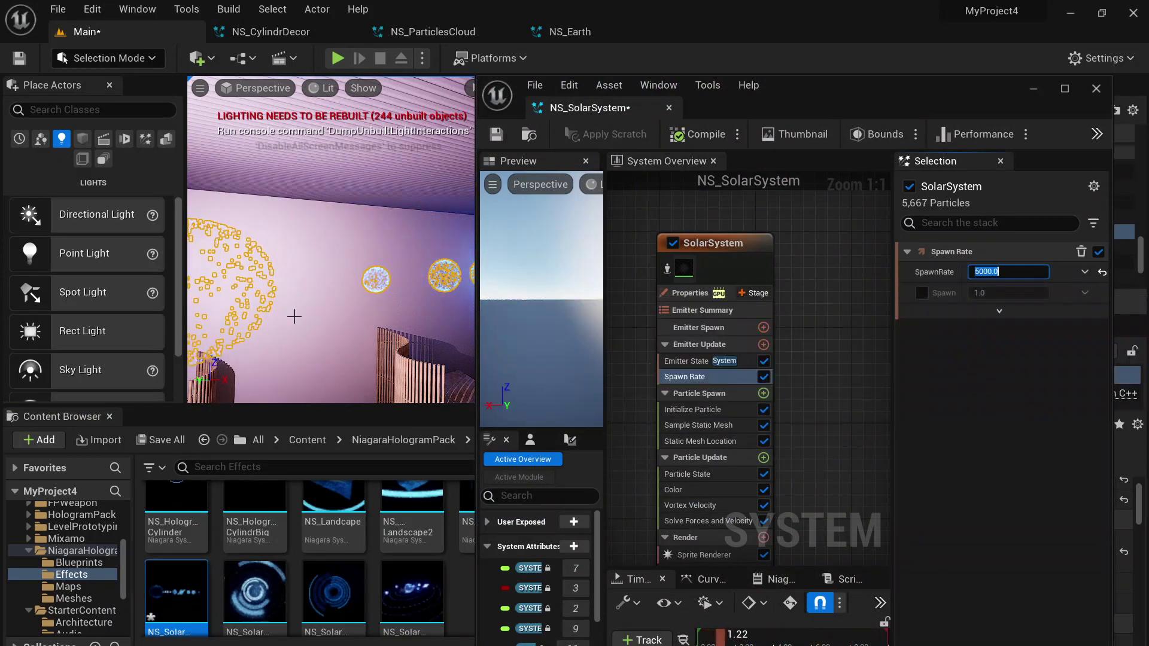
right_click_drag(292, 315, 257, 311)
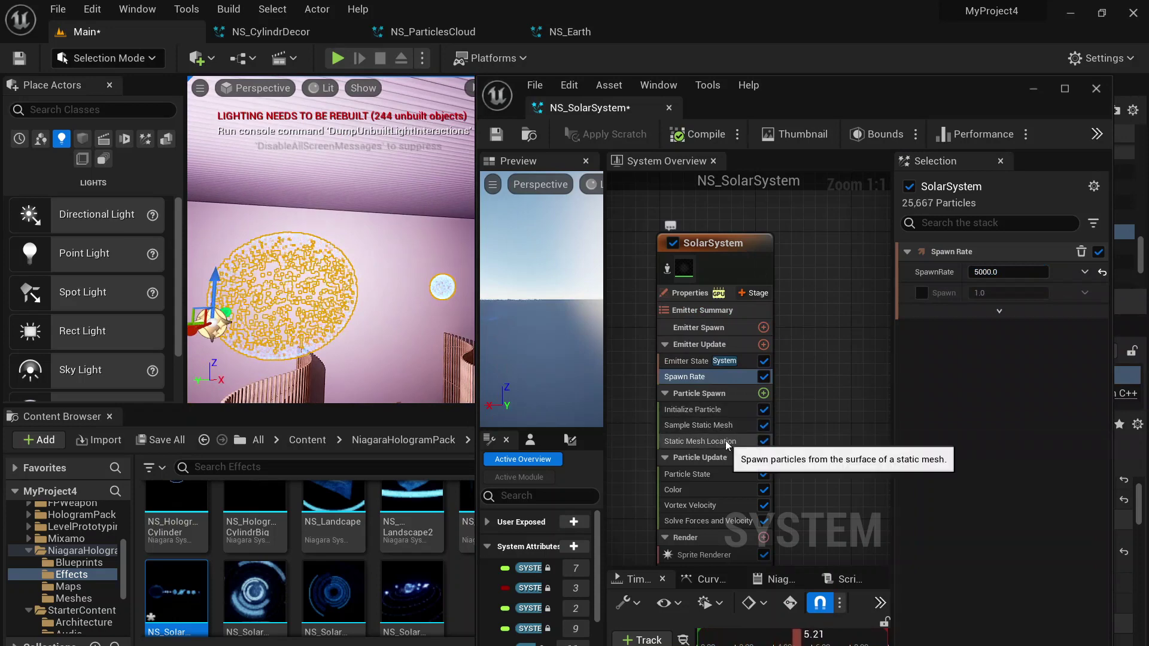
Set the sprite size in the emitter's Initialize Particle module to 5 in X and 5 in Y, and inspect the planets.
left_click(710, 409)
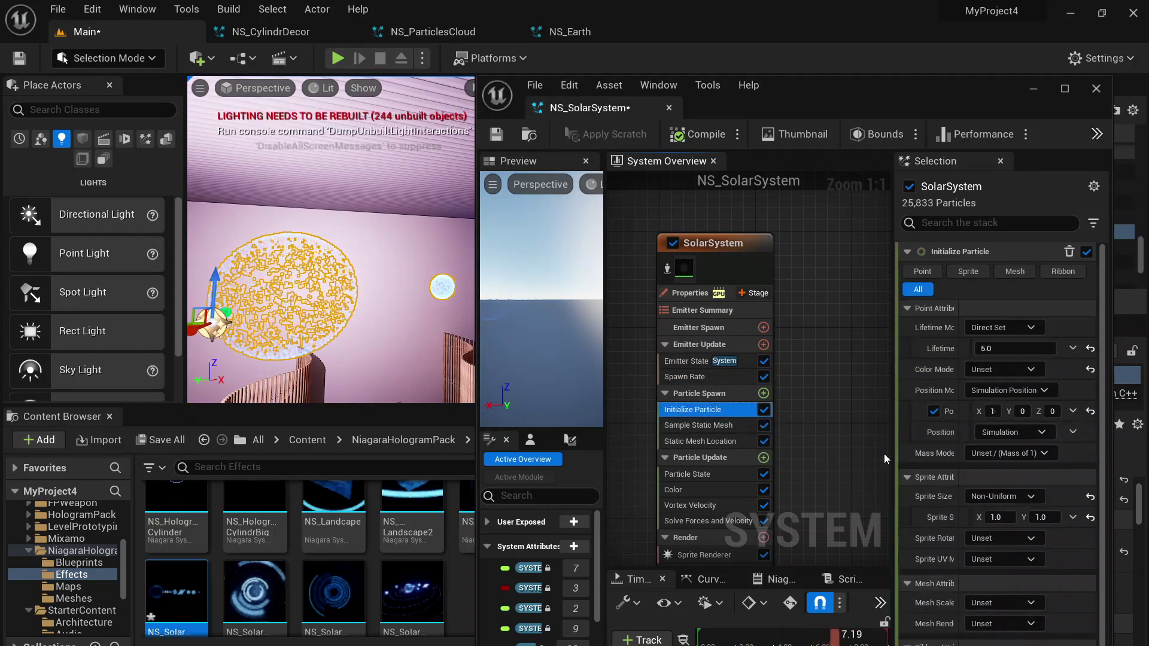
left_click(1011, 517)
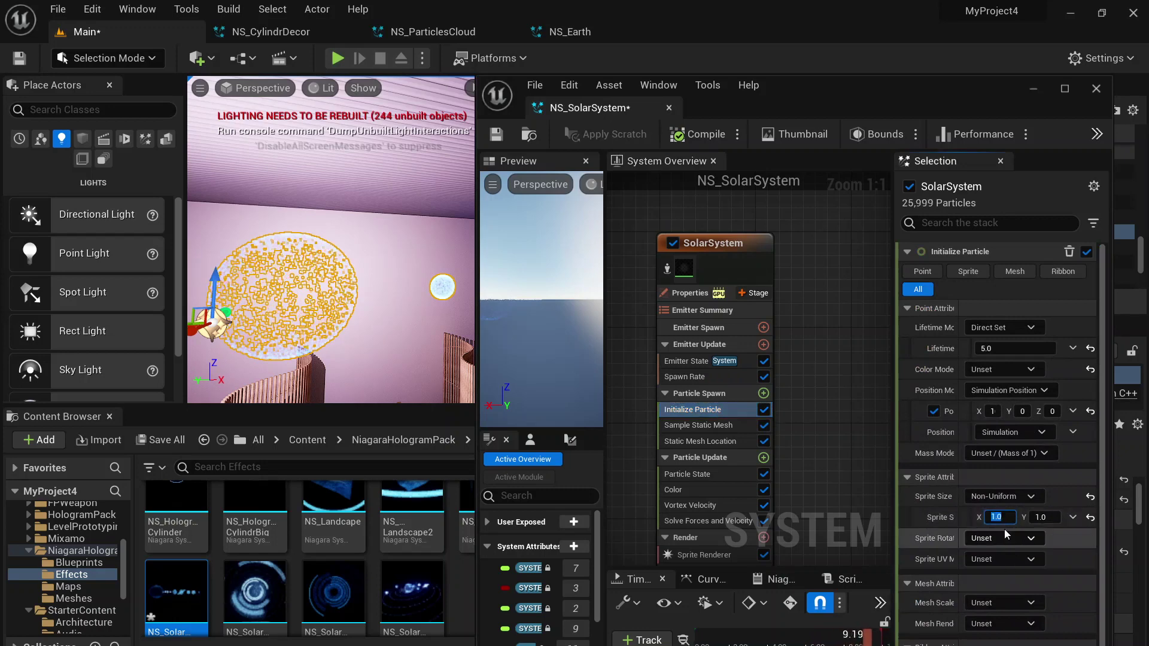
type("5")
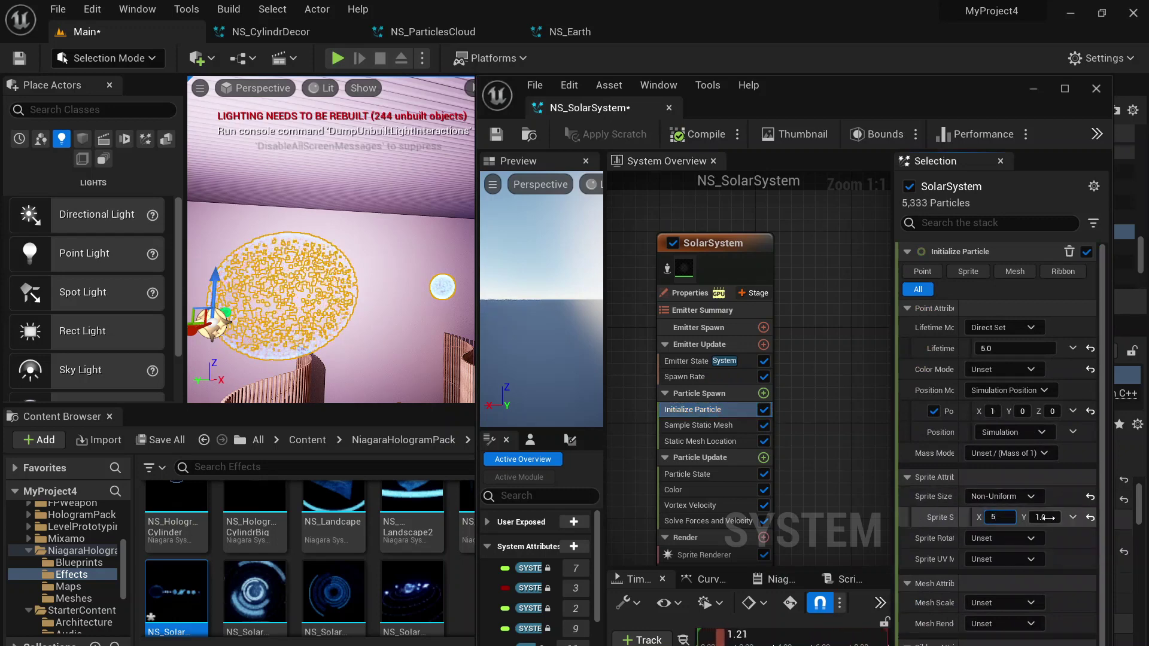
key("Tab")
type("5")
left_click(995, 516)
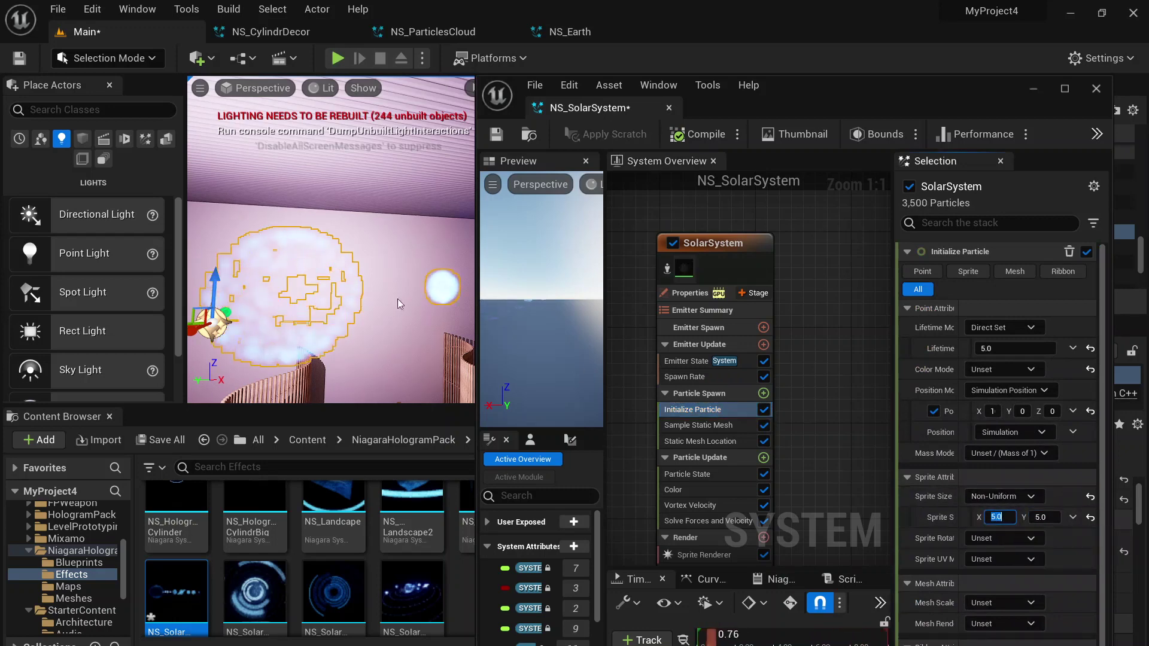
right_click_drag(400, 300, 446, 317)
right_click_drag(334, 324, 299, 323)
Open the DefaultSpriteMaterial used by the SolarSystem emitter's Sprite Renderer and find the Multiply node feeding Emissive Color.
right_click_drag(846, 406, 845, 276)
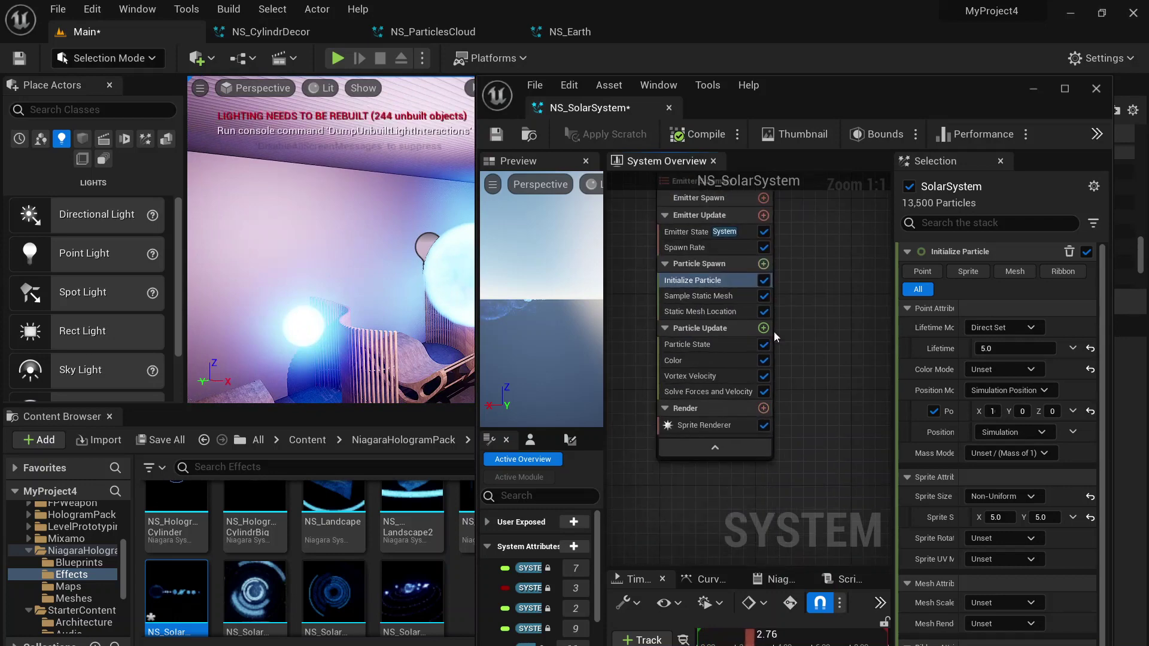
left_click(722, 426)
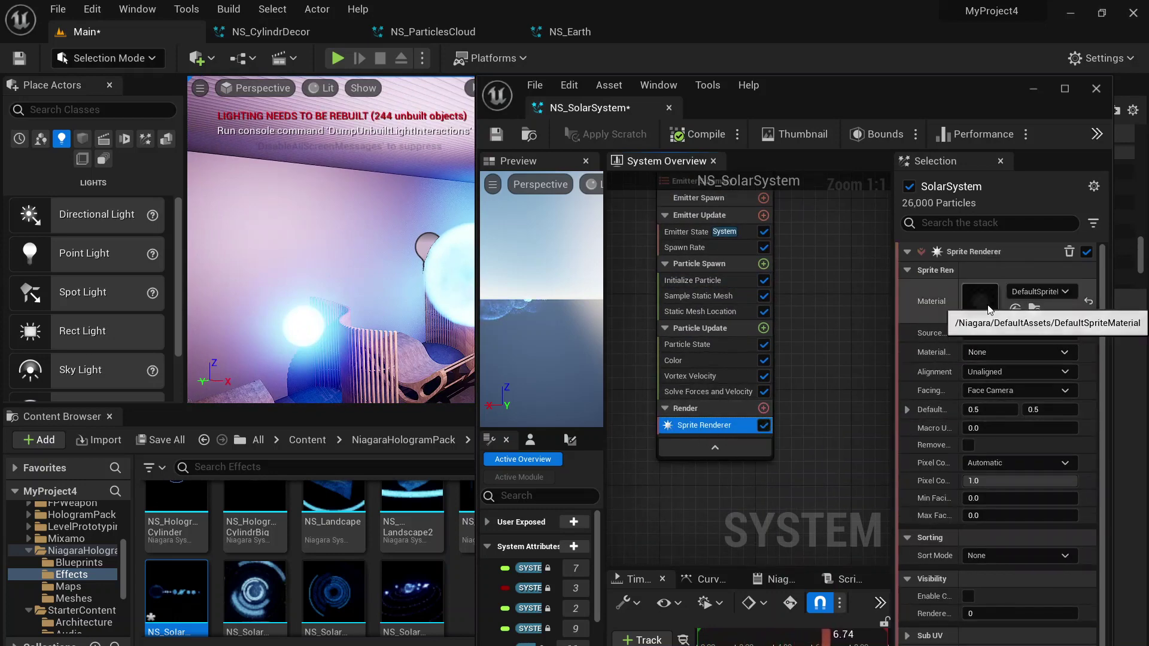
double_click(972, 311)
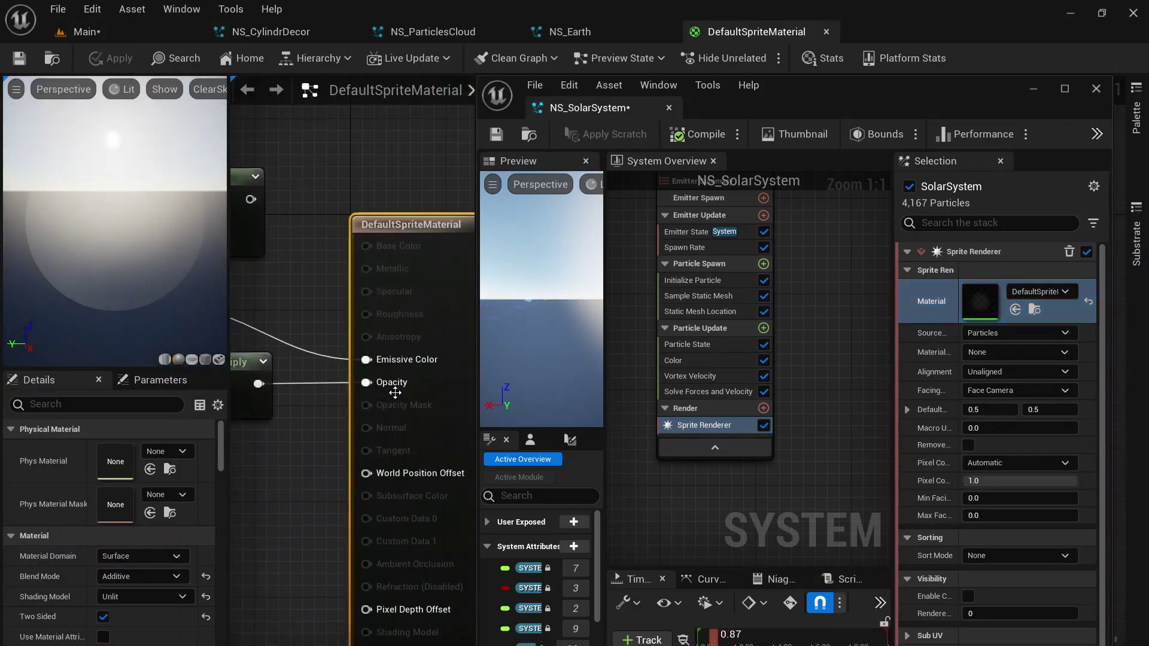
right_click_drag(311, 292, 456, 333)
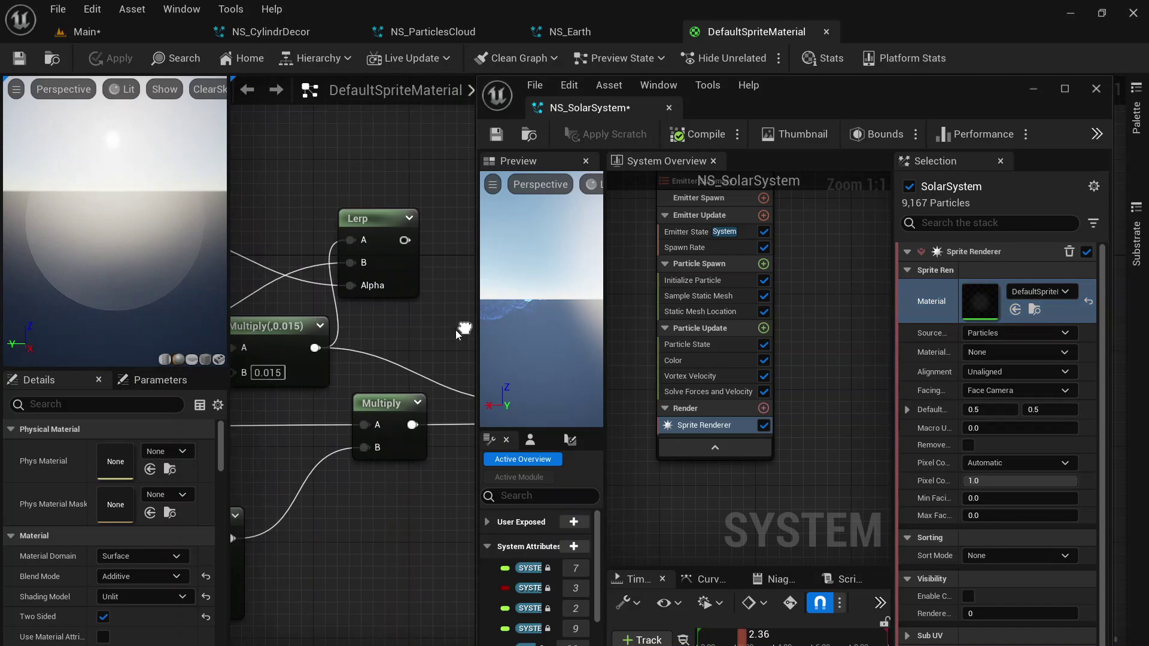
Set B of the Multiply node feeding Emissive Color to 0.15, save the material and return to the Main level.
left_click(271, 373)
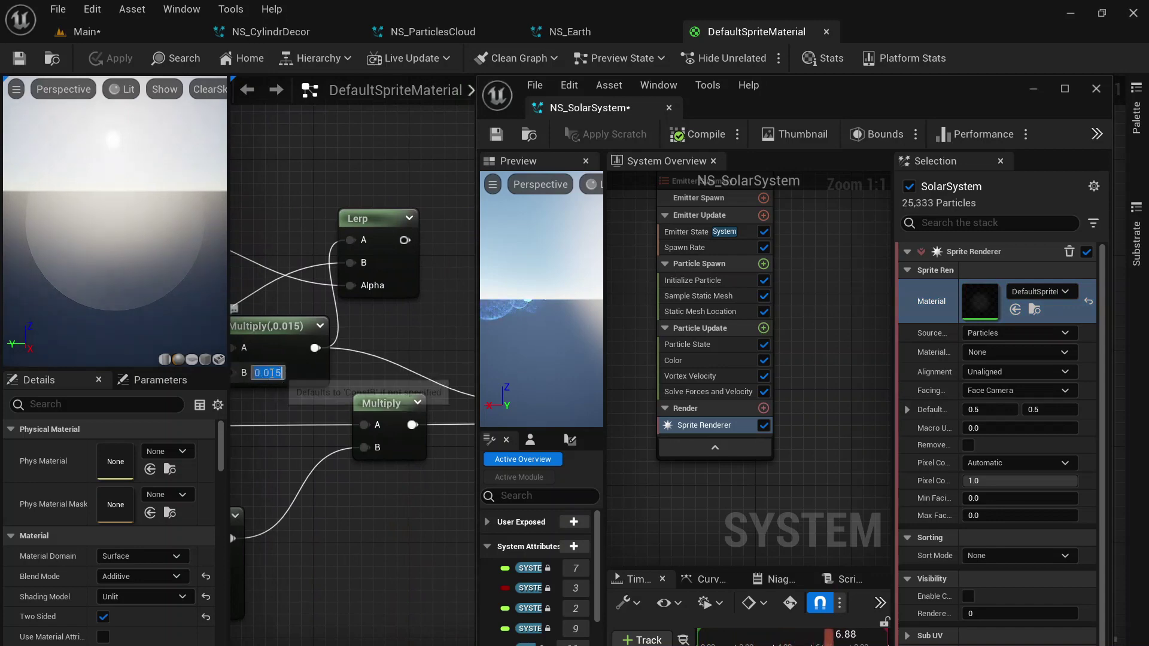
left_click(283, 406)
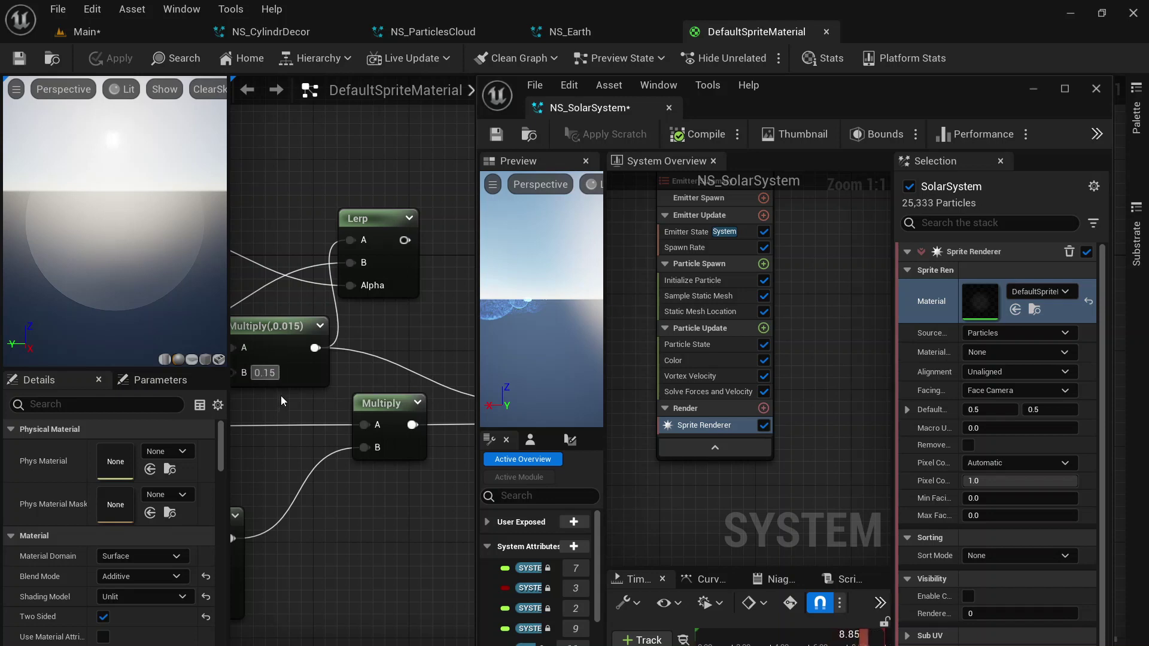
left_click(270, 372)
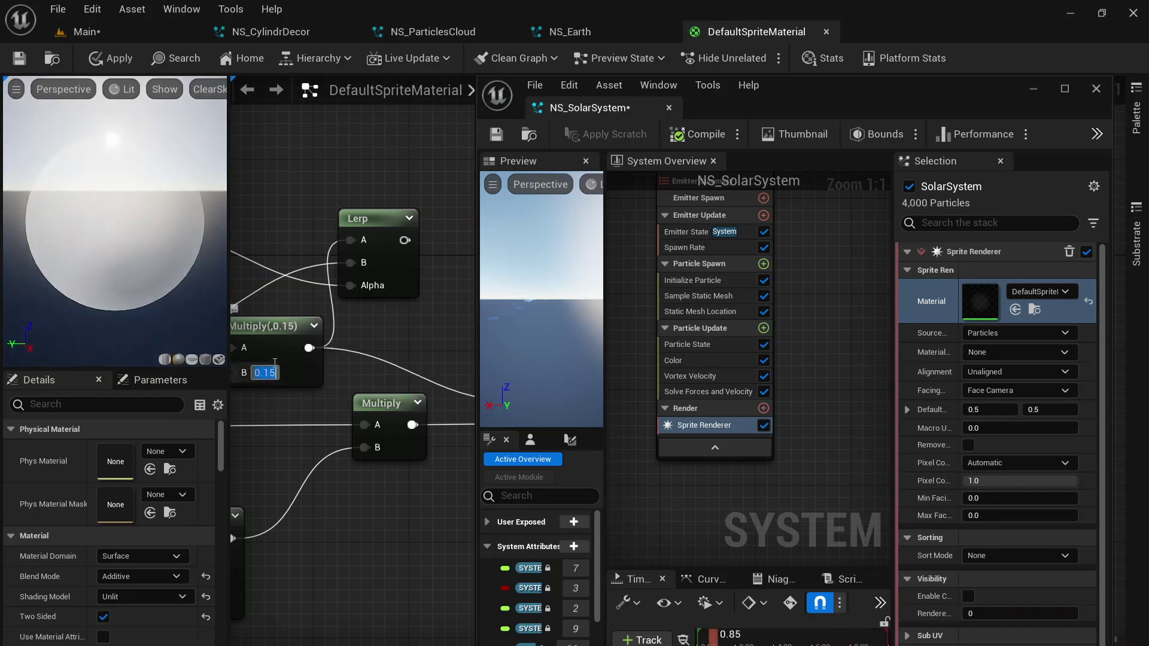
right_click_drag(383, 333, 250, 306)
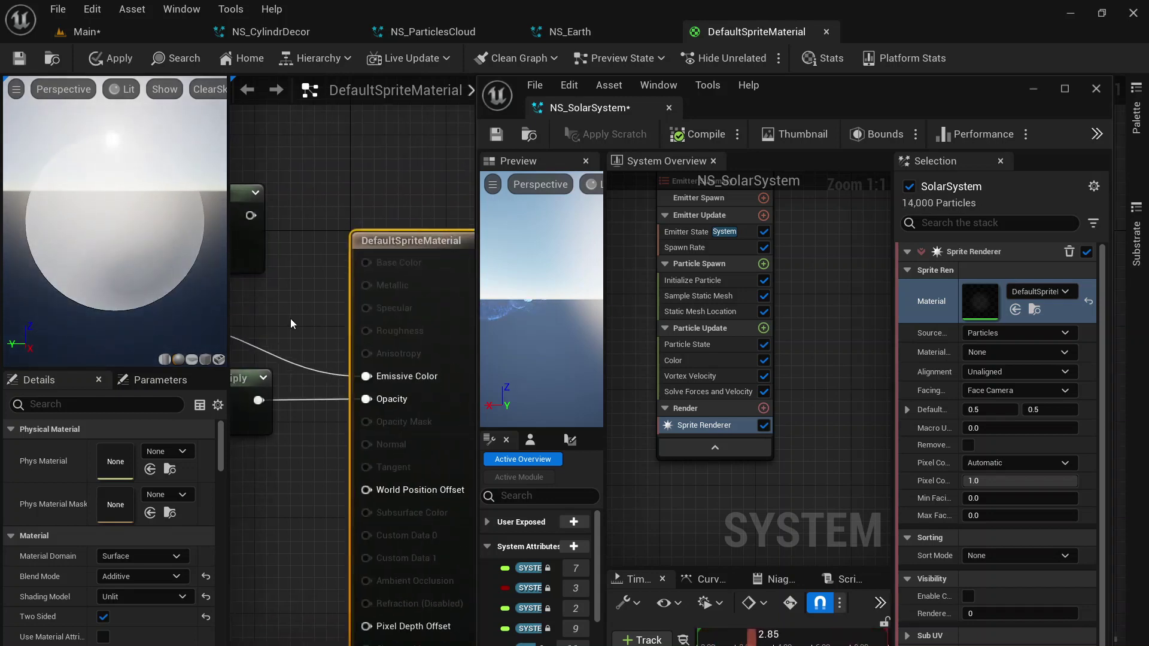
right_click_drag(367, 329, 485, 351)
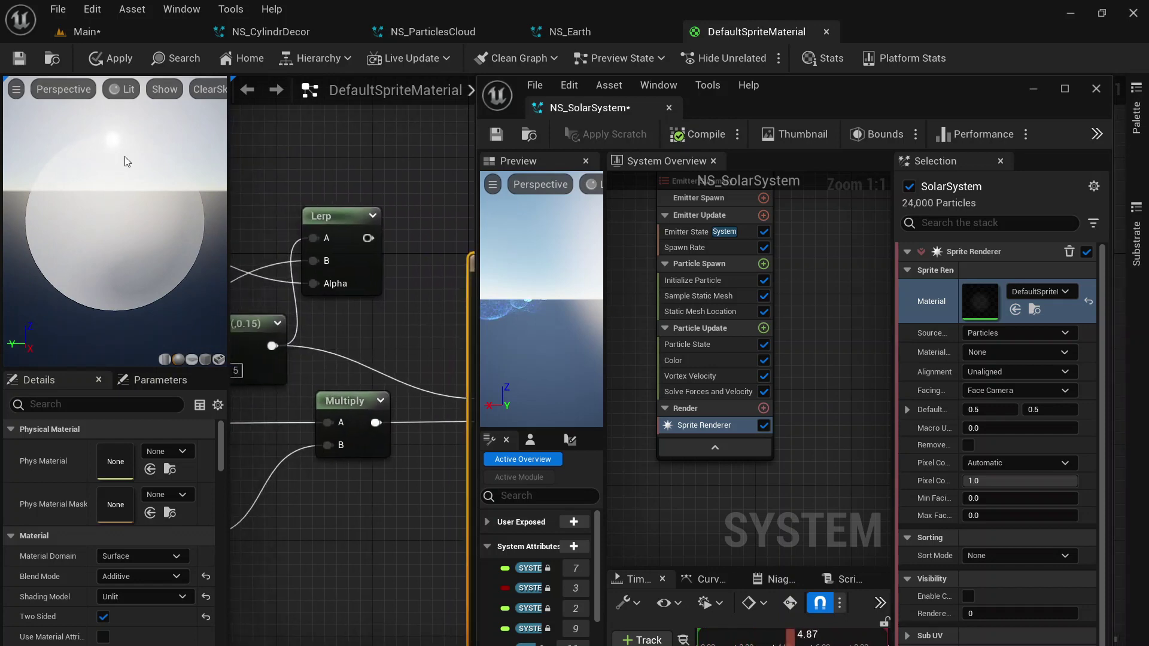
left_click(24, 65)
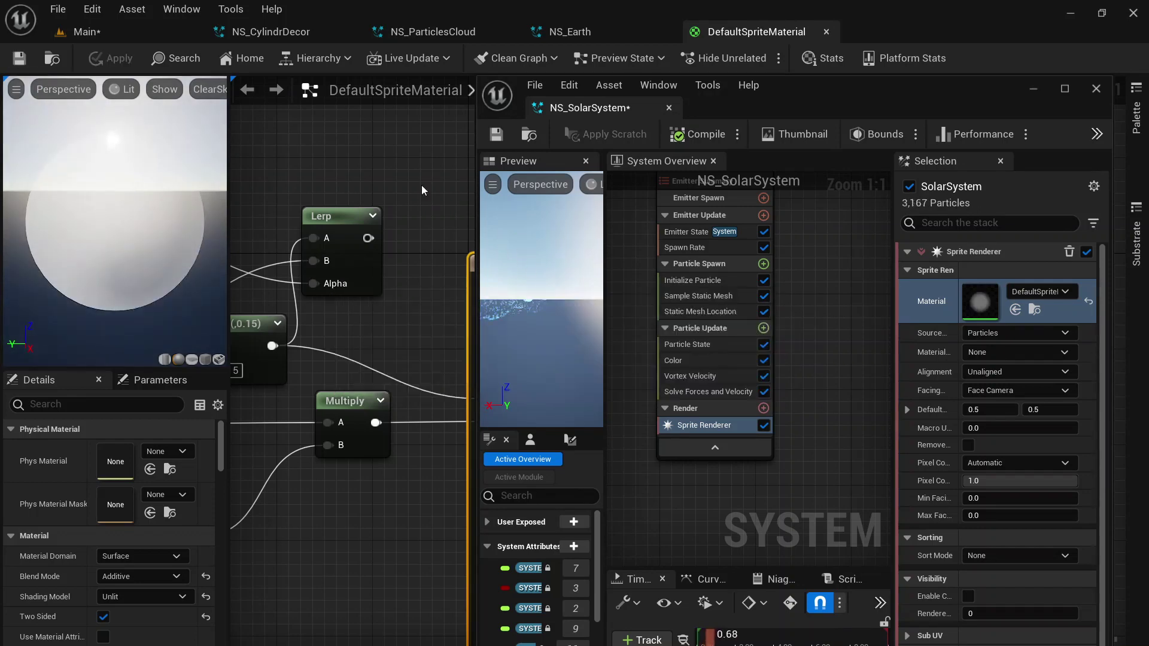
left_click(154, 32)
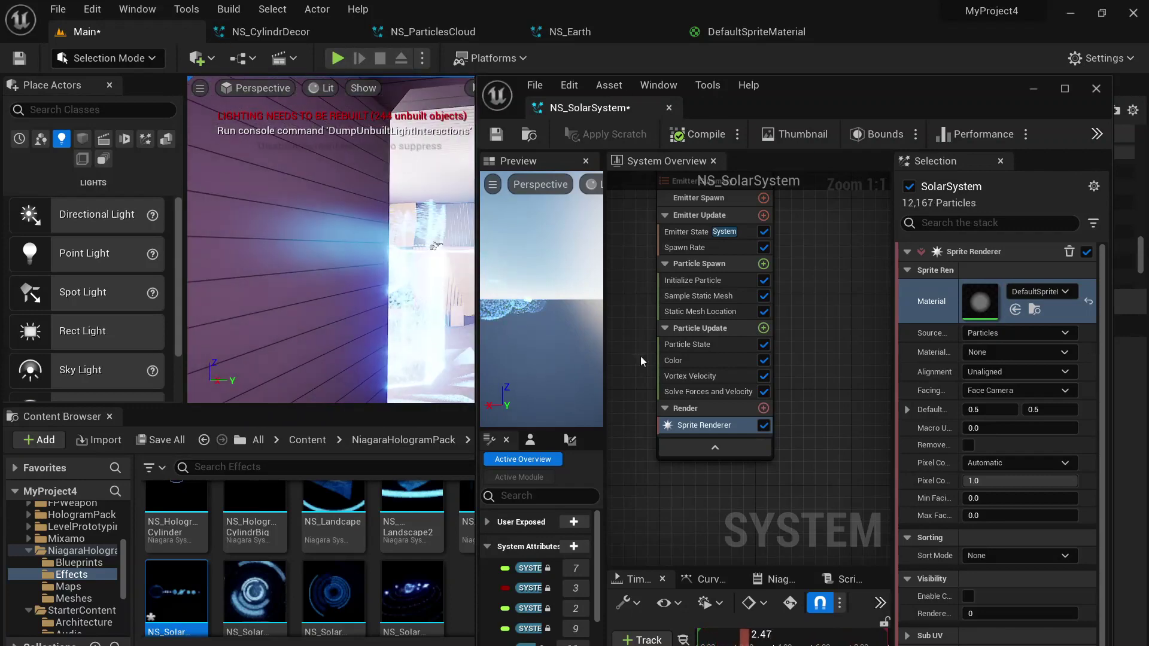
Reopen the Sprite Renderer's DefaultSpriteMaterial, set B of the Multiply node feeding Emissive Color to 0.1 and save.
right_click_drag(810, 313, 769, 355)
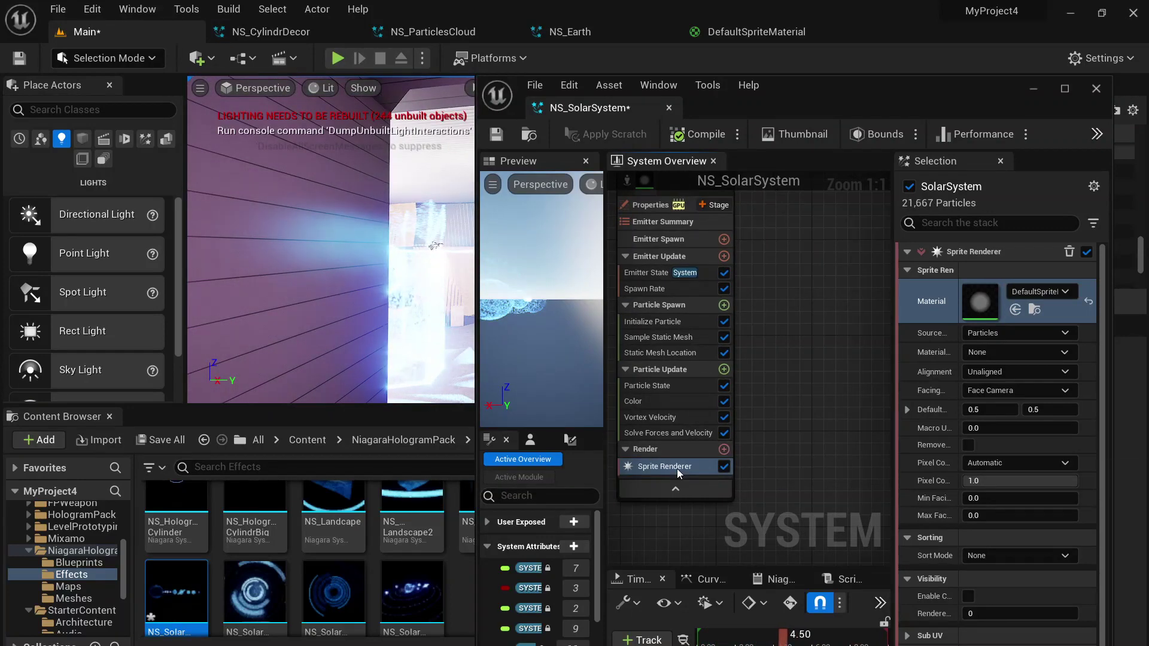
double_click(977, 304)
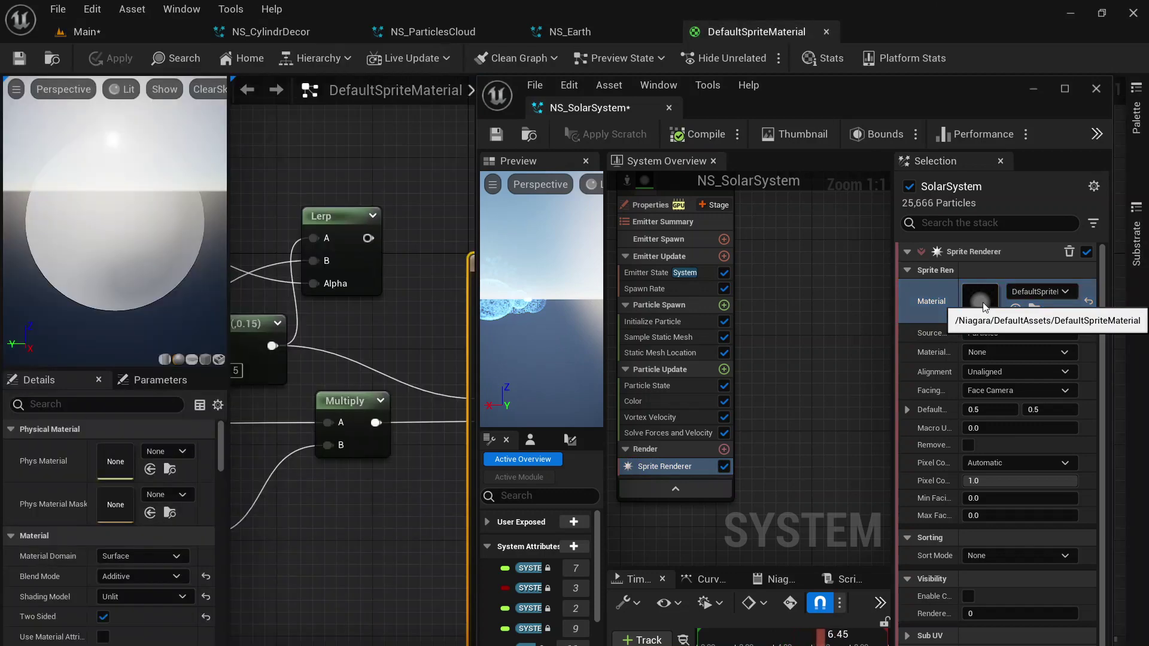
right_click_drag(235, 370, 332, 318)
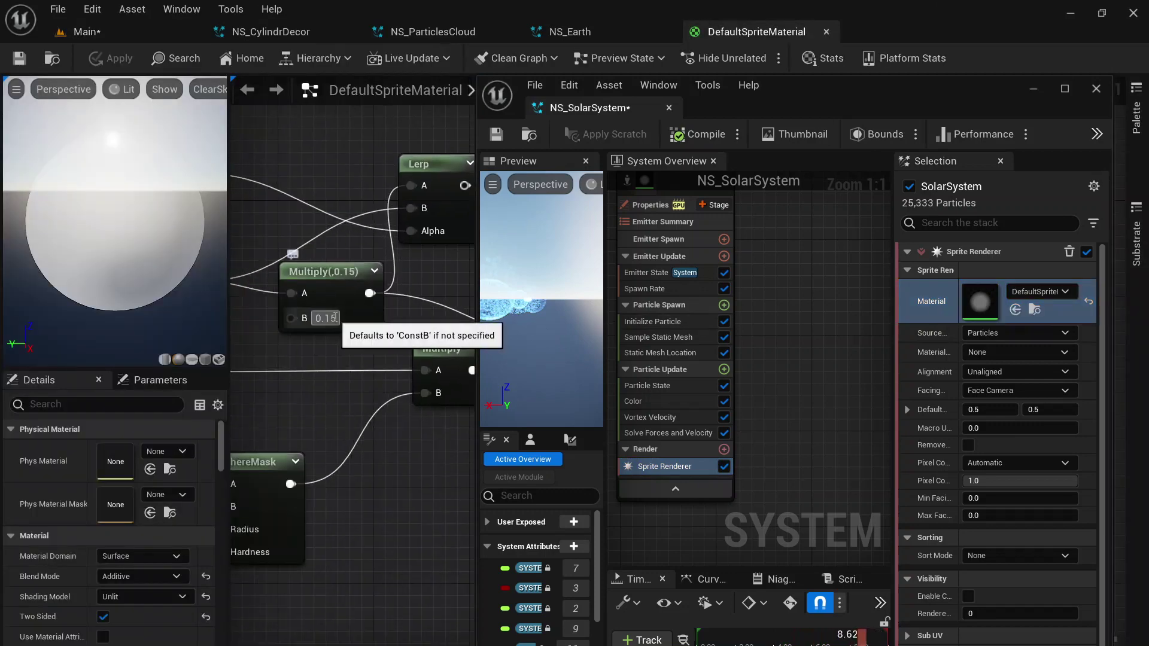
left_click(332, 318)
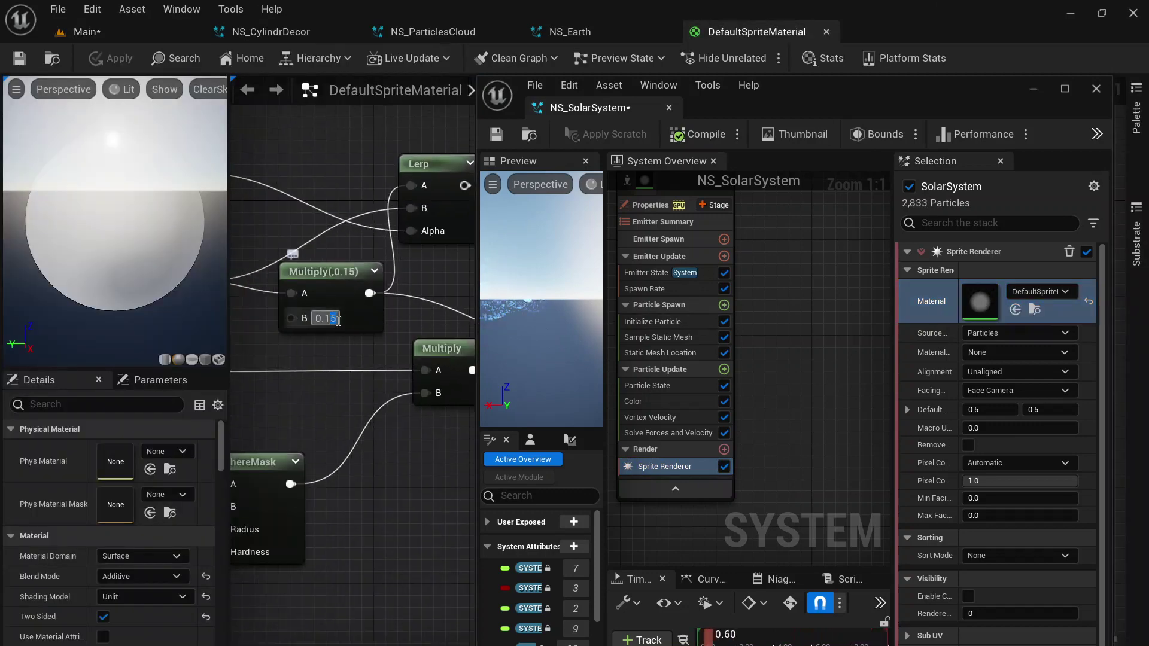
type("0.1")
key("Return")
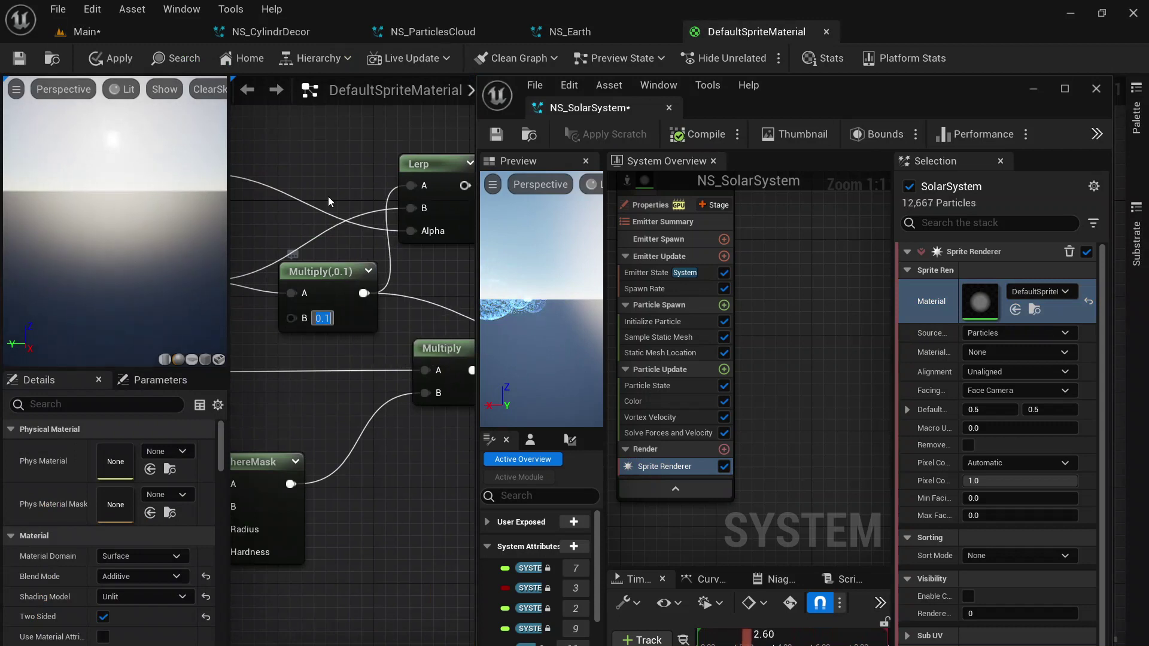
left_click(20, 60)
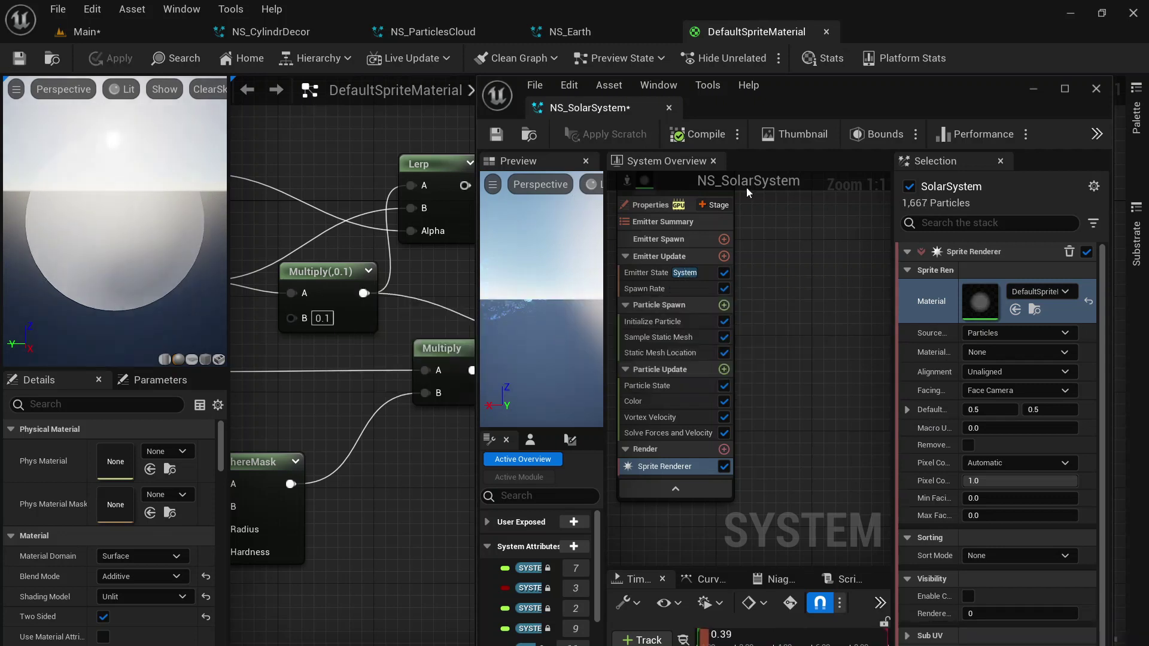
Dock the NS_SolarSystem editor into the main window and return to the Main level to view the hologram column.
left_click(44, 32)
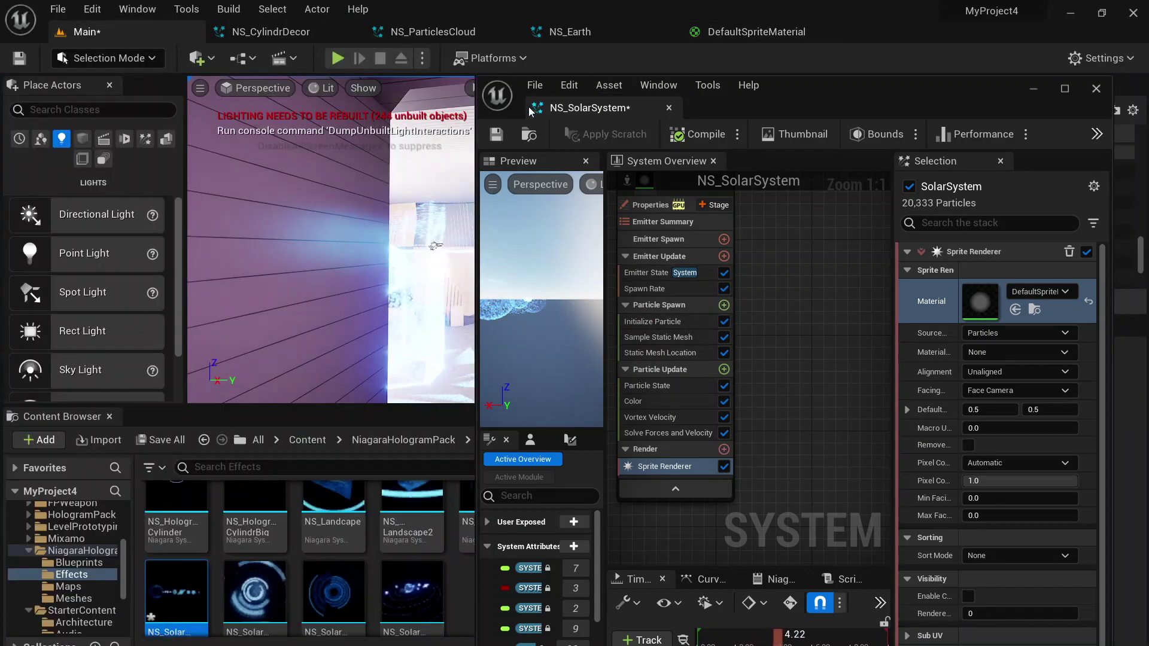
left_click_drag(590, 108, 587, 33)
left_click(123, 35)
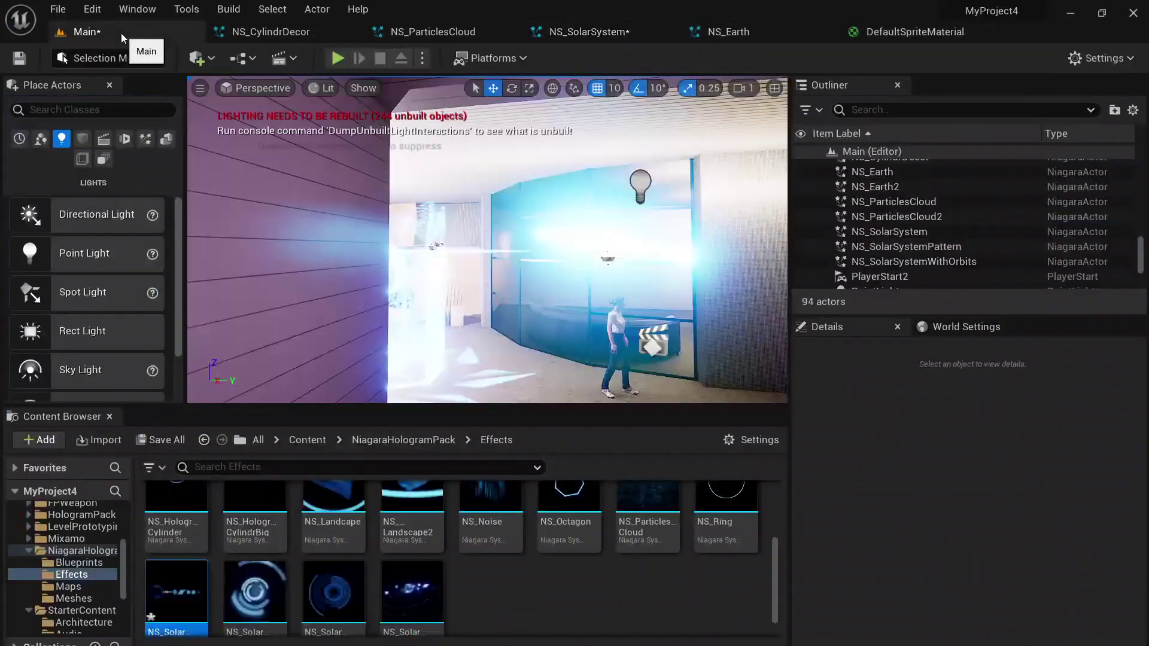
mouse_move(487, 239)
right_mouse_down()
mouse_move(604, 245)
mouse_move(478, 251)
right_mouse_up()
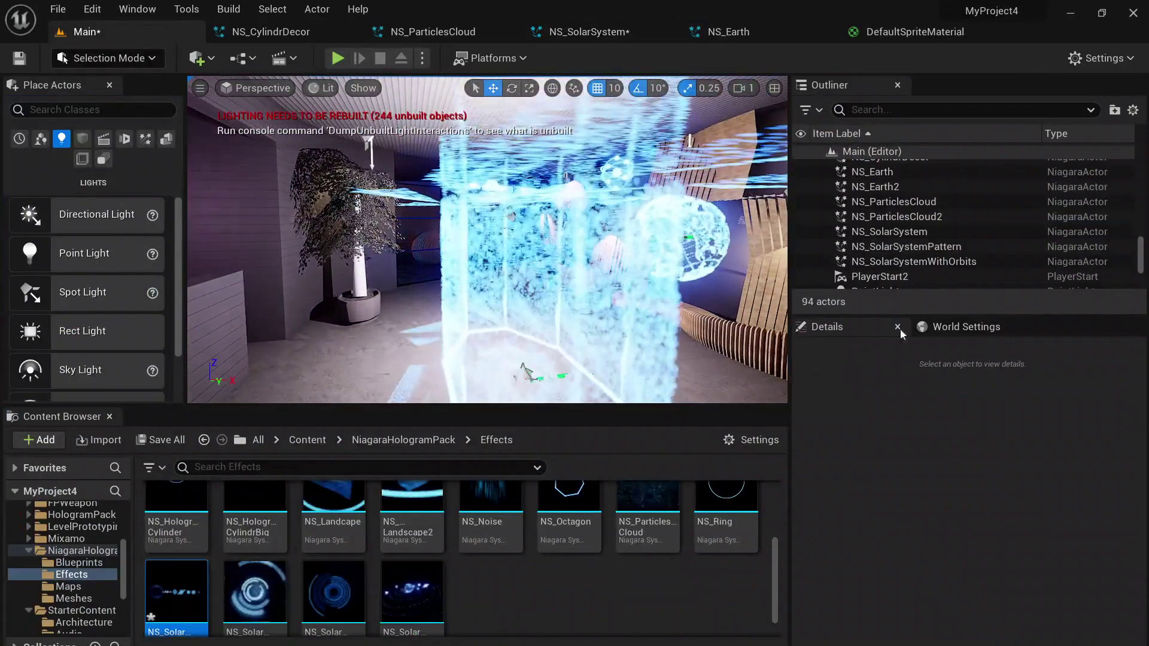
Search the Outliner for "post", select the PostProcessVolume and disable its Bloom Method override.
left_click(877, 114)
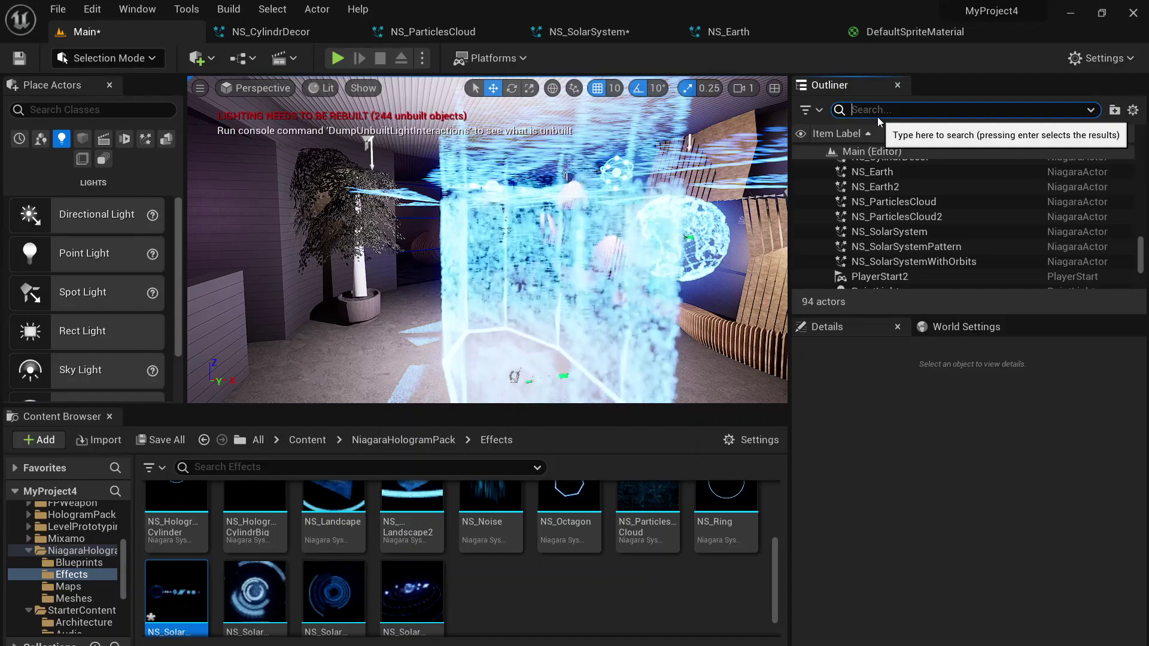
type("post")
left_click(886, 168)
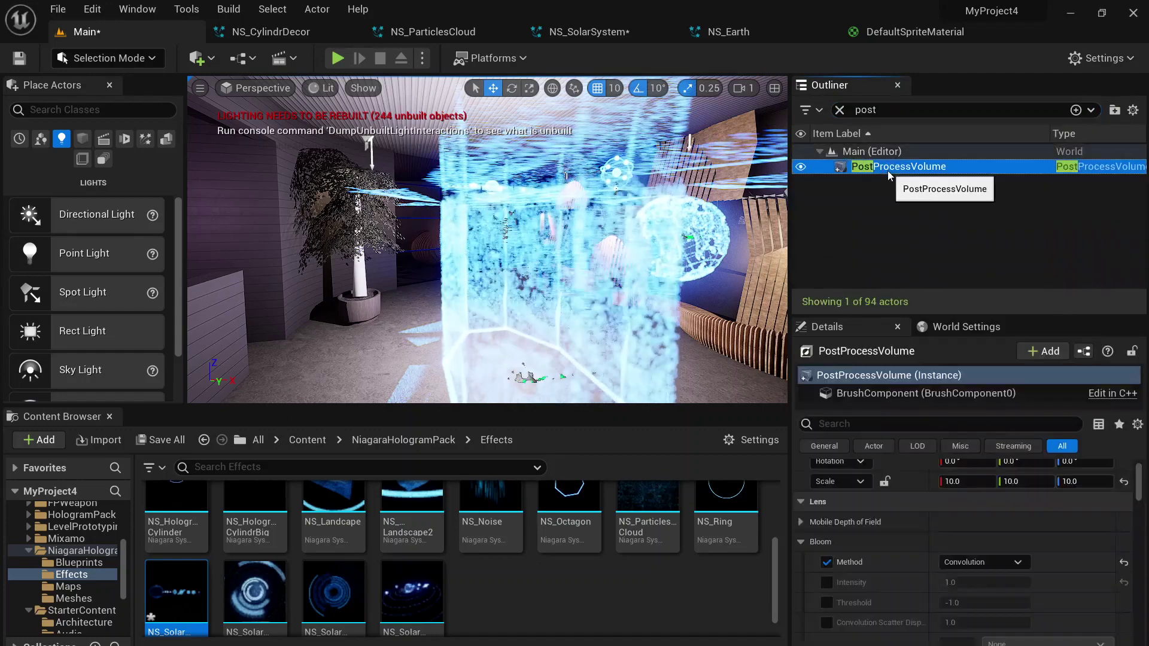
left_click(826, 562)
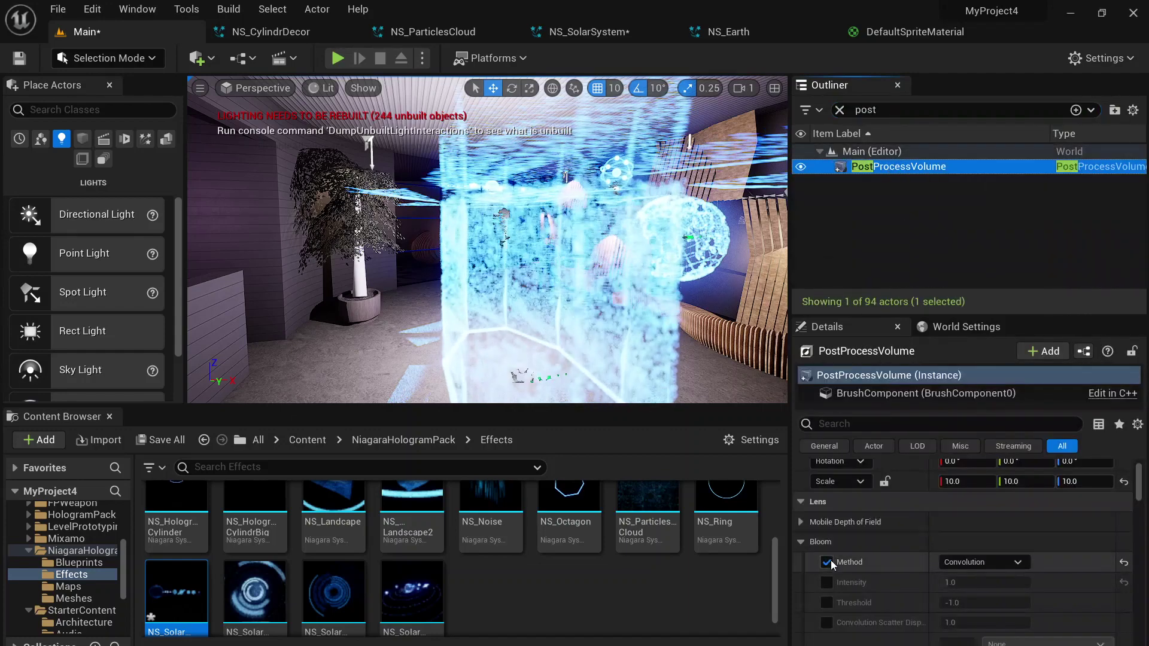
left_click(831, 565)
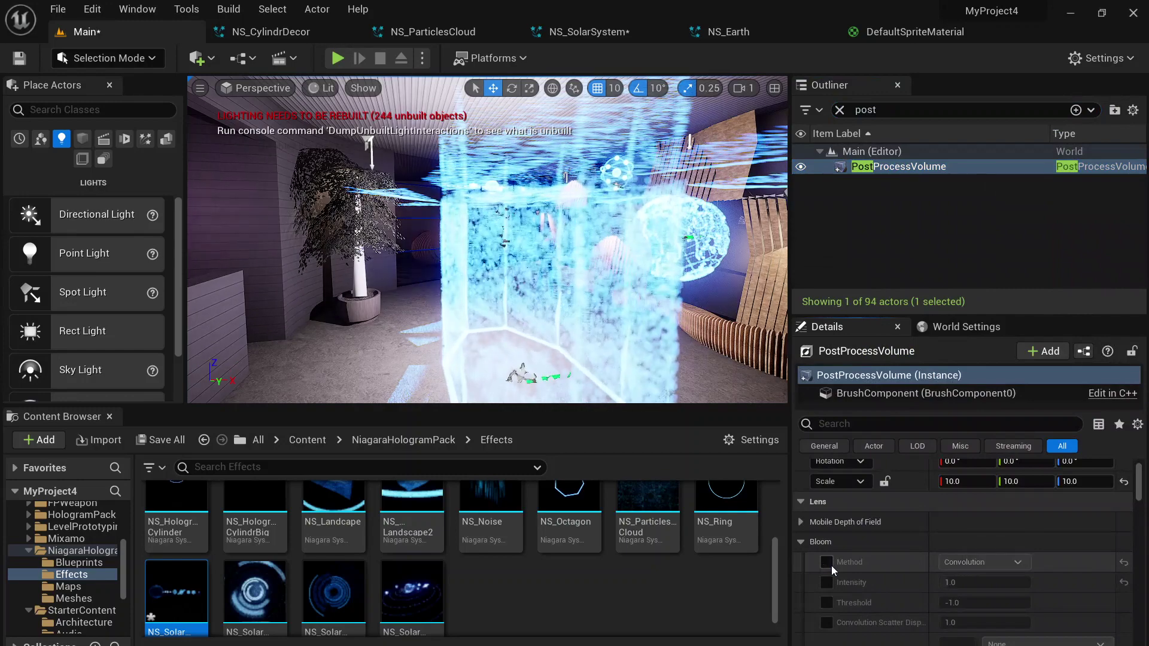
Toggle the PostProcessVolume's Bloom Method override to compare the hologram glow, leaving it enabled with Convolution.
left_click(831, 565)
left_click(831, 565)
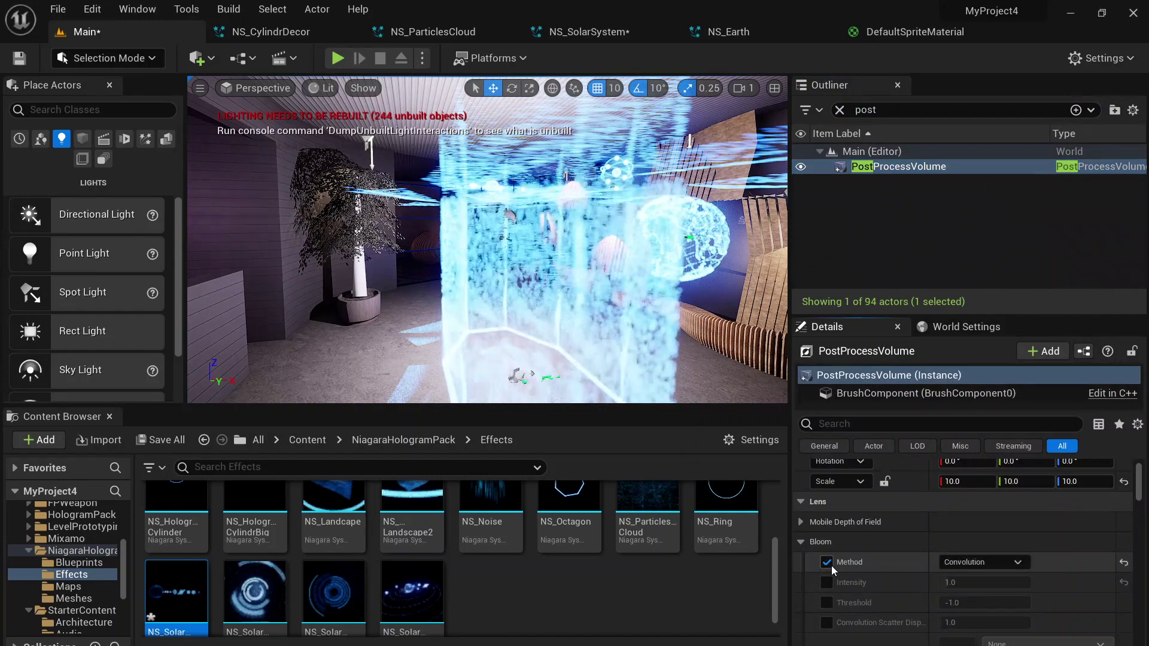
left_click(826, 562)
left_click(826, 563)
left_click(826, 562)
left_click_drag(384, 293, 387, 332)
Enable the Bloom Intensity override, set it to 6.0 and toggle the override to compare the glow.
left_click(826, 583)
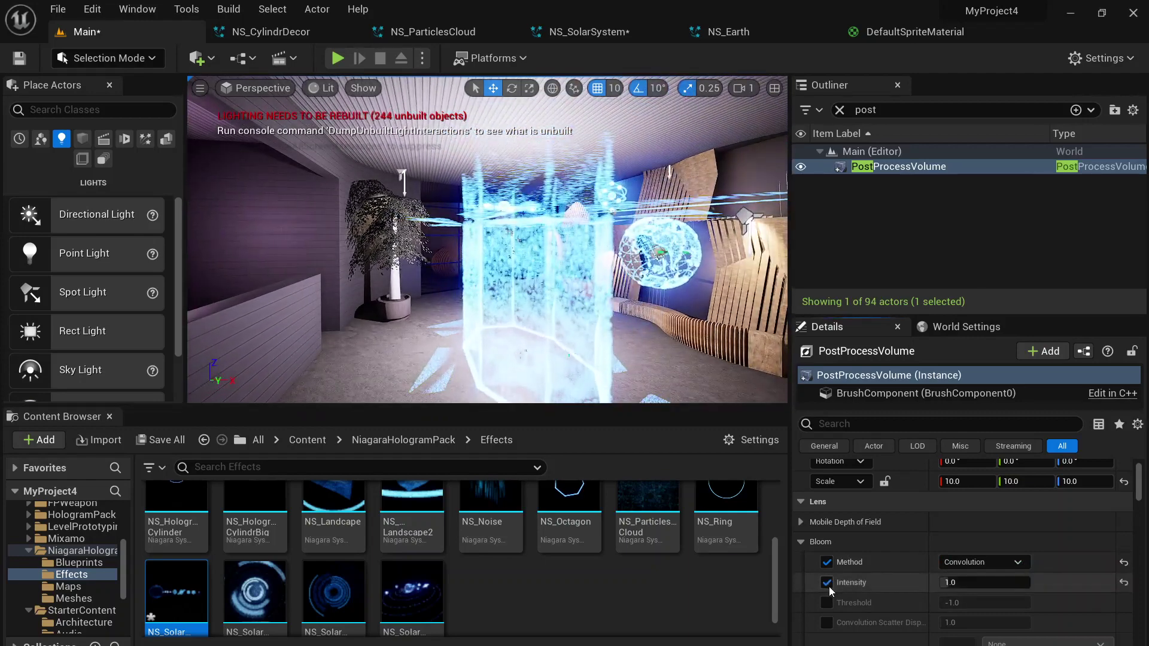
left_click(983, 582)
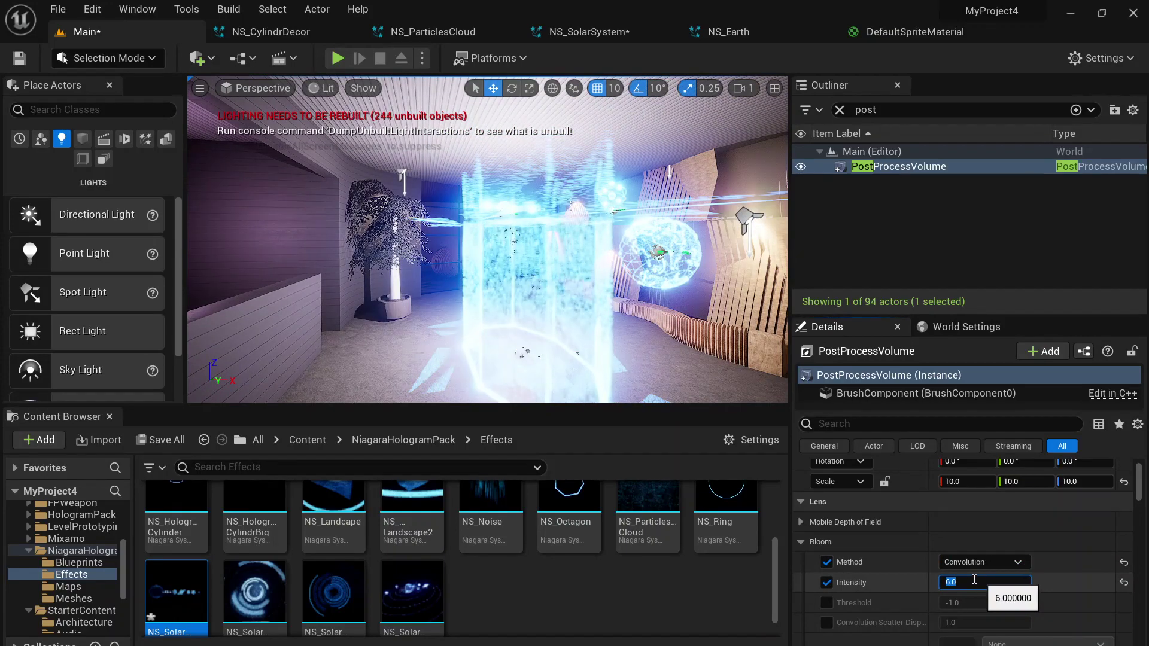
key("Return")
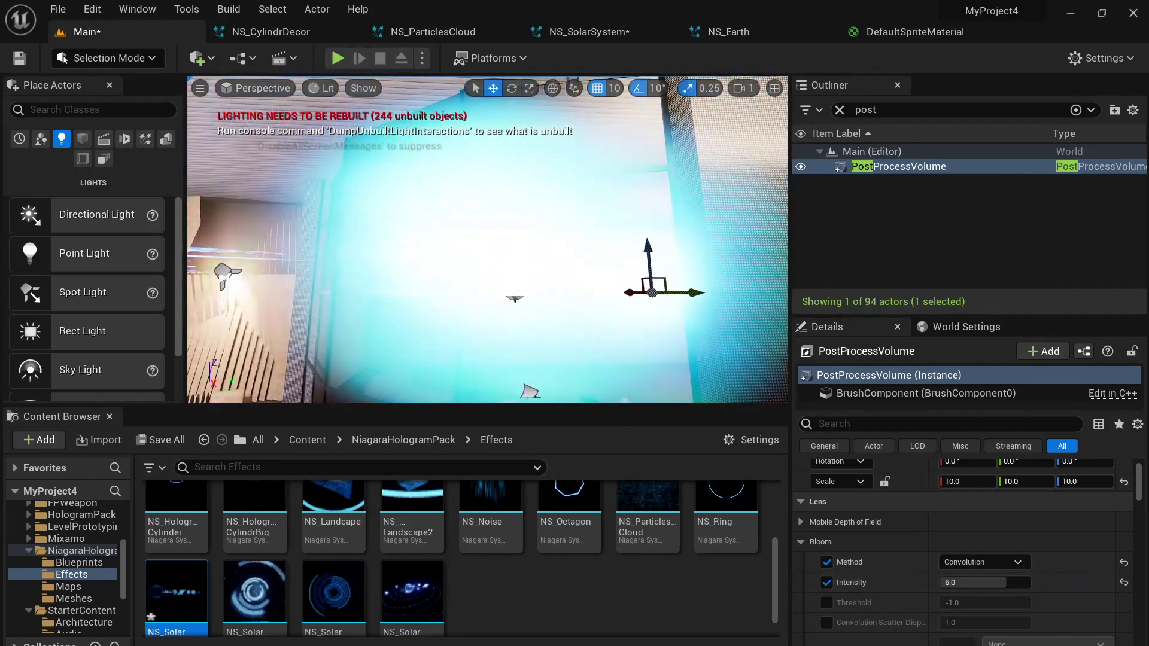
left_click(826, 583)
left_click(827, 584)
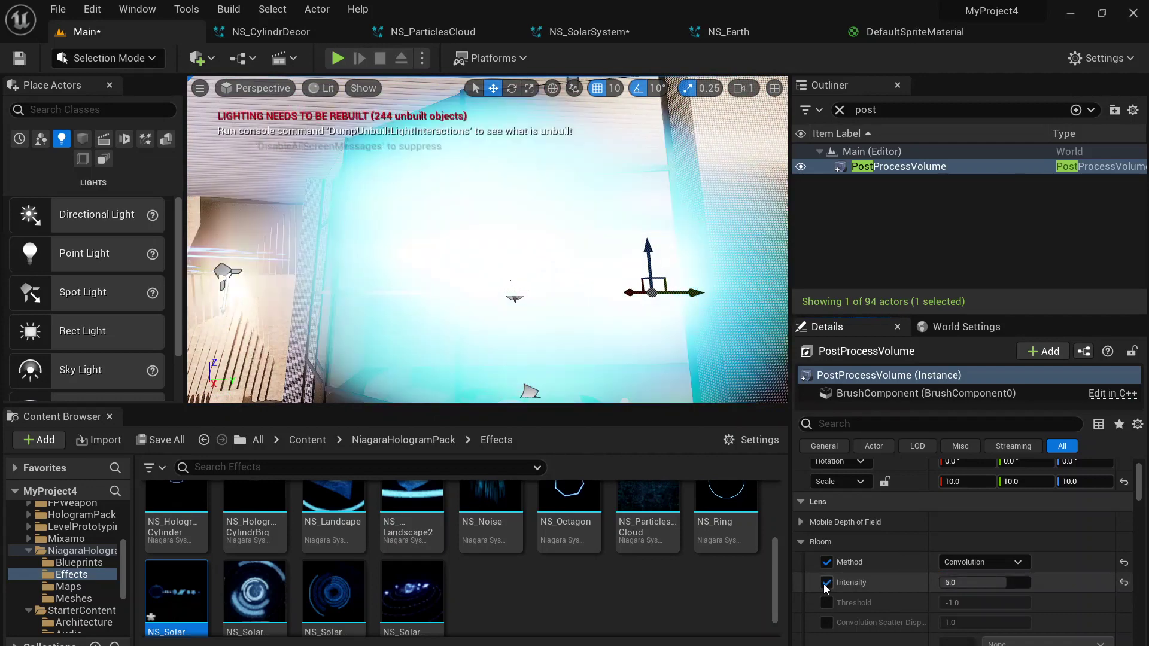
Set the Bloom Intensity to 1.0 and look around the hologram effects in the level.
left_click(945, 583)
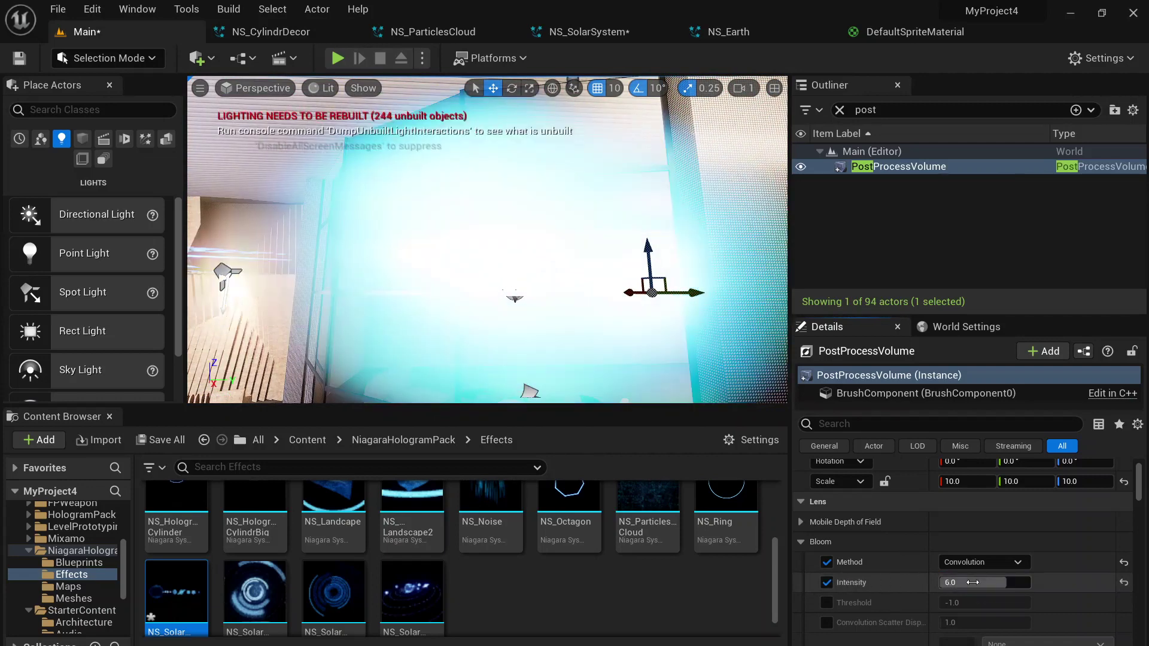
type("1")
key("Return")
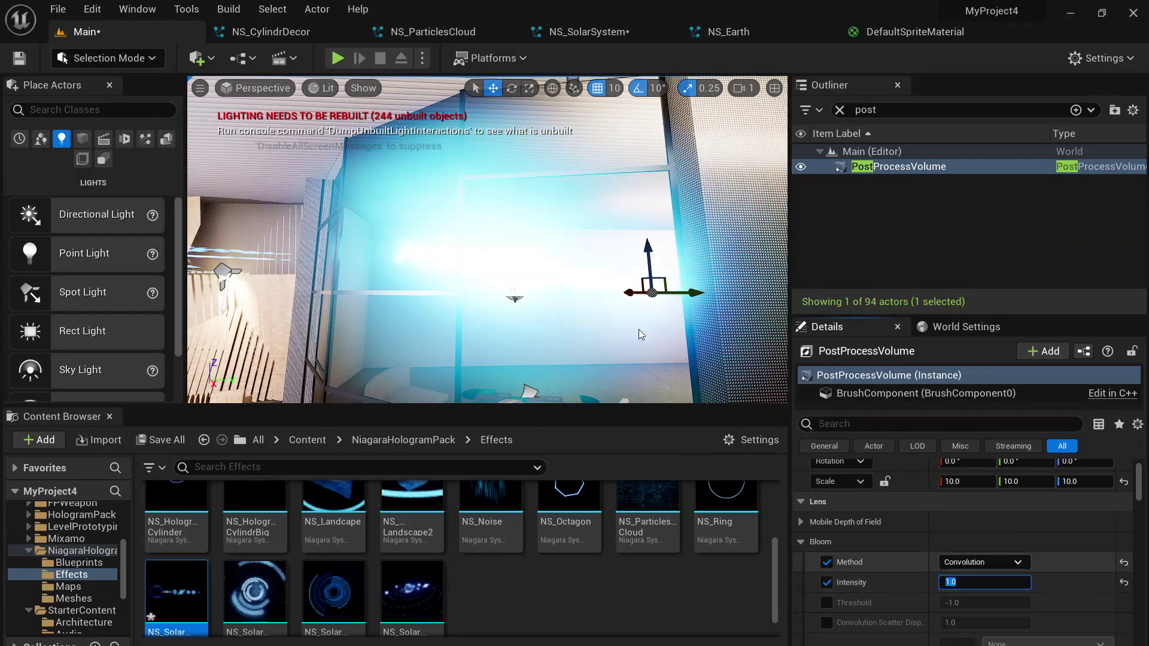
right_click_drag(487, 239, 521, 234)
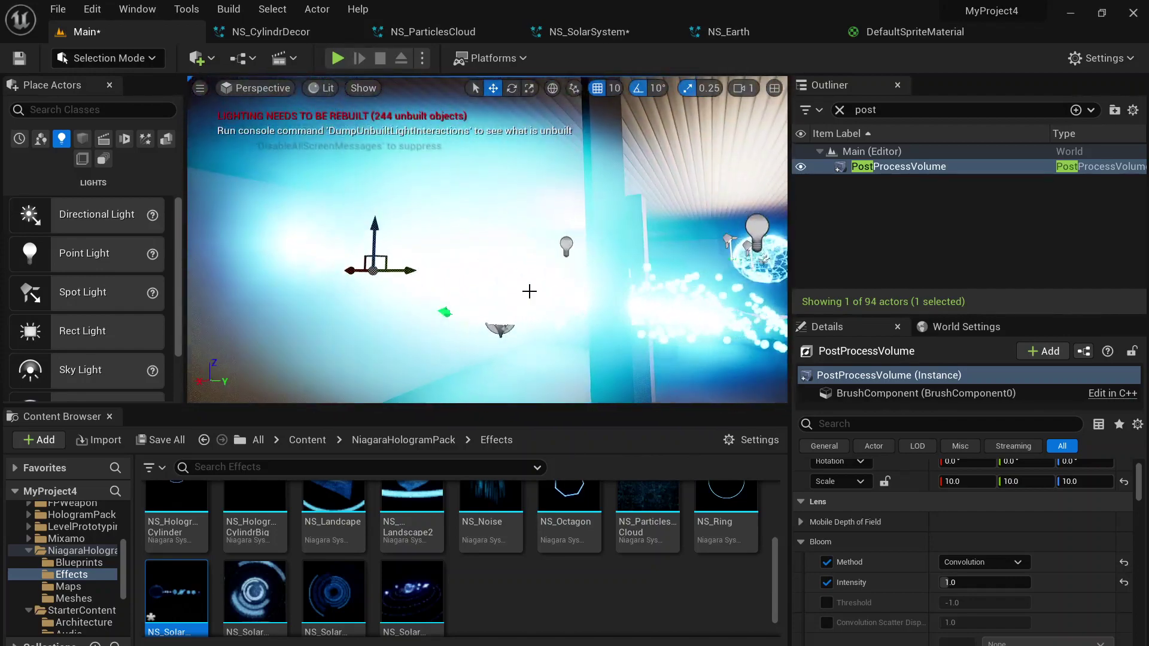
In DefaultSpriteMaterial, set B of the Multiply node feeding Emissive Color to 0.05, save and return to the Main level.
left_click(882, 32)
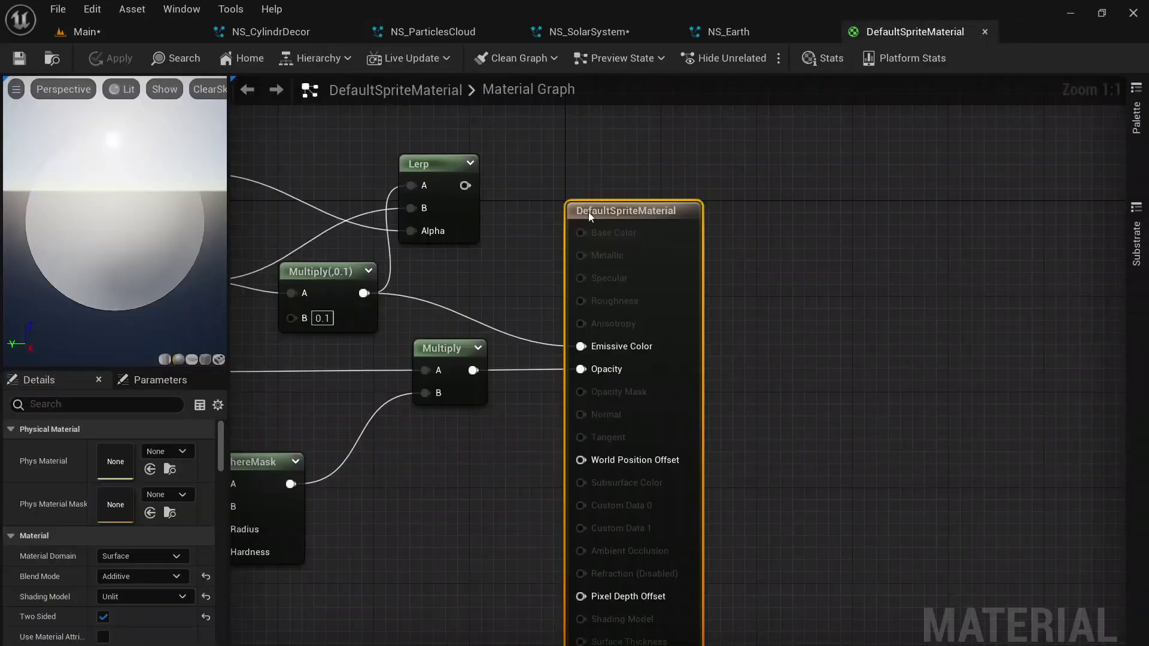
left_click(326, 319)
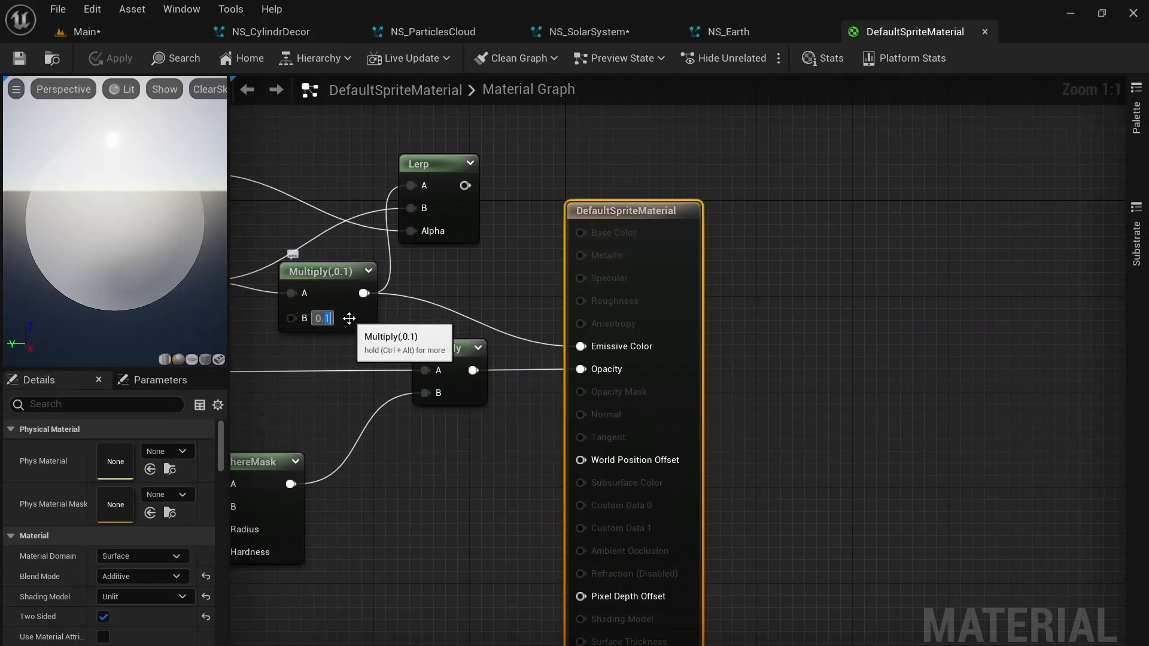
type("0.05")
key("Return")
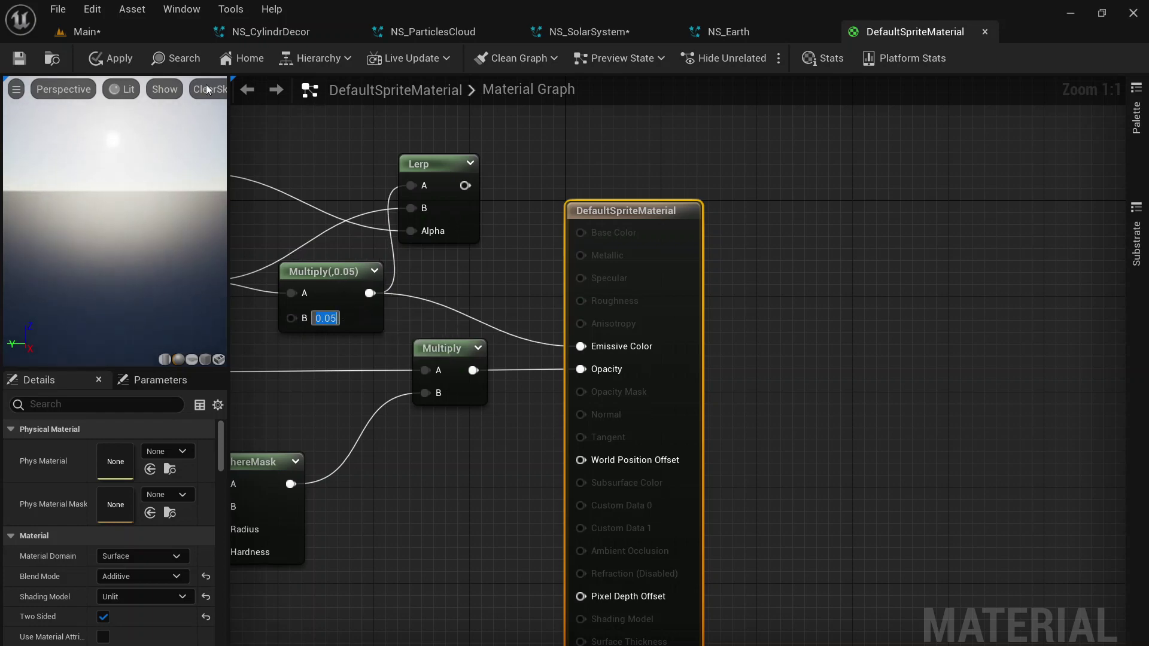
left_click(19, 58)
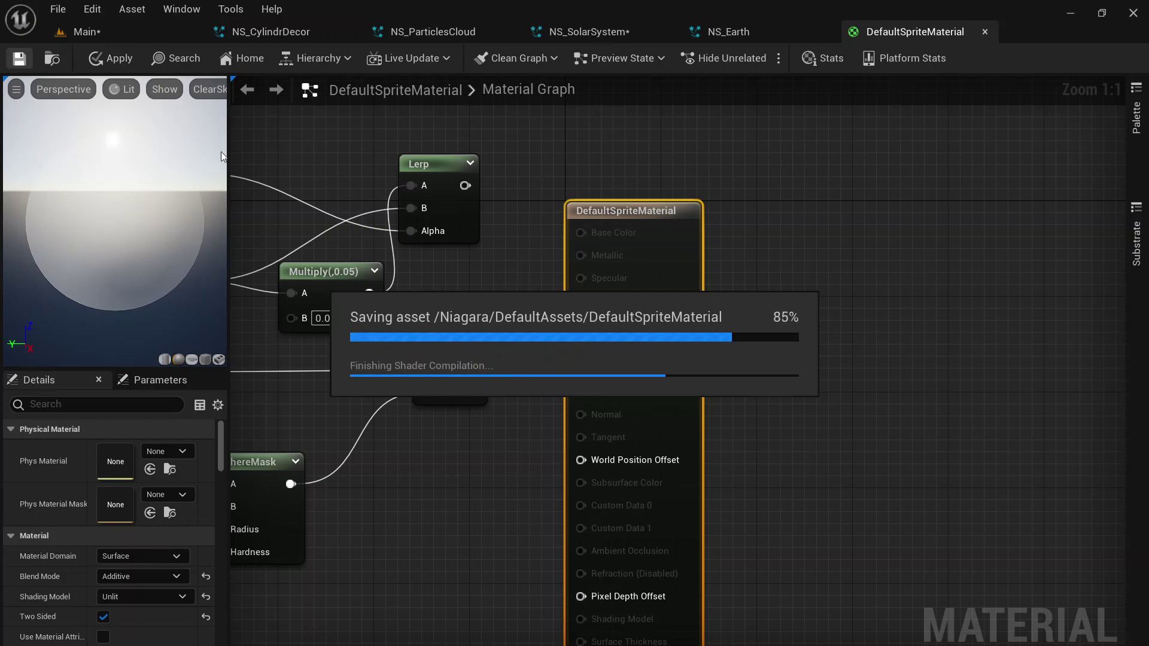
left_click(120, 38)
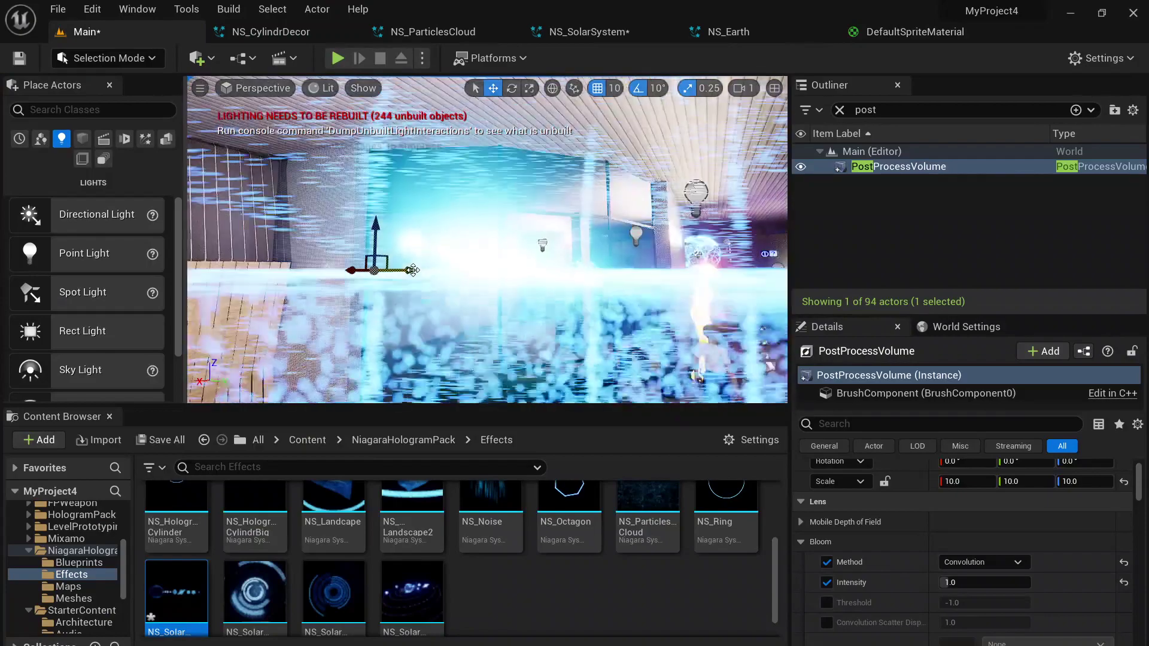
right_click_drag(600, 233, 499, 317)
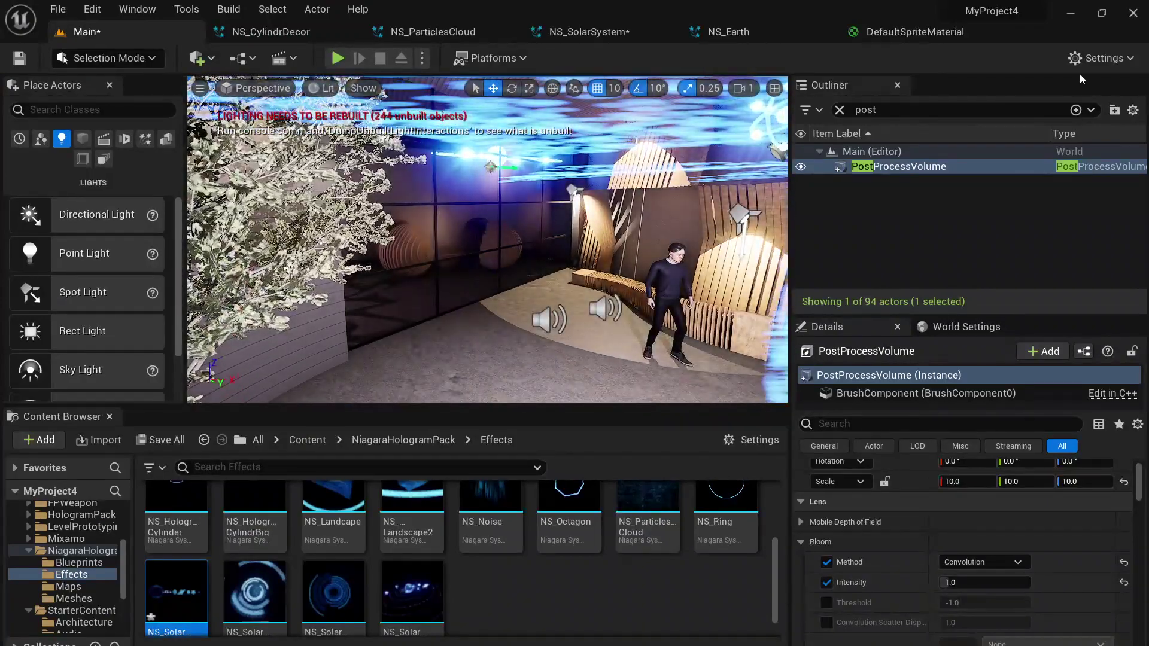
Review the engine scalability quality settings and the viewport options, including the screen percentage.
left_click(1096, 55)
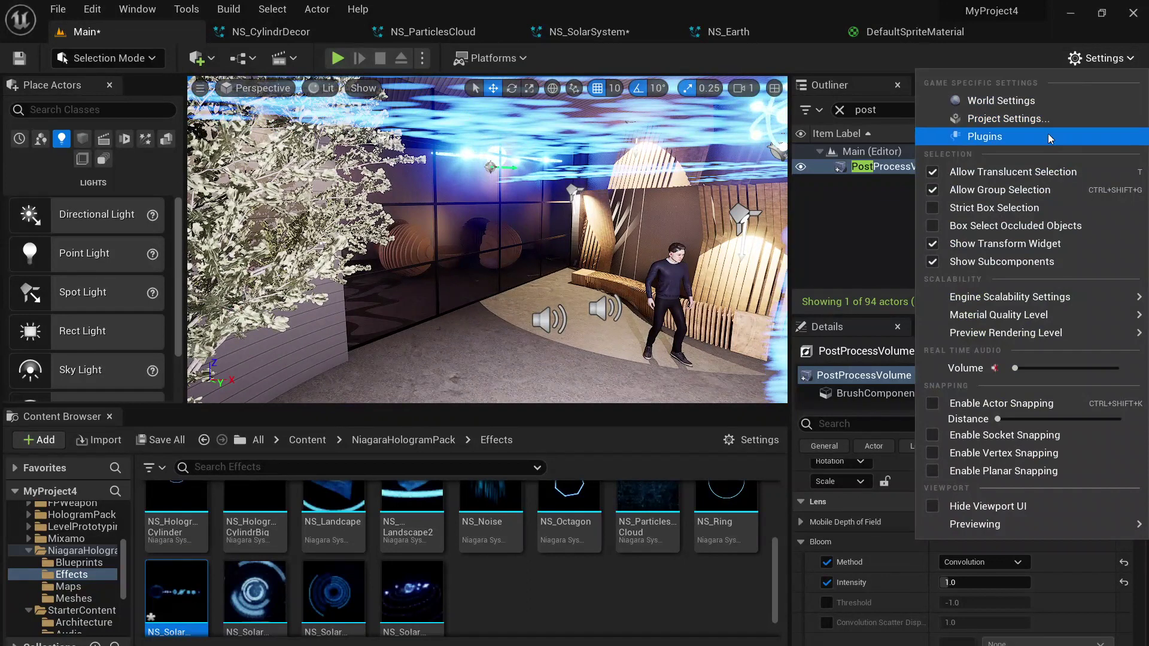
mouse_move(993, 304)
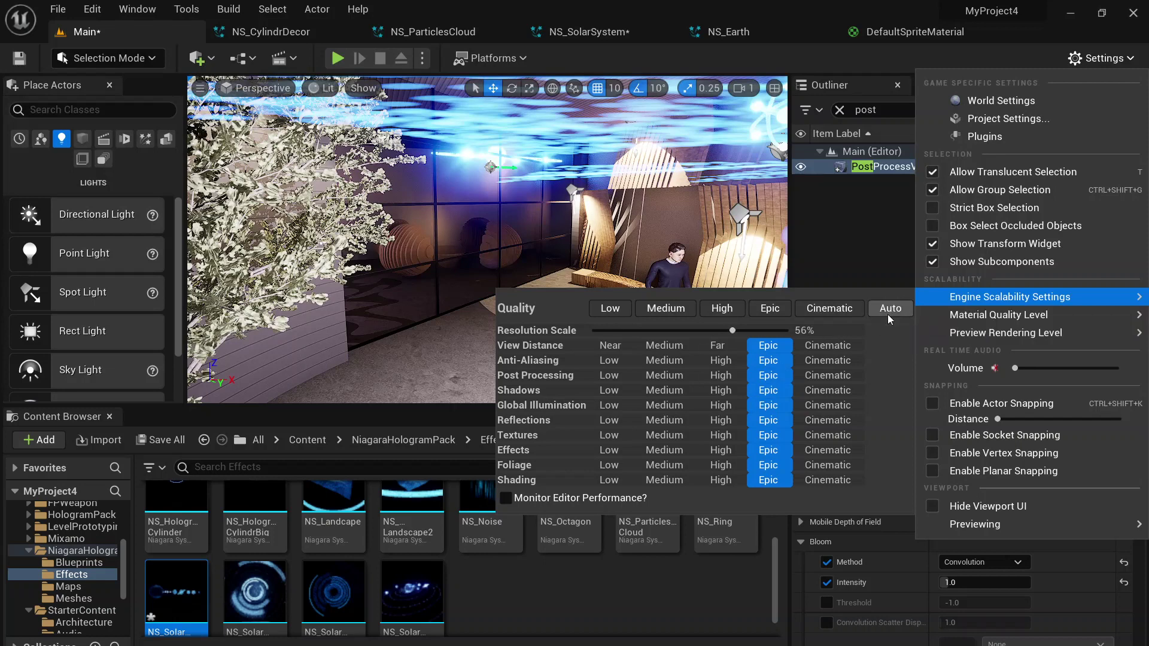
left_click(200, 88)
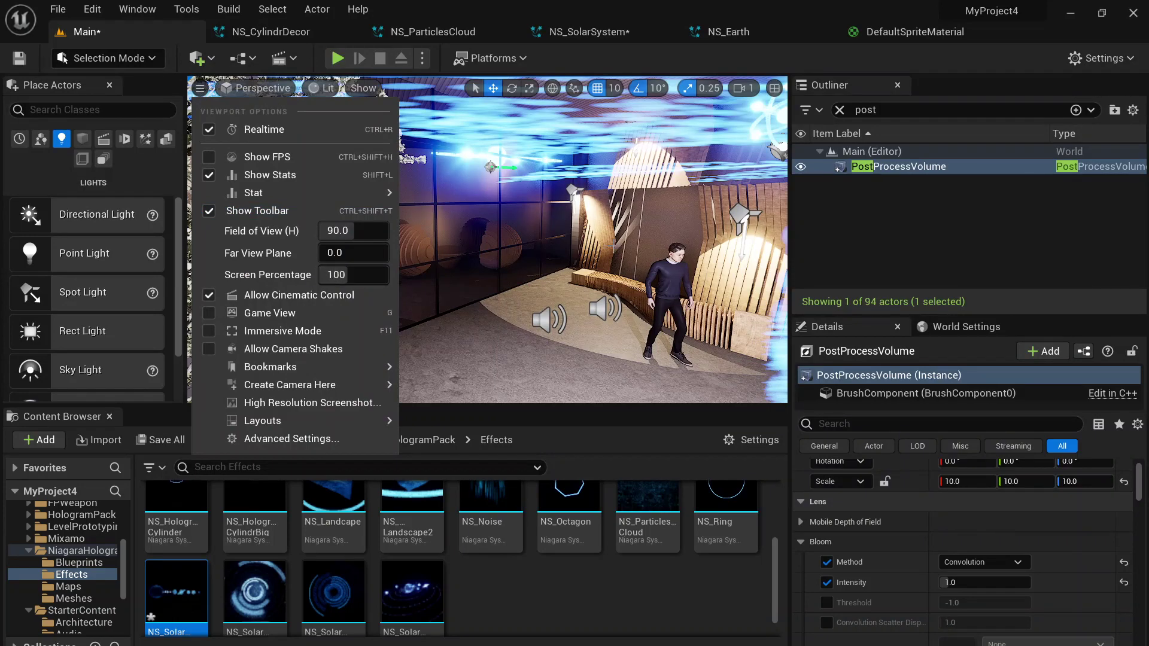
Select the ProxyObject_Default_Wall panelled wall and open its aluminium panels material instance for editing.
mouse_move(552, 216)
right_mouse_down()
mouse_move(524, 175)
mouse_move(552, 217)
right_mouse_up()
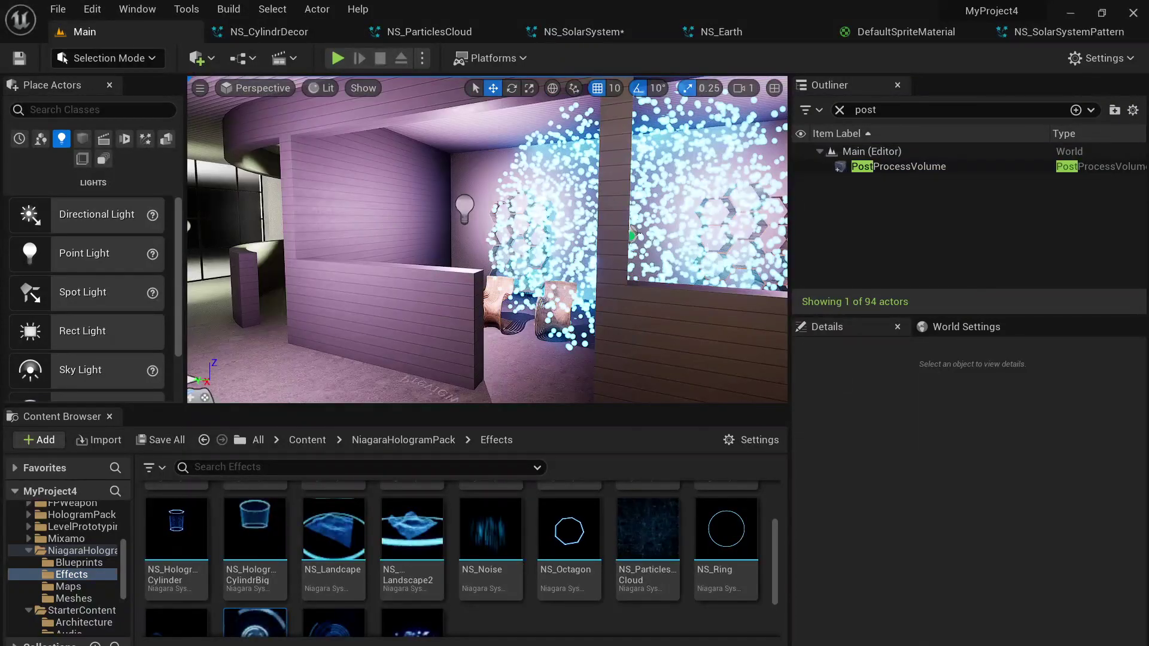
right_click_drag(487, 239, 408, 238)
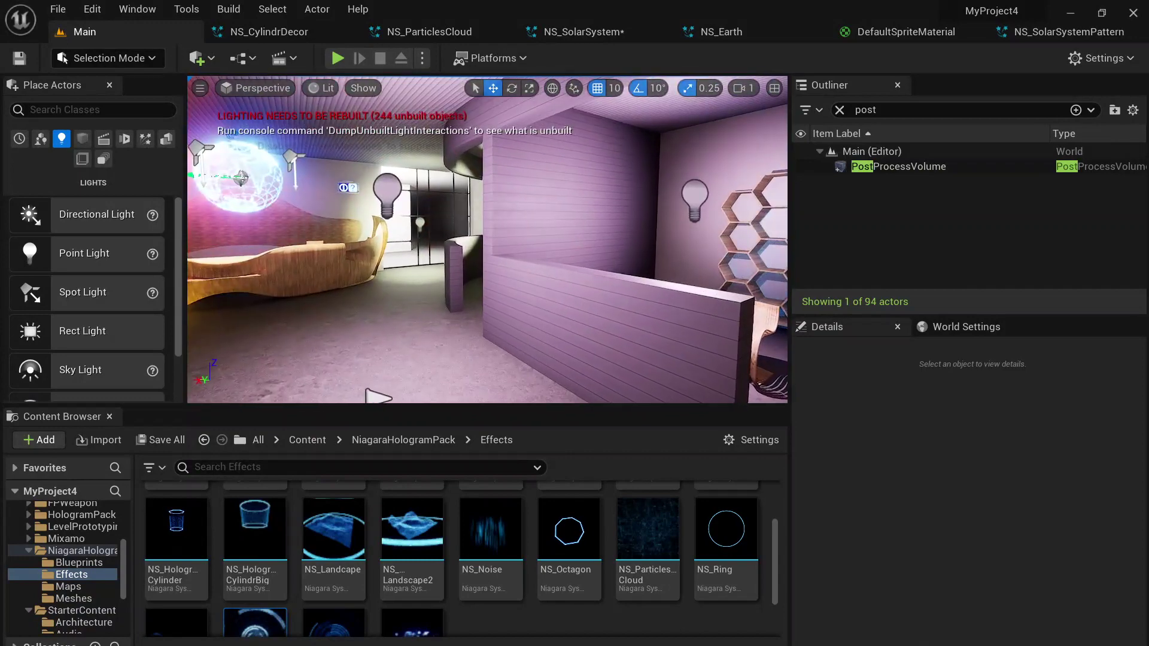
left_click(537, 303)
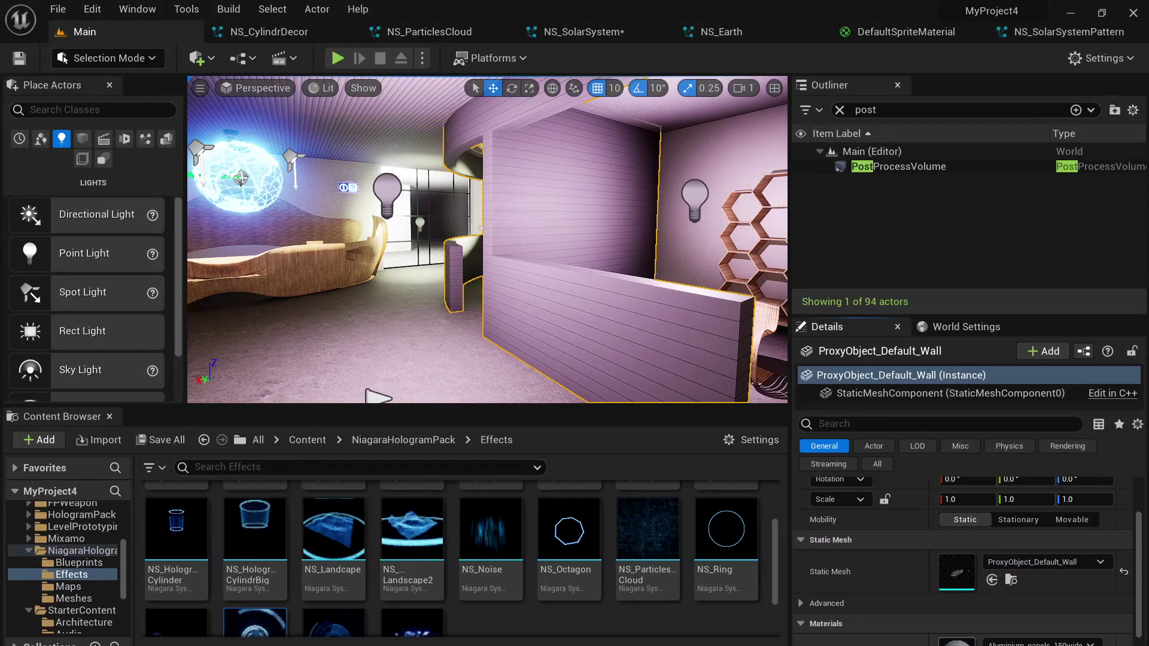
double_click(956, 641)
left_click_drag(293, 306, 292, 233)
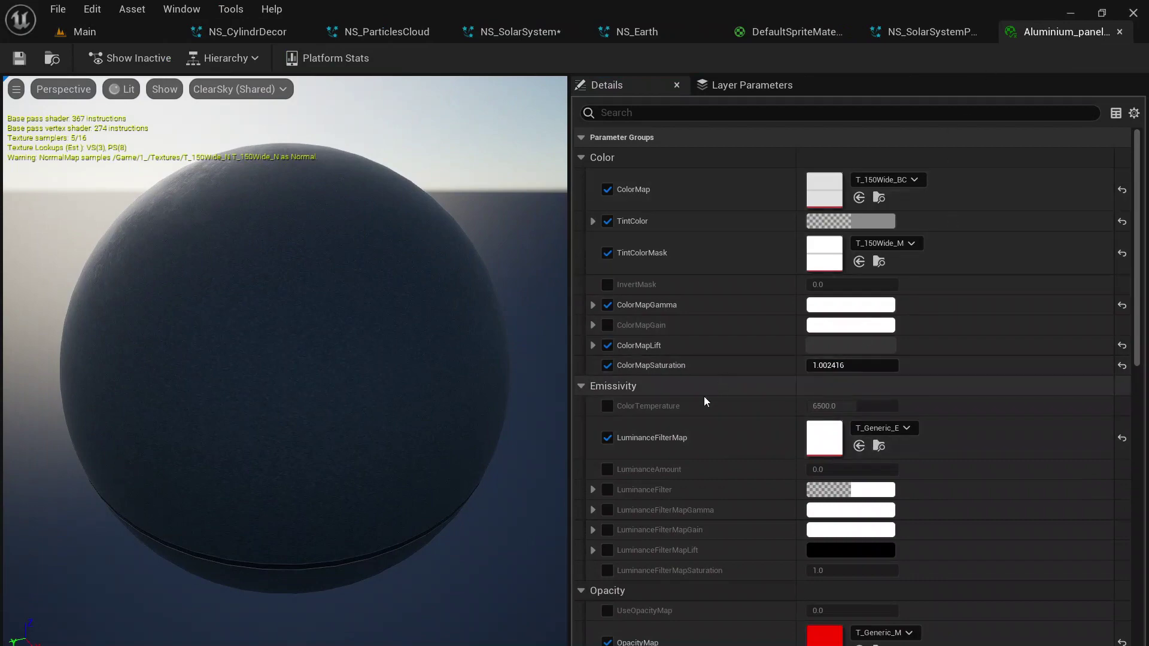
Set the RoughnessAmount of the wall's aluminium panels material to 0.0 and inspect the preview sphere.
scroll(688, 425, "down", 3)
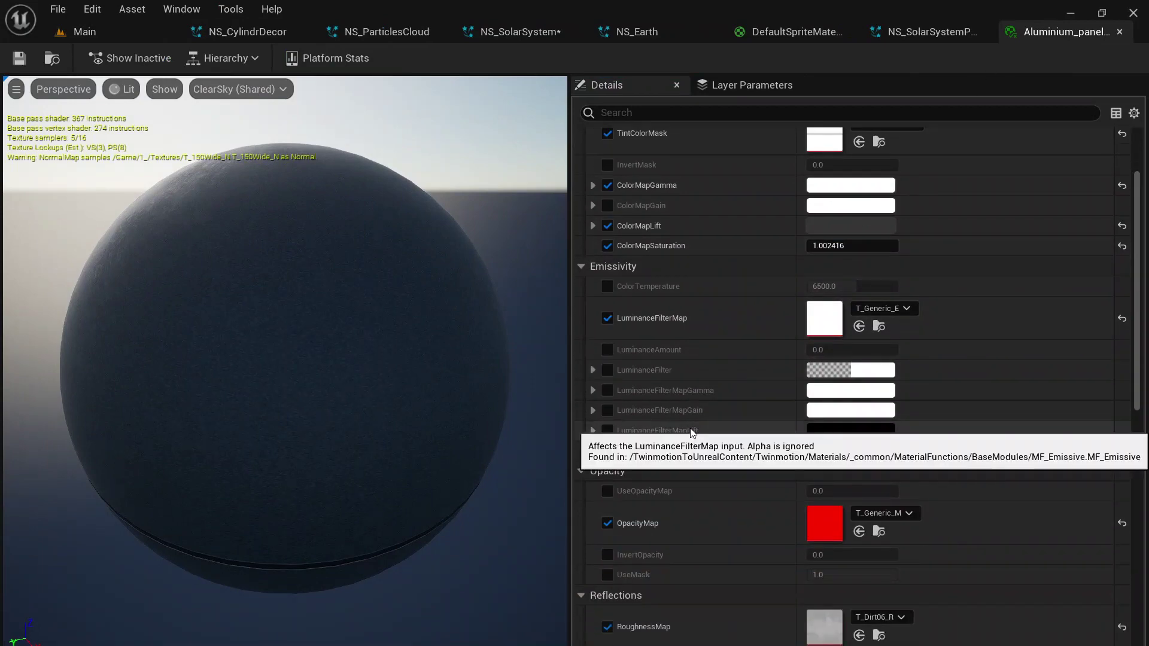
scroll(690, 430, "down", 3)
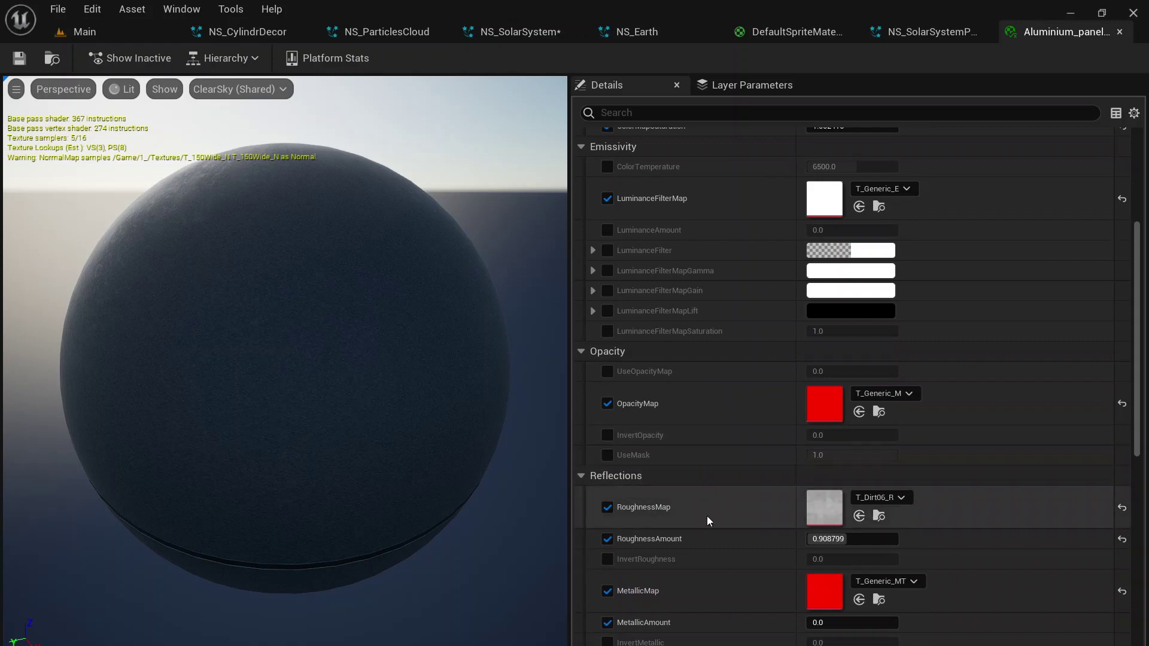
scroll(706, 516, "down", 1)
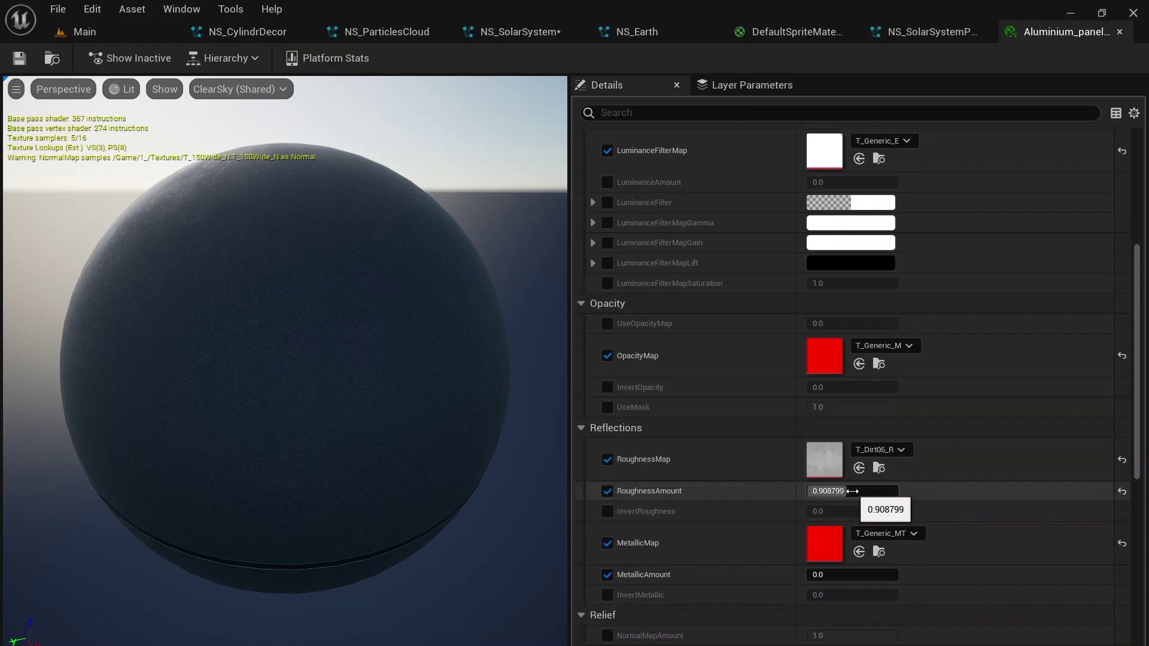
left_click_drag(852, 493, 807, 494)
left_click_drag(316, 397, 338, 389)
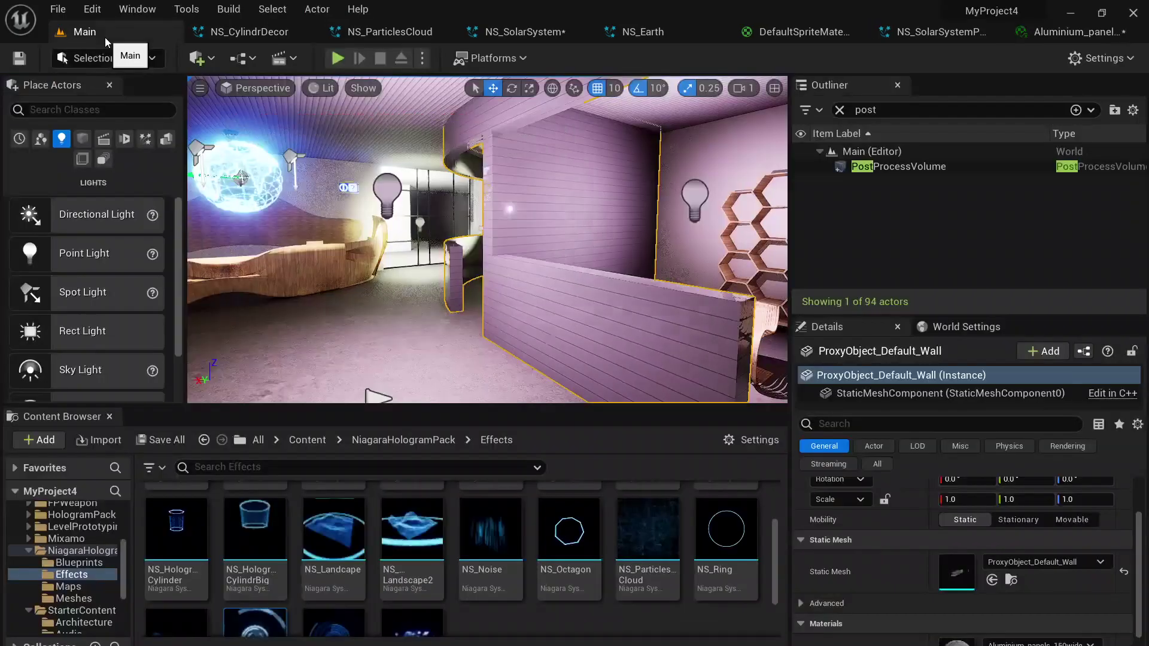
Return to the Main level and examine the reflections on the panelled walls from several viewpoints.
left_click(108, 30)
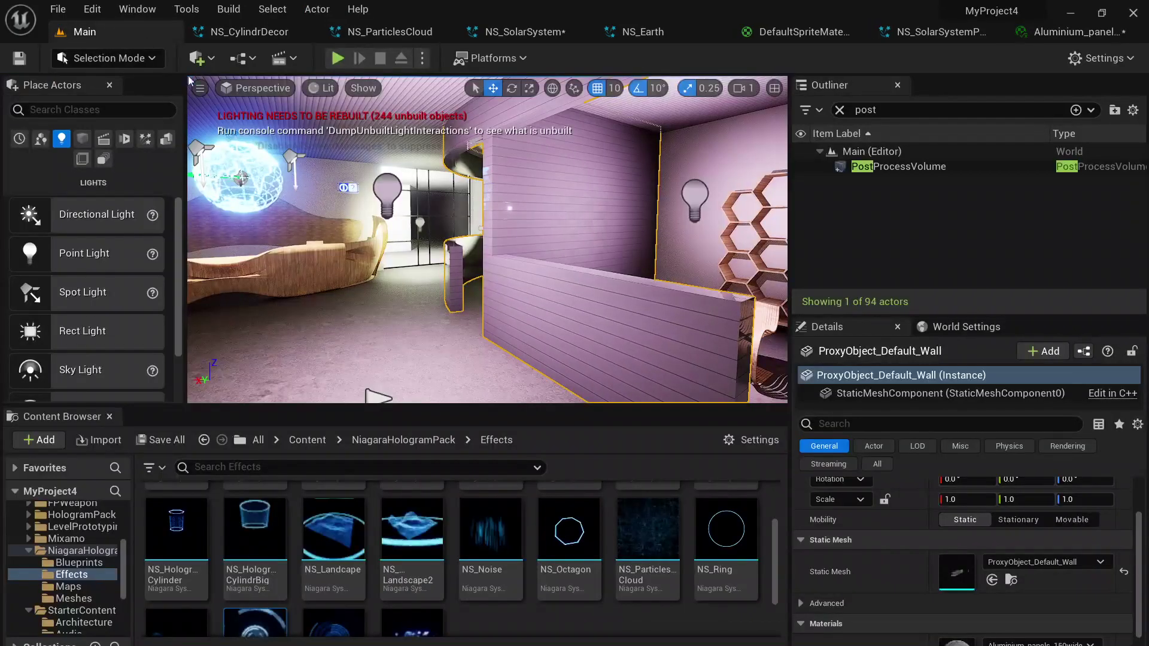
right_click_drag(189, 79, 171, 81)
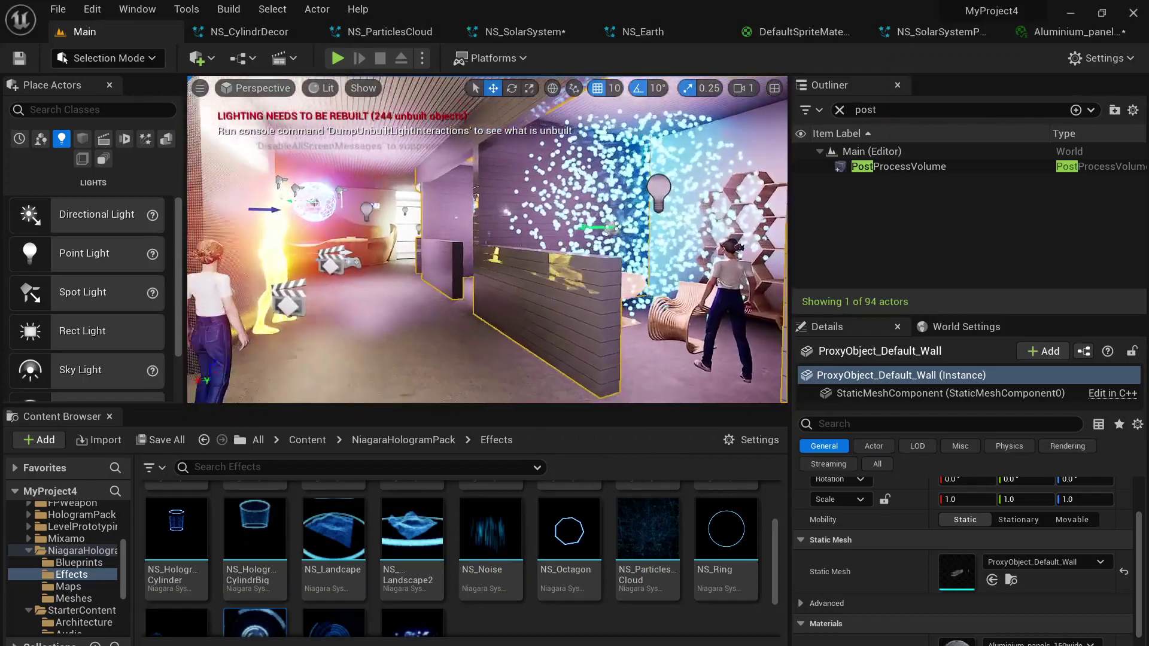
right_click_drag(487, 239, 487, 240)
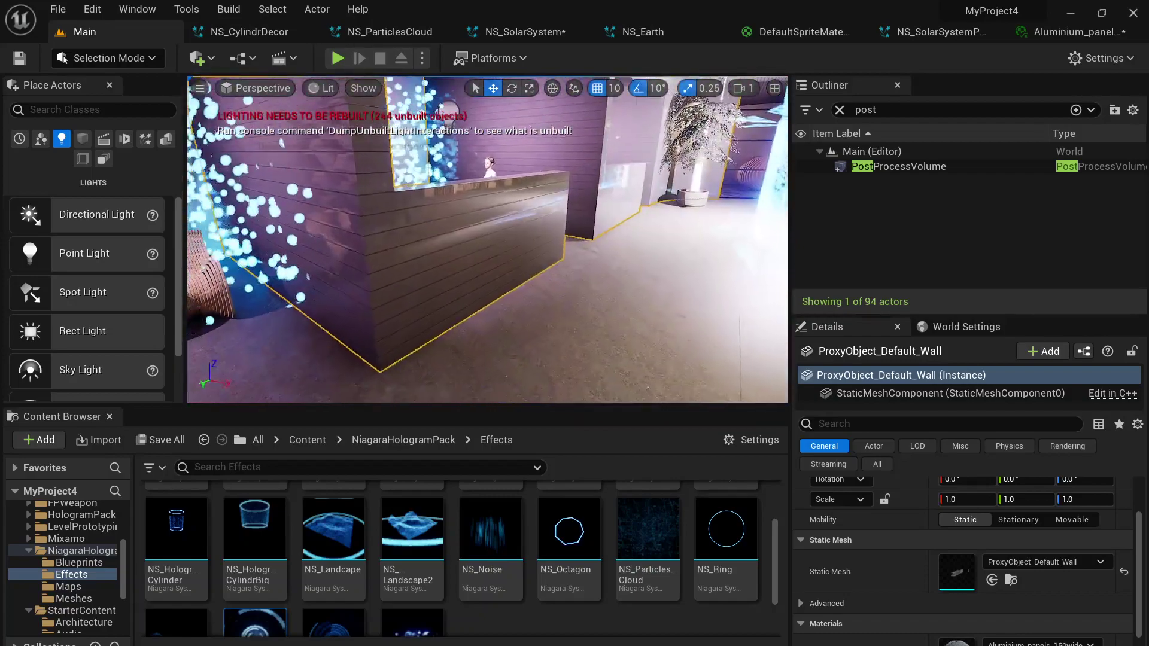
mouse_move(487, 239)
right_mouse_down()
mouse_move(389, 240)
mouse_move(485, 239)
right_mouse_up()
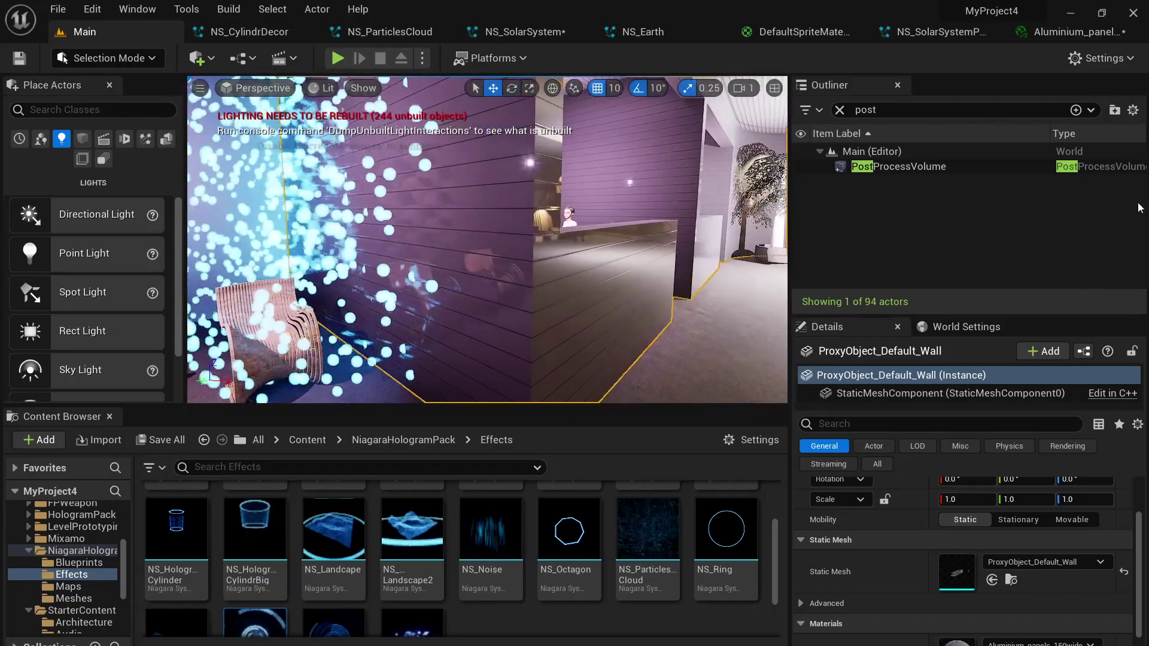
Set the aluminium panels material's RoughnessAmount to 0.3712, save the material and return to the Main level.
left_click(1063, 35)
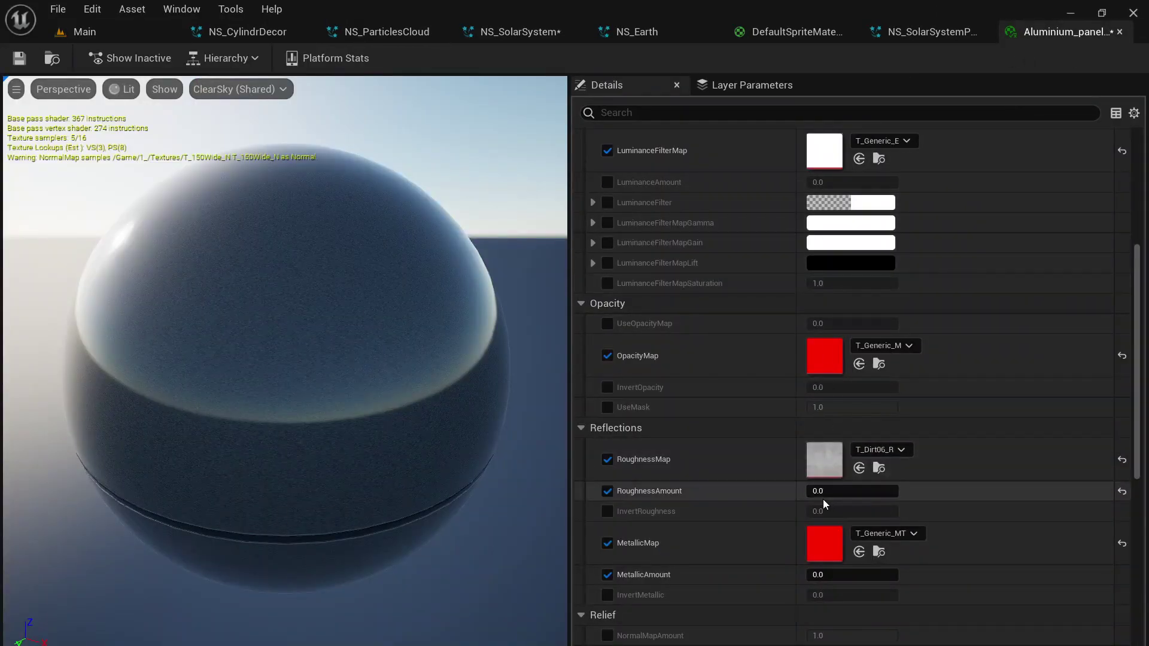
left_click_drag(852, 491, 894, 490)
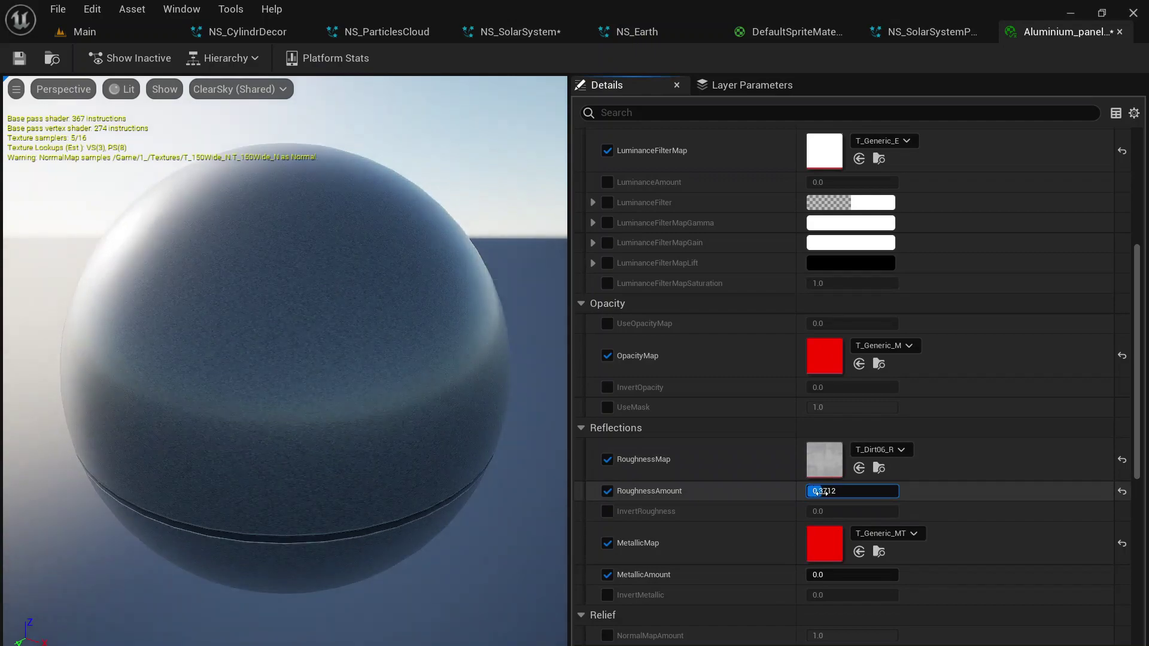
left_click(11, 61)
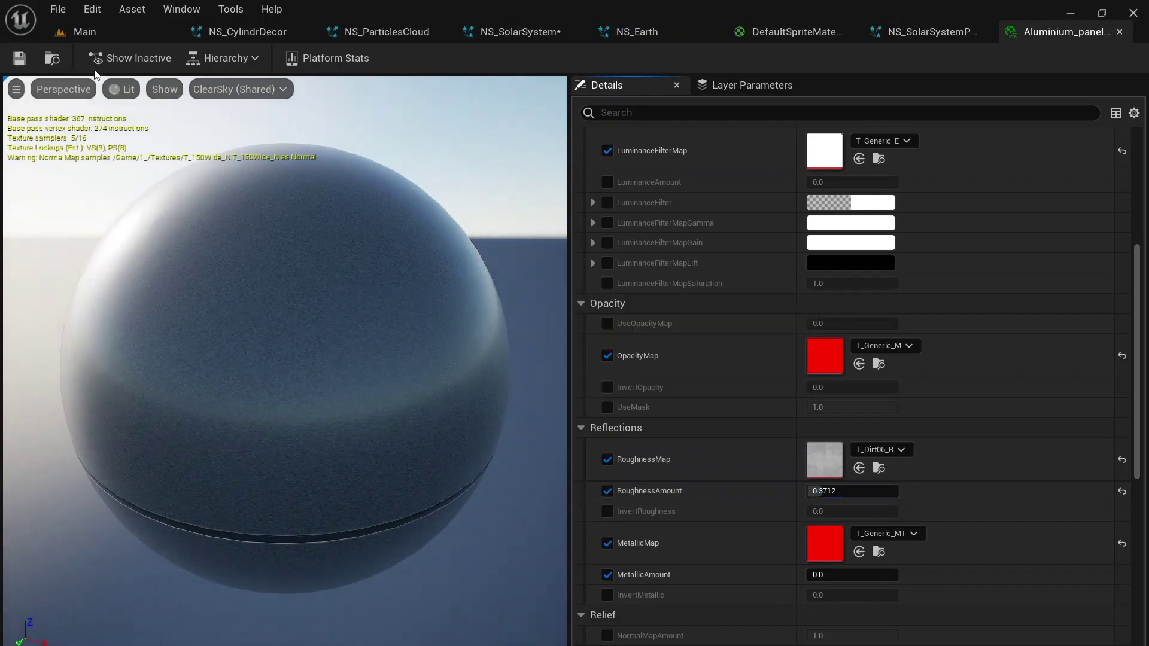
left_click(102, 38)
Select the floor mesh and locate its M_Rock_Marble_Polished material in the Content Browser.
right_click_drag(375, 274, 451, 279)
left_click(559, 335)
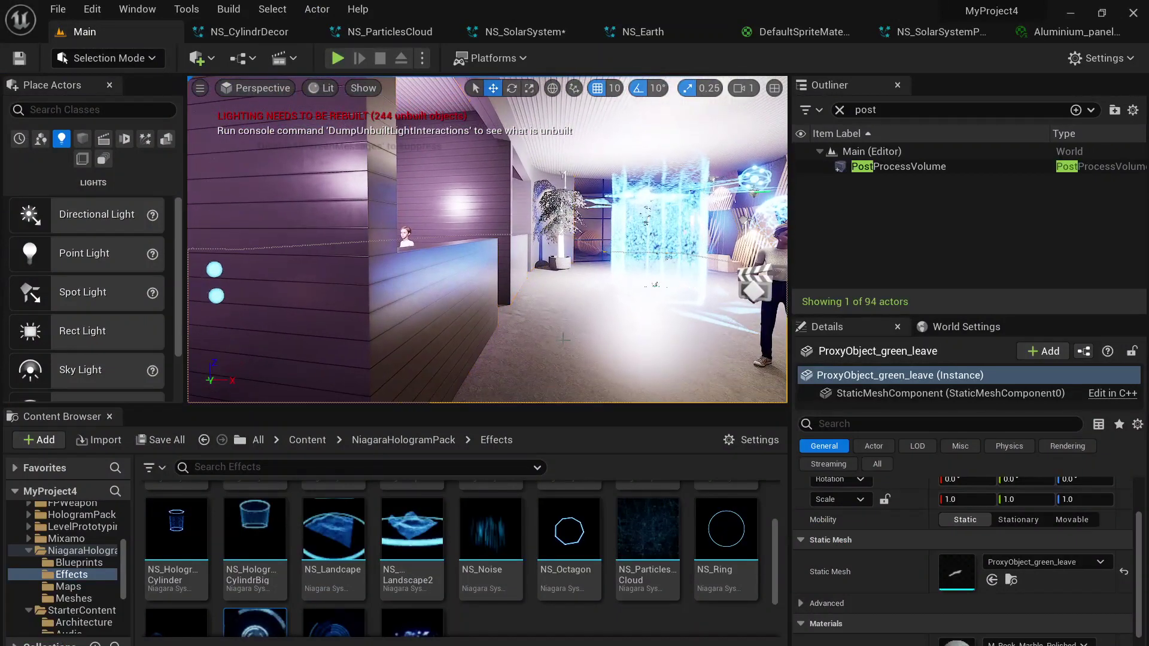
scroll(1011, 609, "down", 1)
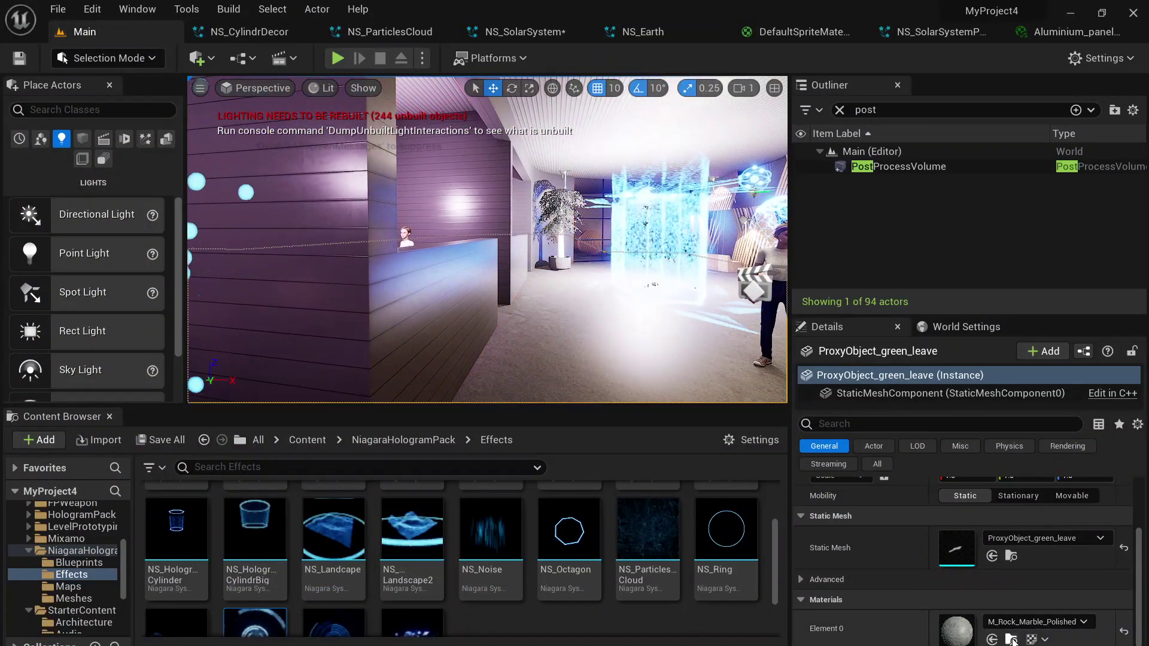
left_click(1011, 639)
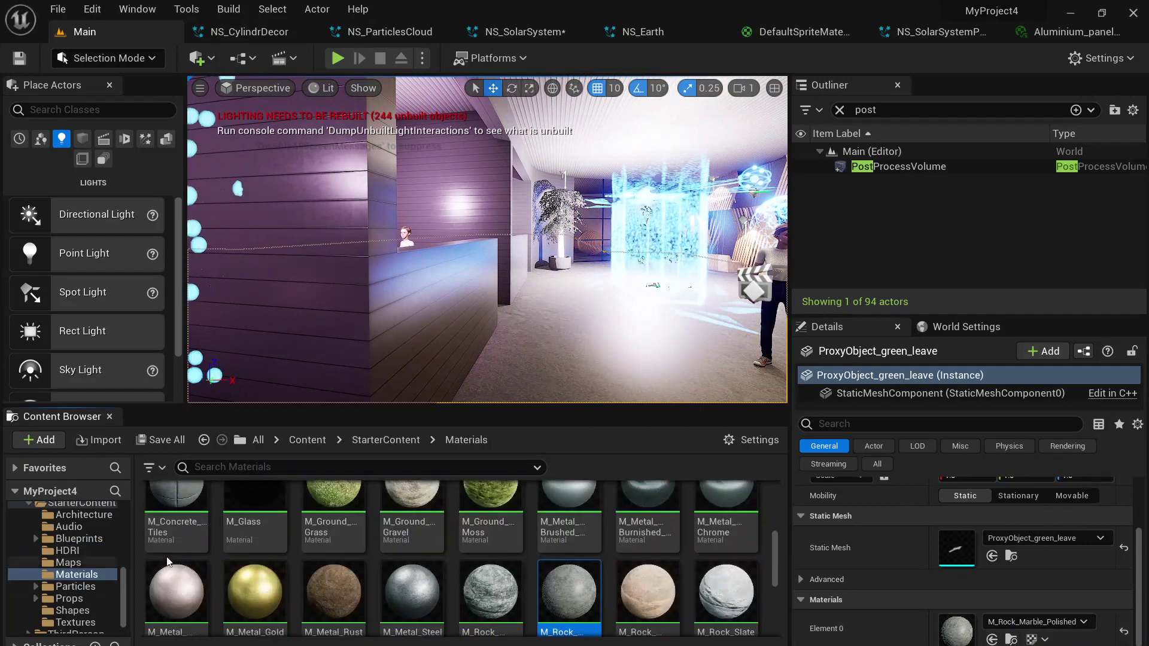
Open the M_Rock_Marble_Polished floor material, set the constant feeding Roughness to 0.1 and save the material.
left_click(119, 575)
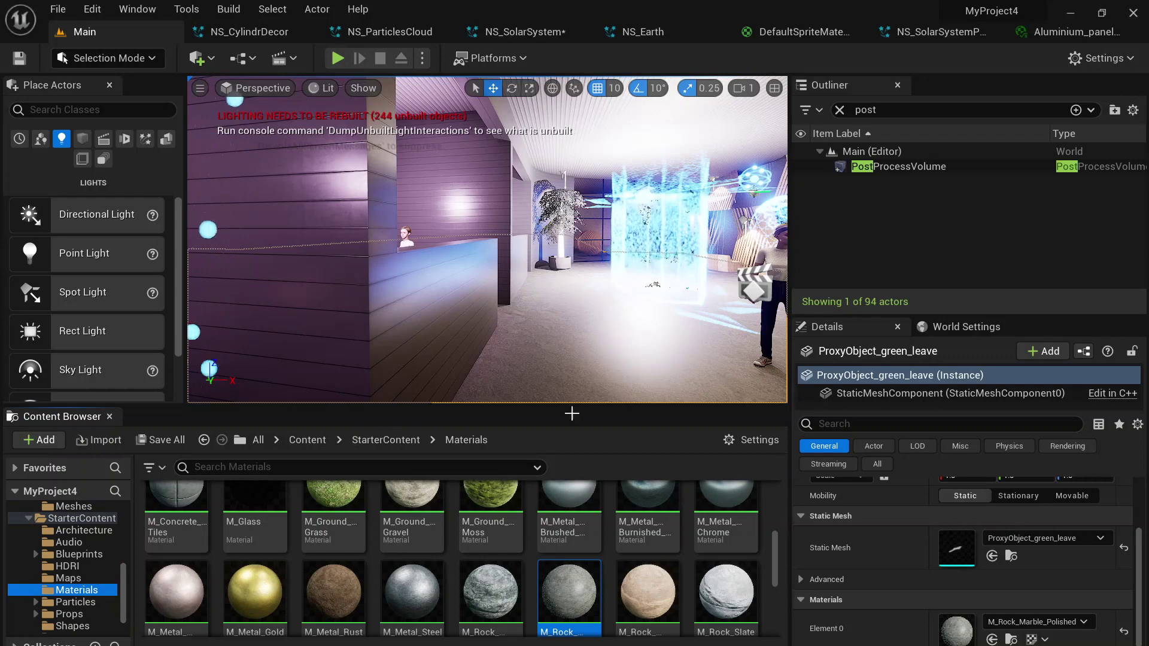
mouse_move(563, 593)
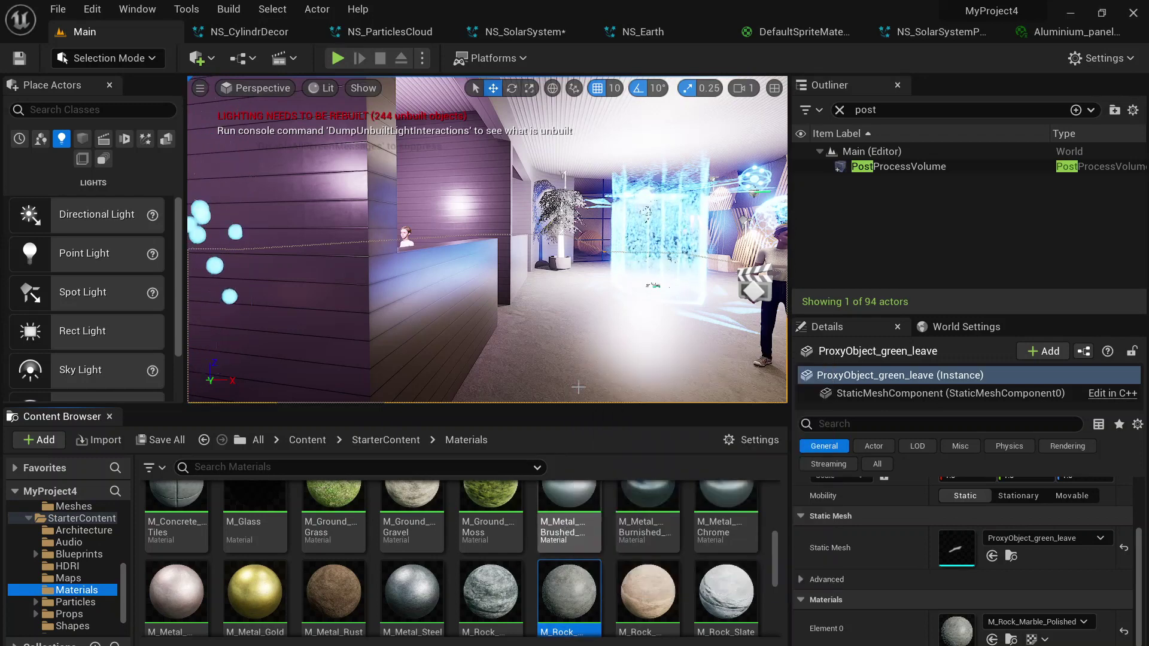
double_click(957, 626)
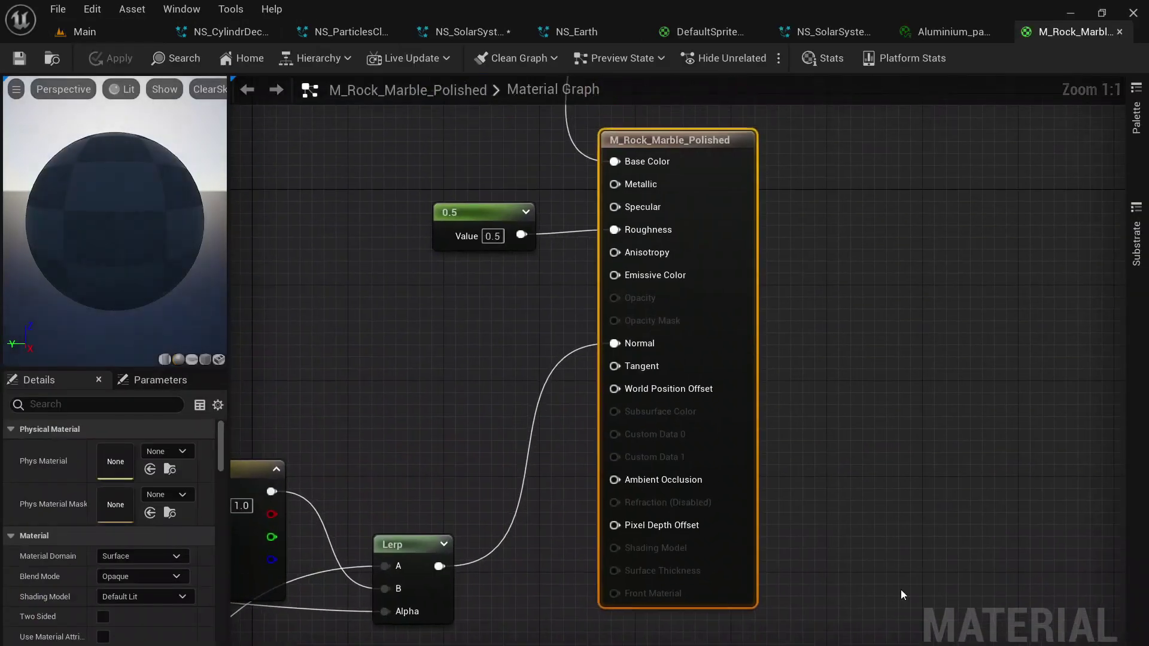
right_click_drag(445, 297, 647, 259)
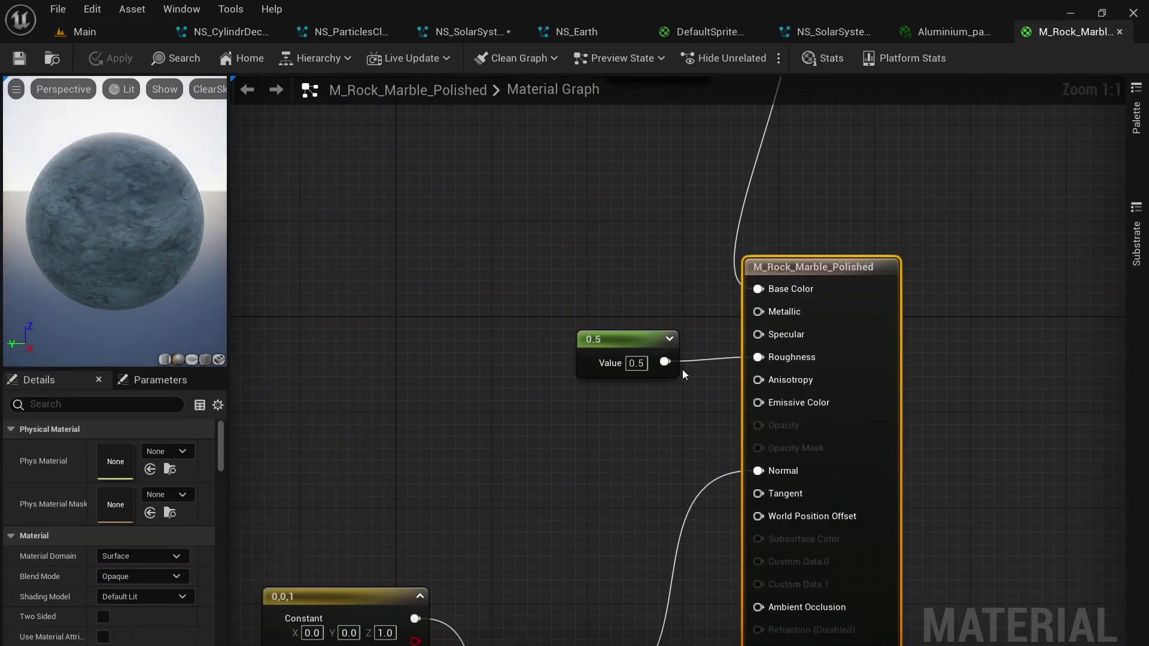
left_click(636, 363)
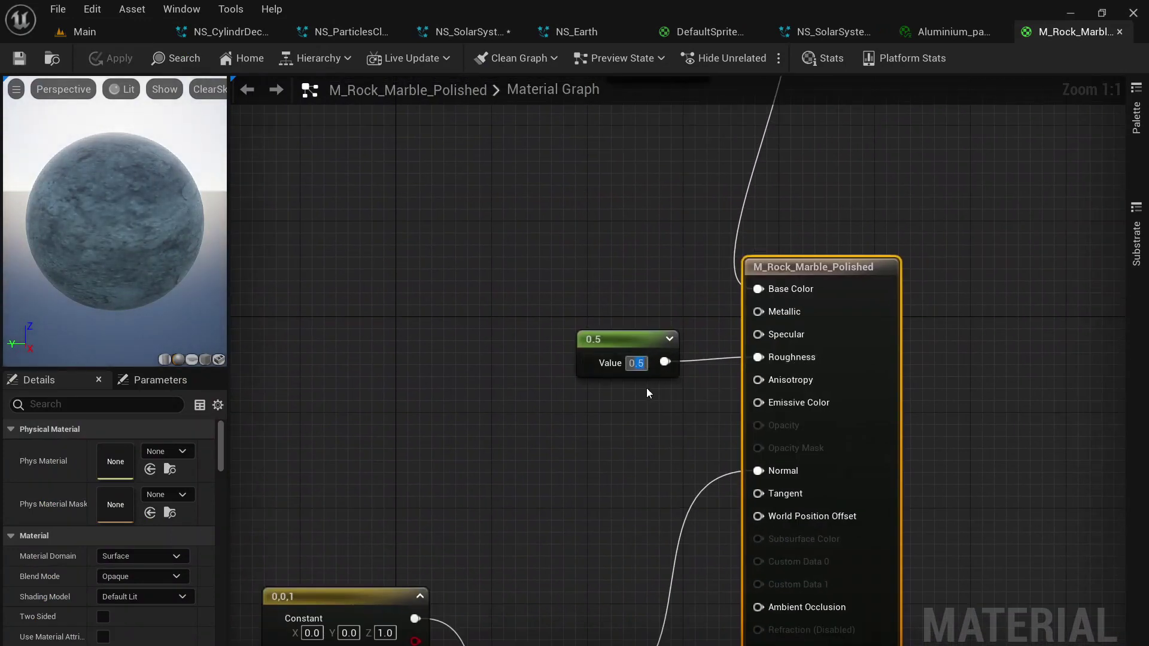
type("0.1")
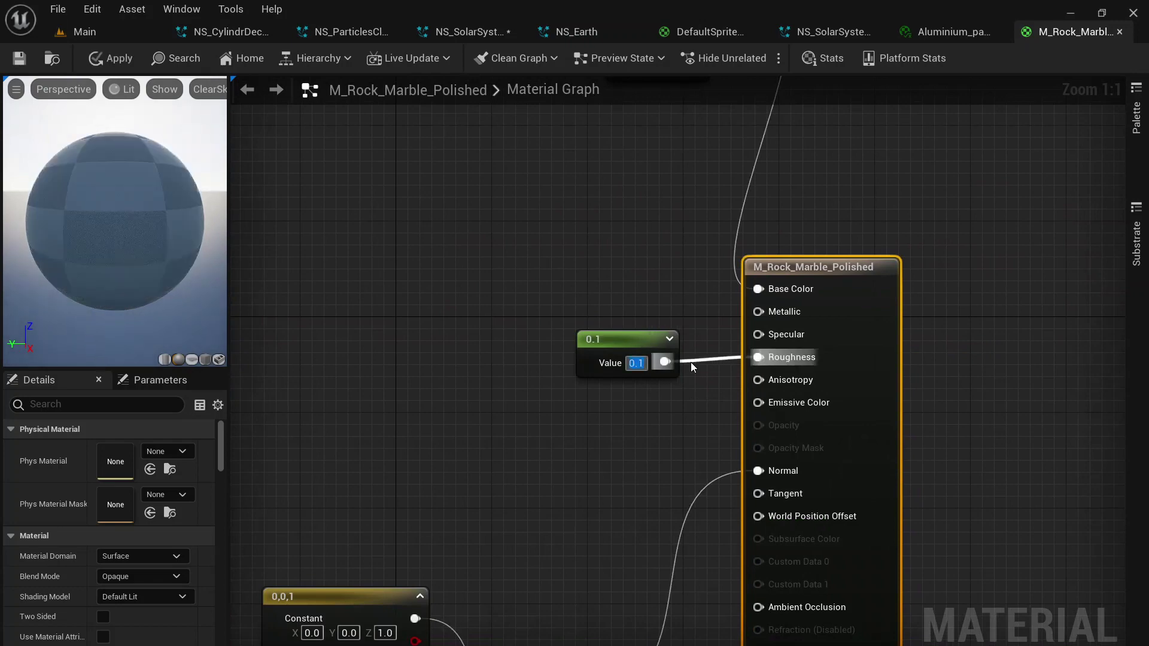
key("Return")
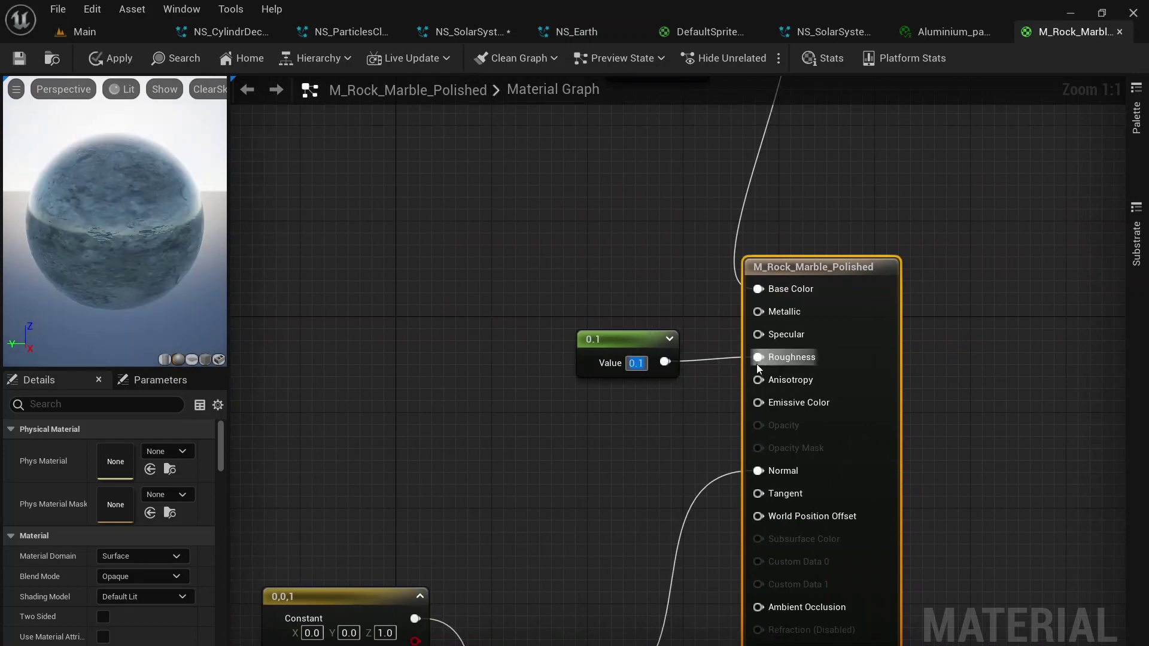
left_click(25, 56)
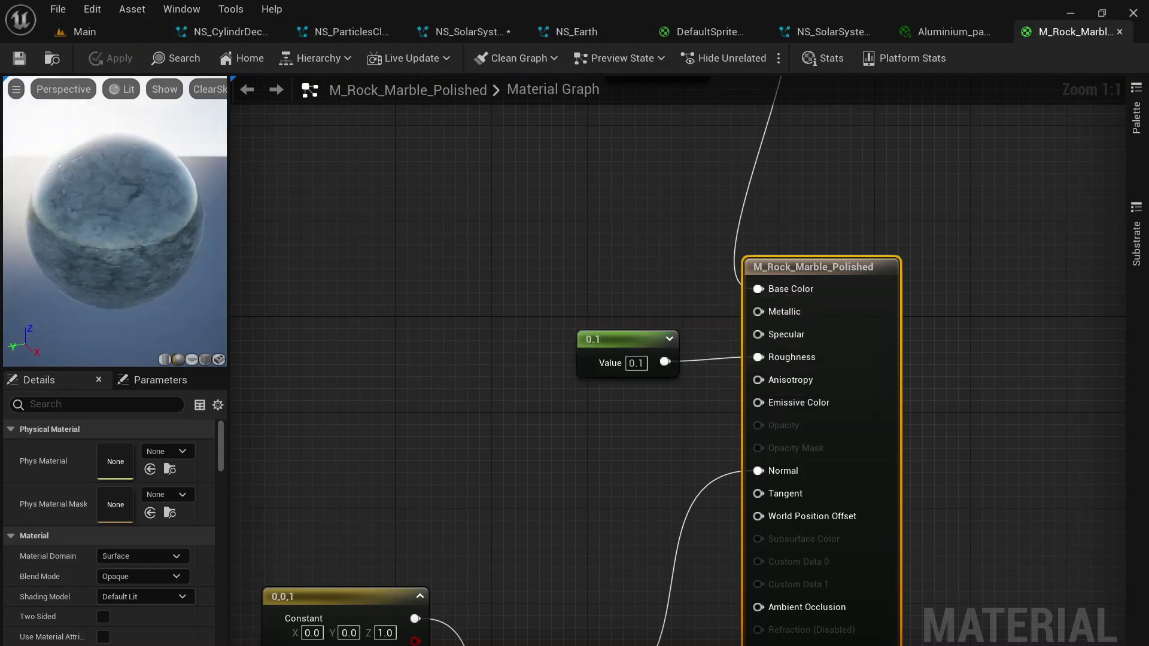
Return to the Main level, recheck the marble material's graph and examine the floor reflections from several viewpoints.
left_click(87, 31)
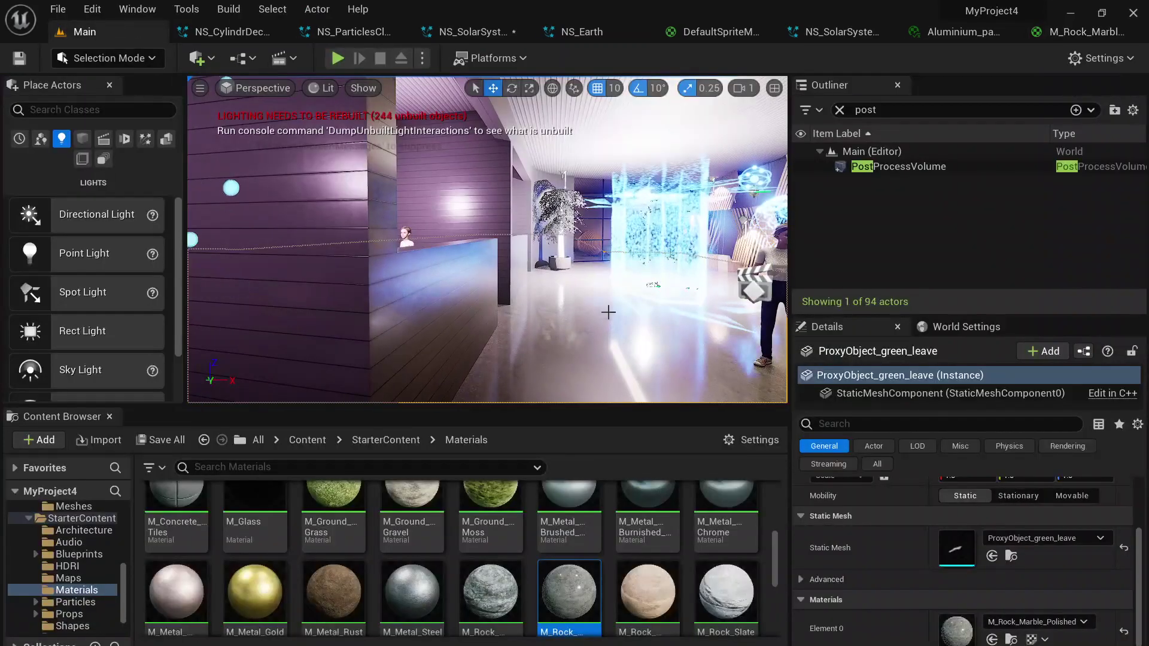
right_click_drag(487, 239, 332, 211)
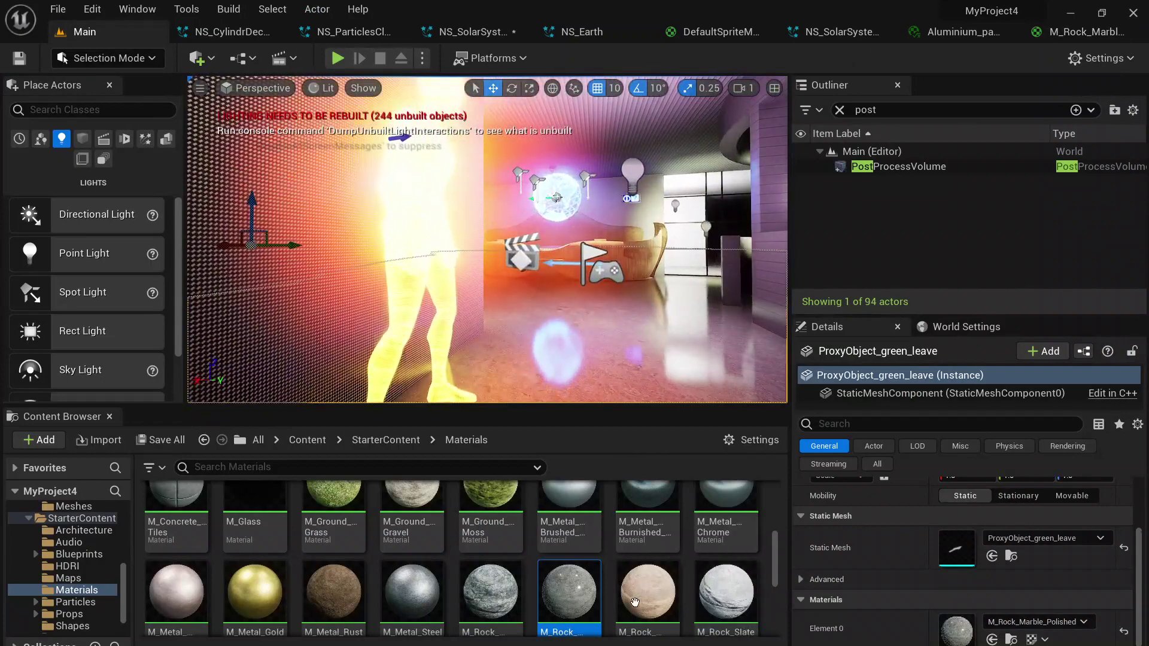
double_click(578, 594)
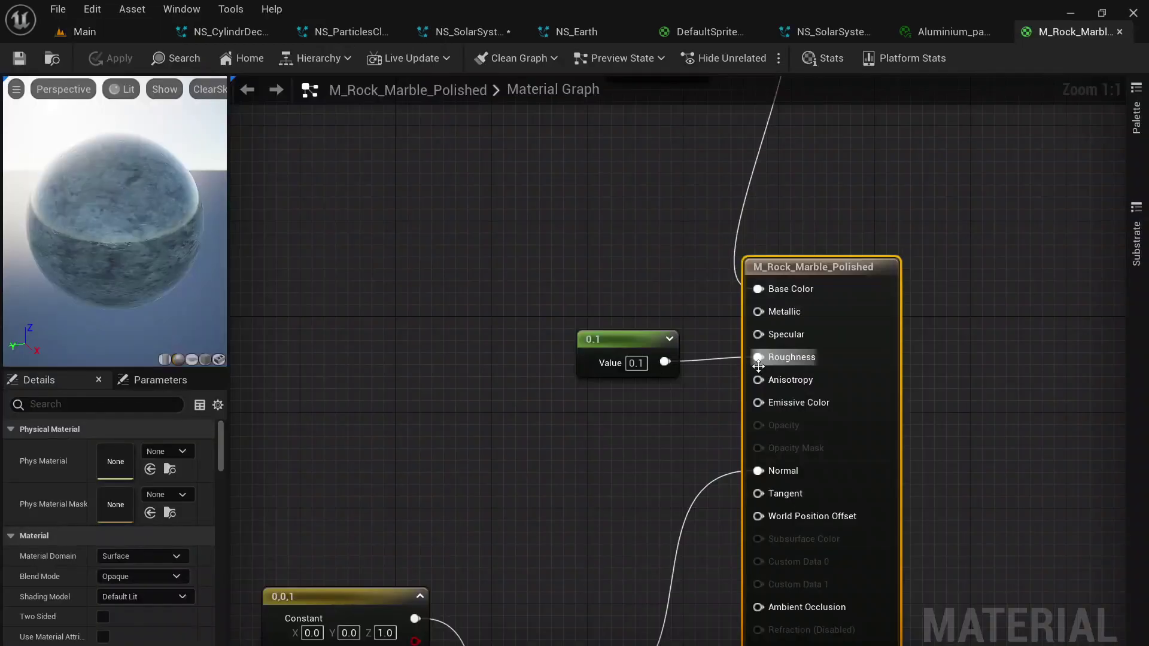
left_click(118, 36)
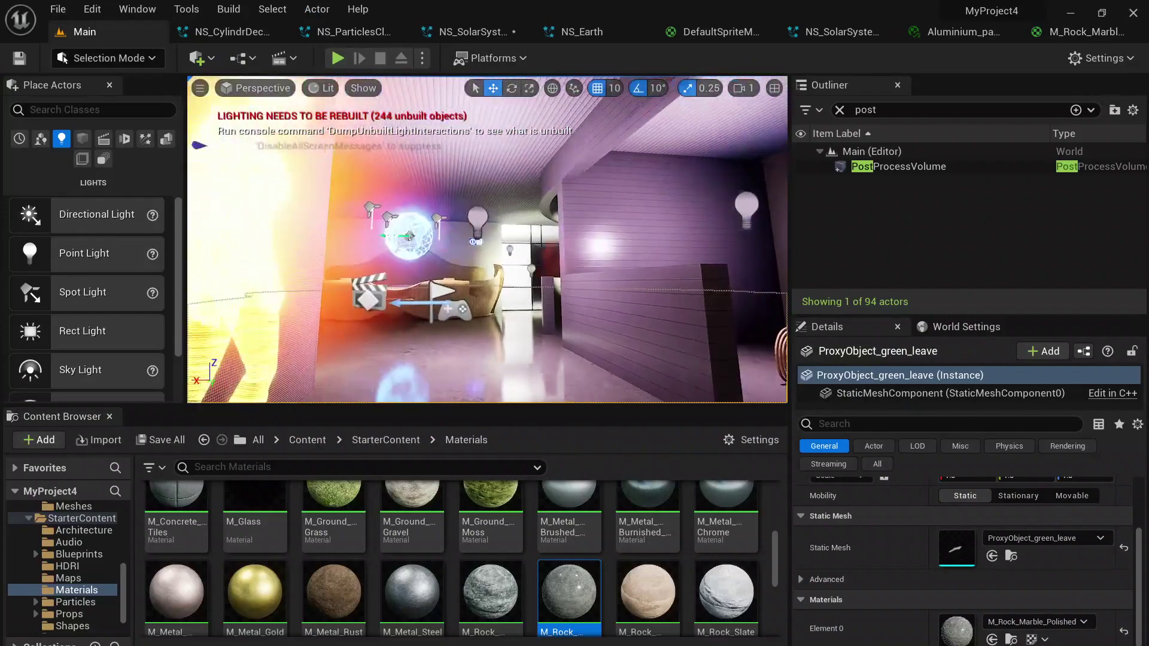
key("w")
right_click_drag(488, 239, 676, 210)
key("w")
key("w")
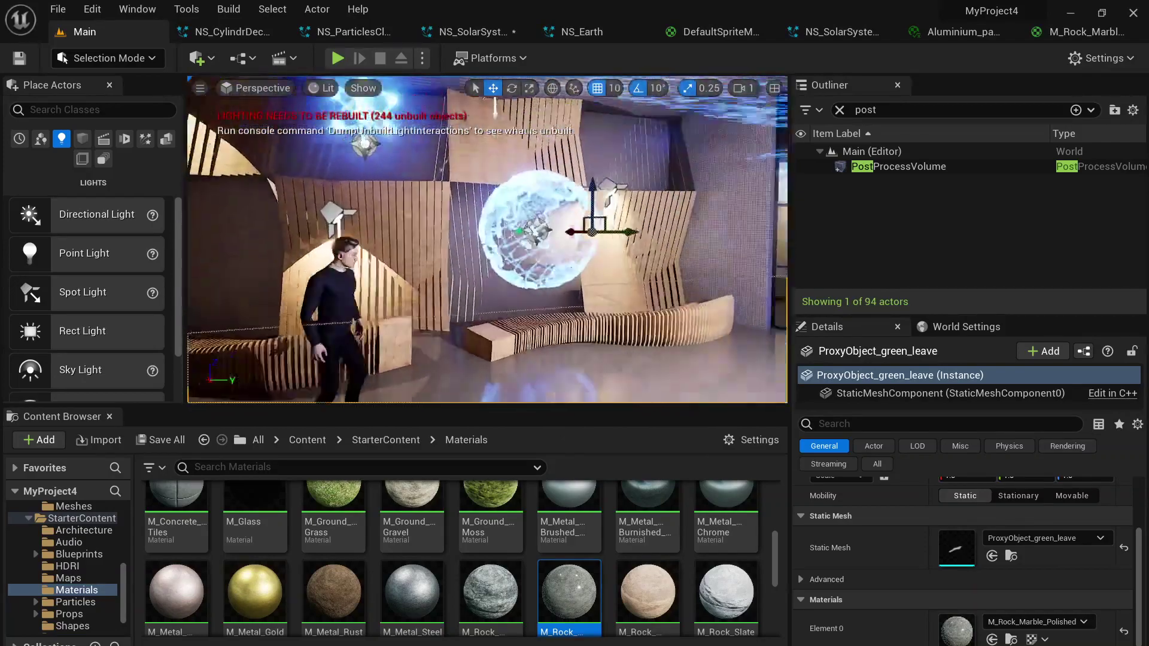
right_click_drag(676, 211, 400, 270)
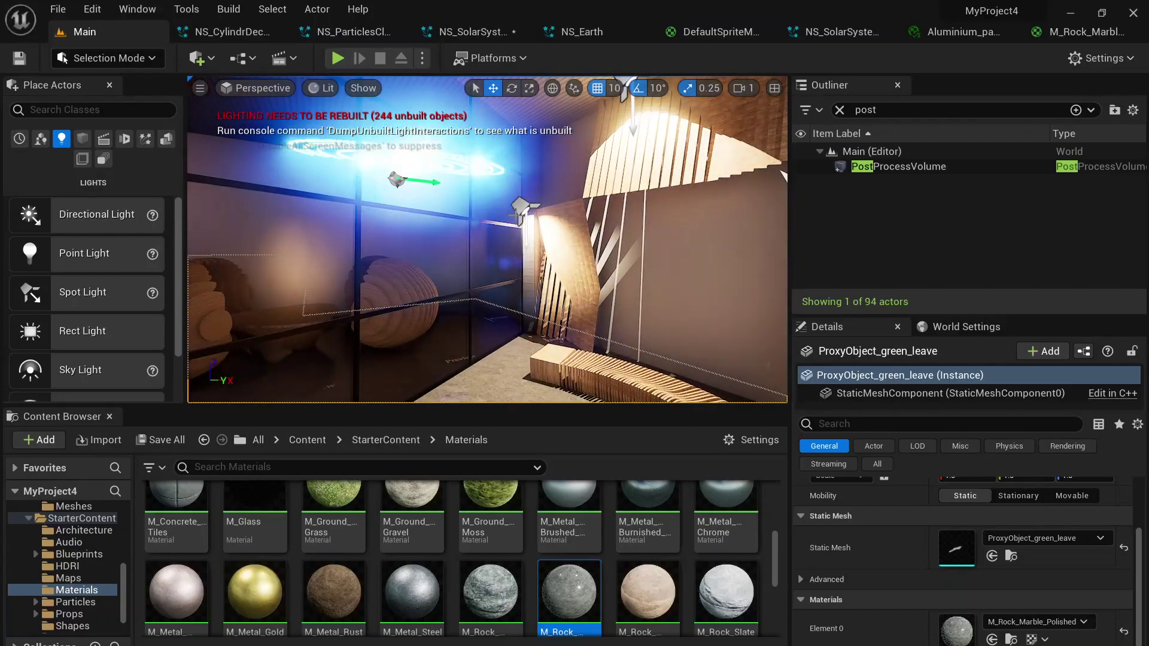
Select the IES_03_3 spotlight above the slatted wall and filter its properties by "shadow".
left_click(522, 208)
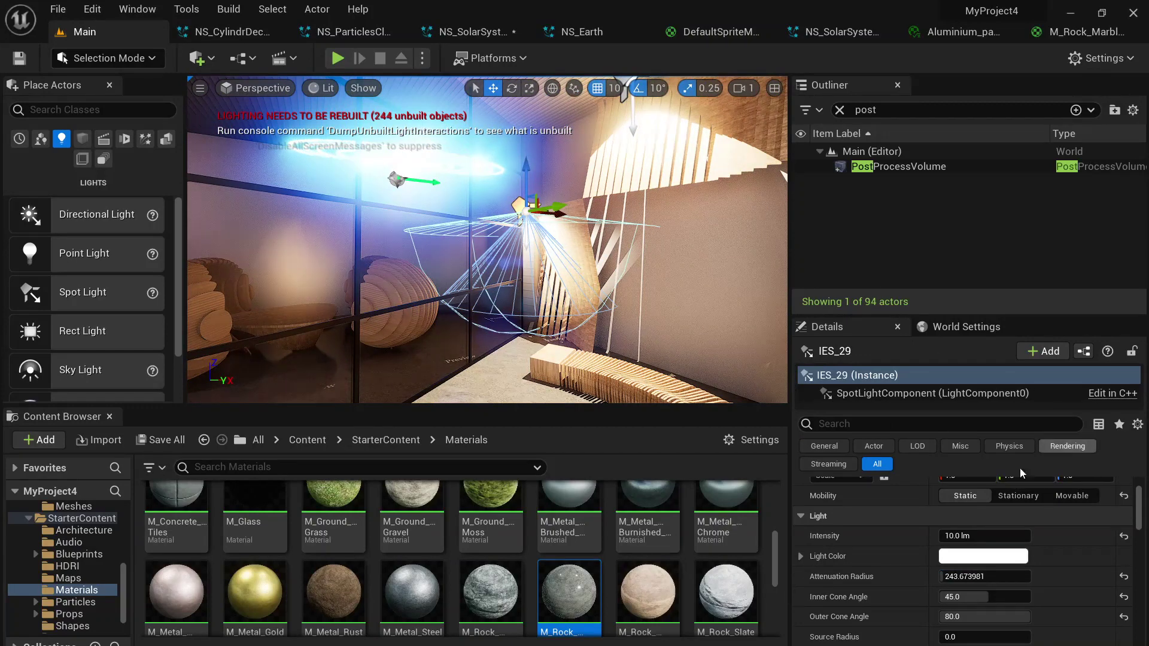
right_click_drag(645, 185, 619, 169)
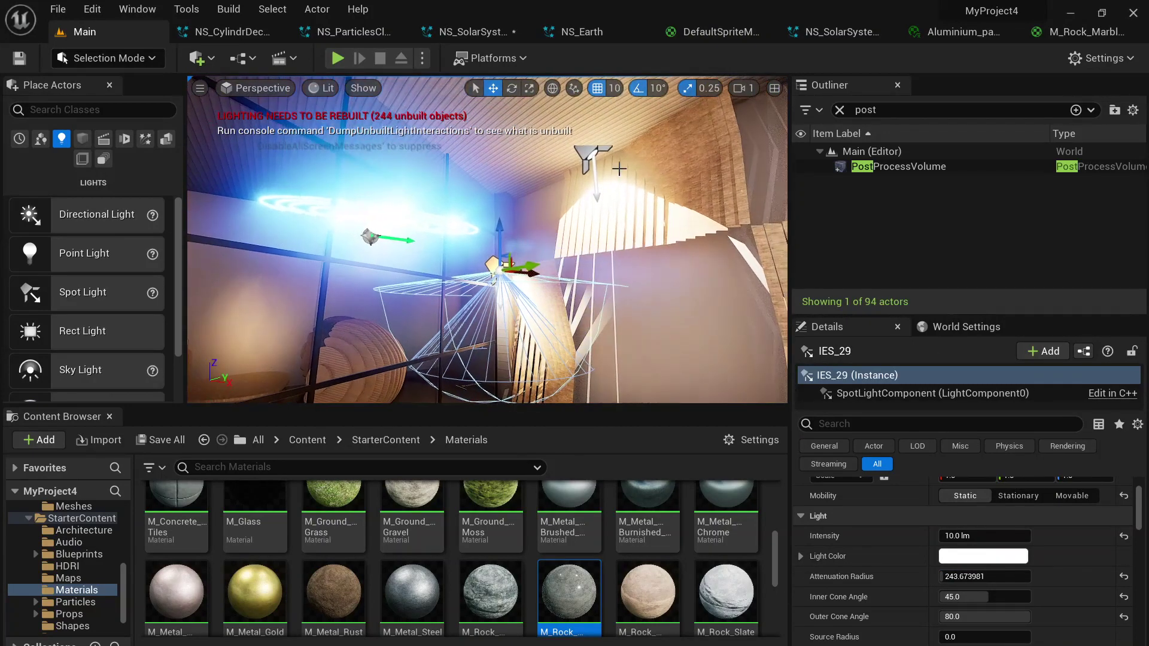
left_click(593, 151)
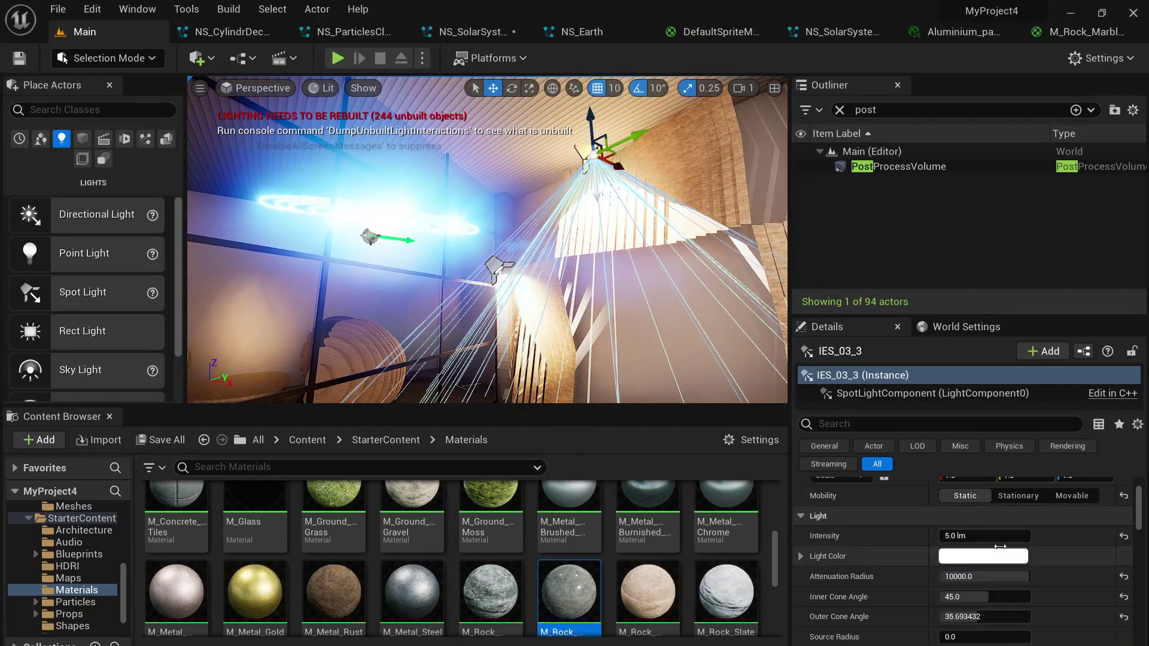
left_click_drag(1140, 509, 1140, 529)
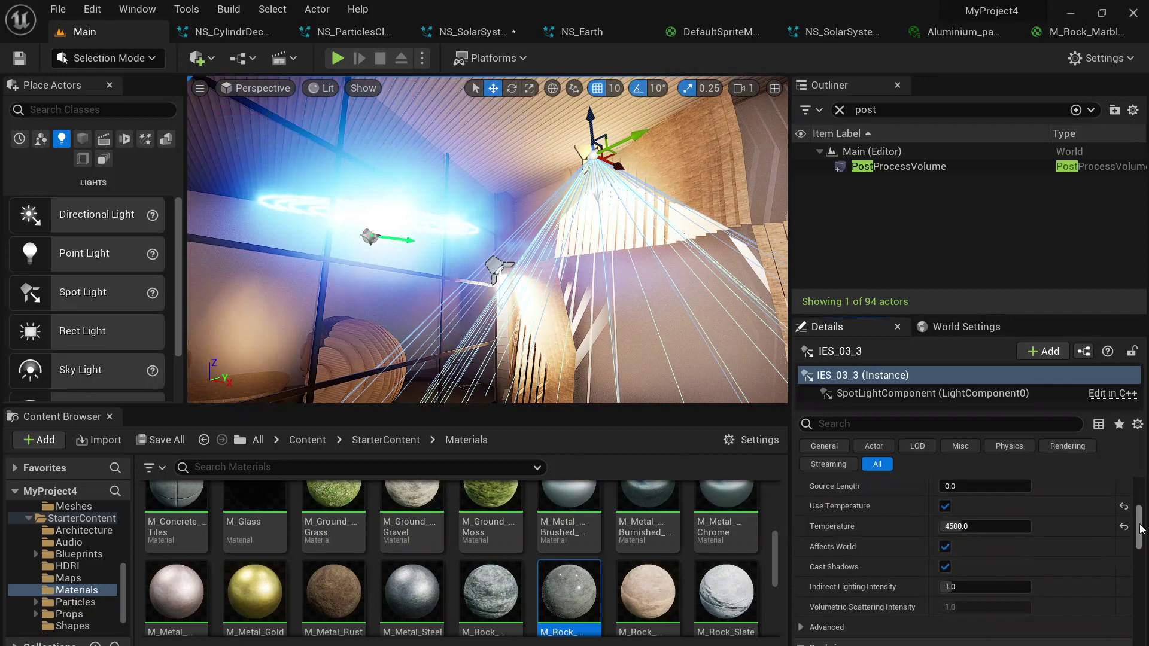
left_click(884, 422)
type("s")
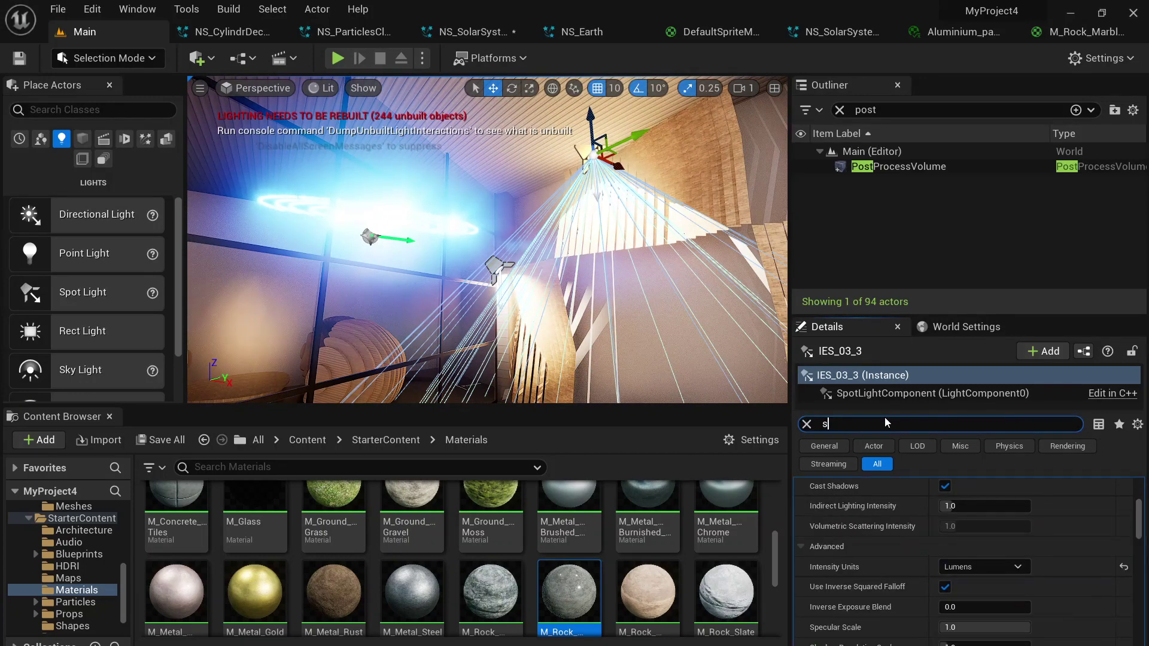
type("hadow")
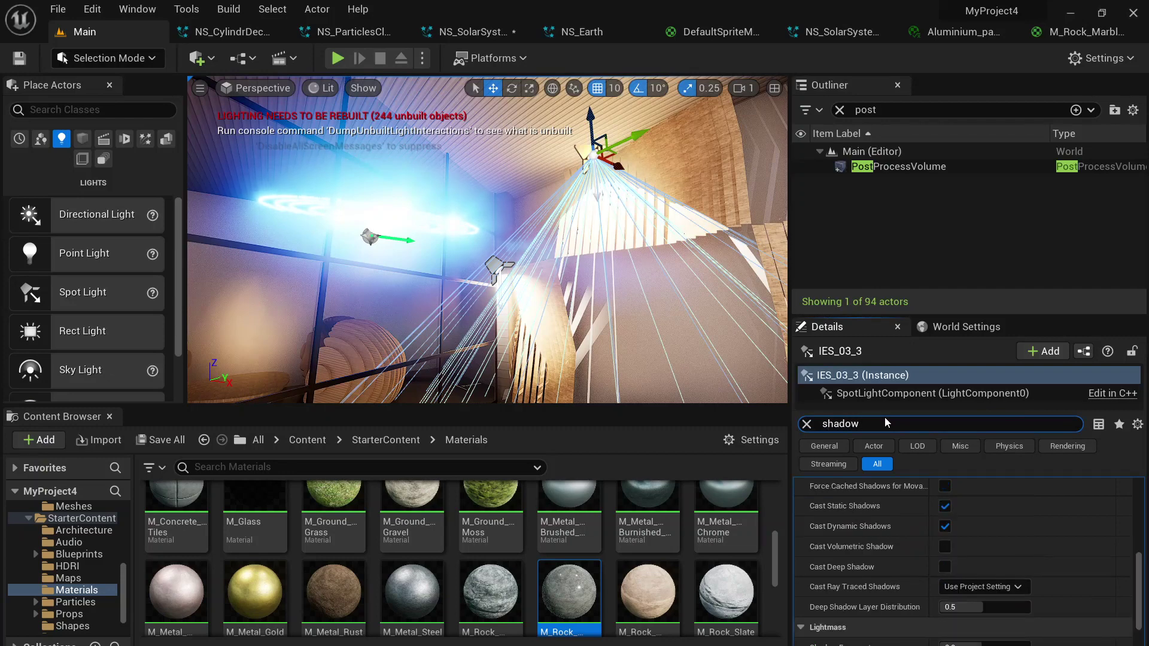
Disable Cast Static Shadows and Cast Dynamic Shadows on the spotlight to compare the lighting, and re-enable both.
left_click(943, 506)
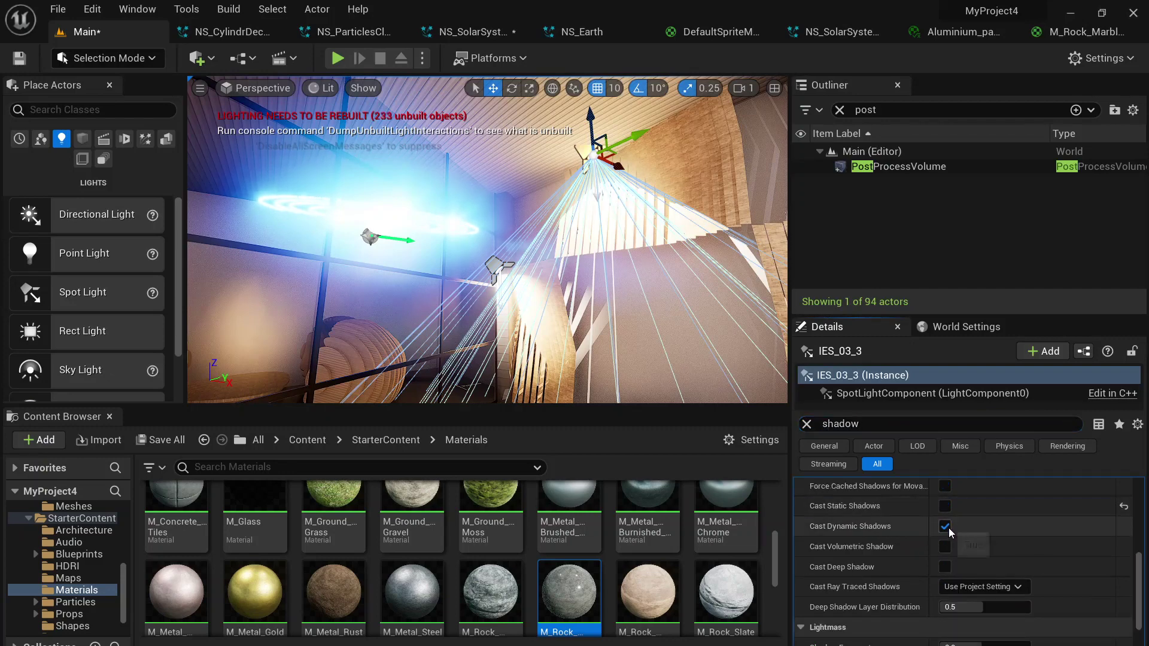
left_click(948, 527)
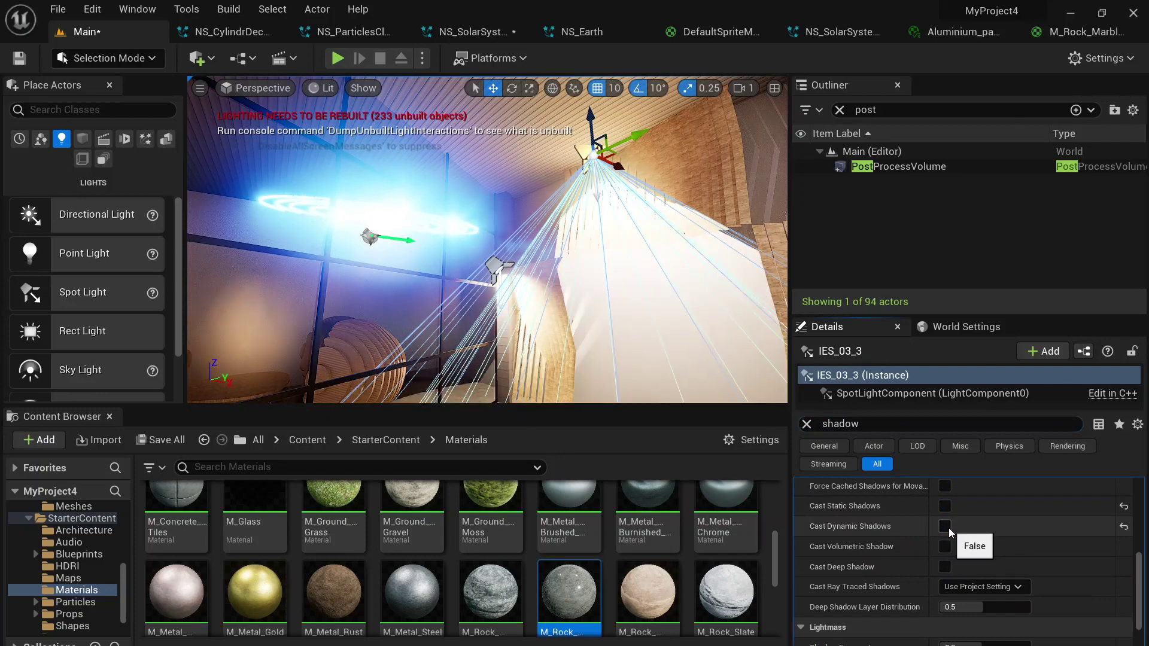
left_click(949, 527)
left_click(944, 508)
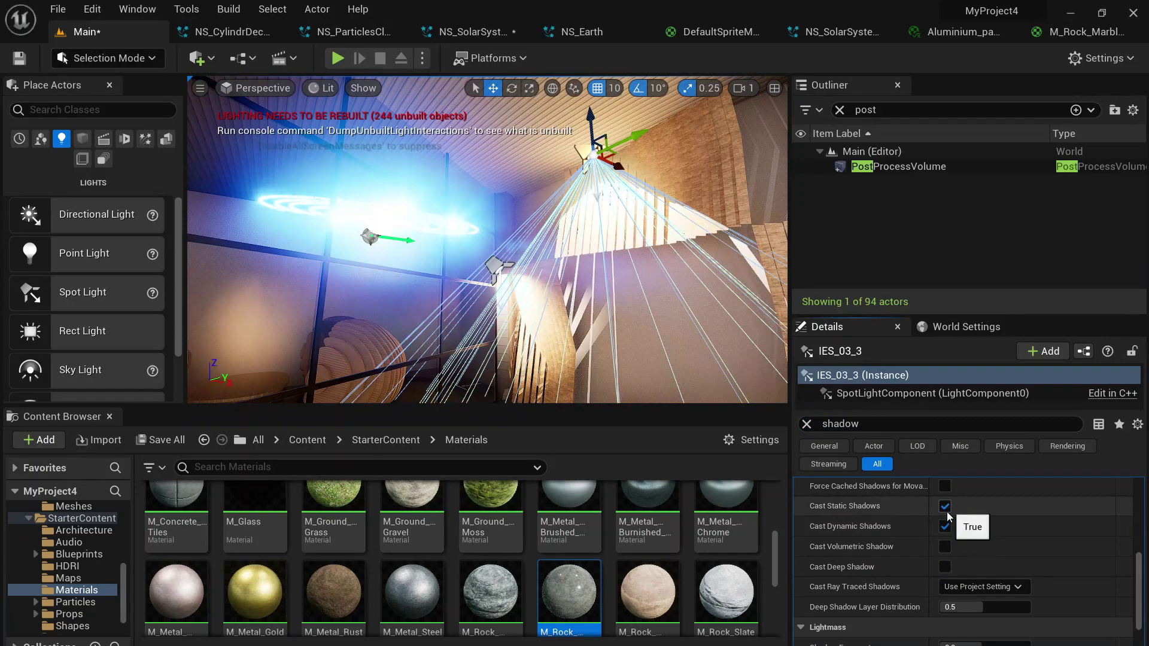
Select the point light beside the hexagonal wall lamps and shift it vertically to see how the lighting responds.
right_click_drag(610, 291, 586, 305)
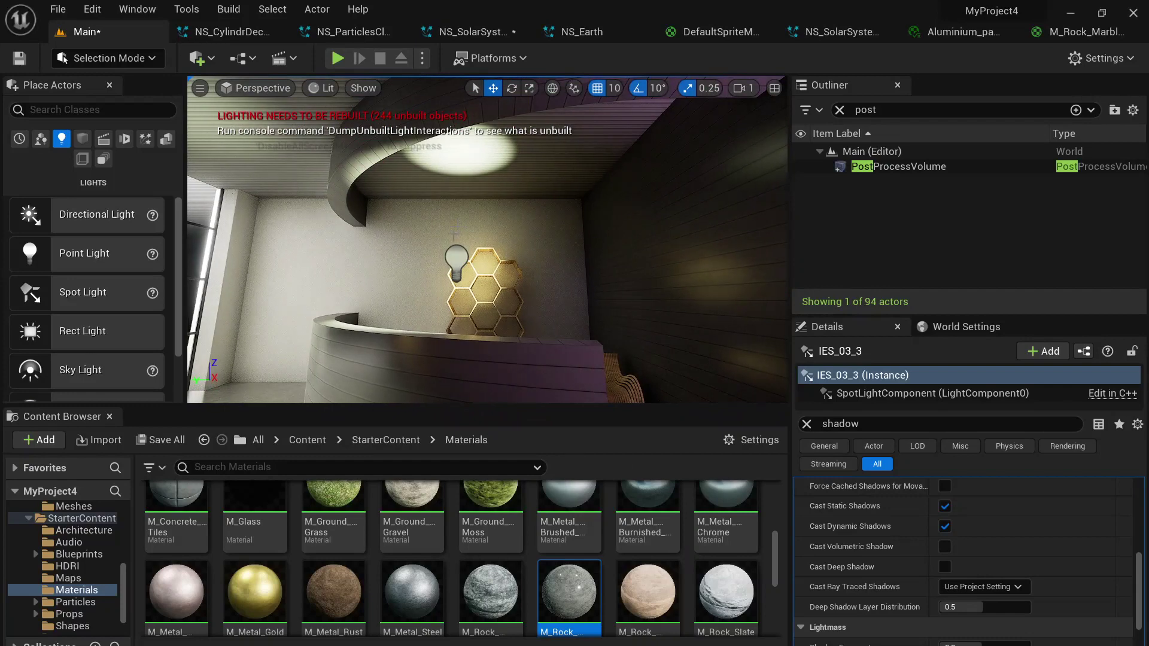
left_click(456, 258)
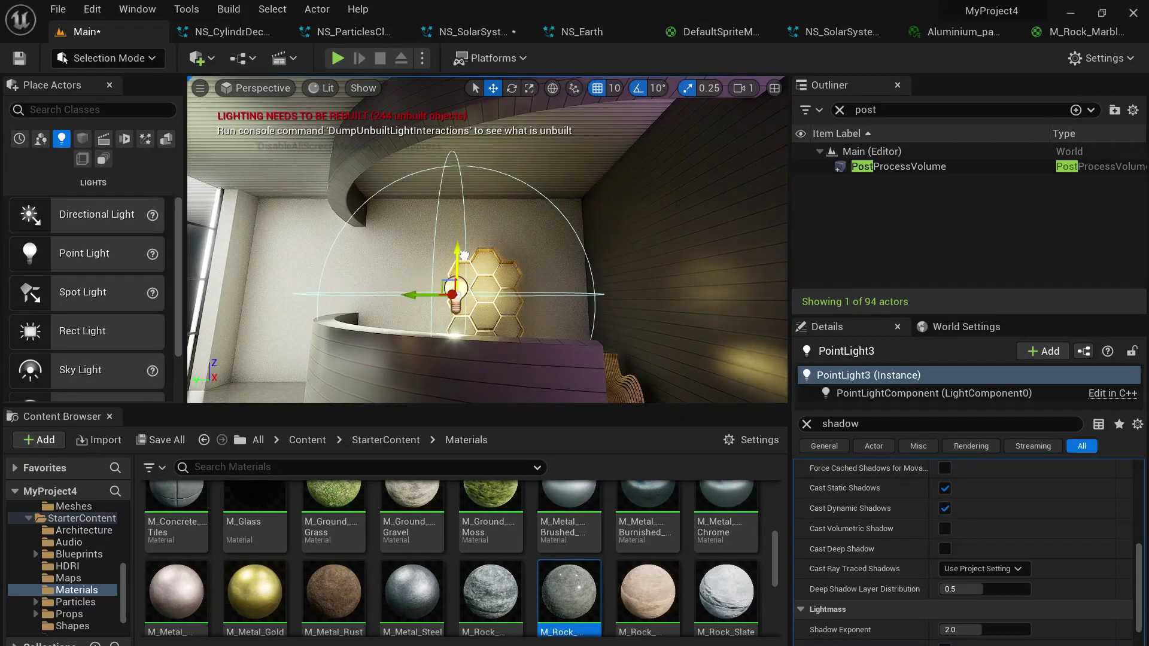
mouse_move(464, 255)
left_mouse_down()
mouse_move(479, 169)
mouse_move(484, 247)
left_mouse_up()
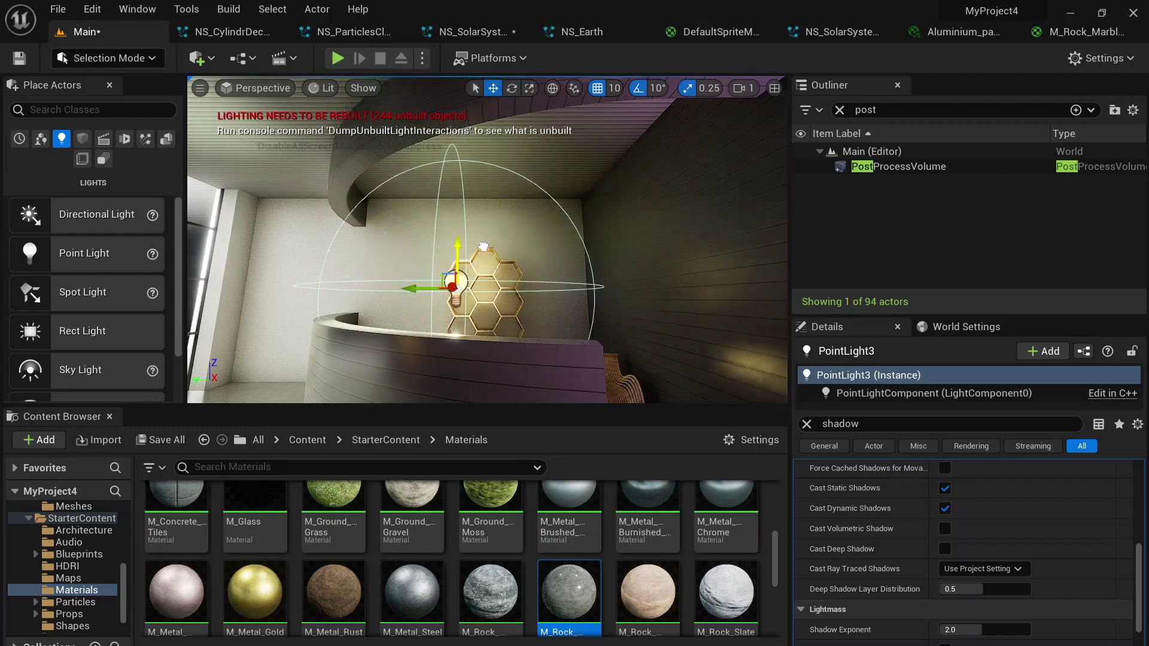
Select the Neon_light_2 point light below the slatted ceiling, adjust its height and clear the Outliner's search filter.
right_click_drag(487, 269, 572, 215)
left_click(485, 194)
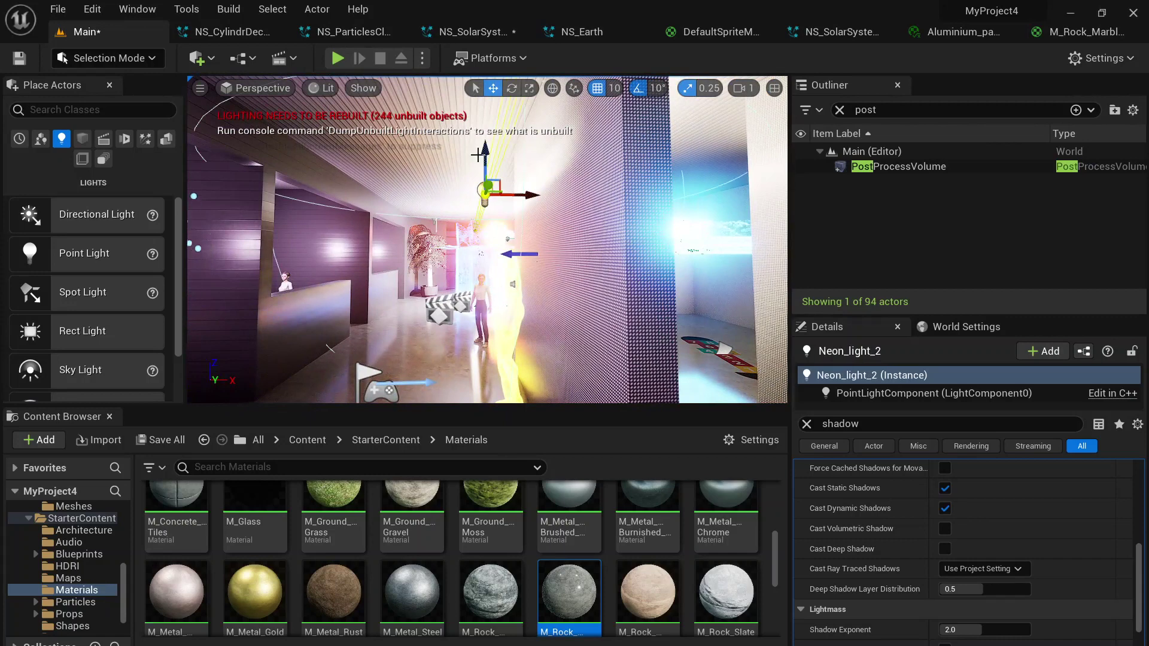
mouse_move(487, 152)
left_mouse_down()
mouse_move(486, 115)
mouse_move(491, 139)
left_mouse_up()
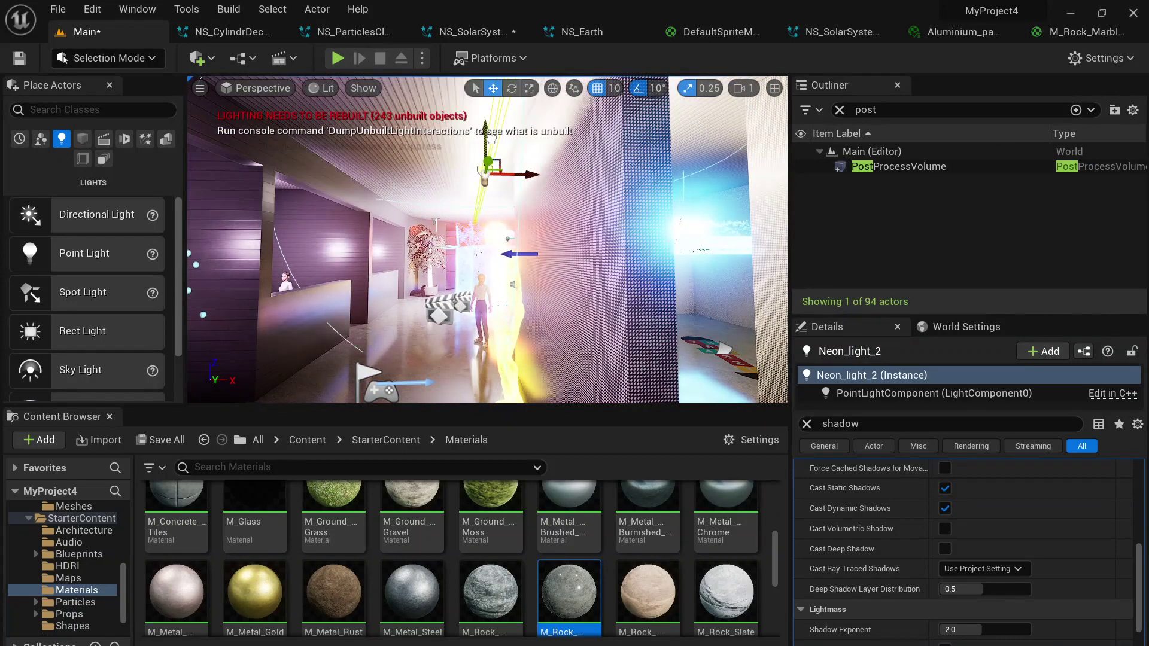
right_click_drag(479, 187, 470, 166)
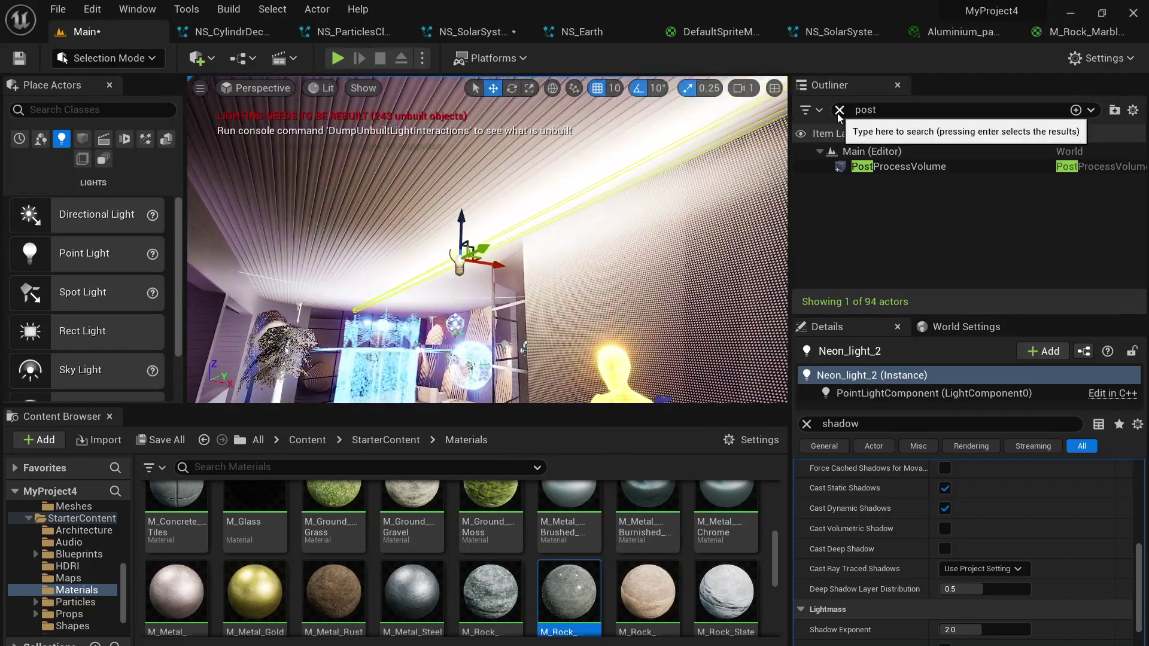
left_click(839, 109)
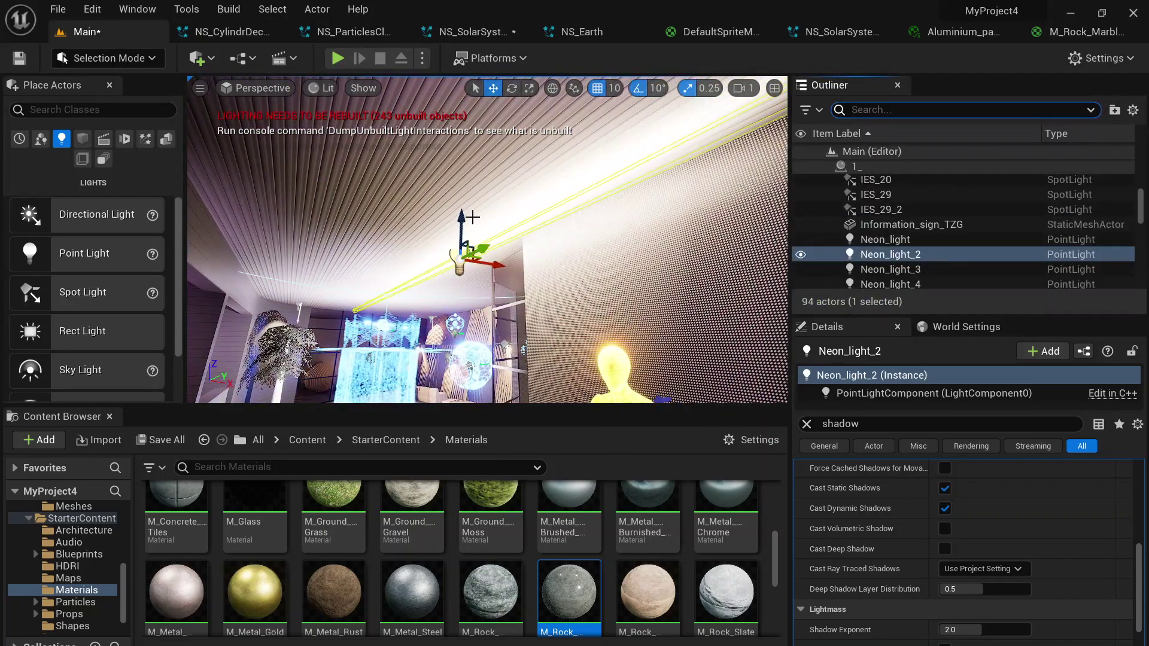
left_click_drag(458, 220, 461, 227)
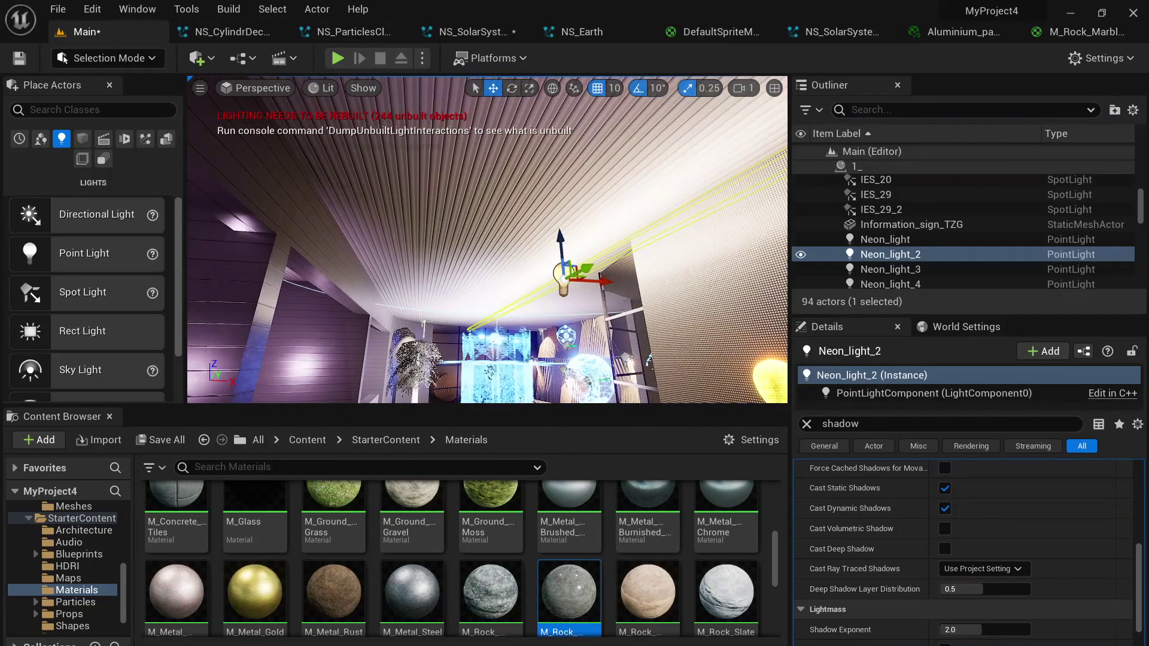